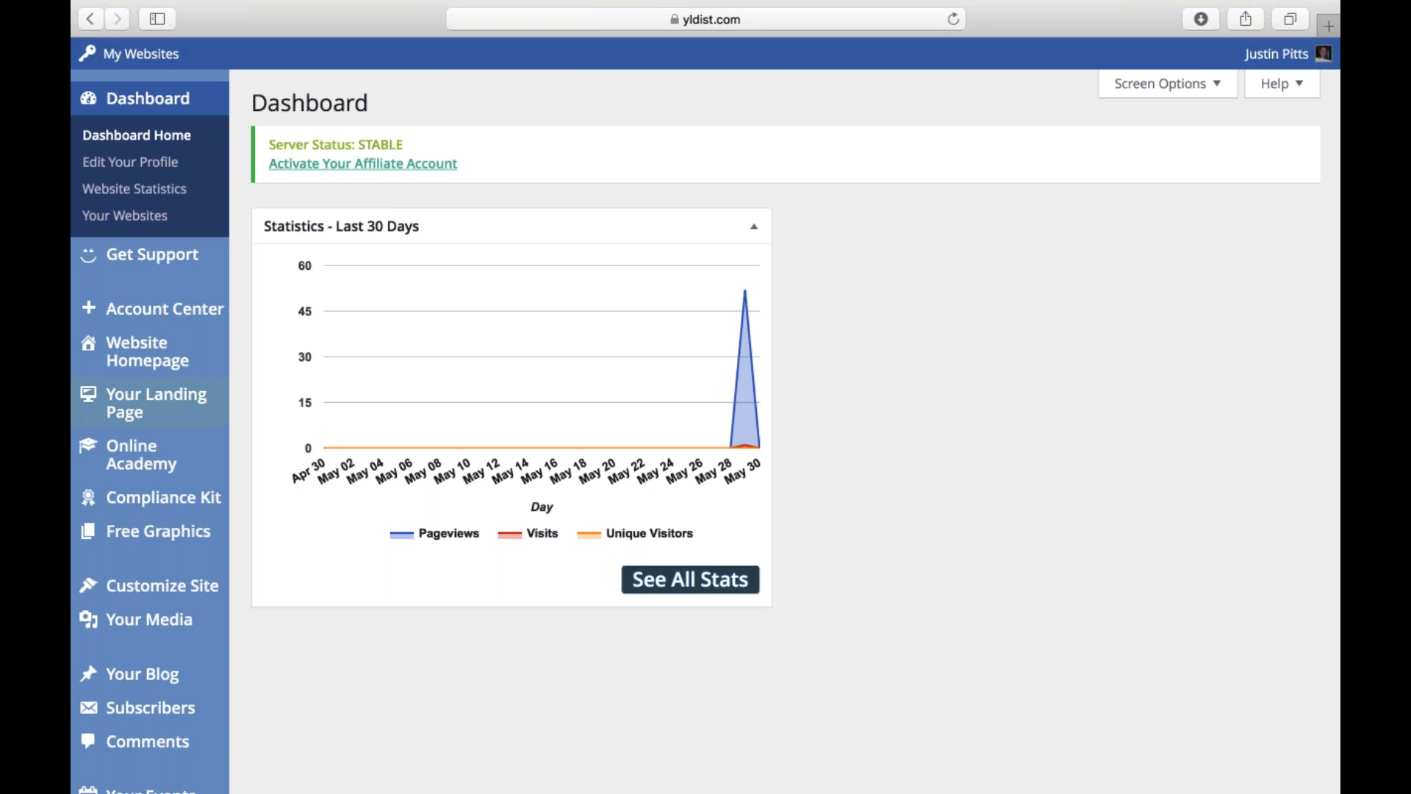
- Open the profile editing page in a new browser tab and switch to that tab
mouse_move(601, 6)
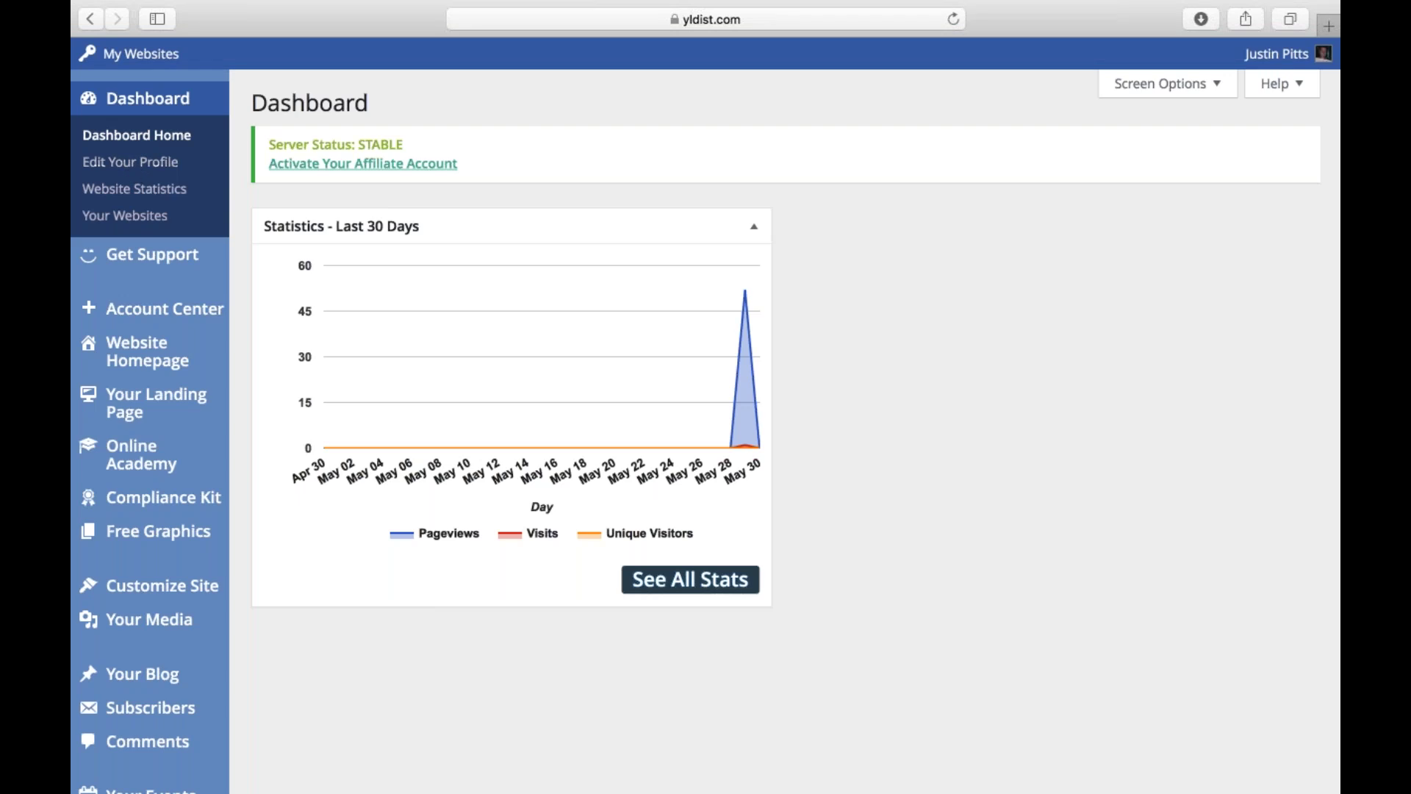
right_click(156, 162)
left_click(220, 175)
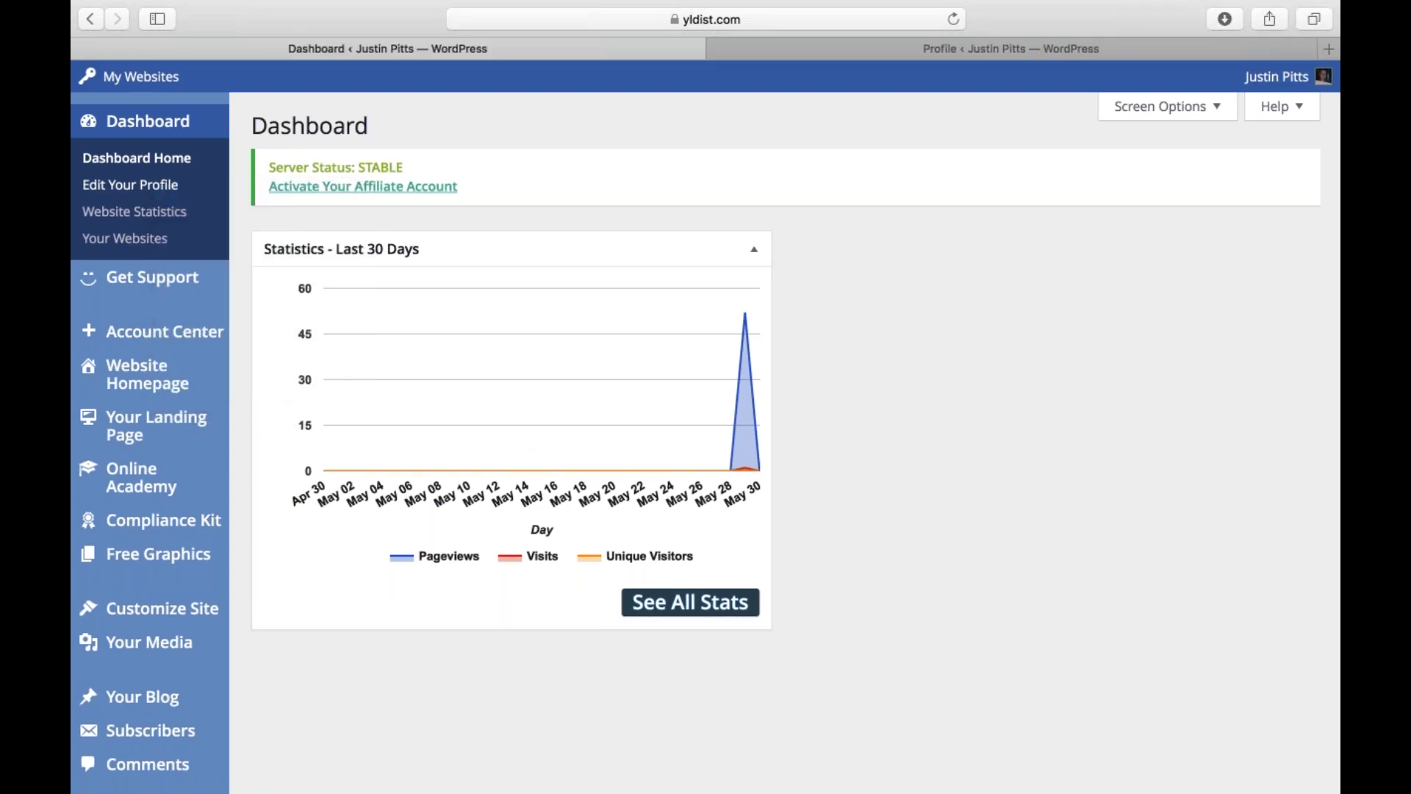
left_click(859, 47)
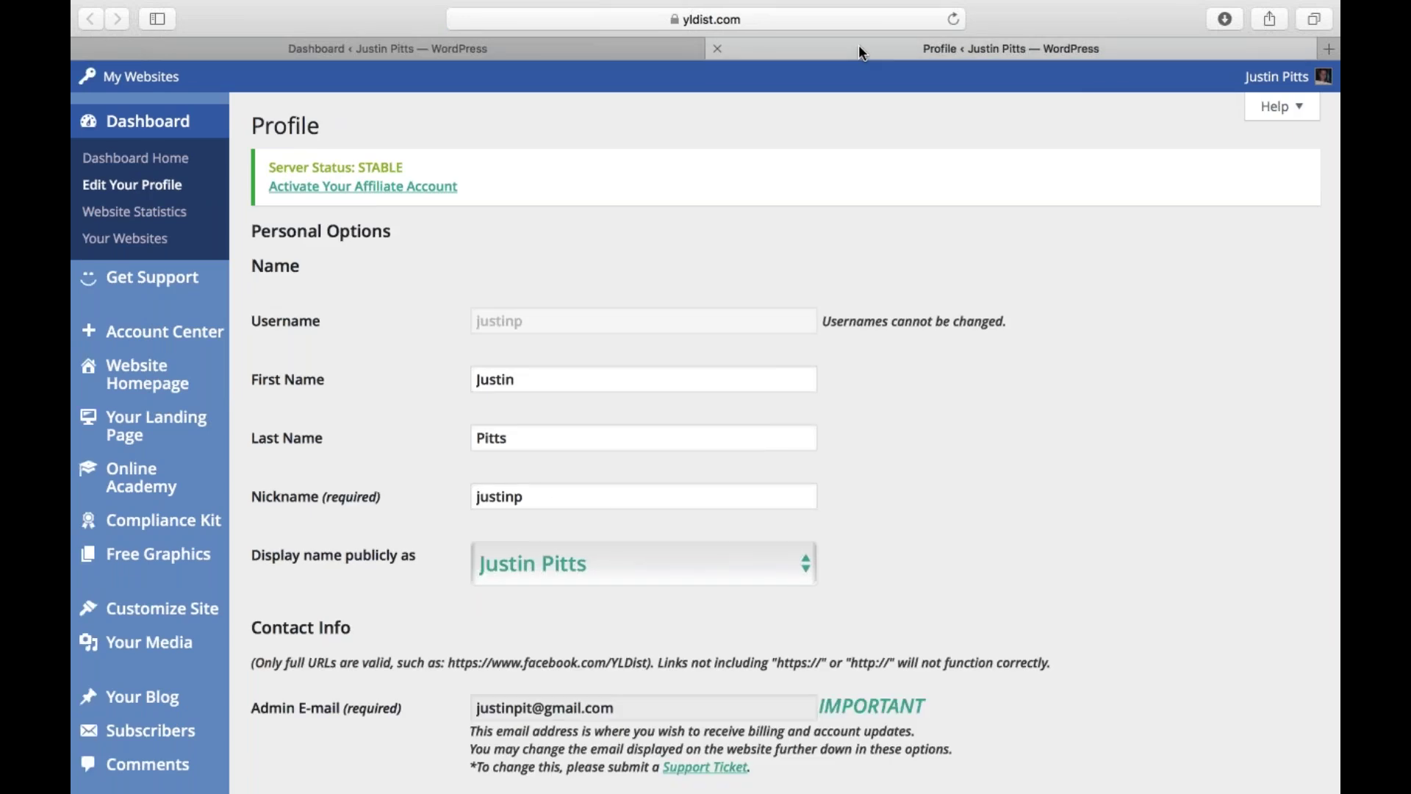
- Review the profile's name fields and the choices offered for the publicly displayed name
scroll(623, 343, "down", 3)
scroll(620, 336, "up", 1)
scroll(705, 441, "down", 5)
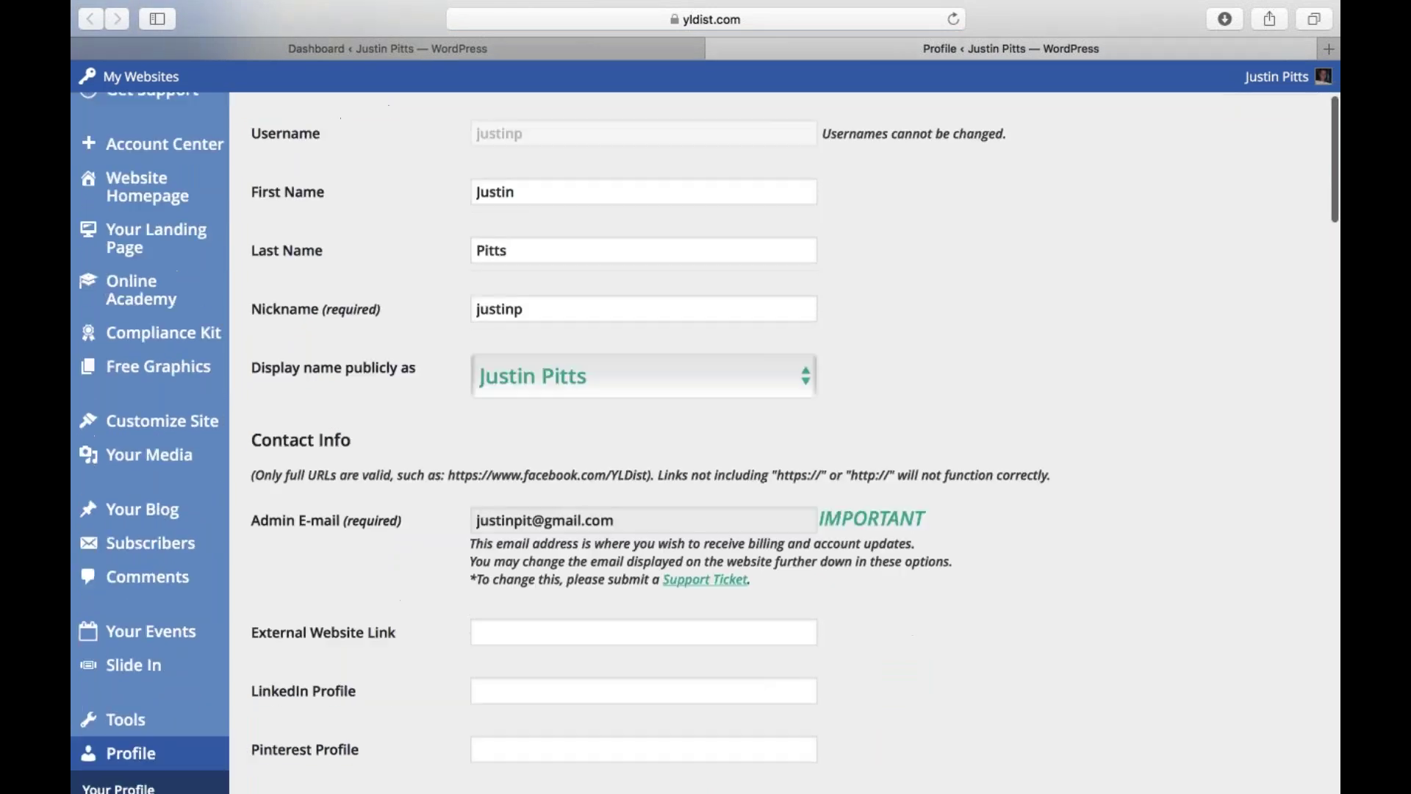
scroll(705, 440, "up", 1)
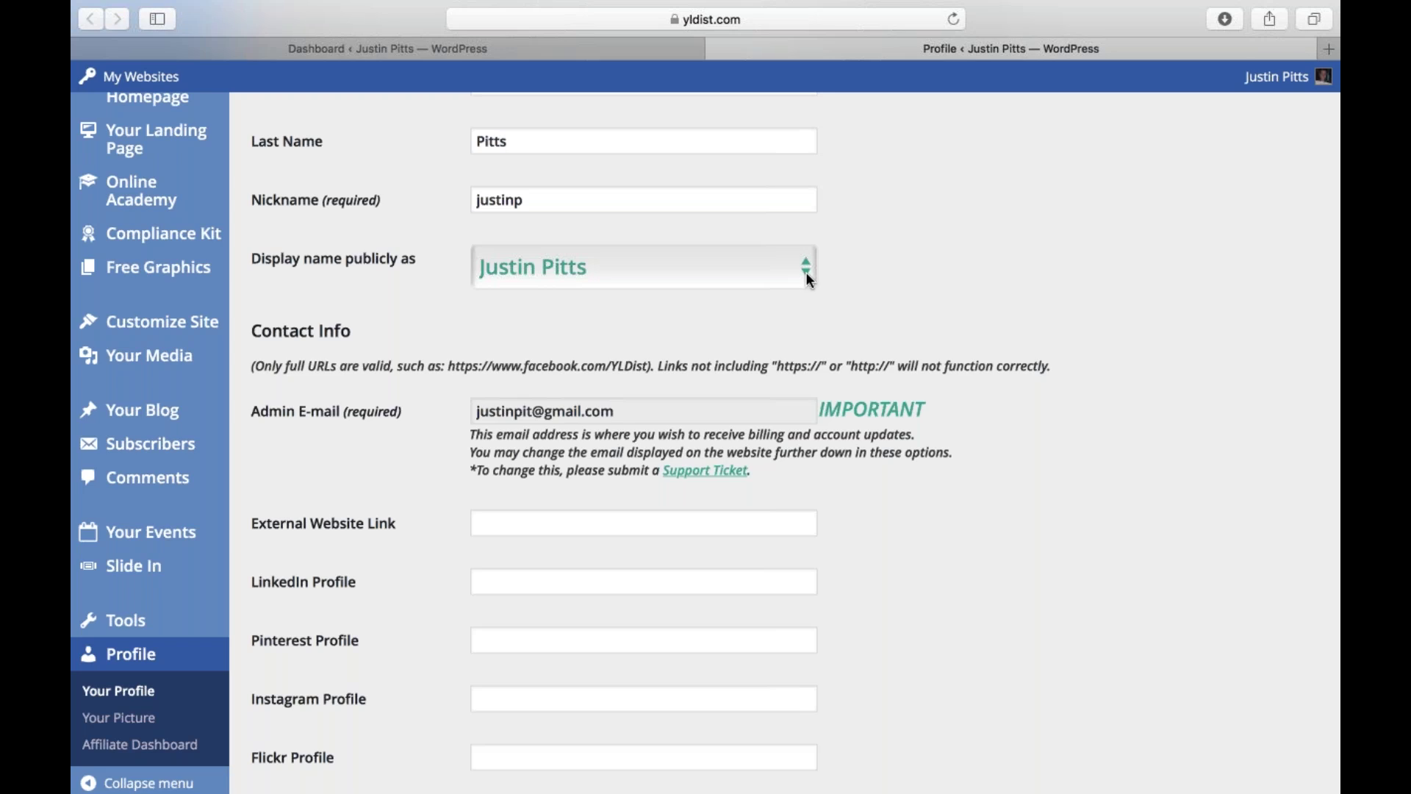
left_click(806, 271)
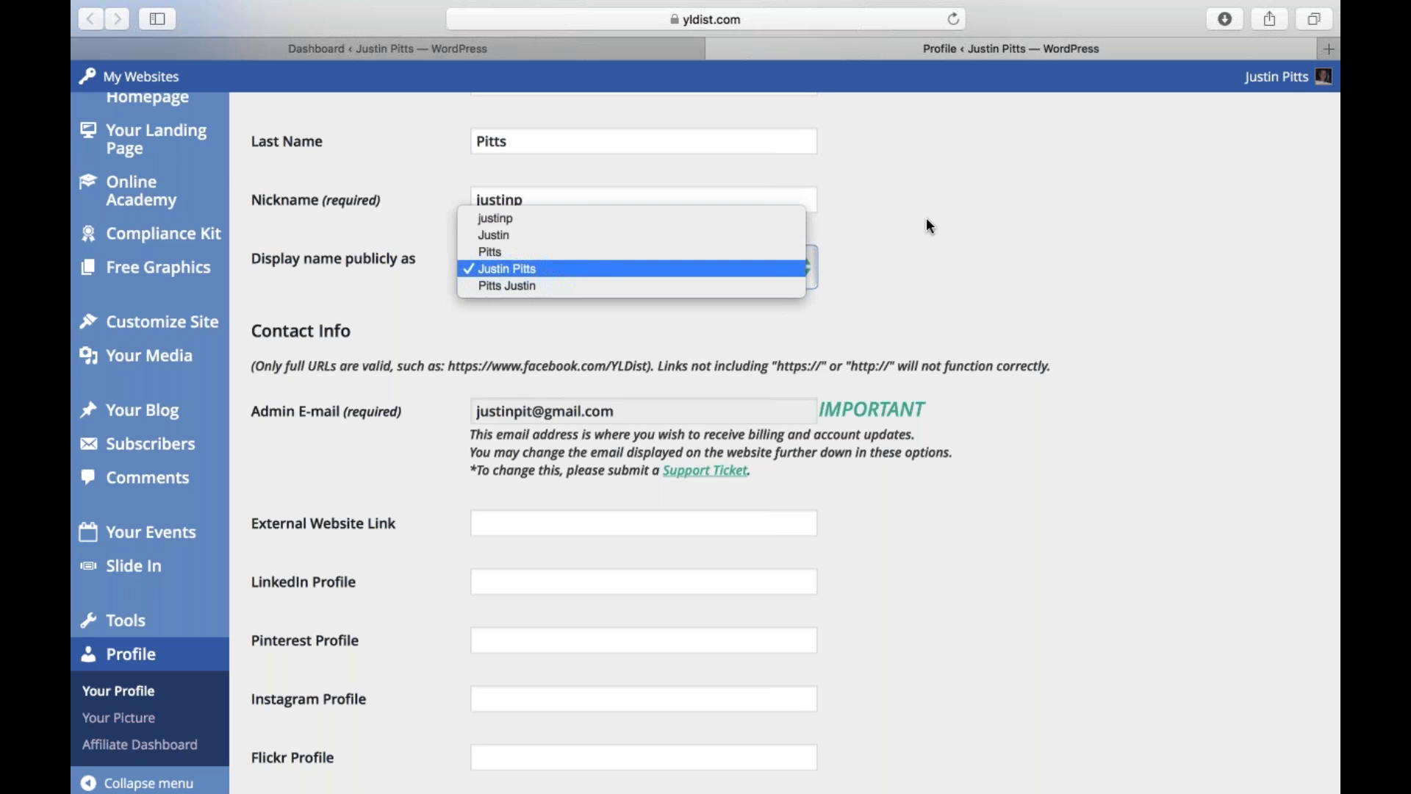
left_click(1003, 268)
scroll(1003, 268, "up", 5)
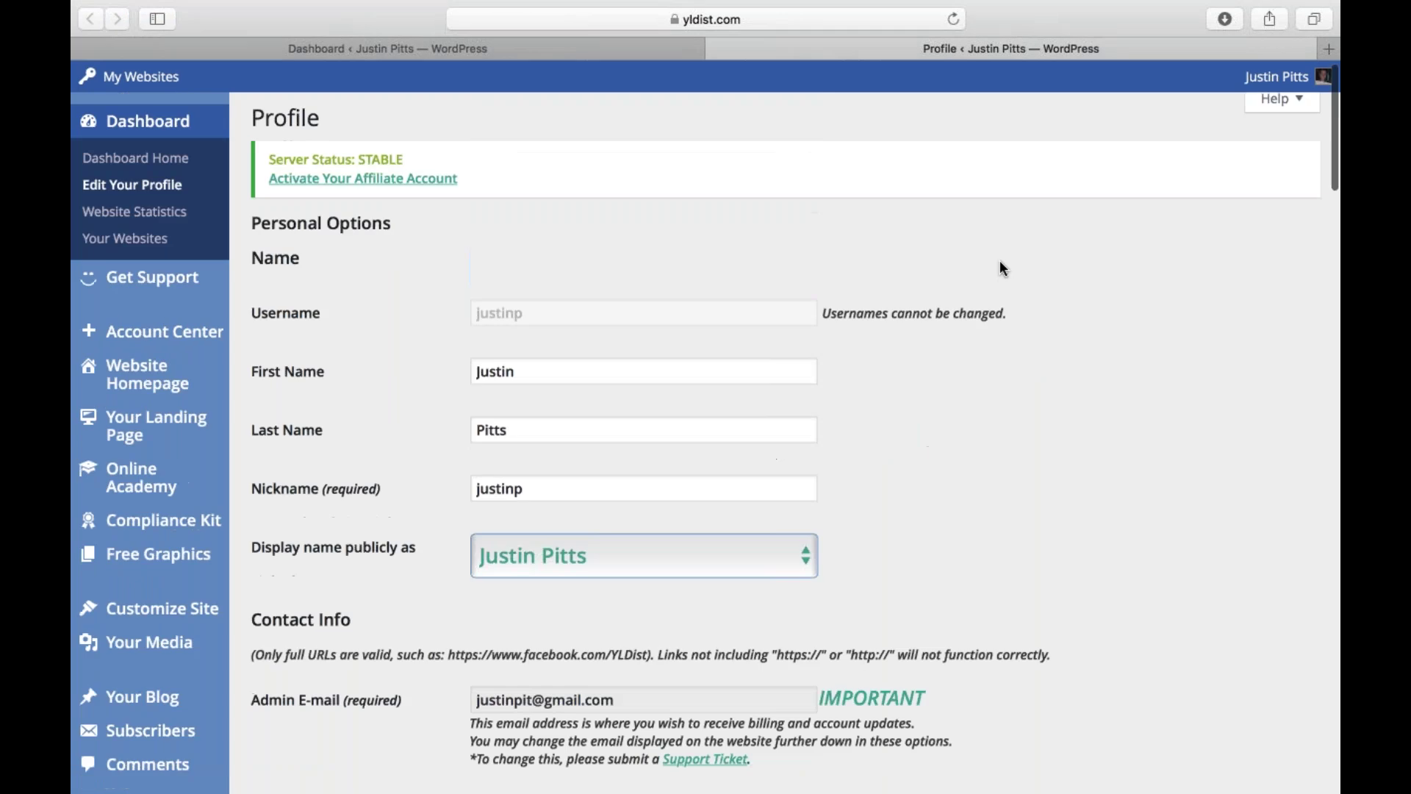
- Append "the Man" to the first name and check the choices offered for the publicly displayed name
left_click(555, 373)
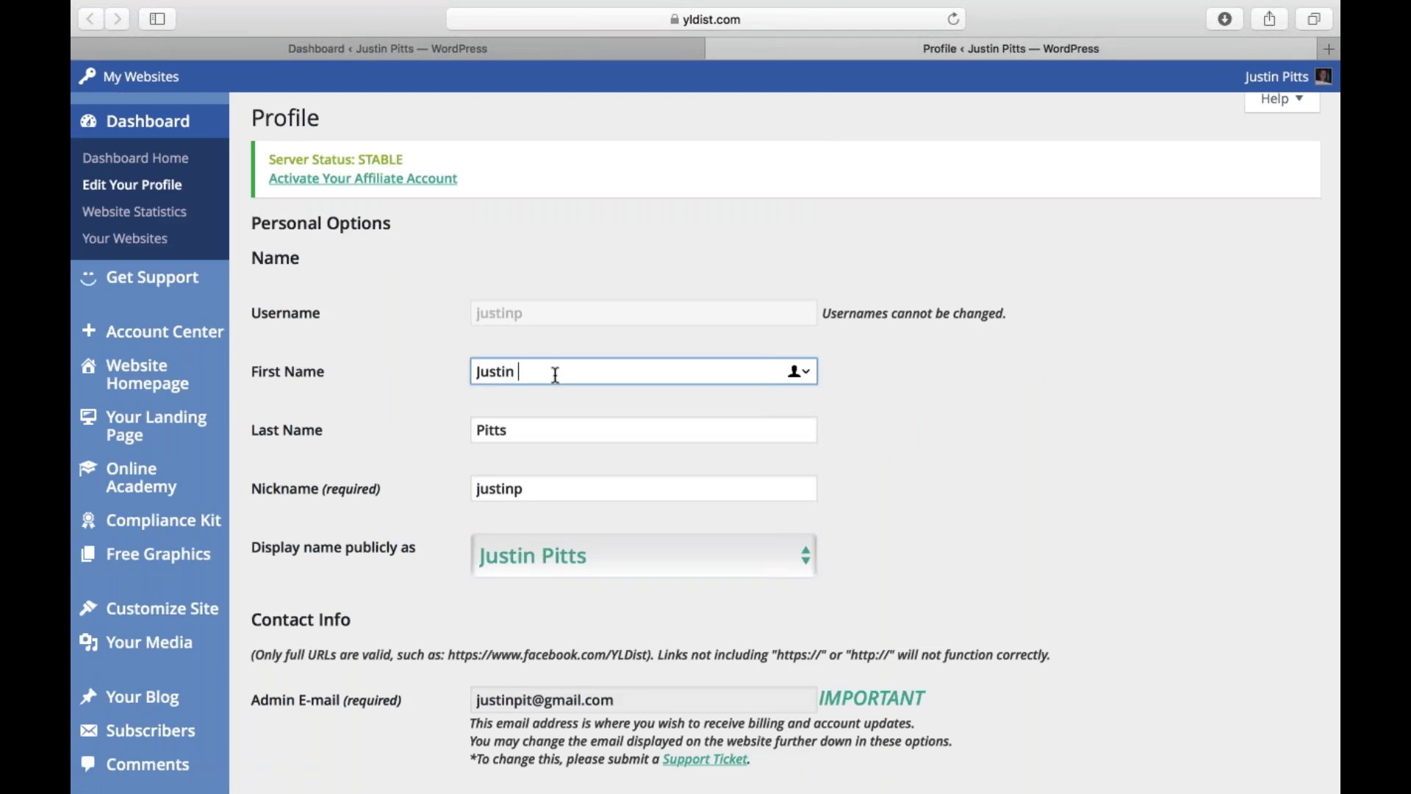
type("the Man")
left_click(568, 432)
key("Tab")
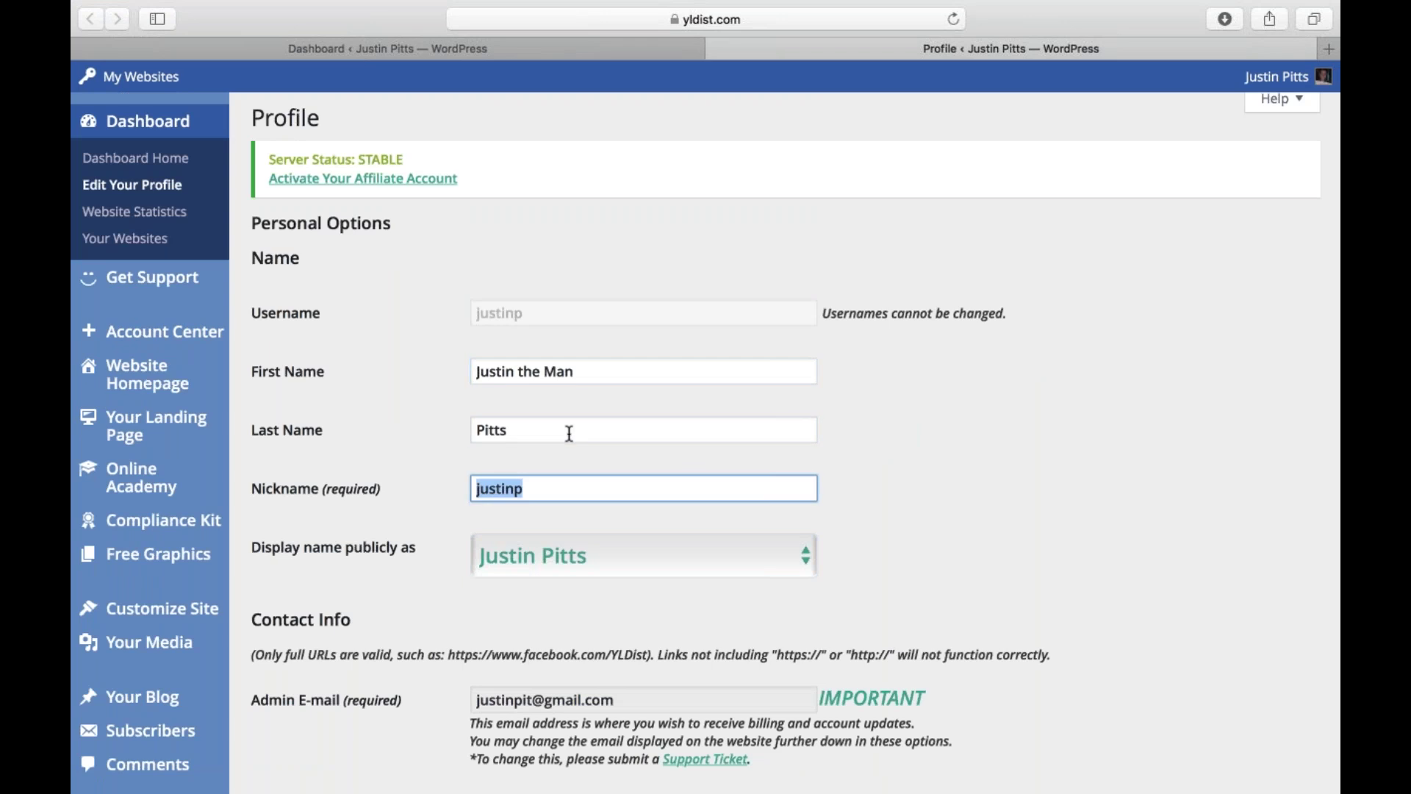
key("Tab")
left_click(929, 504)
scroll(930, 504, "down", 3)
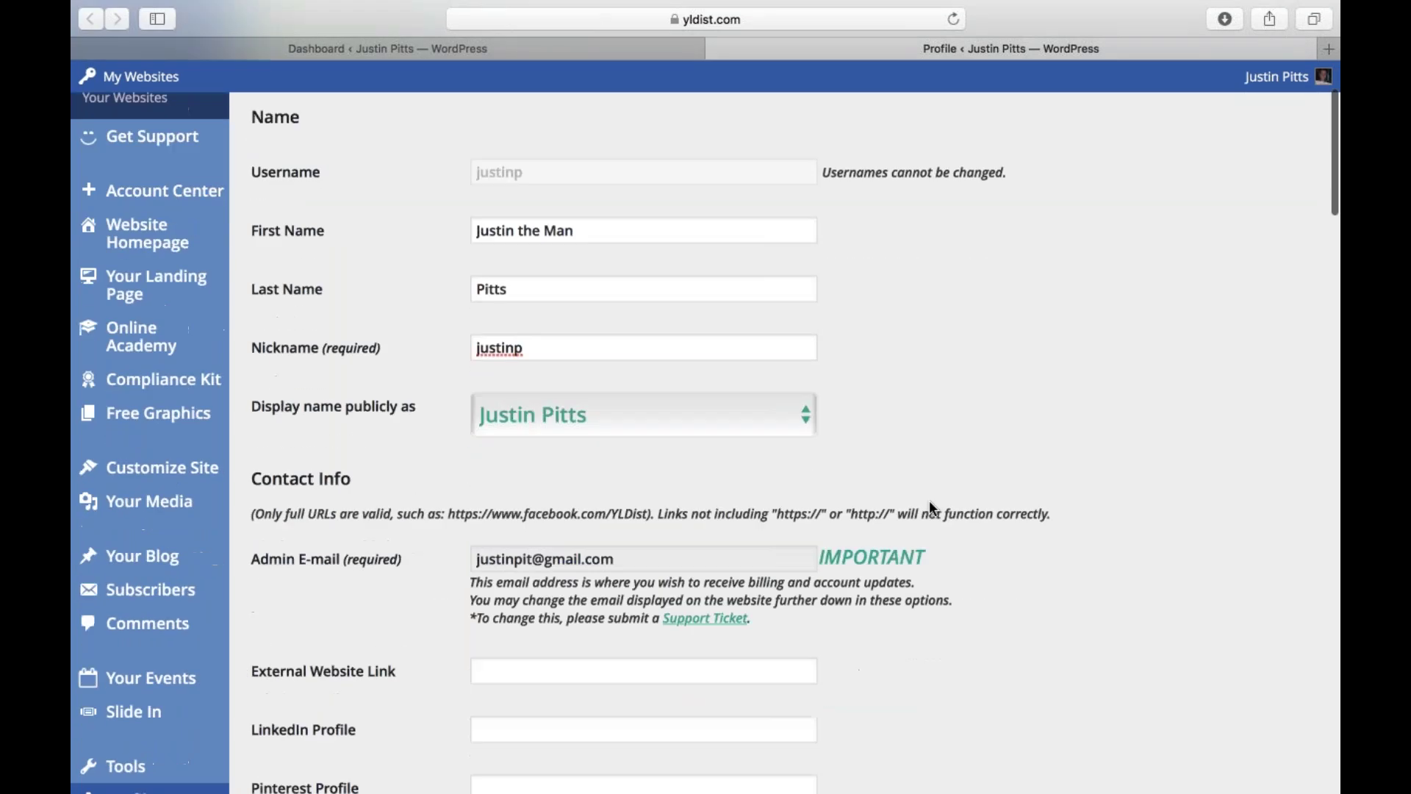
left_click(806, 414)
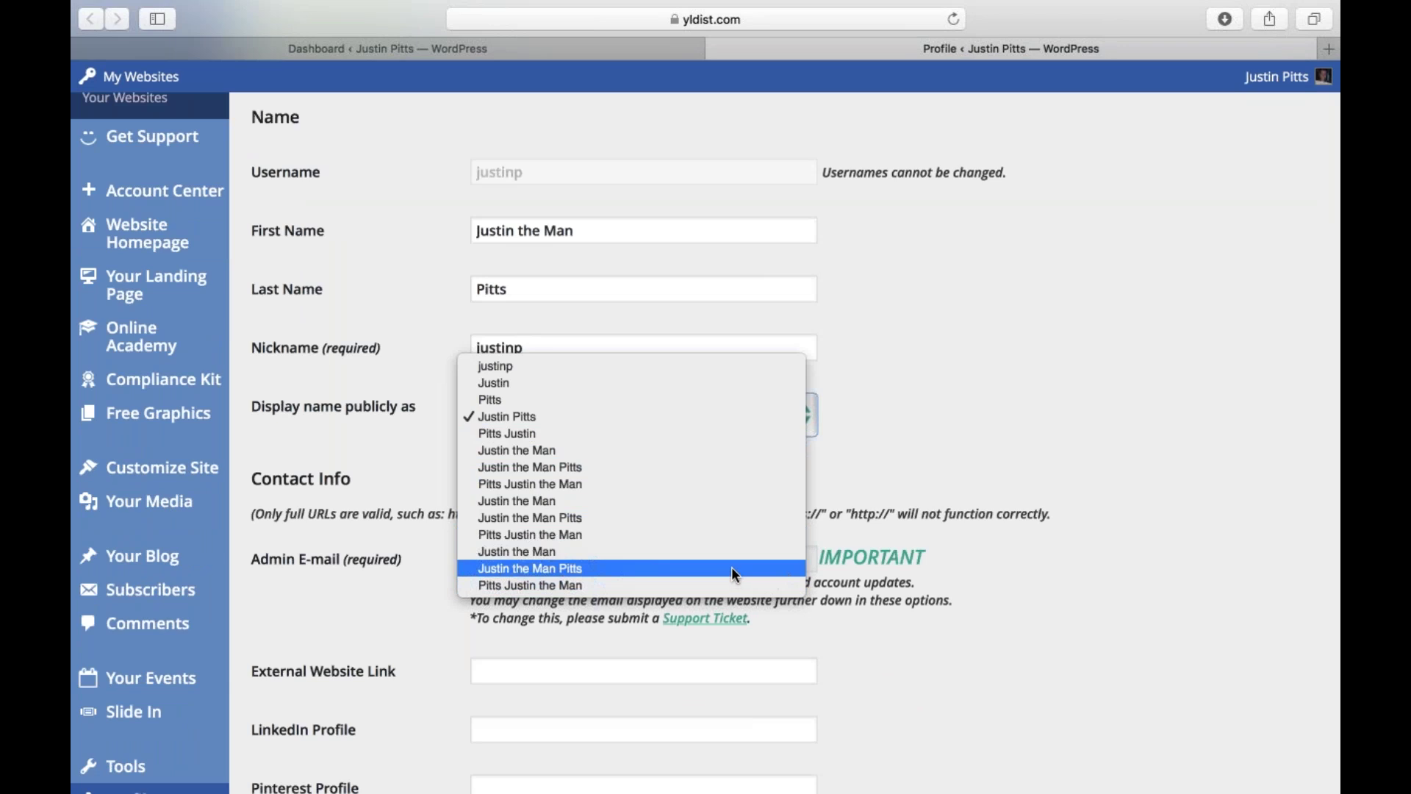
left_click(956, 312)
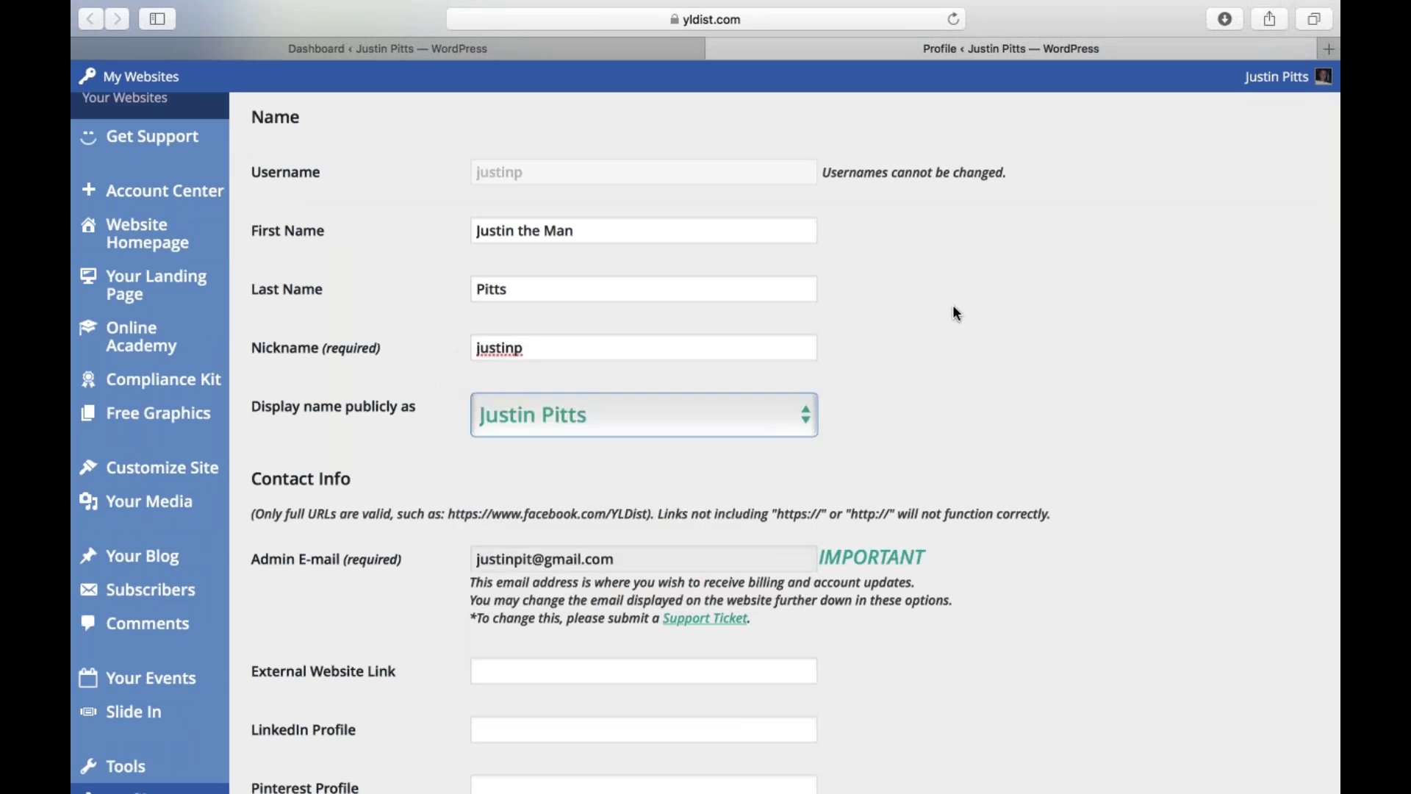
- Remove "the Man" from the first name and recheck the public display name setting
left_click(588, 231)
key("BackSpace")
key("BackSpace")
key("BackSpace")
key("BackSpace")
key("BackSpace")
key("BackSpace")
key("BackSpace")
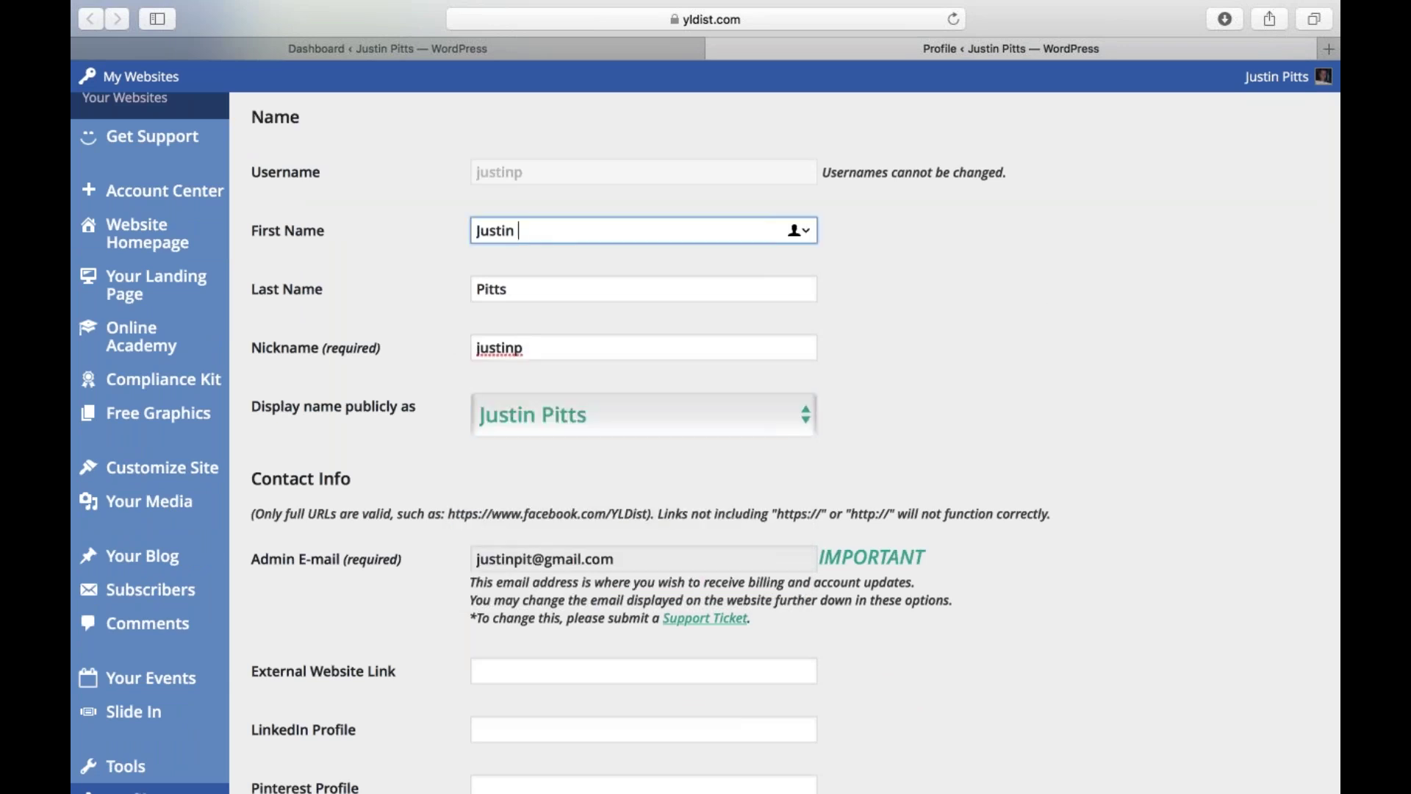
left_click(1212, 418)
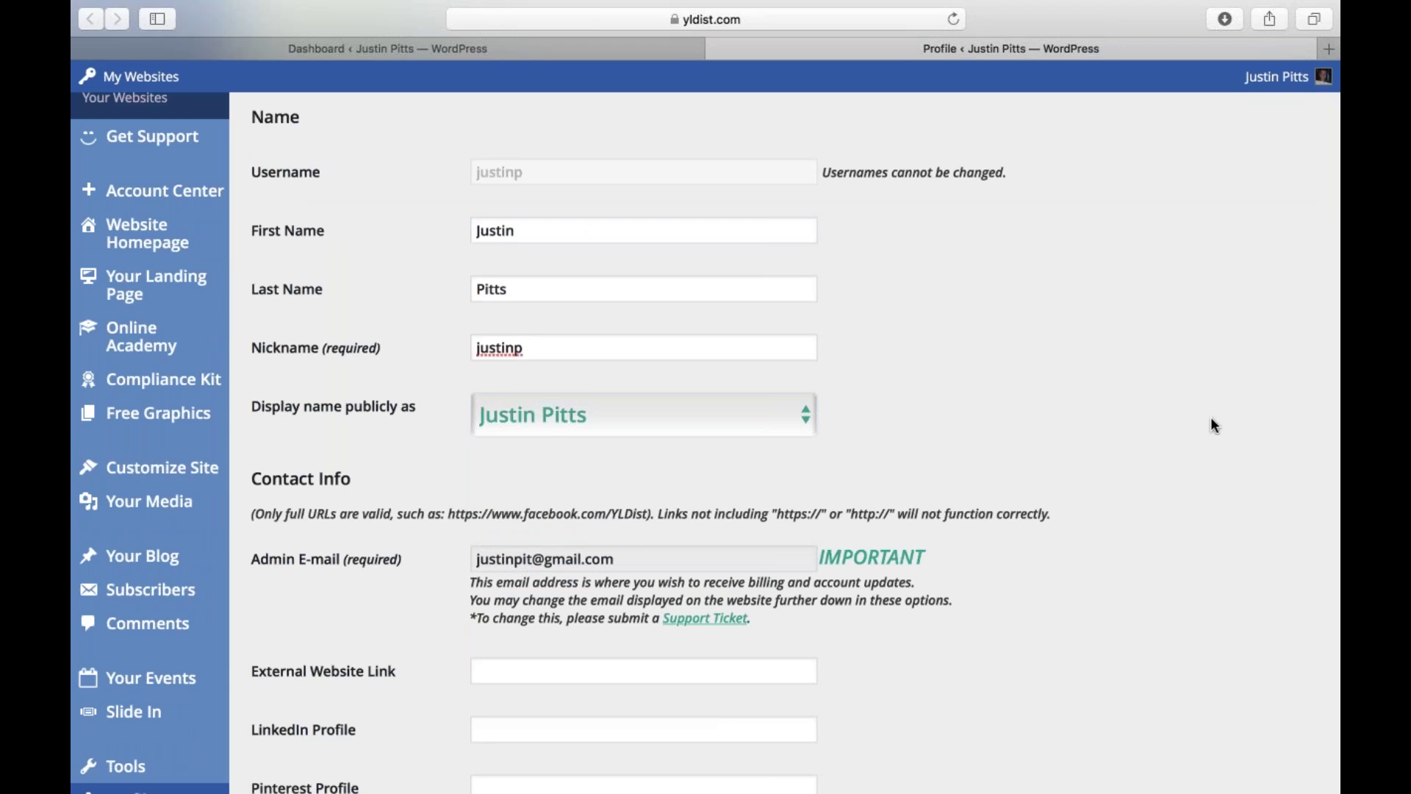
left_click(811, 415)
left_click(824, 403)
- Examine the Contact Info section, including the admin e-mail, external website link and social media profile fields
scroll(955, 376, "down", 2)
scroll(955, 376, "down", 5)
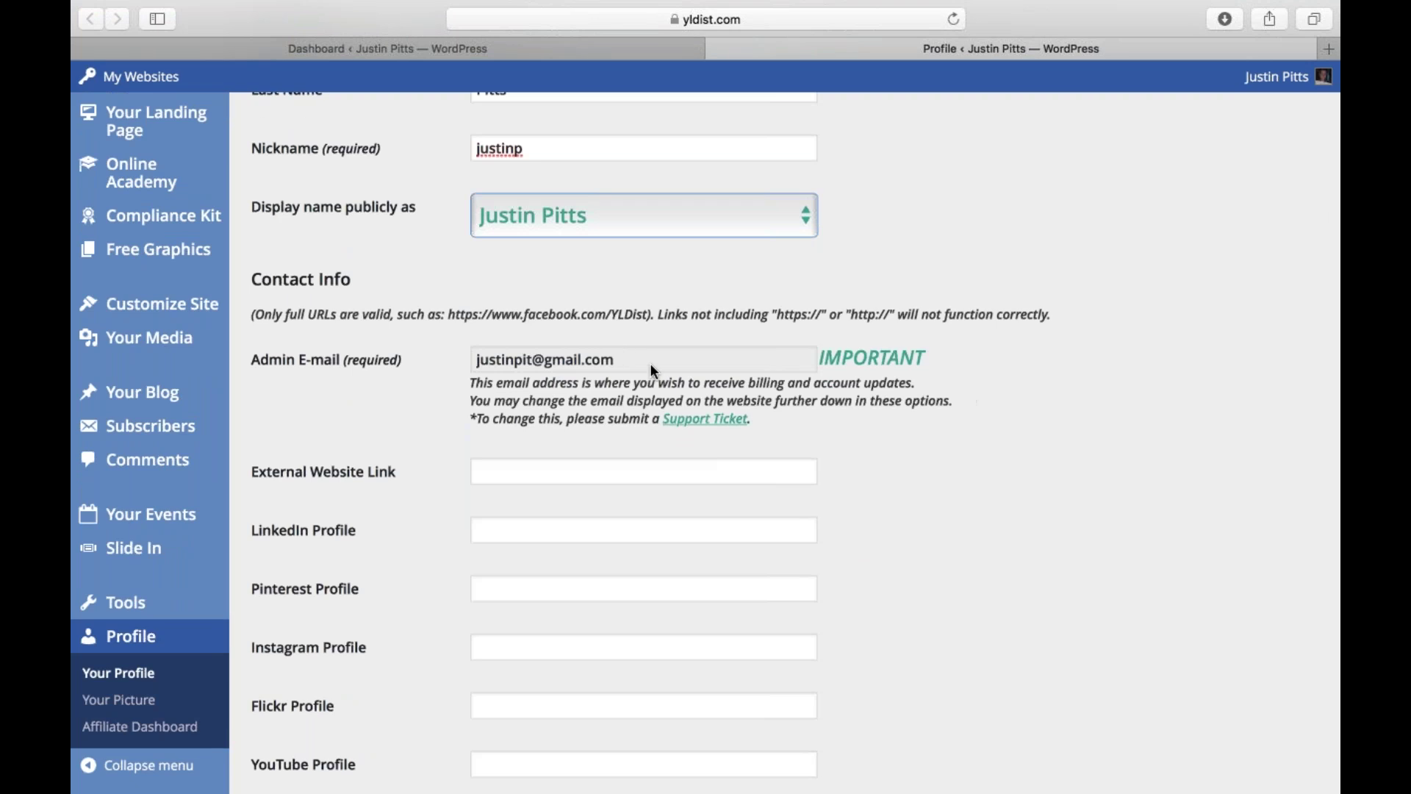
scroll(642, 363, "down", 5)
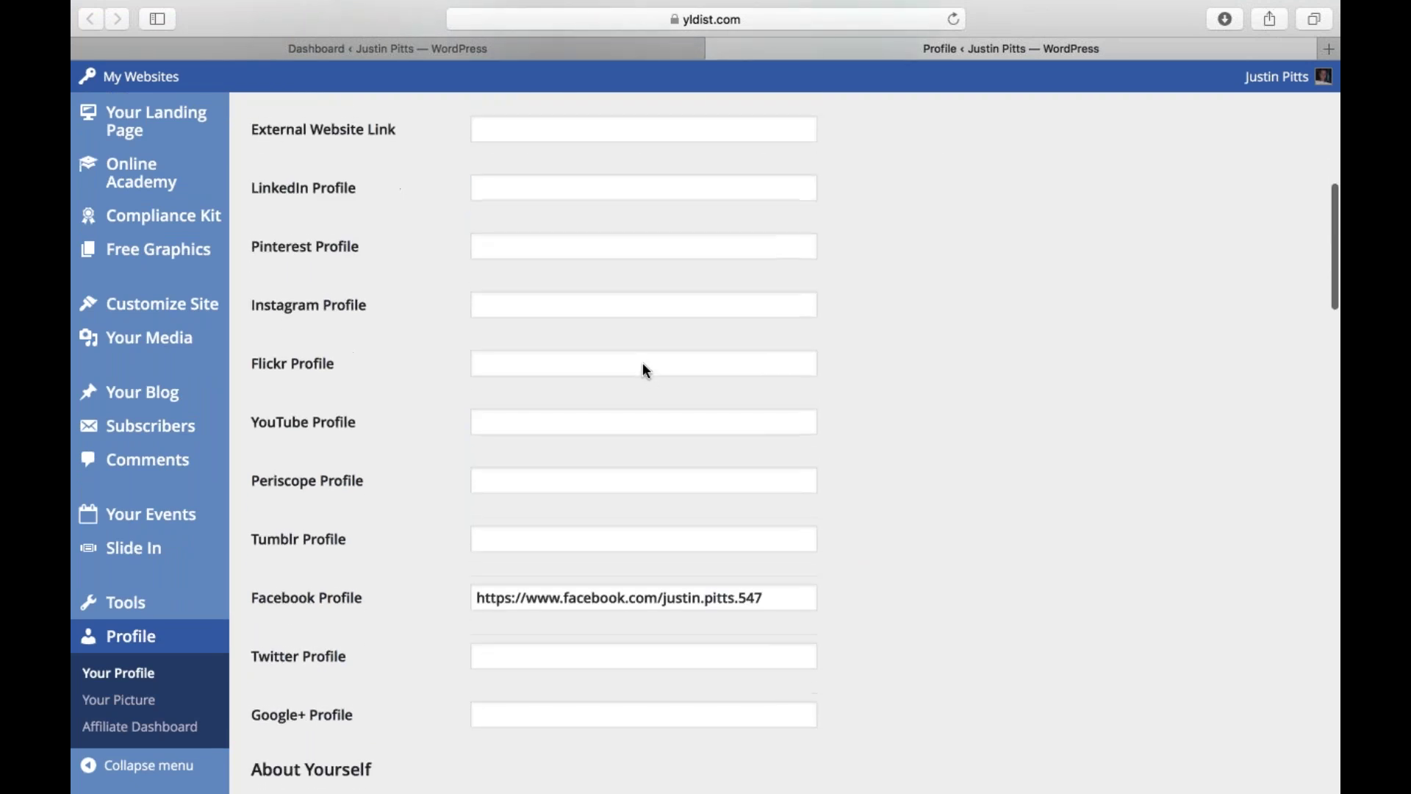
scroll(642, 363, "up", 3)
scroll(642, 362, "down", 3)
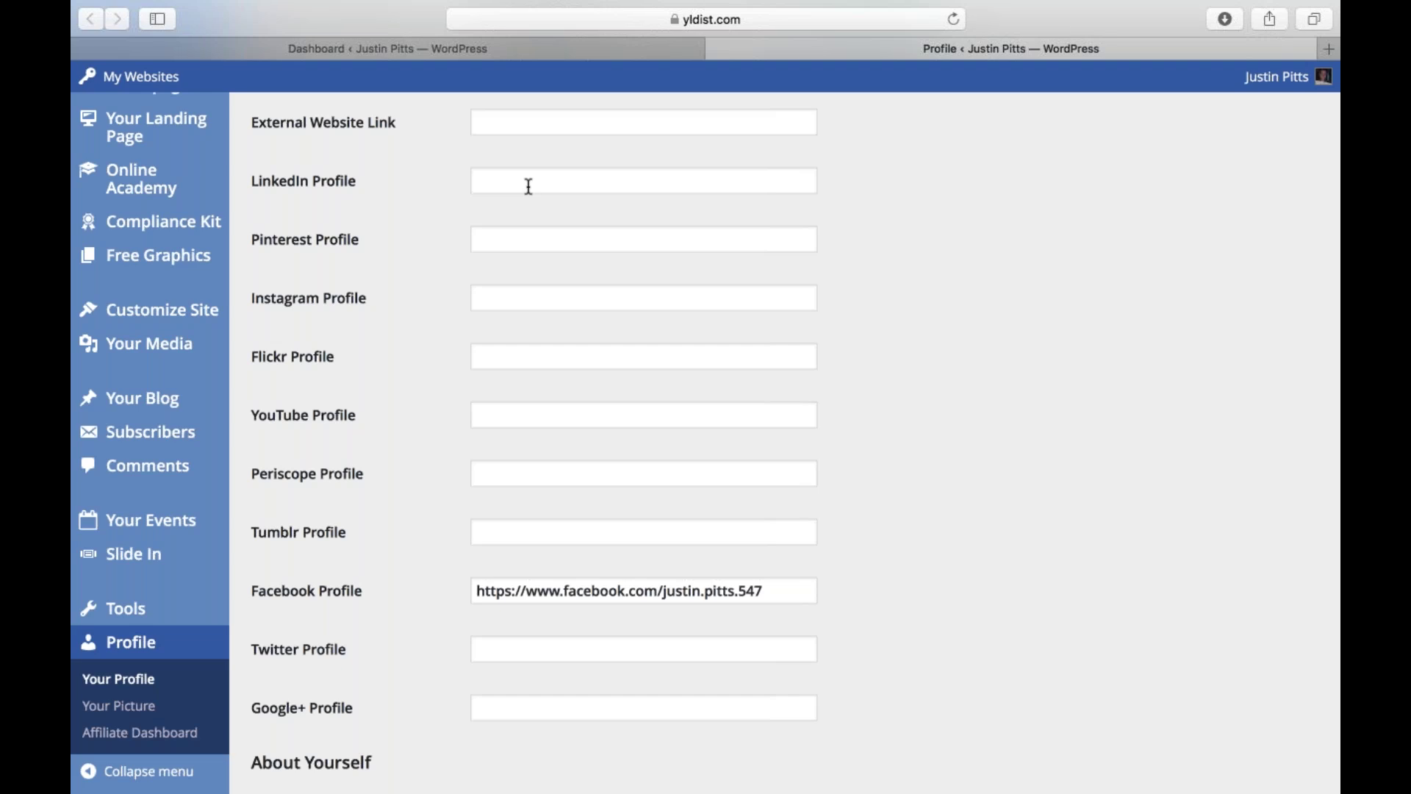
scroll(529, 186, "up", 1)
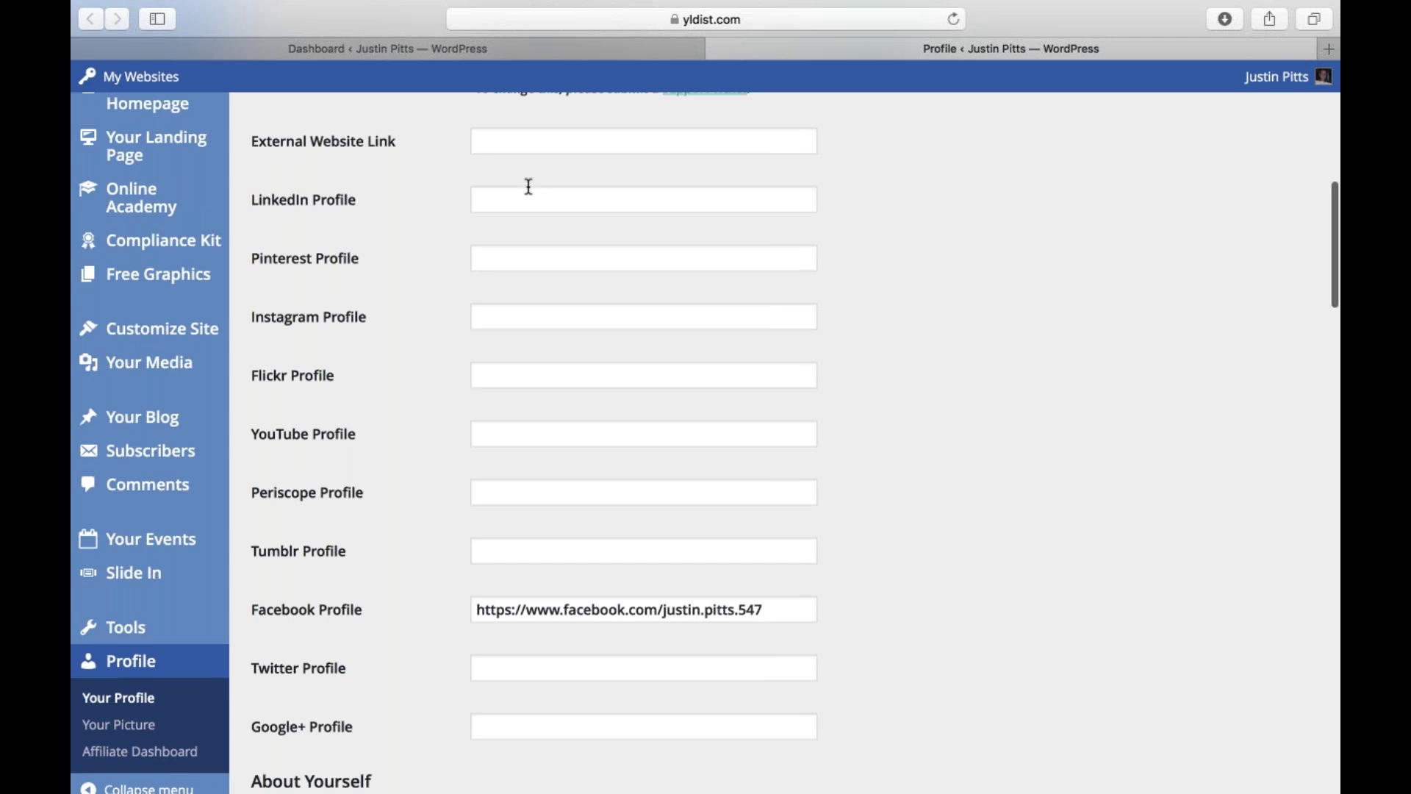
scroll(529, 186, "down", 2)
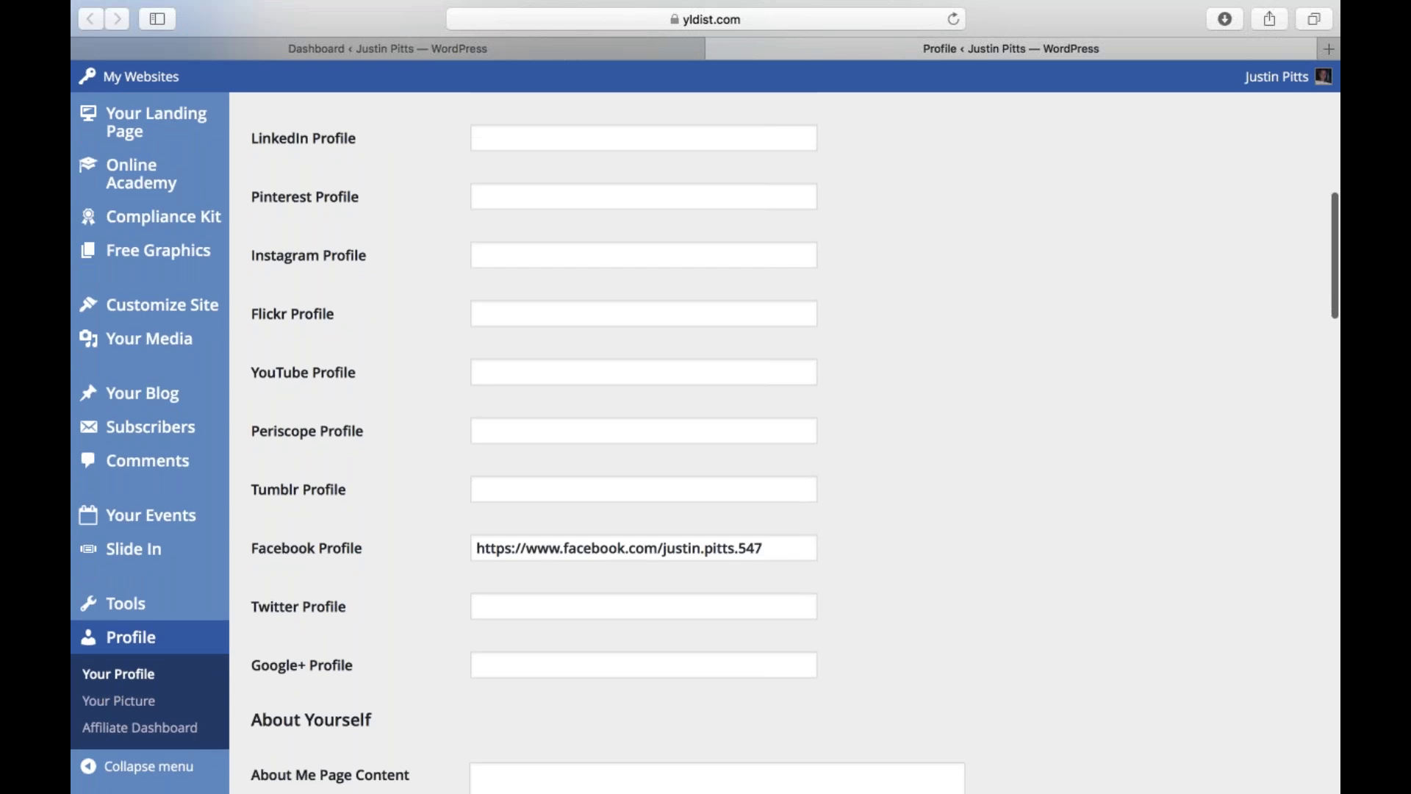
scroll(526, 189, "down", 5)
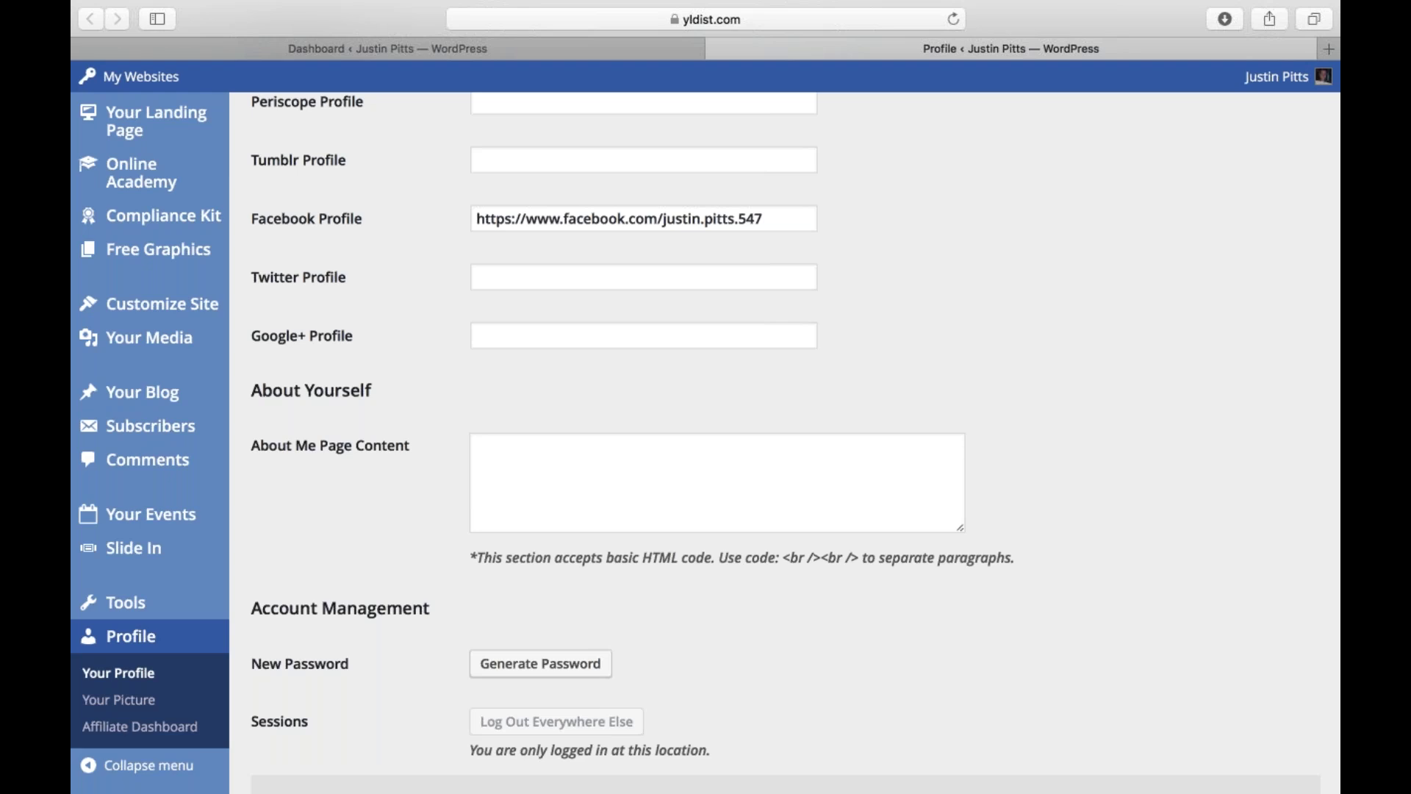
scroll(705, 441, "up", 5)
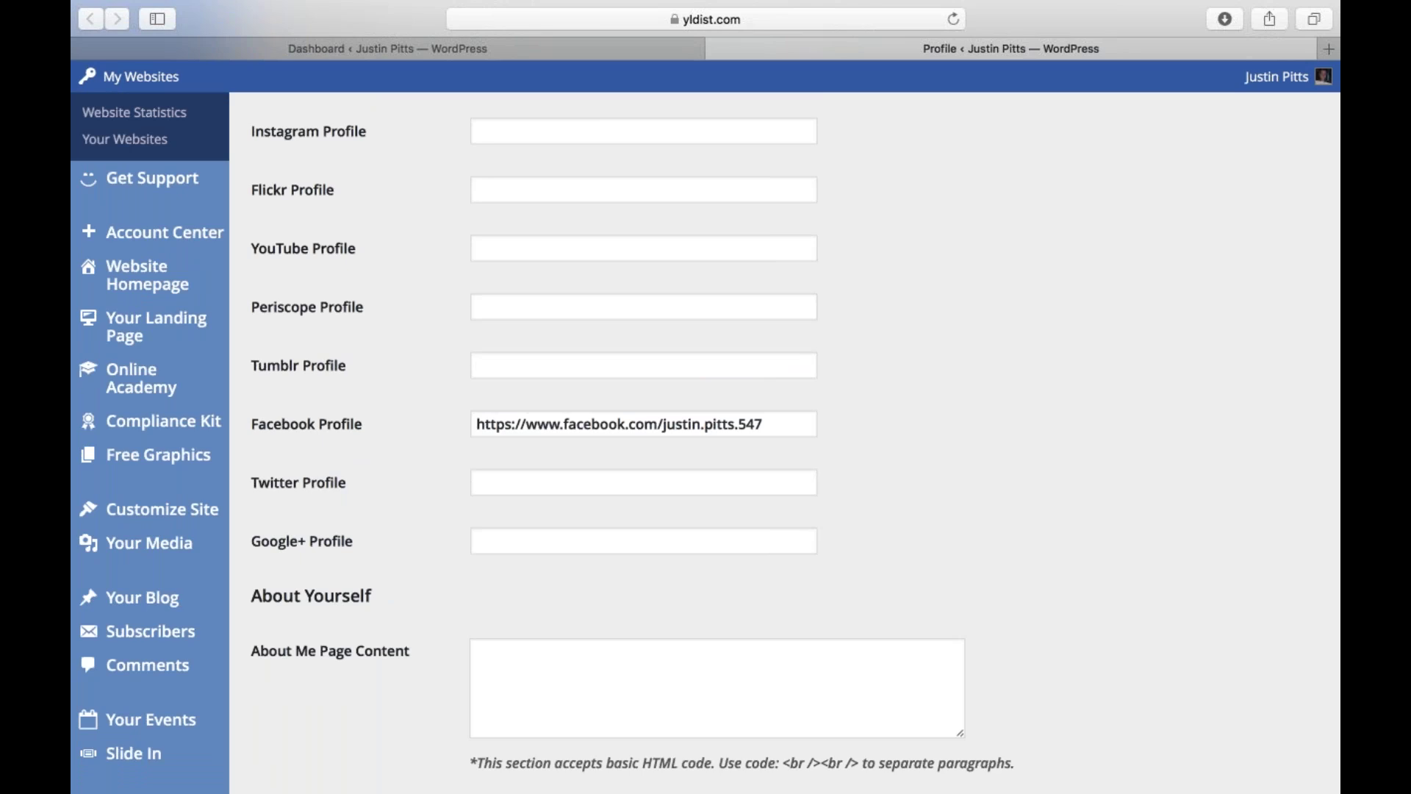
scroll(705, 441, "up", 5)
scroll(706, 441, "down", 4)
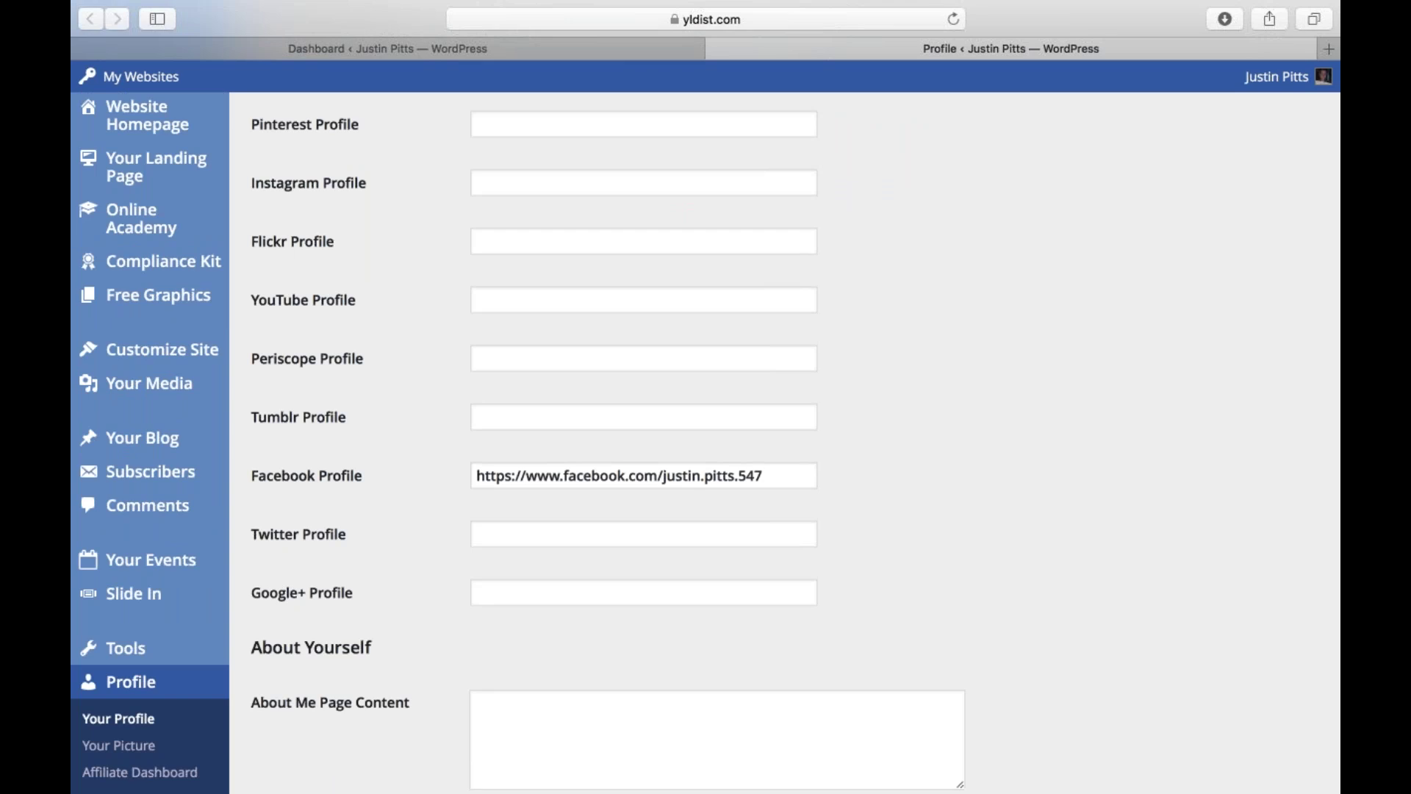
scroll(532, 140, "up", 7)
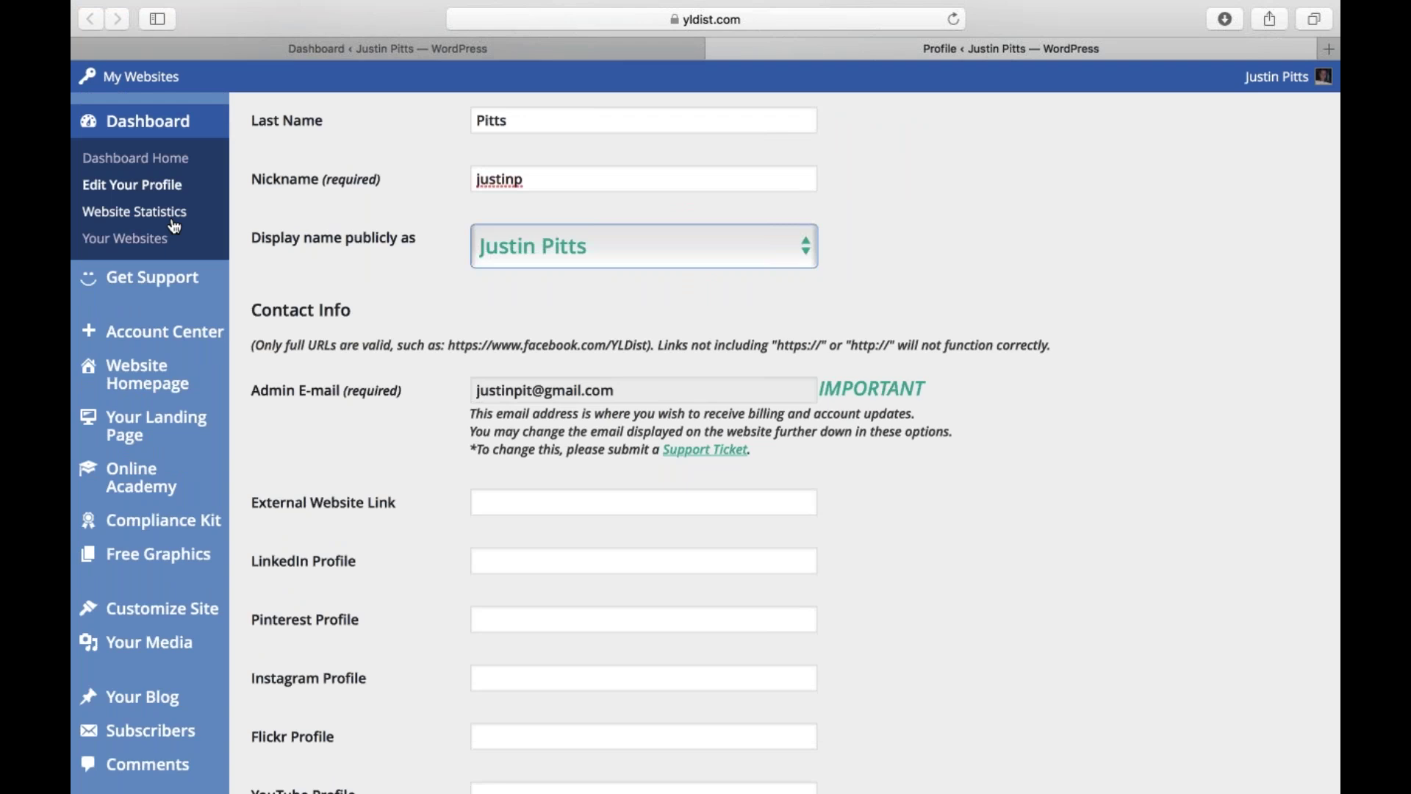
- Examine the About Yourself, Account Management and website contact information sections of the profile
scroll(146, 199, "down", 10)
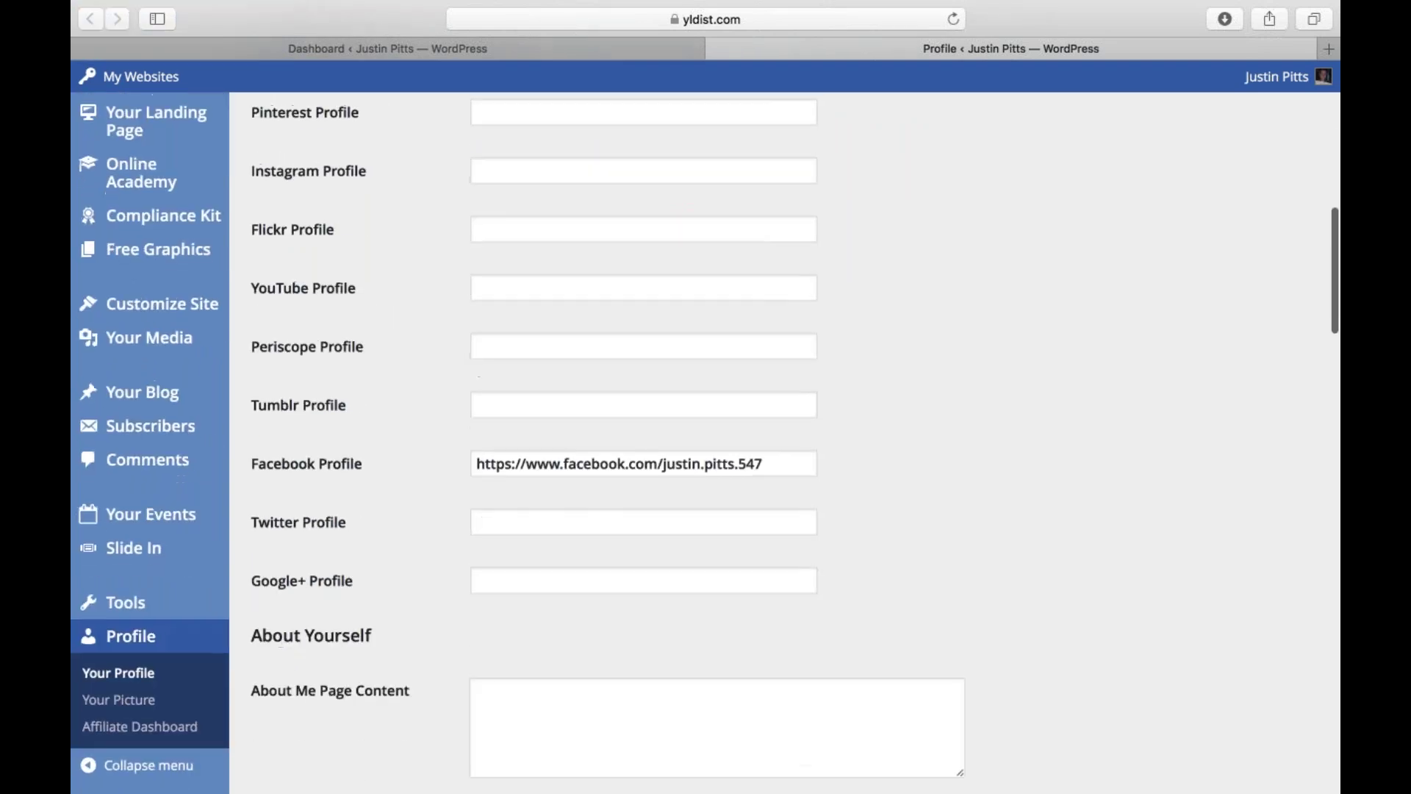
scroll(646, 252, "down", 3)
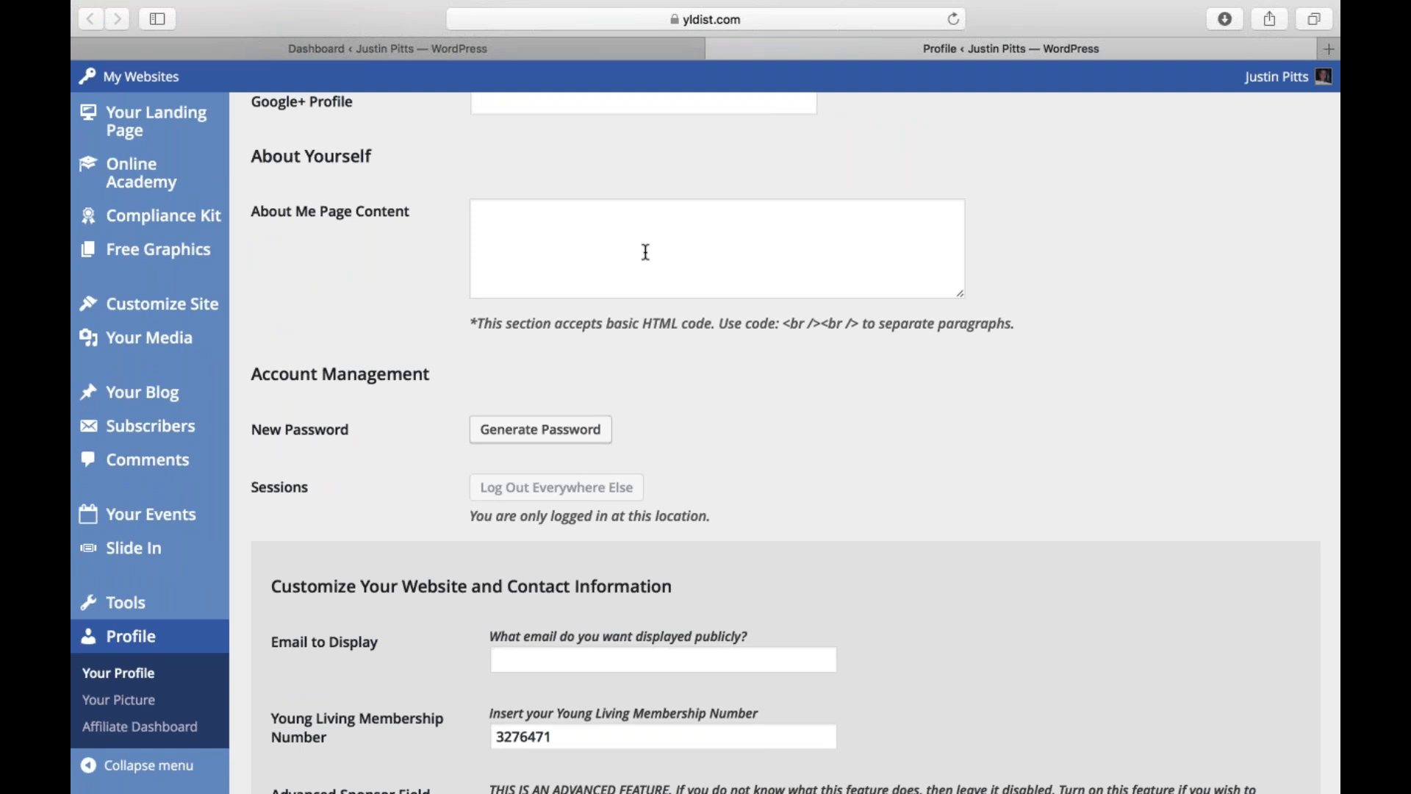
scroll(646, 252, "down", 3)
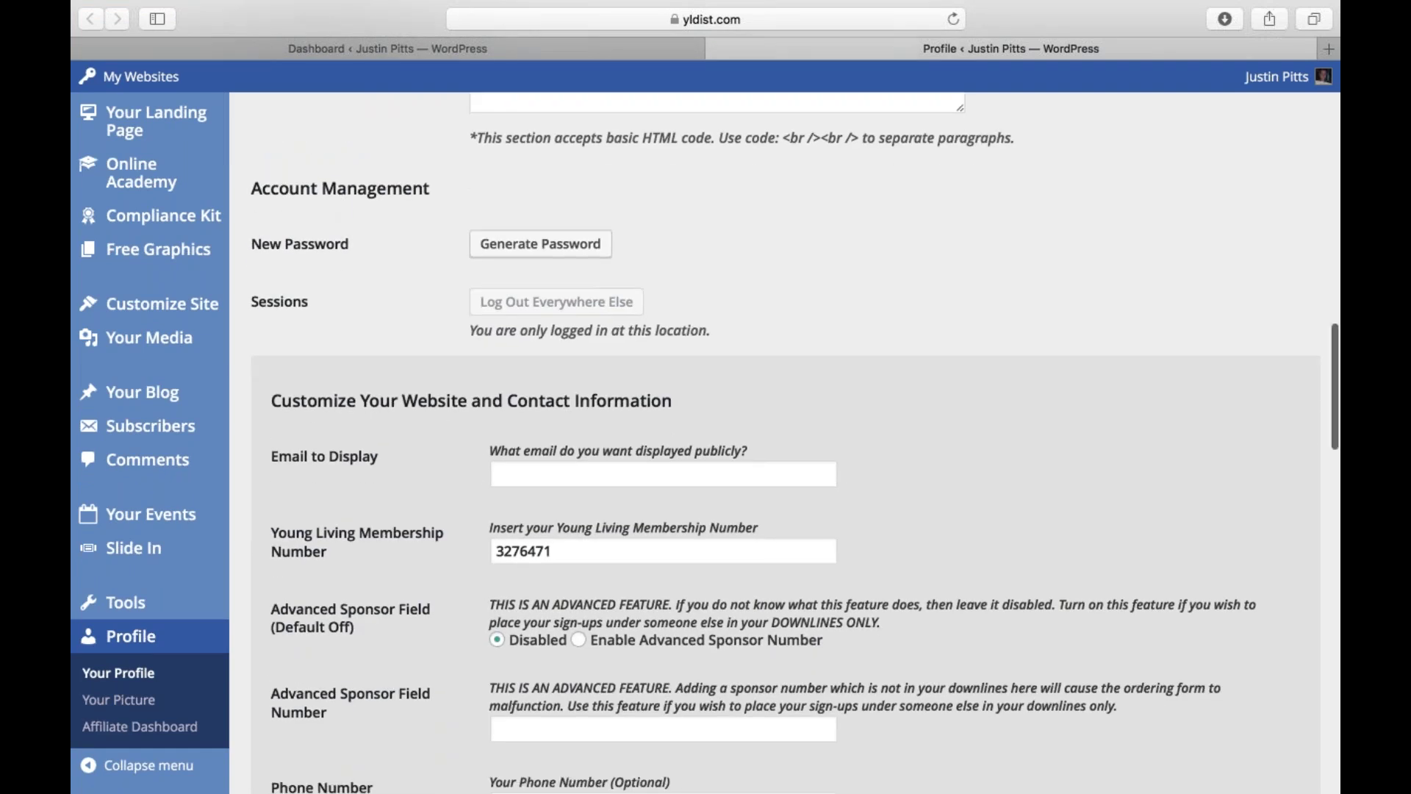
scroll(793, 441, "down", 1)
scroll(793, 441, "up", 2)
scroll(775, 441, "down", 1)
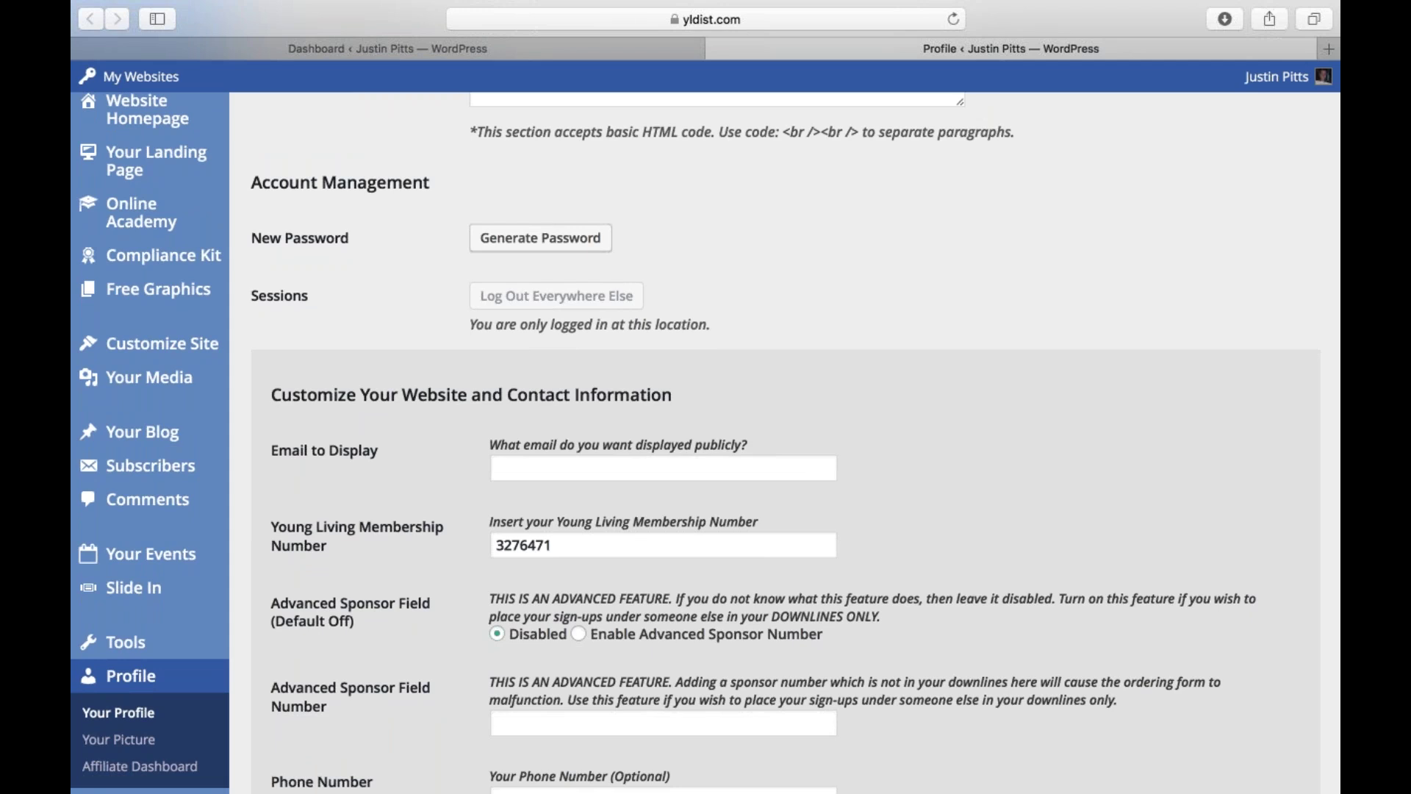
scroll(332, 207, "up", 4)
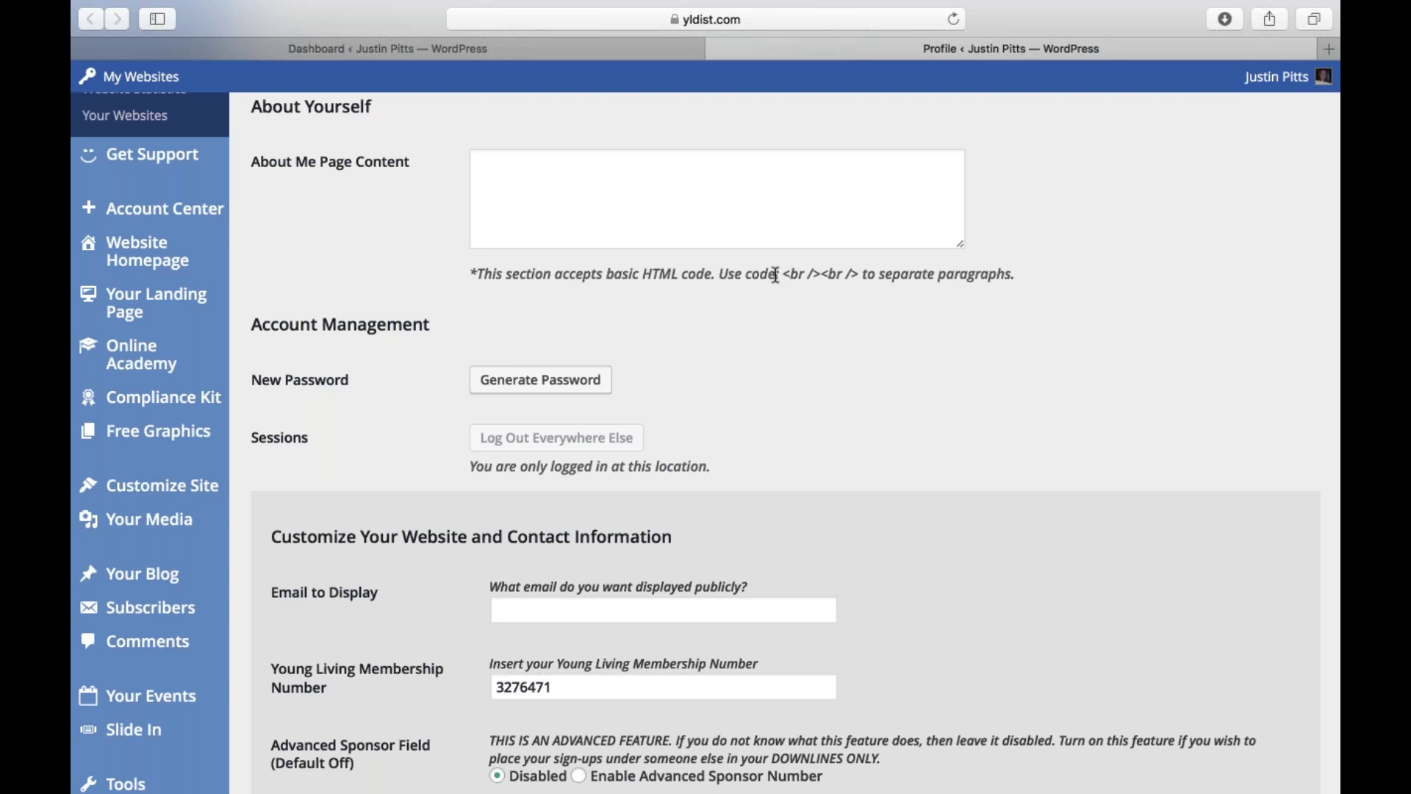
- Fill the About Me Page Content with a first line of random filler letters
left_click_drag(781, 275, 862, 275)
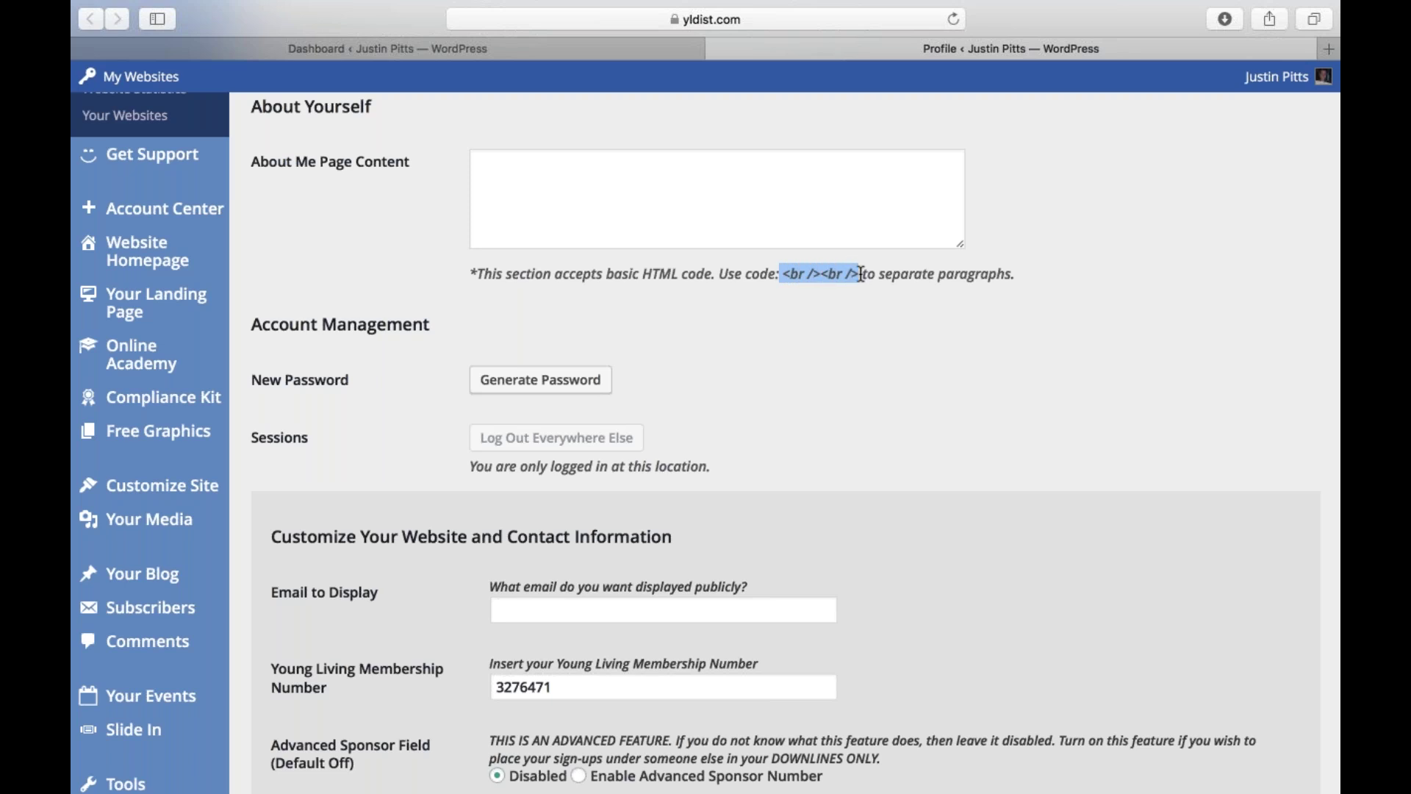
left_click(519, 192)
type("egerjkgnej")
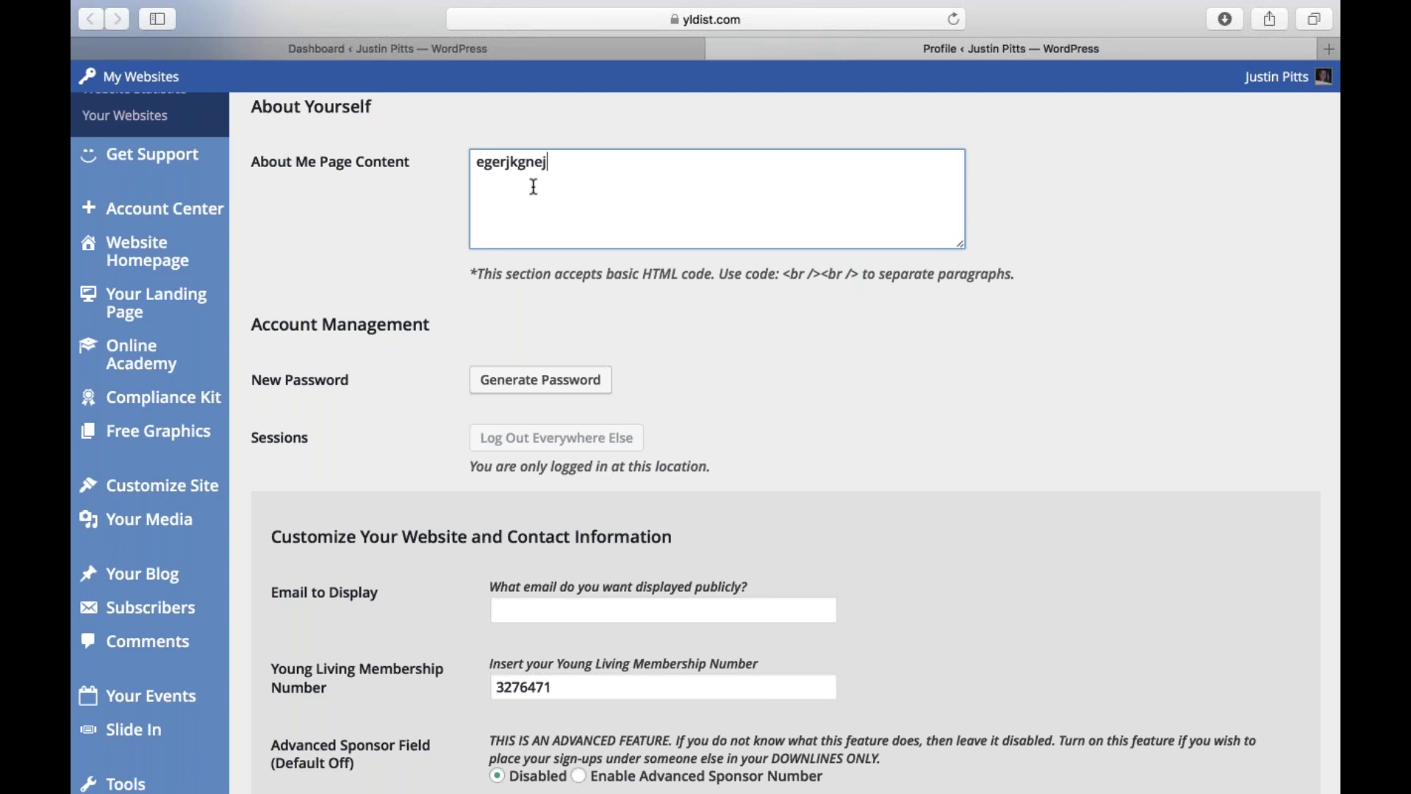
type("ngrjkgwnjfdngfngjkdfngjerngjfnrw;jngrfjn")
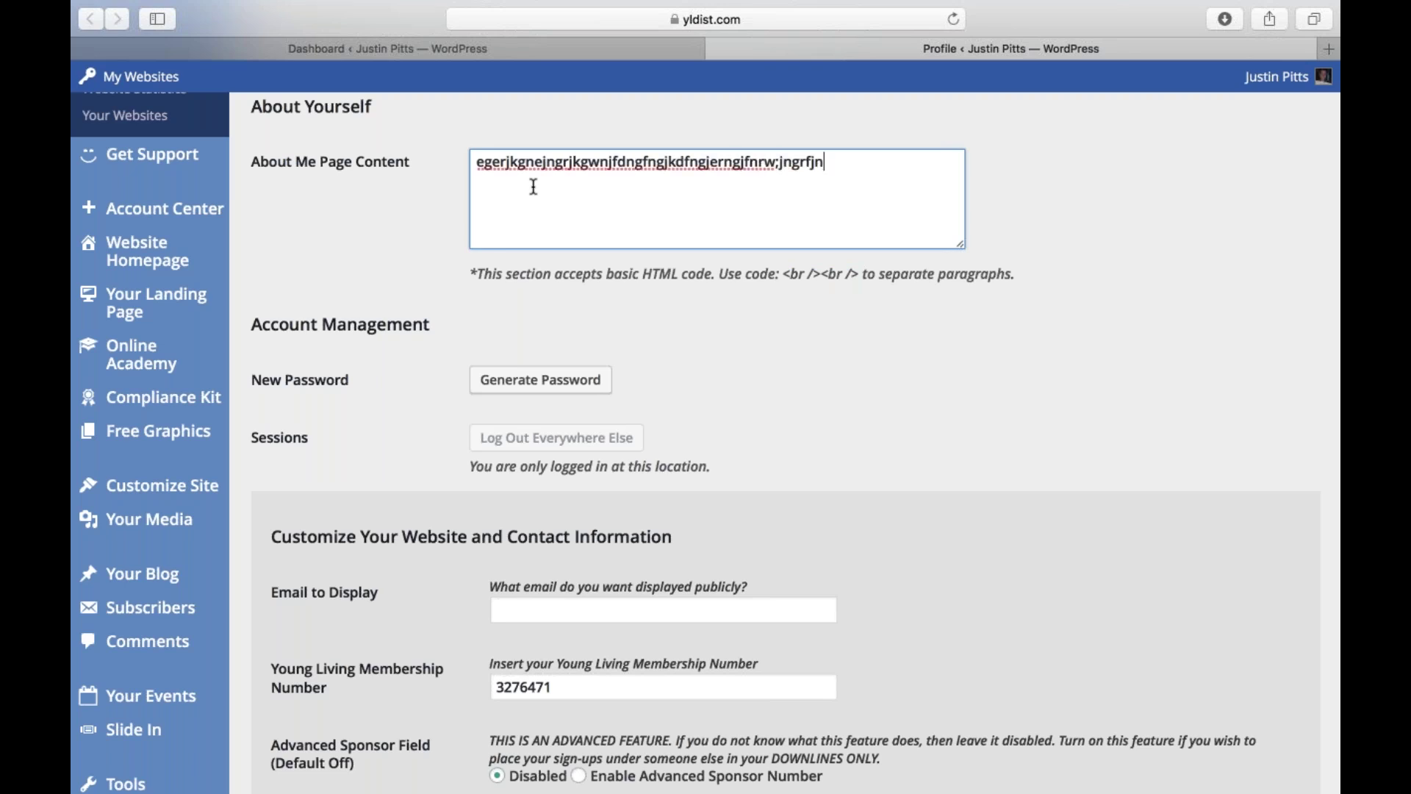
type("gnrnfkangjkrnfjng")
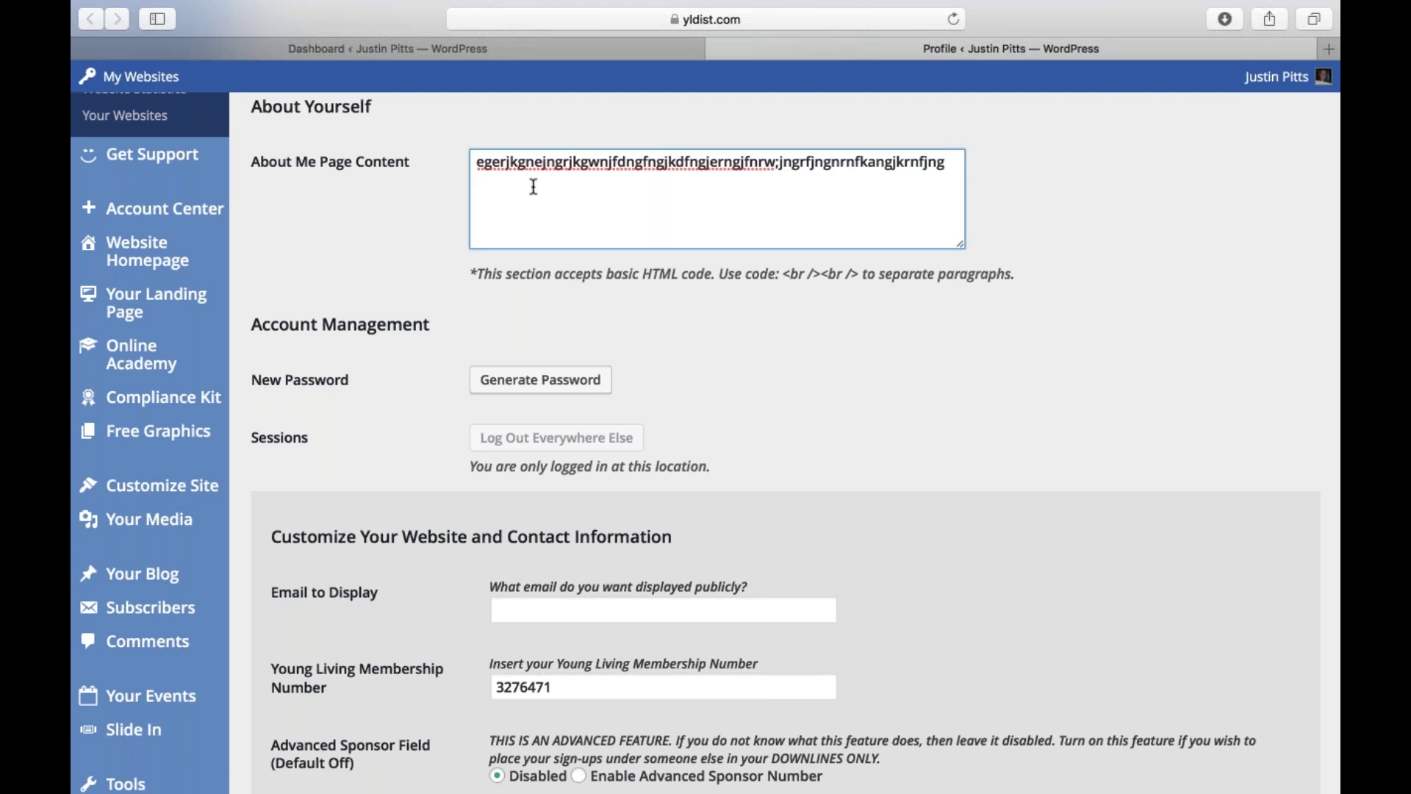
- Copy the paragraph separator code "<br /><br />" onto a new line of the About Me content and add "jnerfnrjwngngwkrng" below it
left_click_drag(783, 273, 857, 272)
key("super+c")
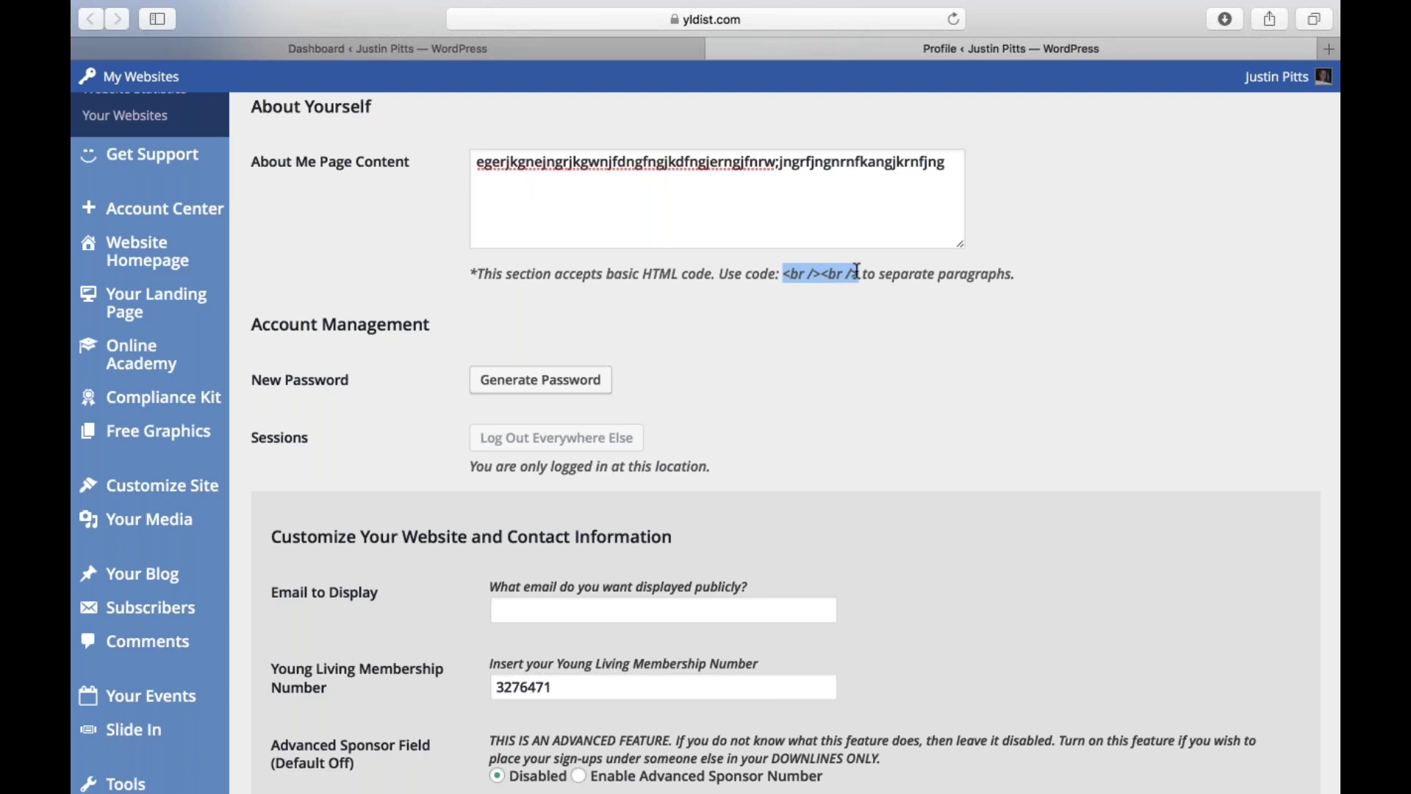
left_click(543, 183)
key("Return")
key("super+v")
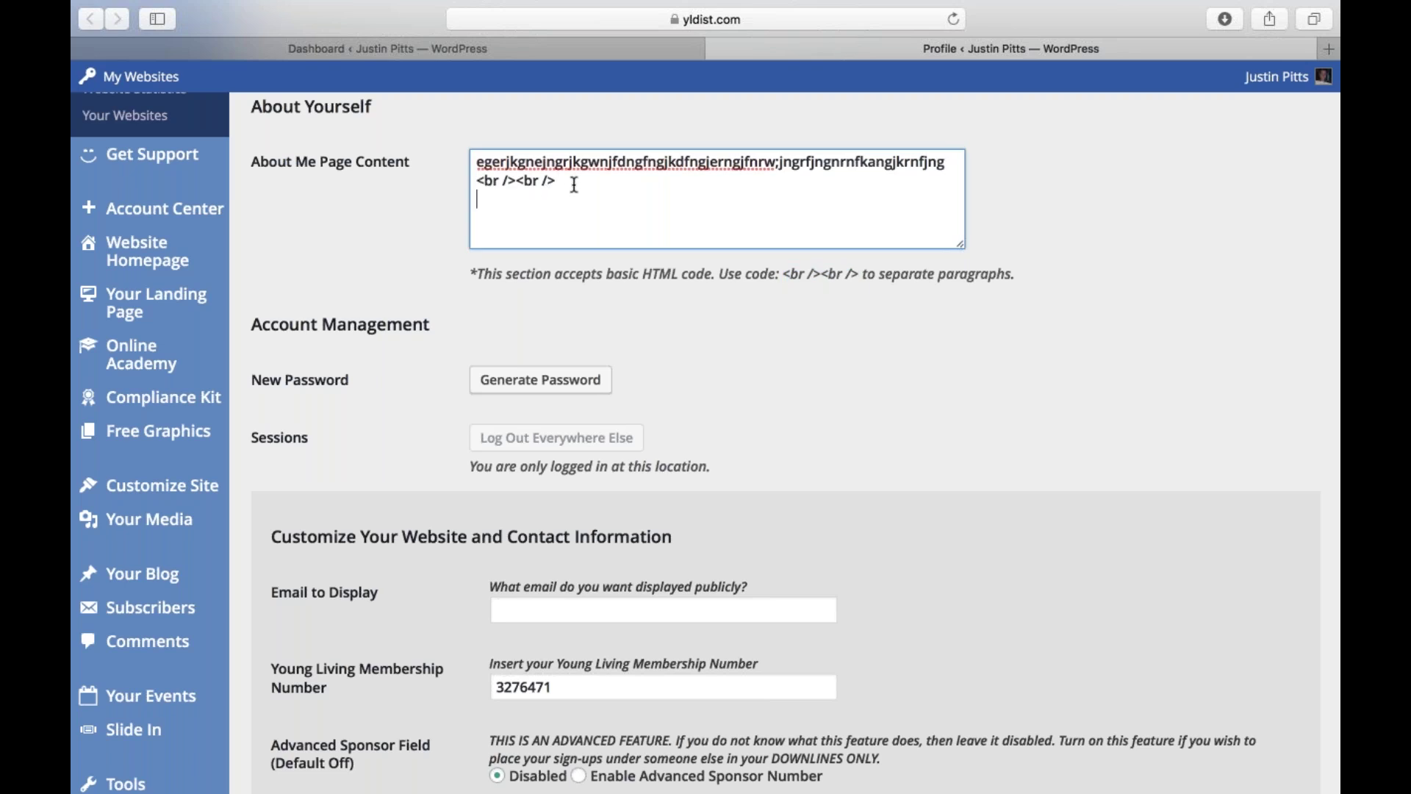
type("jnerfnrjwngngwkrng")
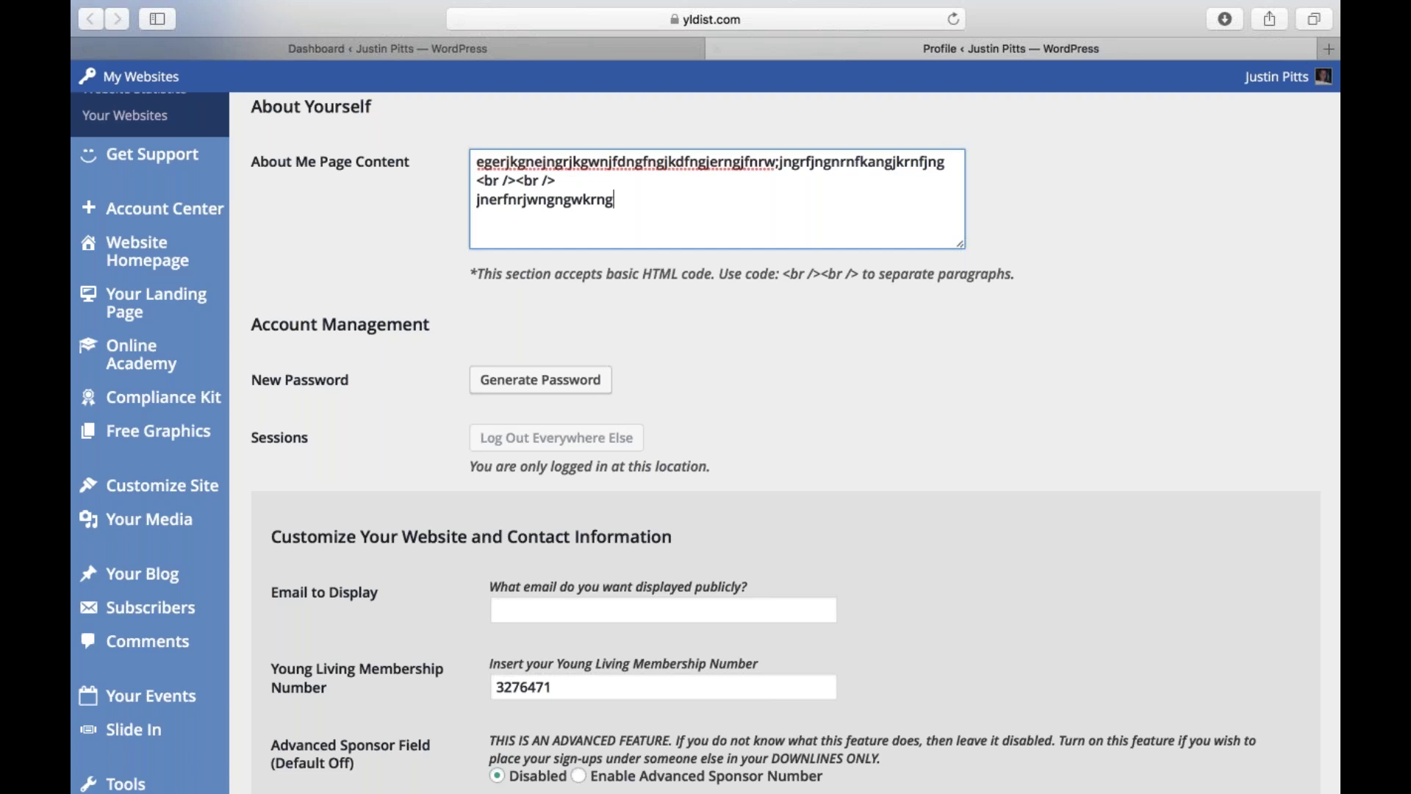
- Examine the profile's website contact settings, from display email, membership number and advanced sponsor fields to phone number, website title and navigation options
scroll(705, 441, "down", 5)
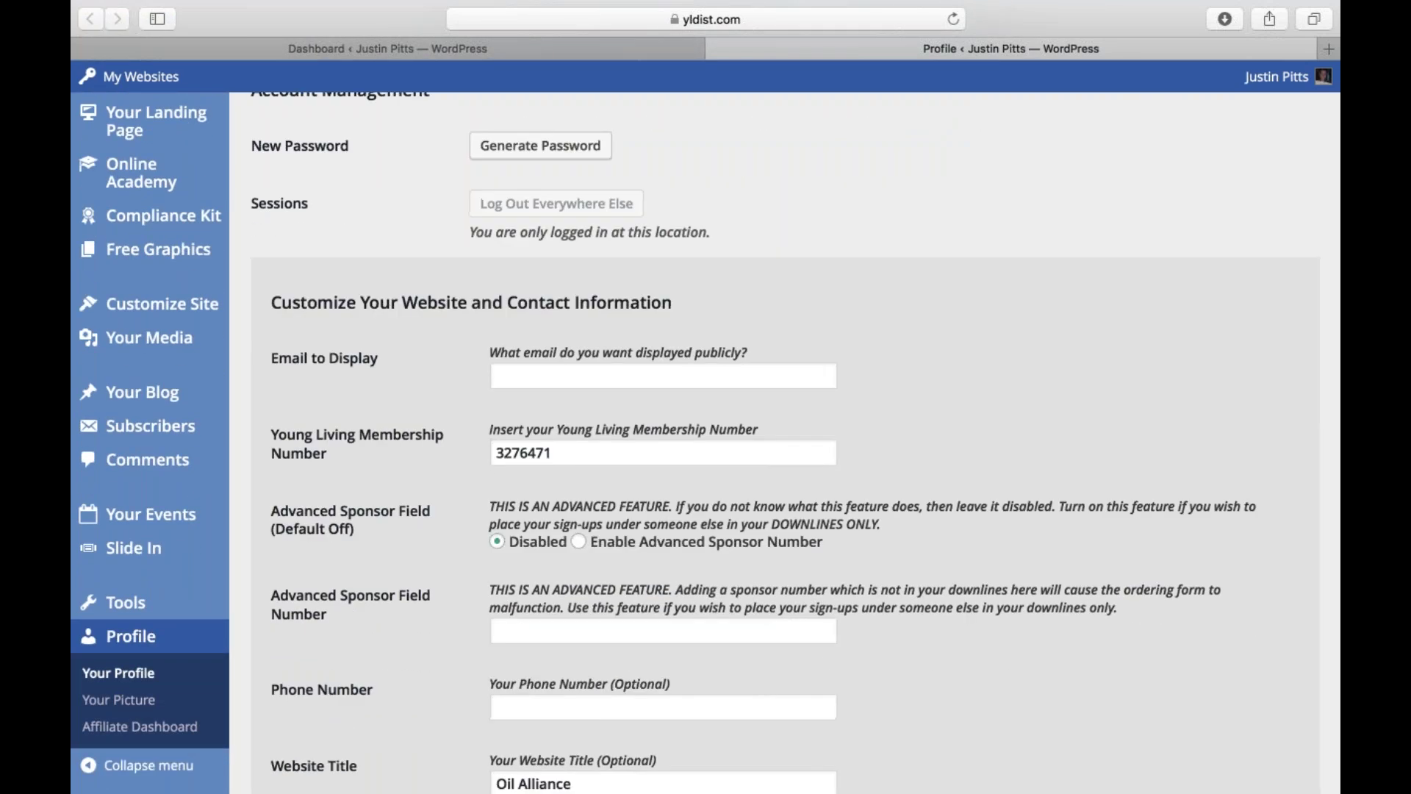
scroll(585, 414, "down", 4)
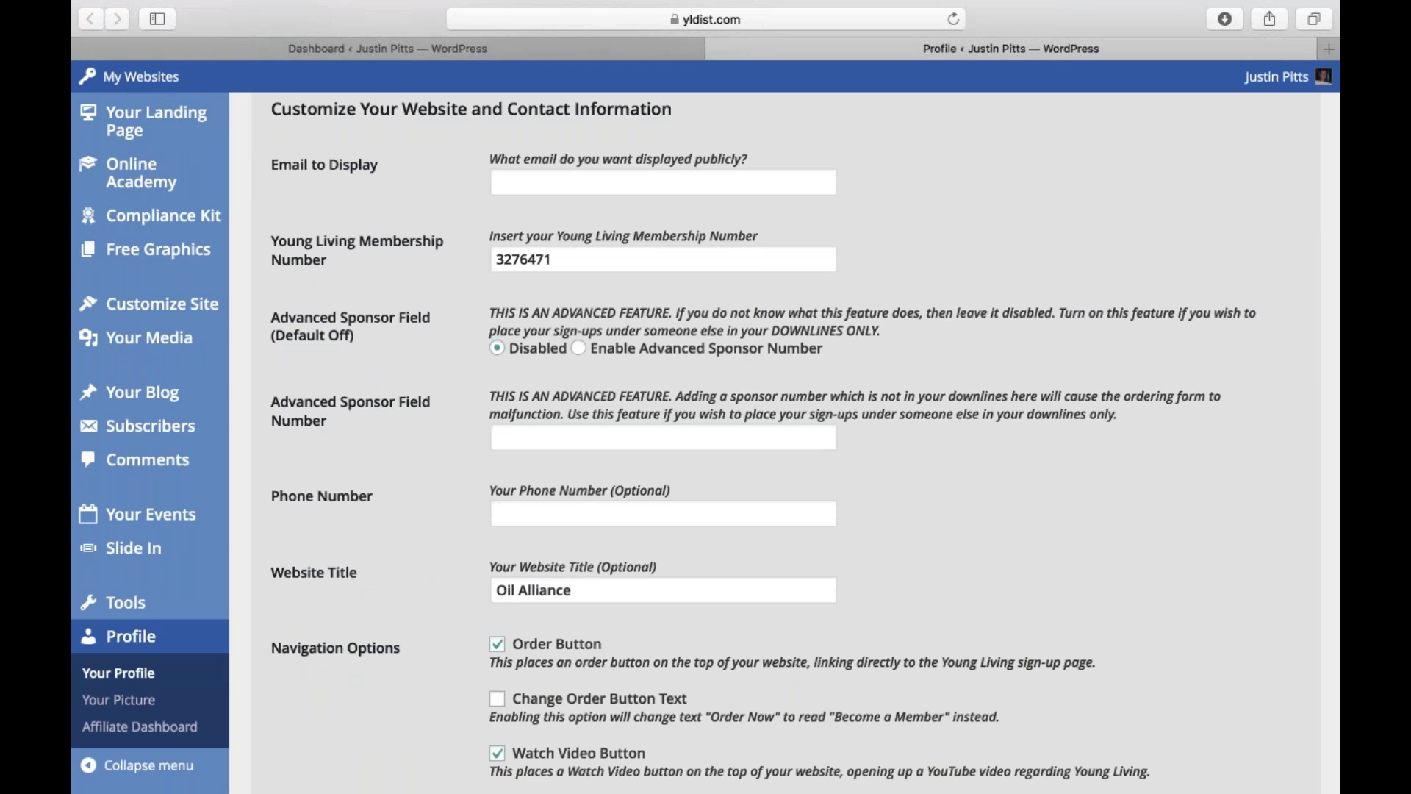
left_click(563, 261)
scroll(567, 302, "down", 1)
scroll(568, 302, "down", 5)
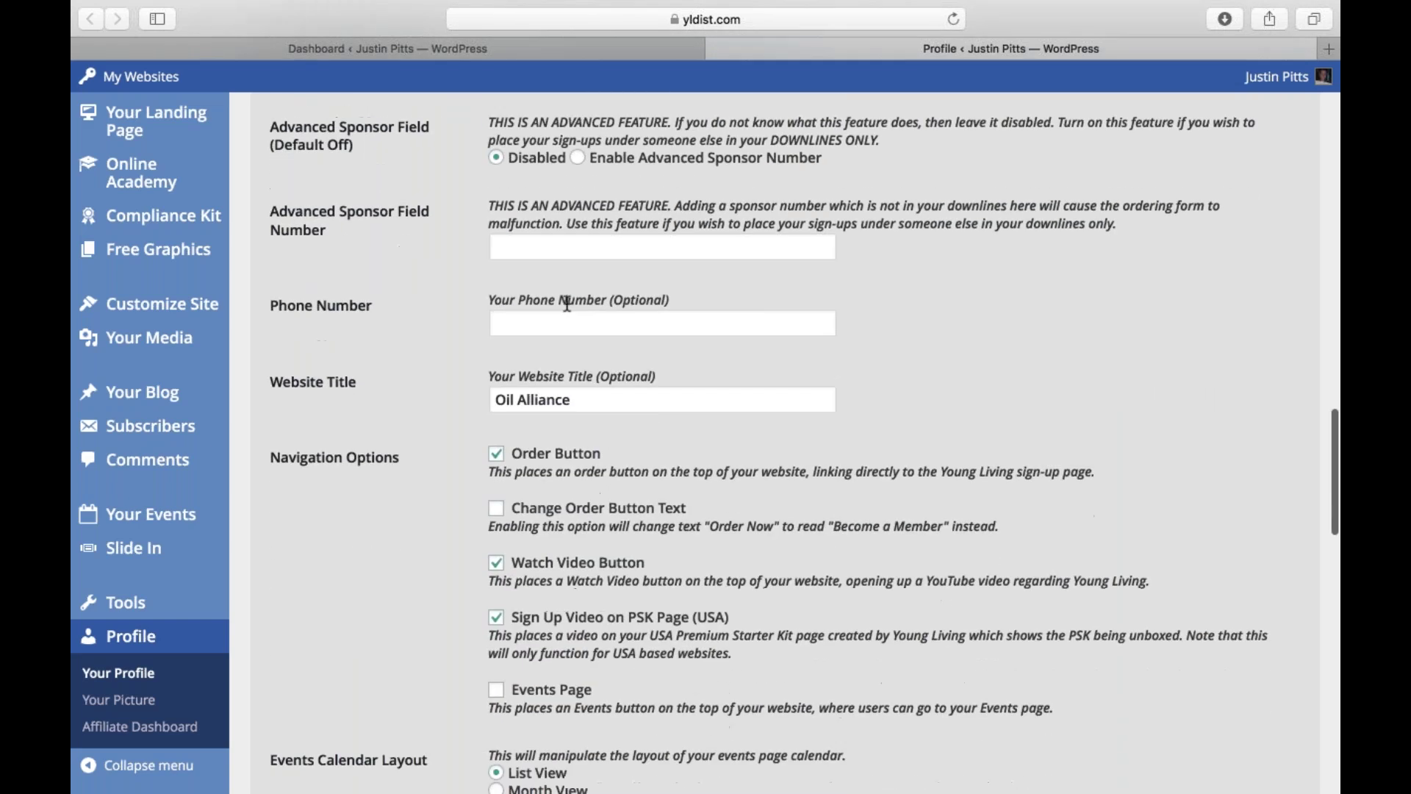
scroll(762, 441, "down", 2)
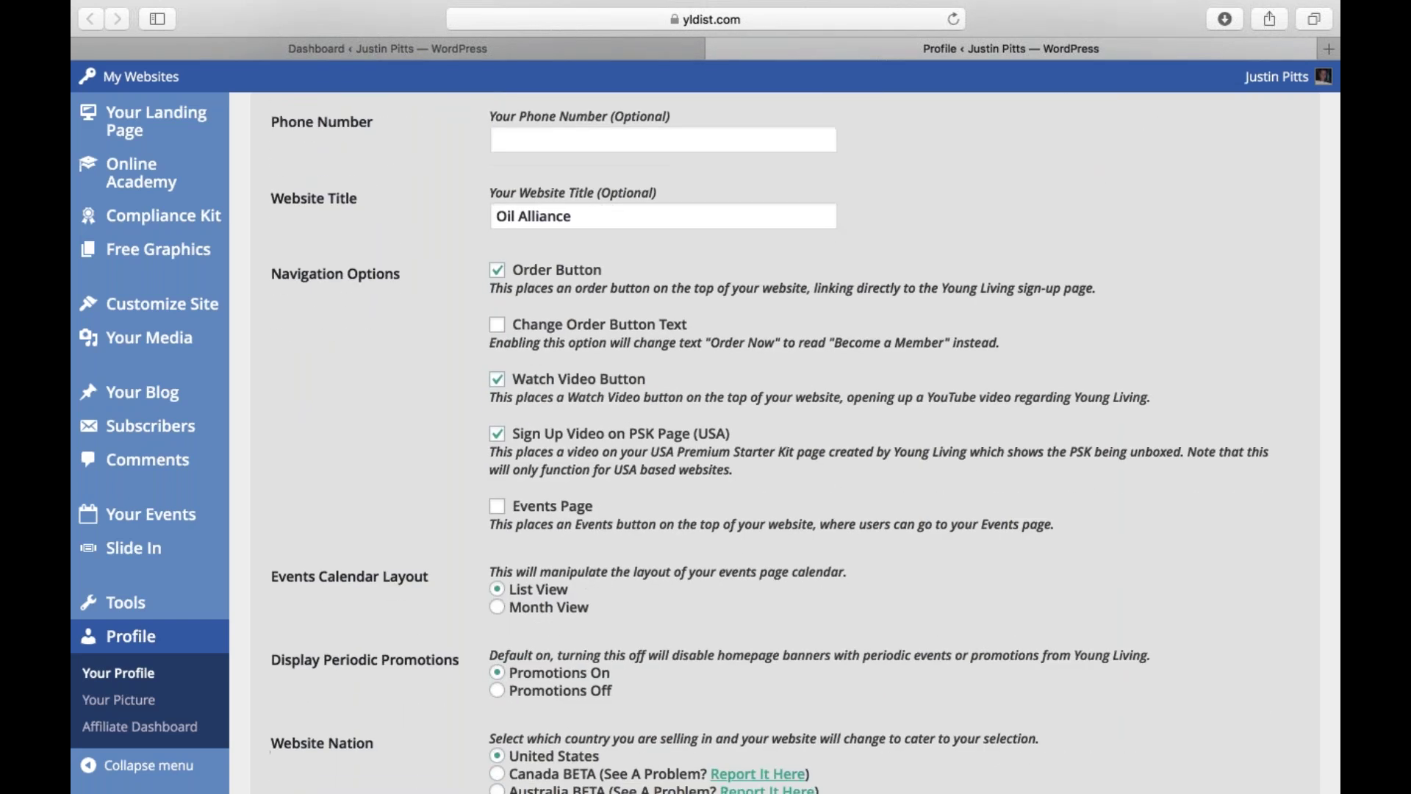
- Examine the profile's promotions, website nation, auto-fill, website display and Partner Mode options
scroll(762, 441, "down", 10)
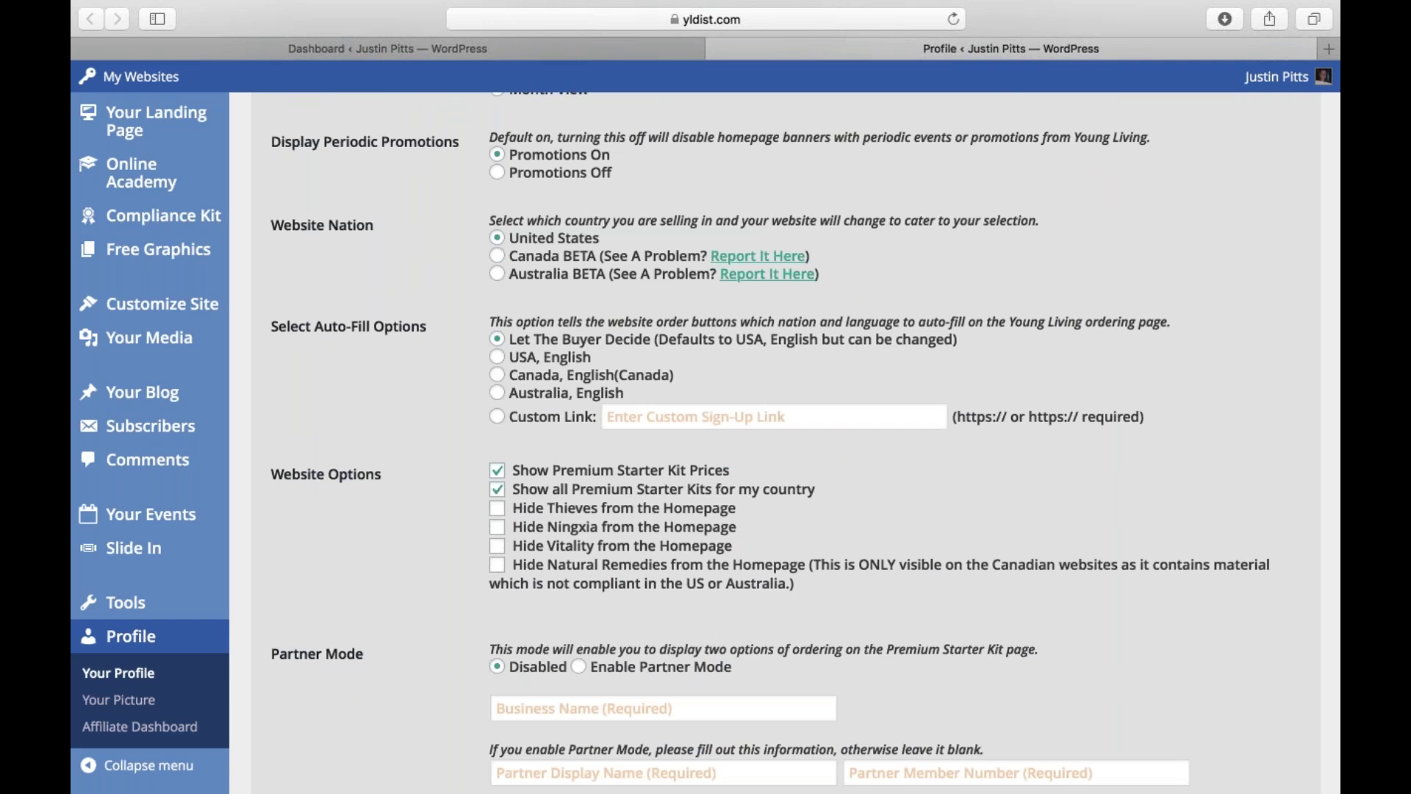
scroll(805, 441, "down", 2)
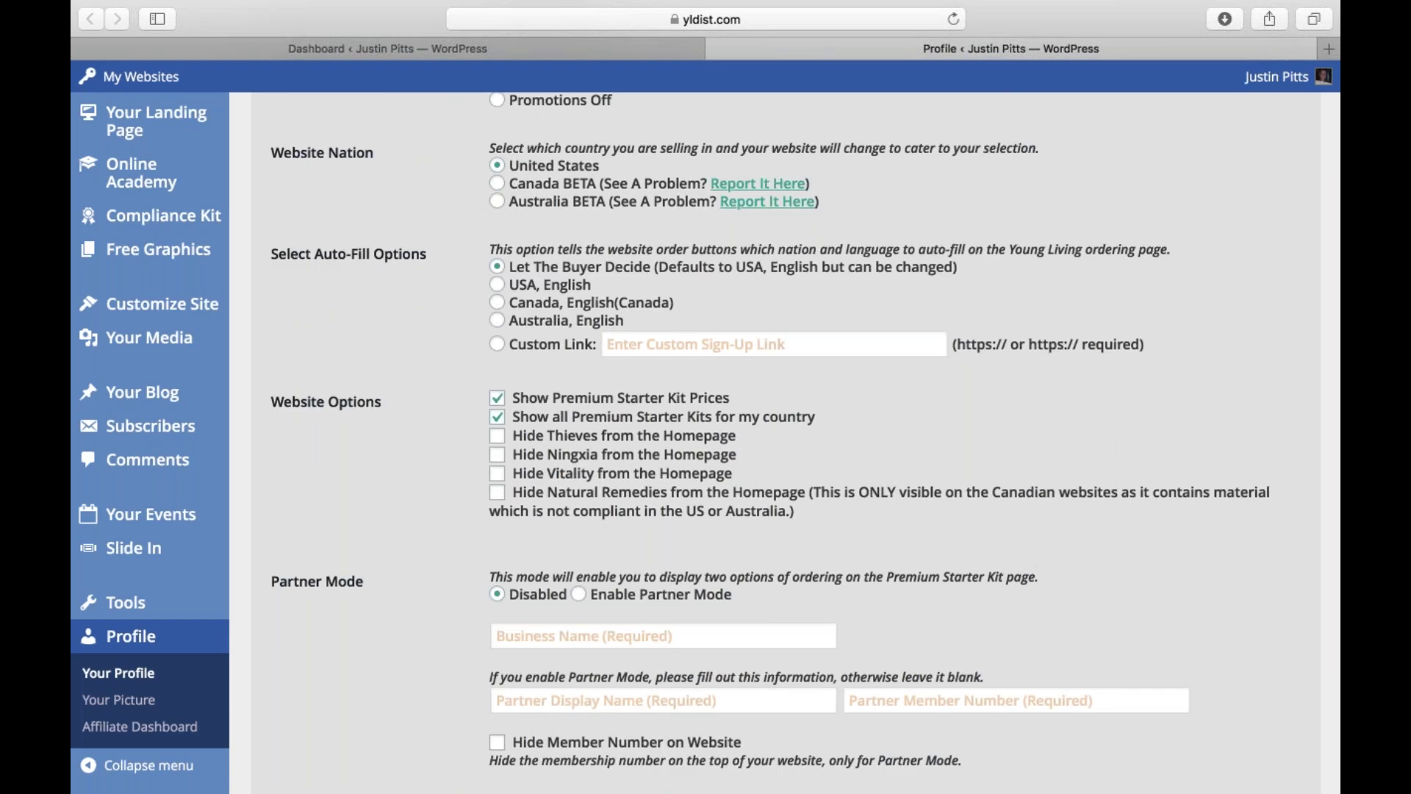
scroll(804, 441, "down", 2)
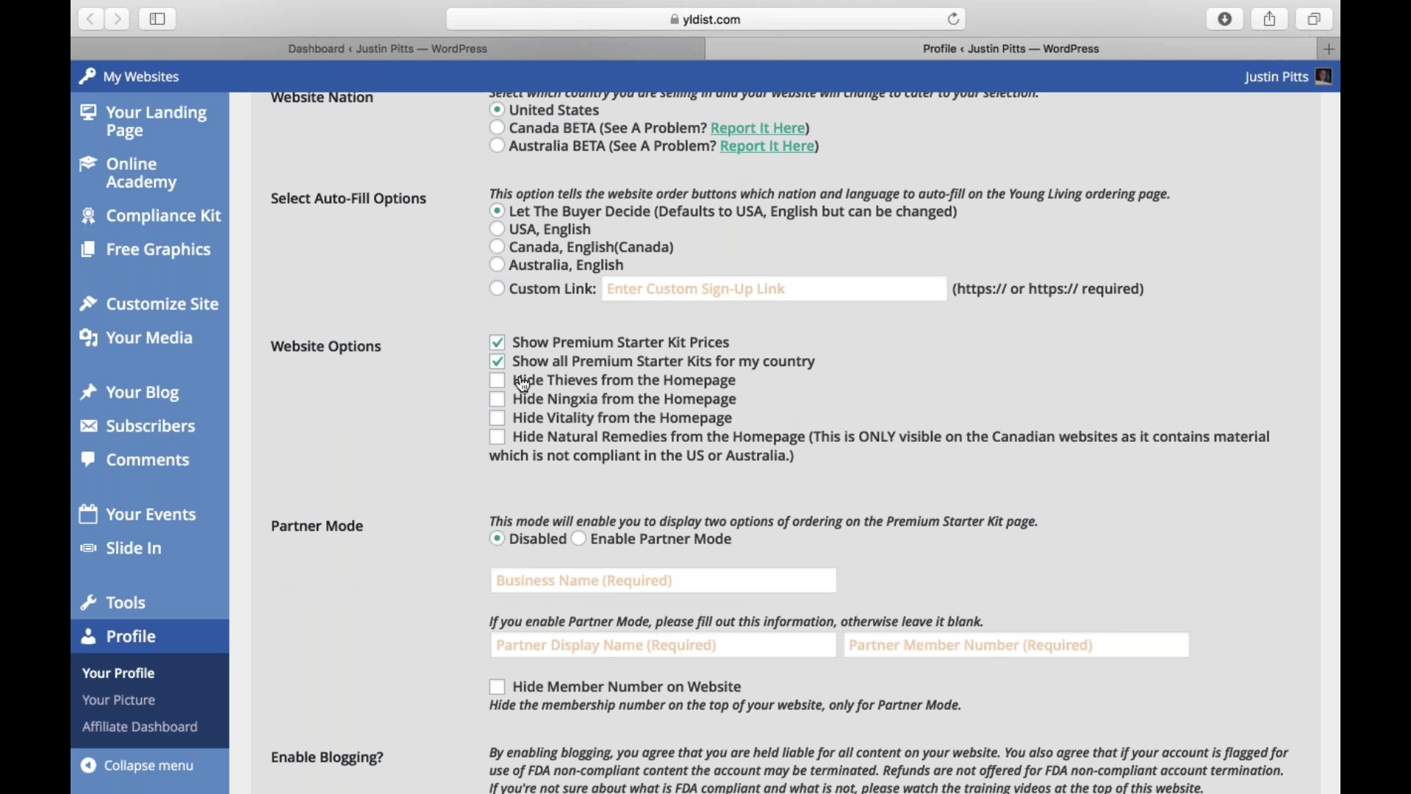
scroll(523, 383, "down", 5)
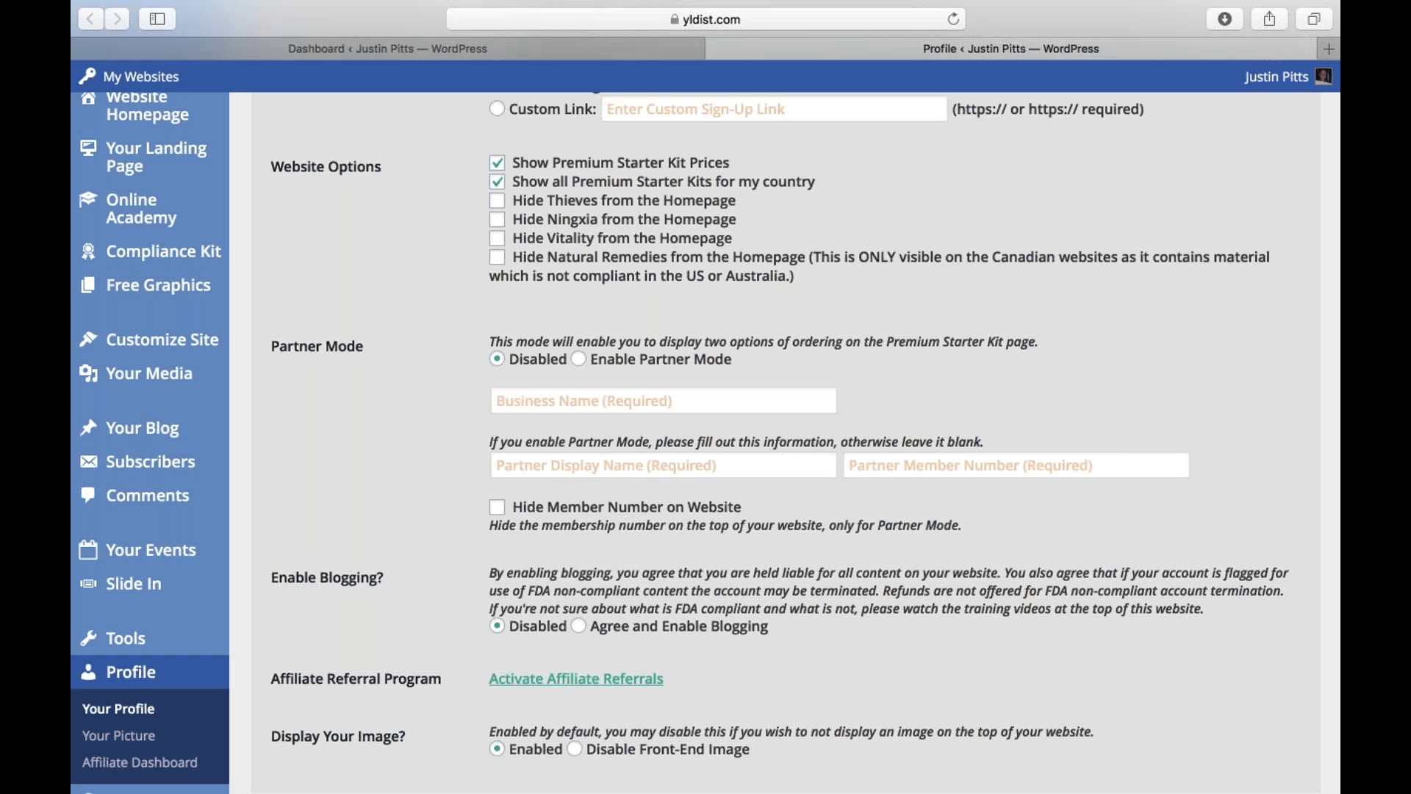
- Examine the blogging, affiliate referral, display image, admin email and avatar settings, and return to the start of the profile
scroll(779, 441, "down", 5)
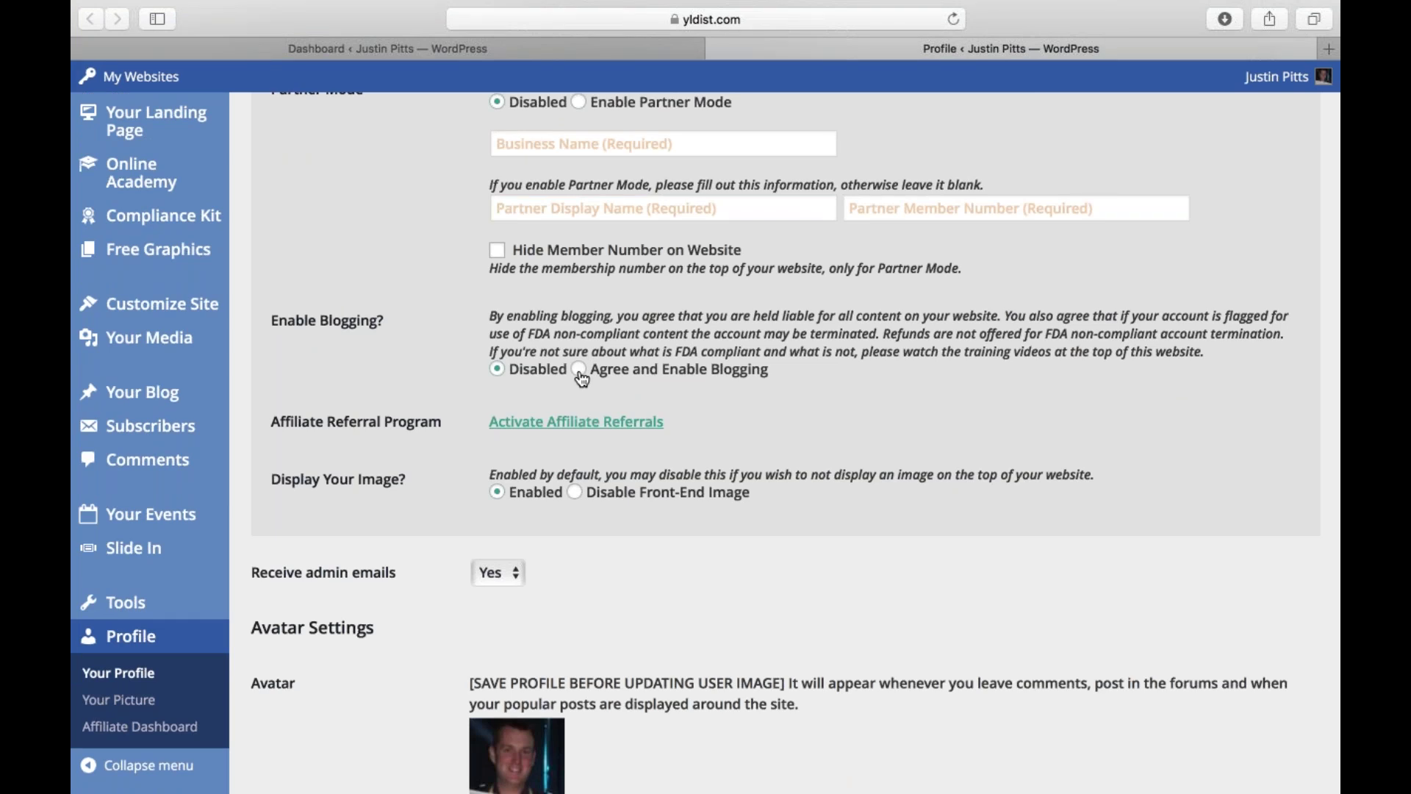
scroll(583, 379, "down", 5)
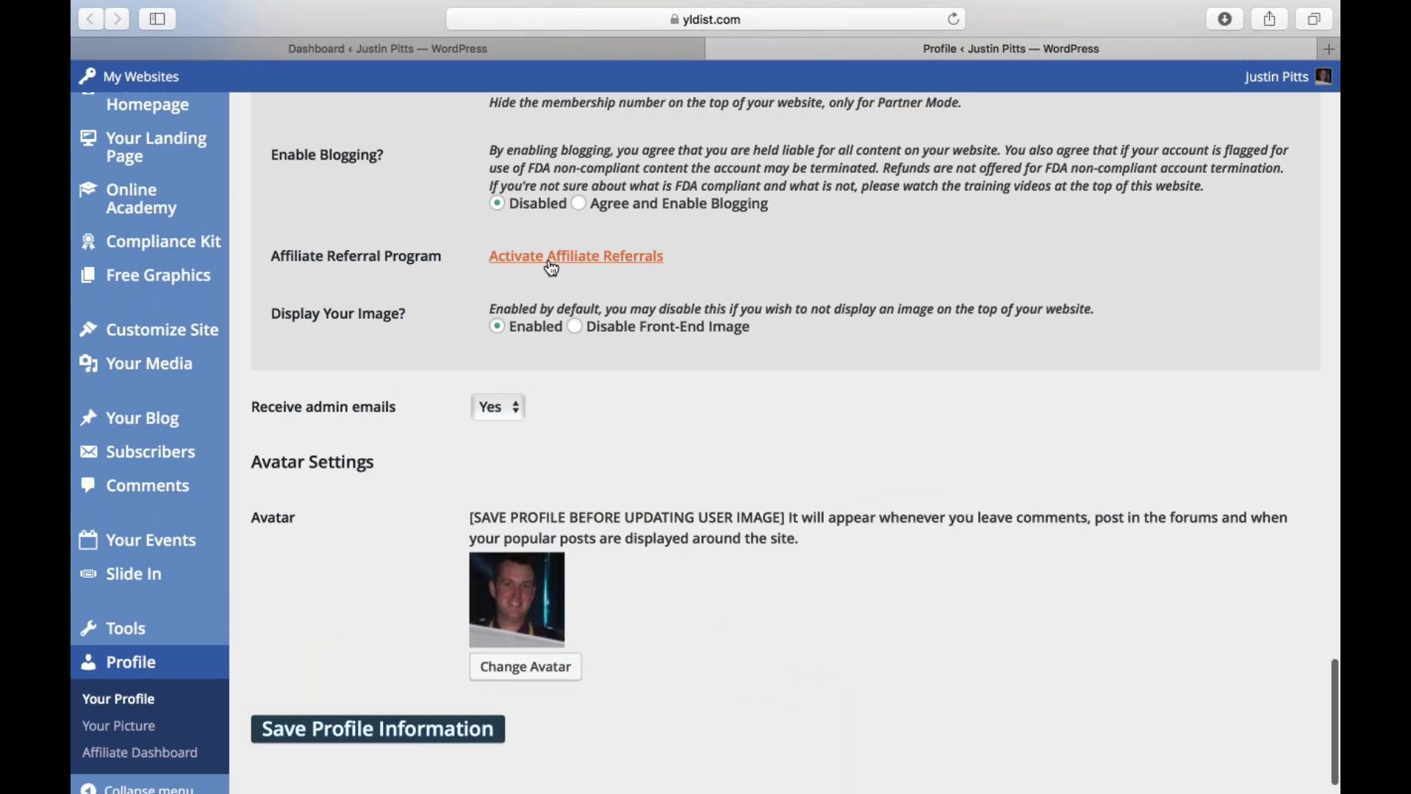
scroll(553, 269, "down", 2)
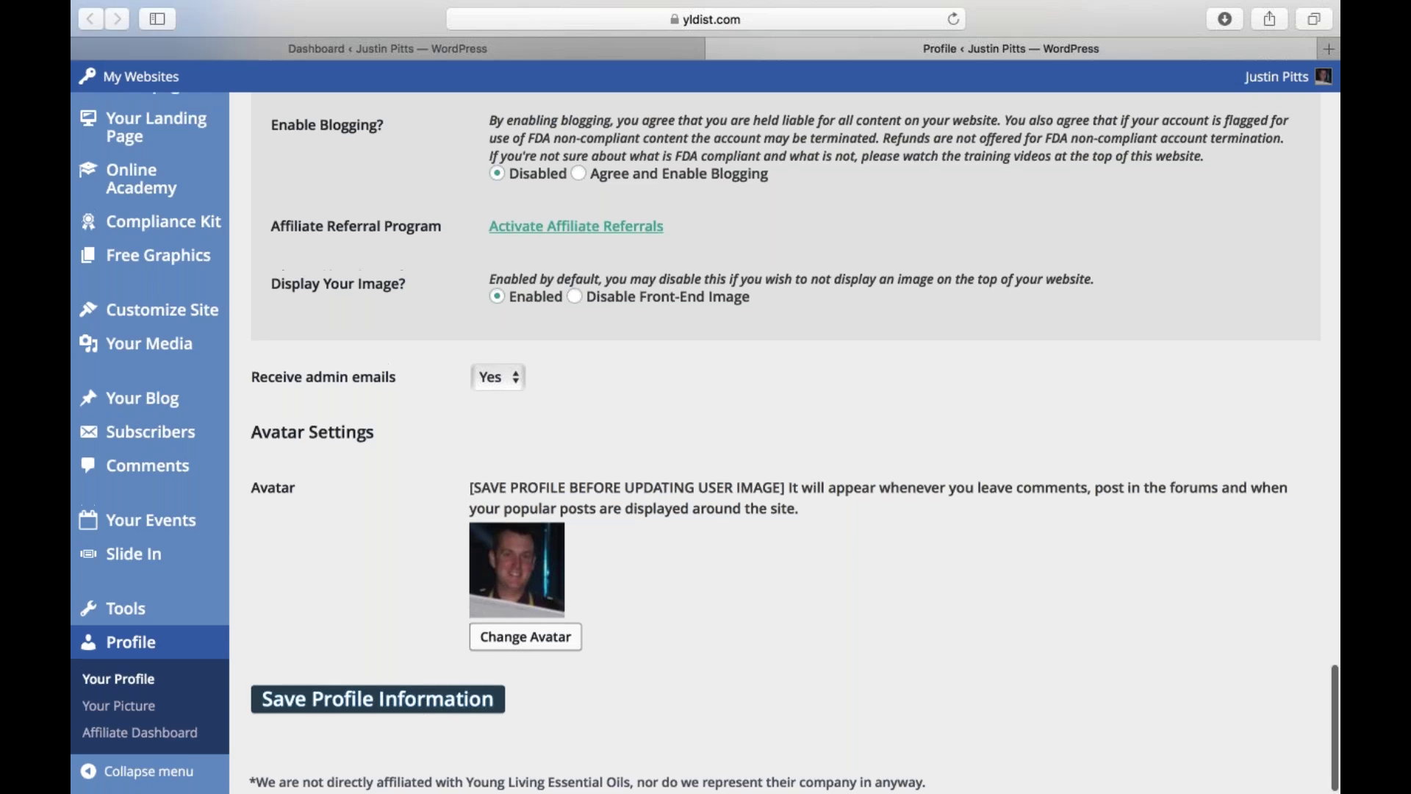
scroll(779, 441, "up", 15)
scroll(705, 441, "up", 10)
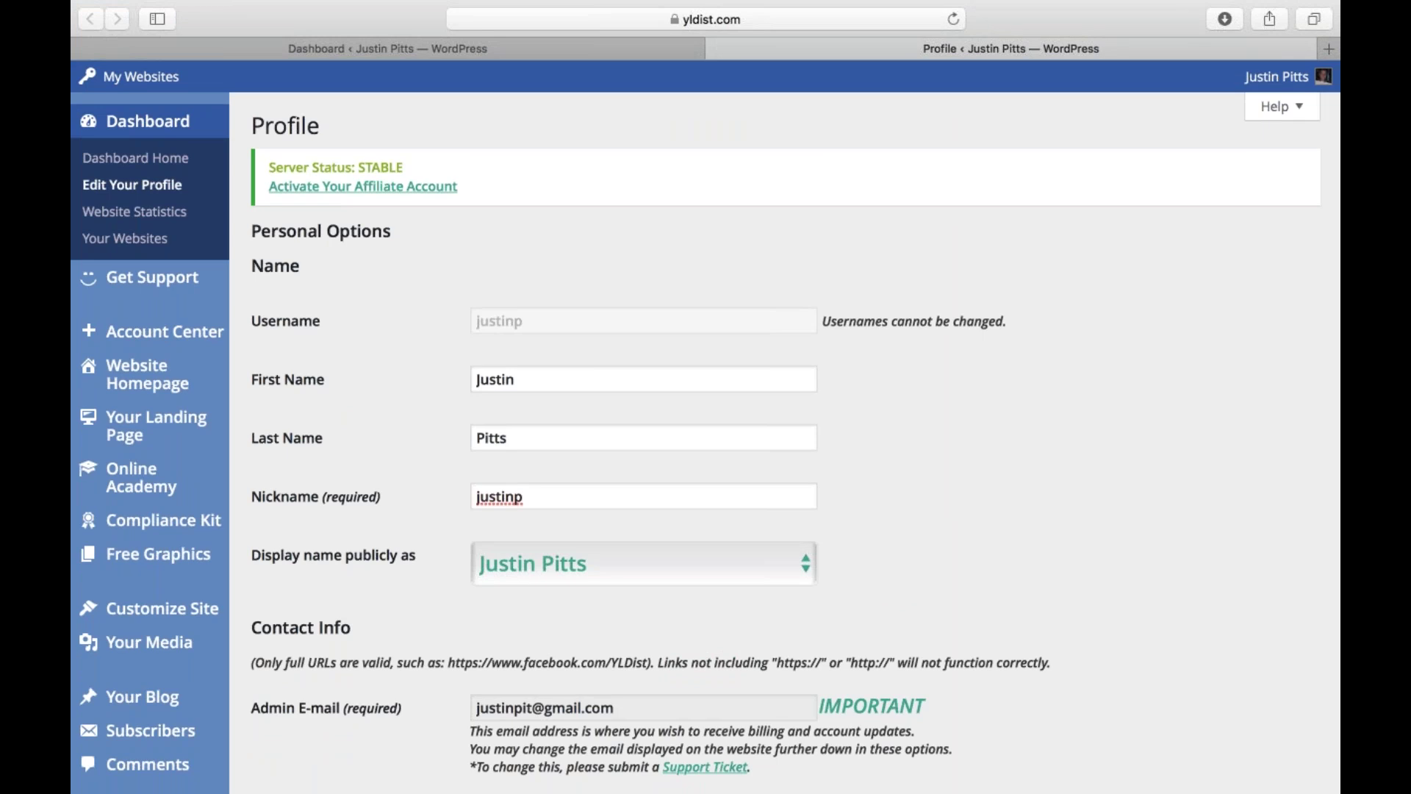
- Open the Website Statistics and examine the visitors chart, country map, top pages and referrers
left_click(157, 216)
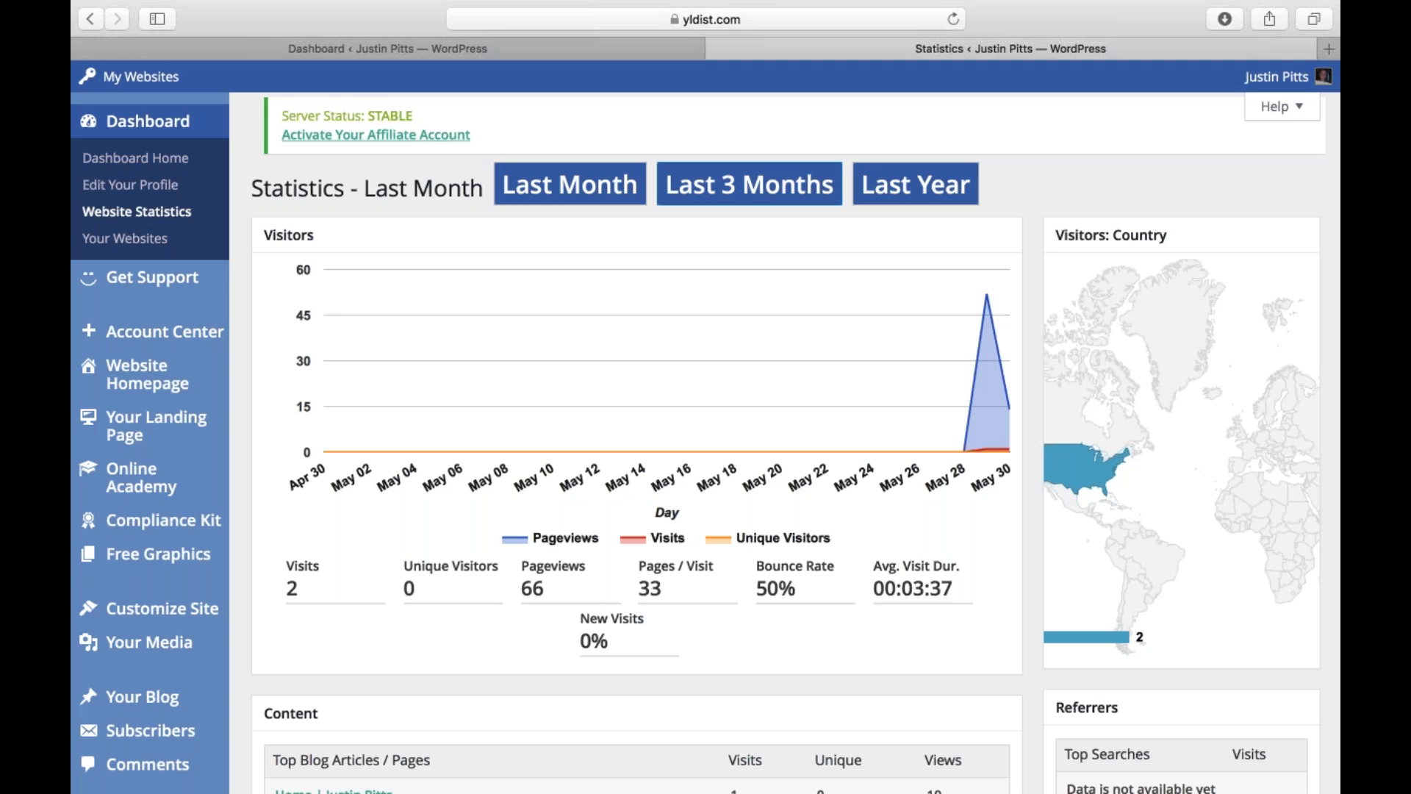
scroll(623, 195, "down", 3)
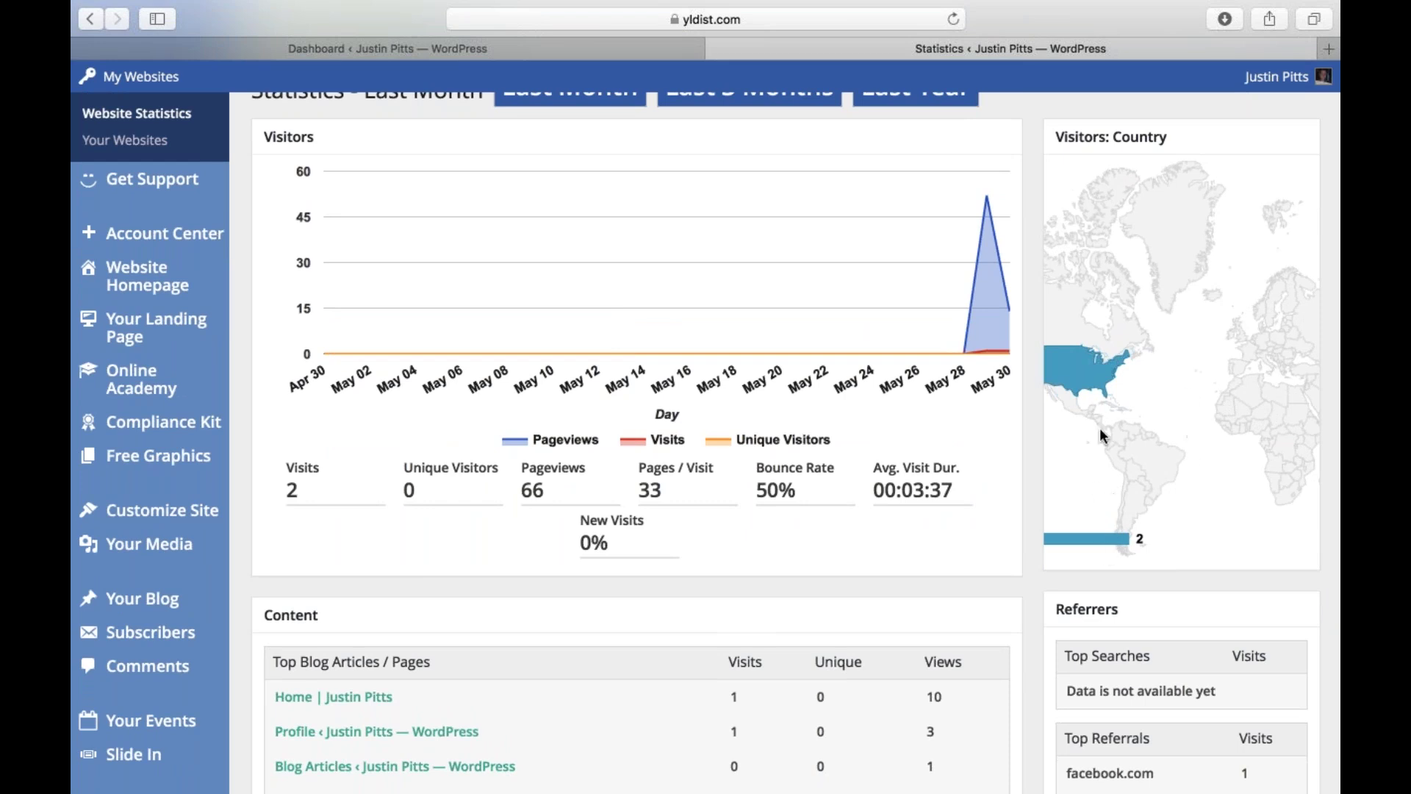
scroll(1092, 362, "up", 2)
scroll(955, 441, "up", 2)
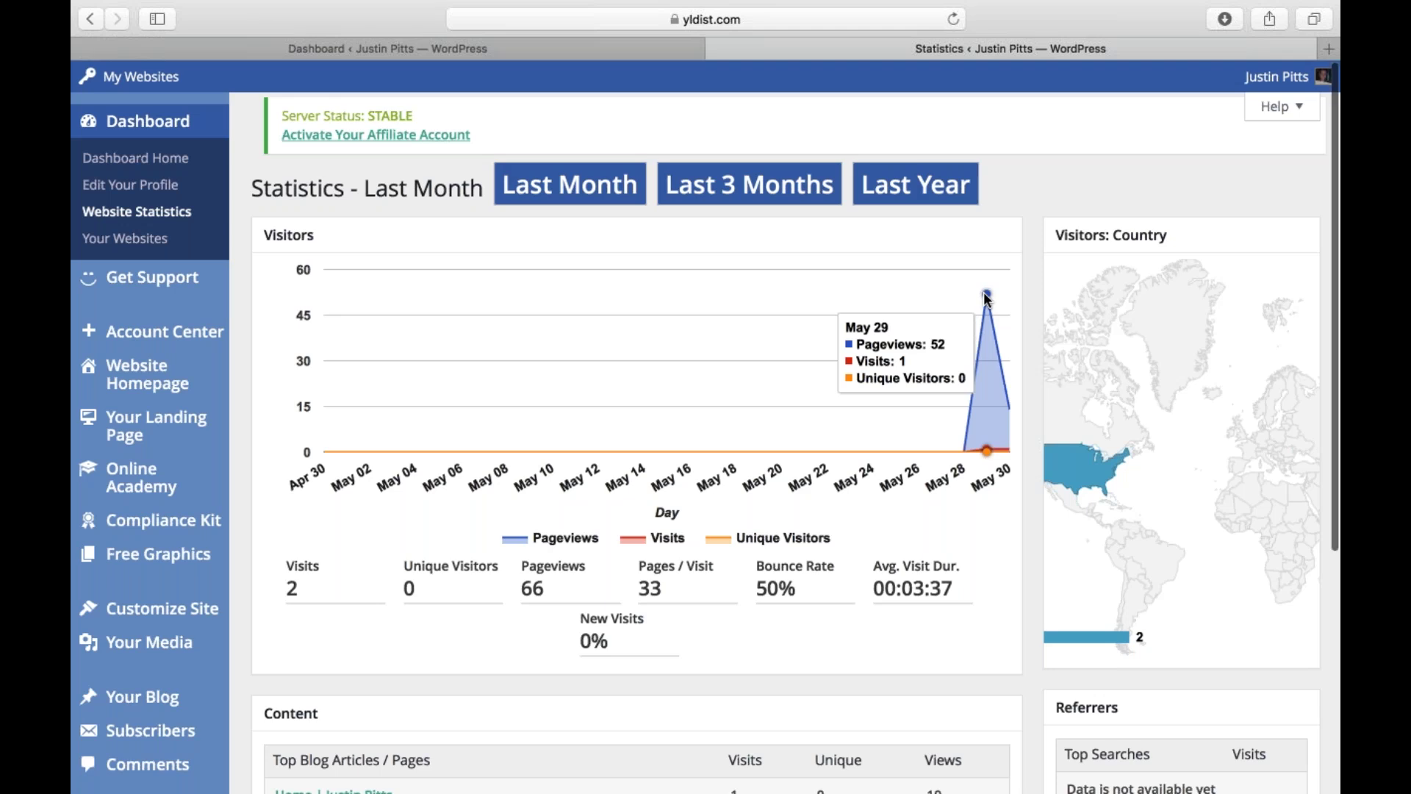
scroll(987, 300, "down", 4)
scroll(985, 294, "down", 4)
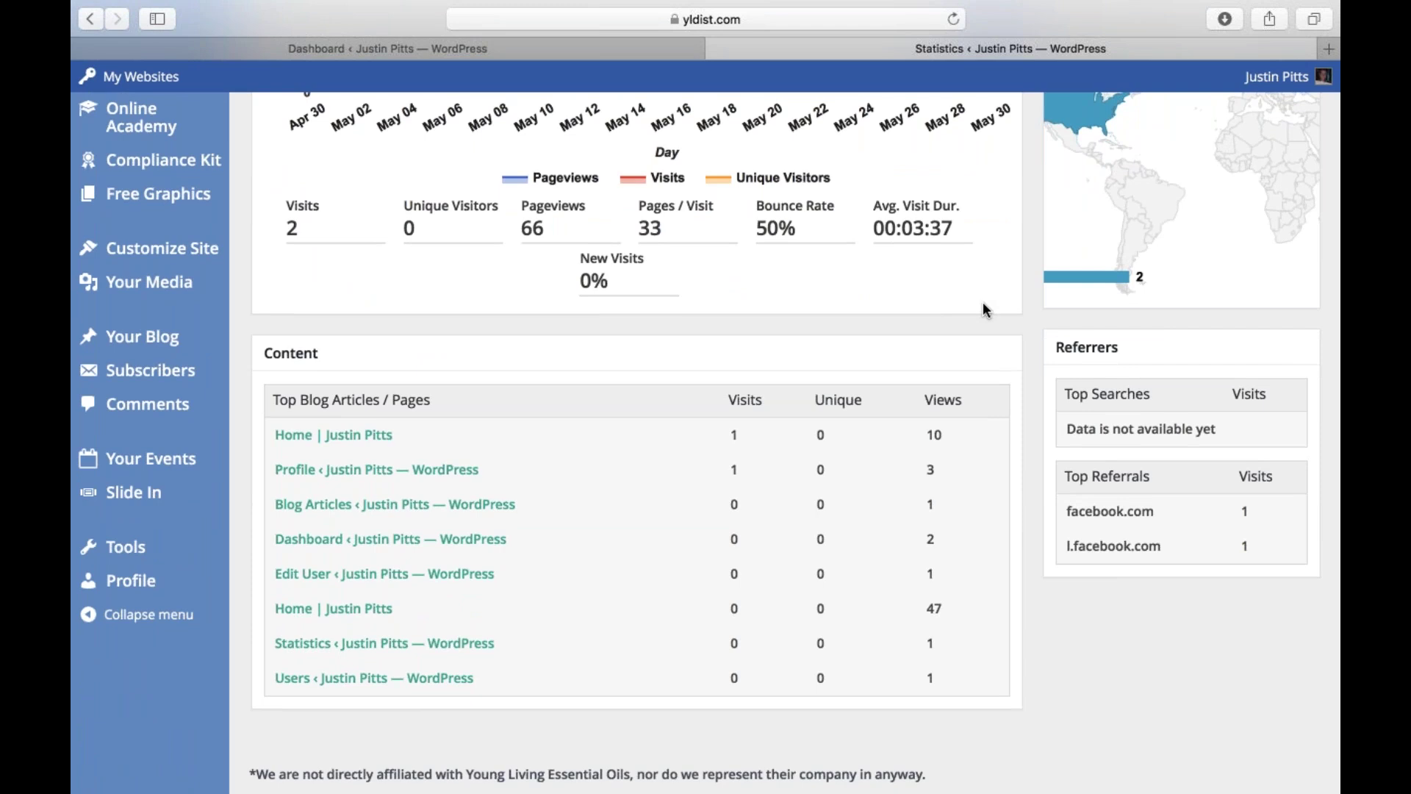
scroll(984, 309, "up", 5)
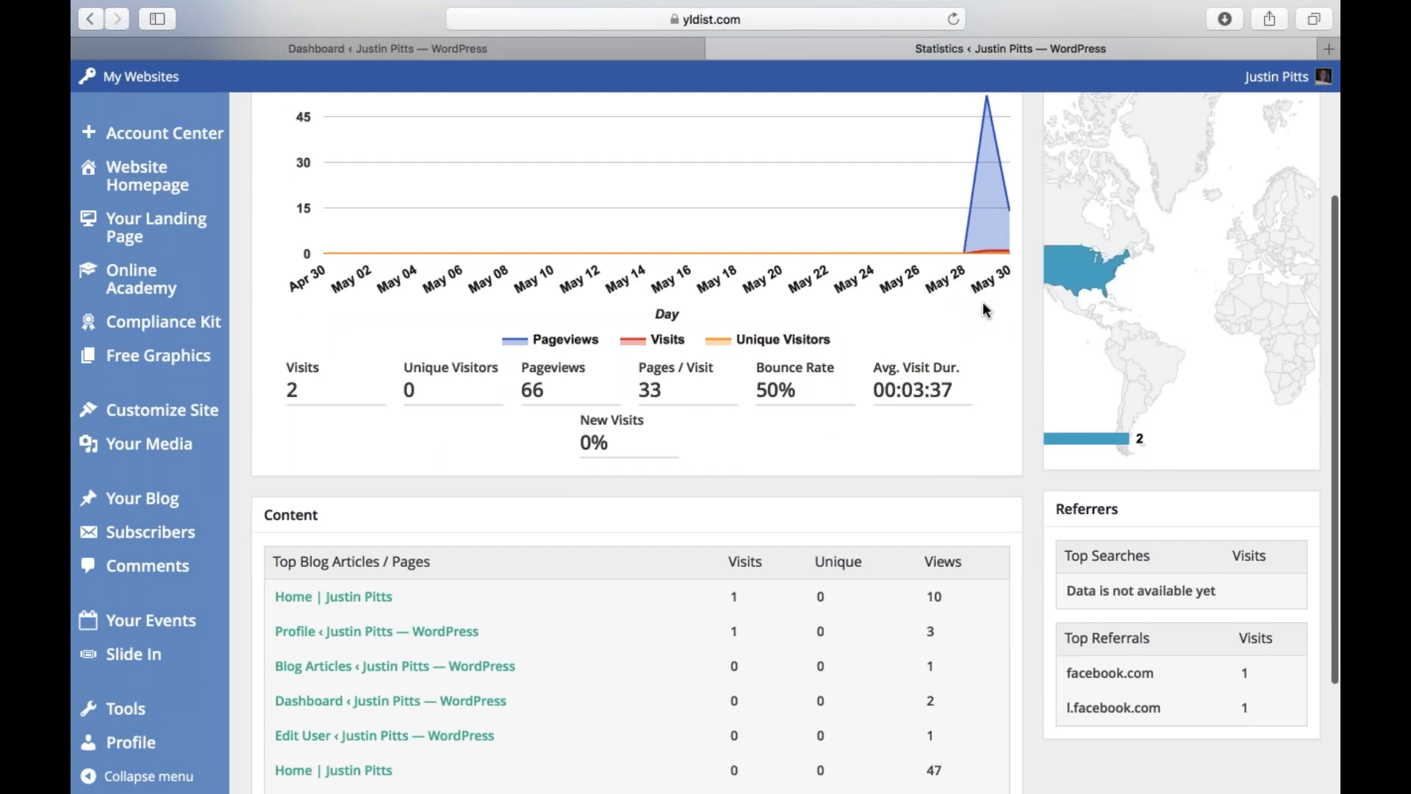
scroll(986, 310, "up", 2)
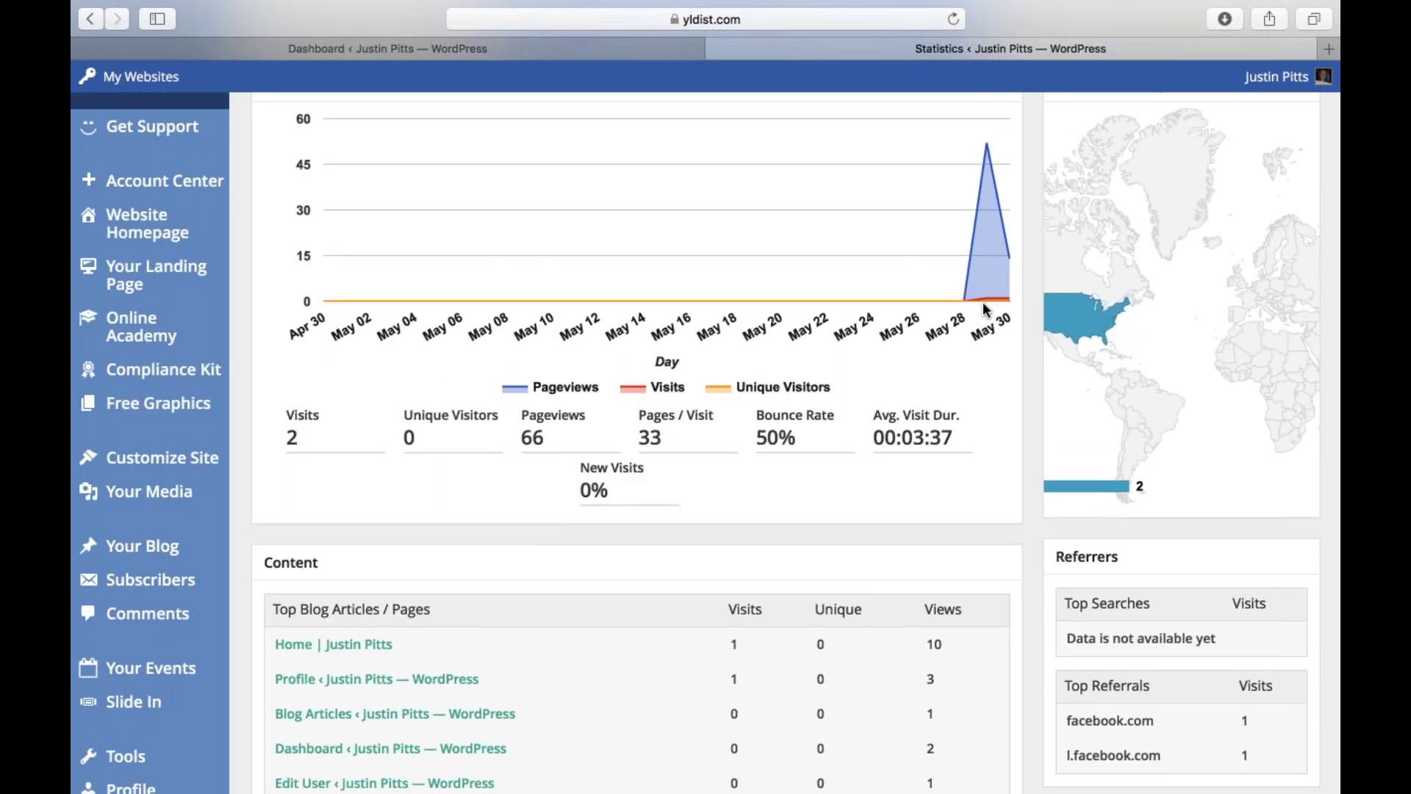
scroll(981, 302, "up", 5)
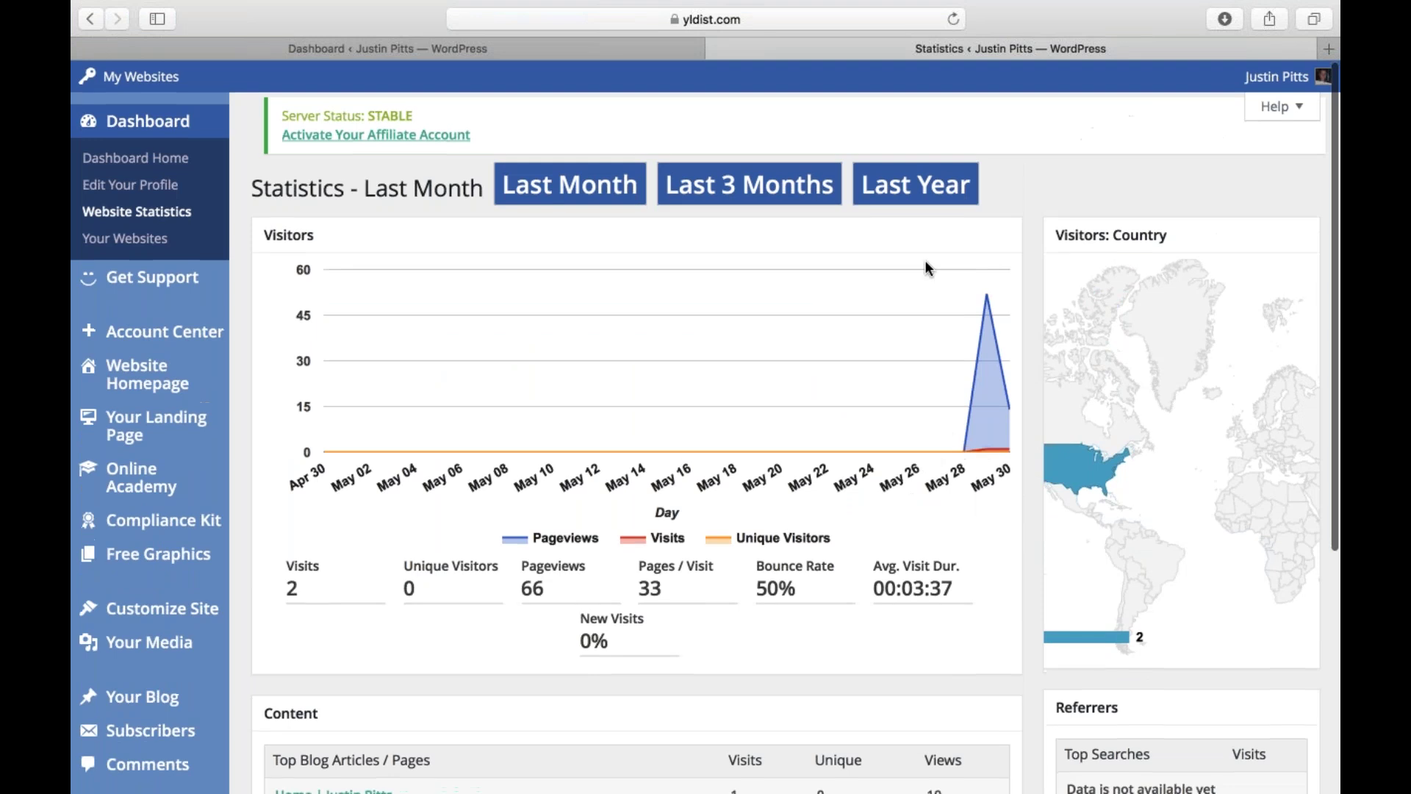
- Open the Your Websites page and view the primary site and its site entry
left_click(94, 240)
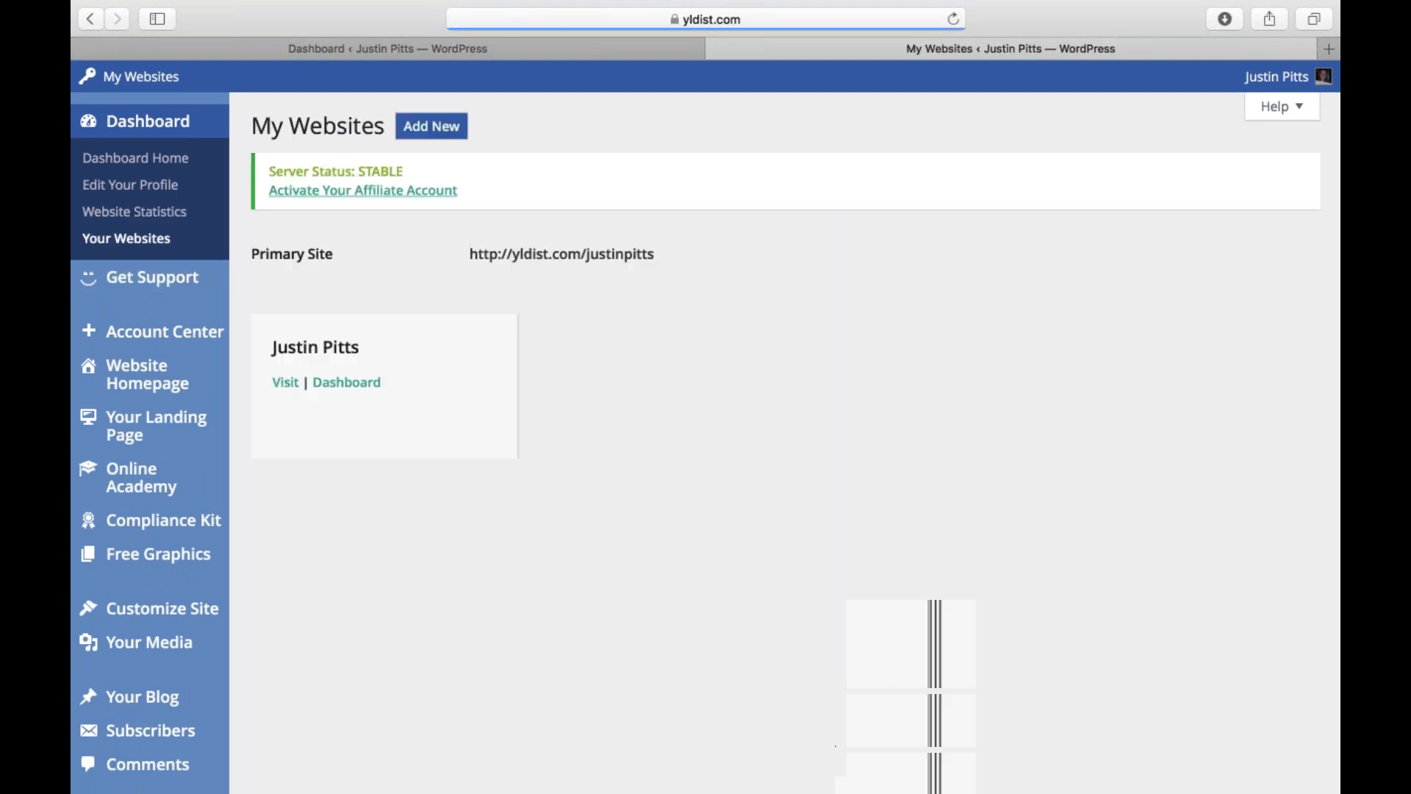
scroll(147, 243, "down", 3)
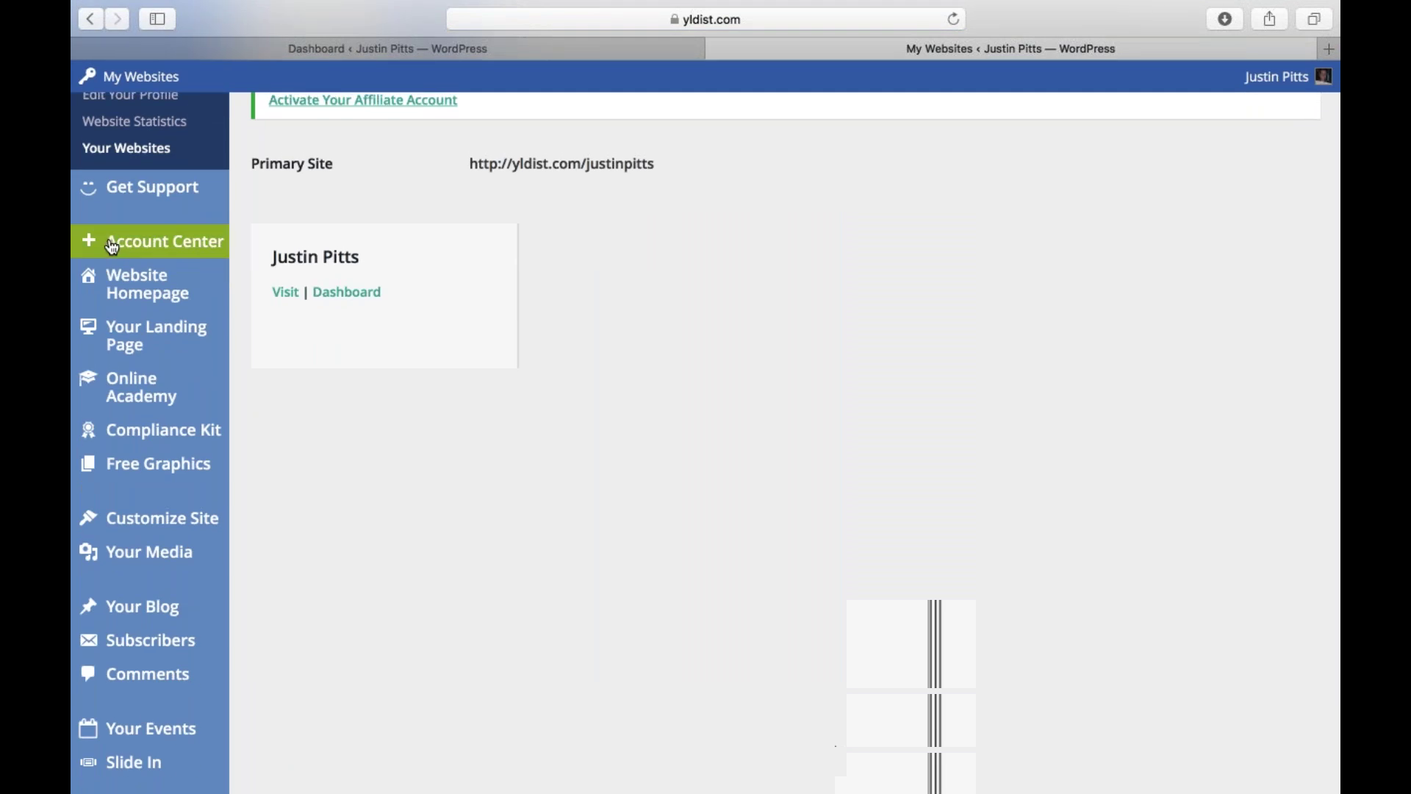
- Open the YLDist Support Center and view its contact form
mouse_move(147, 188)
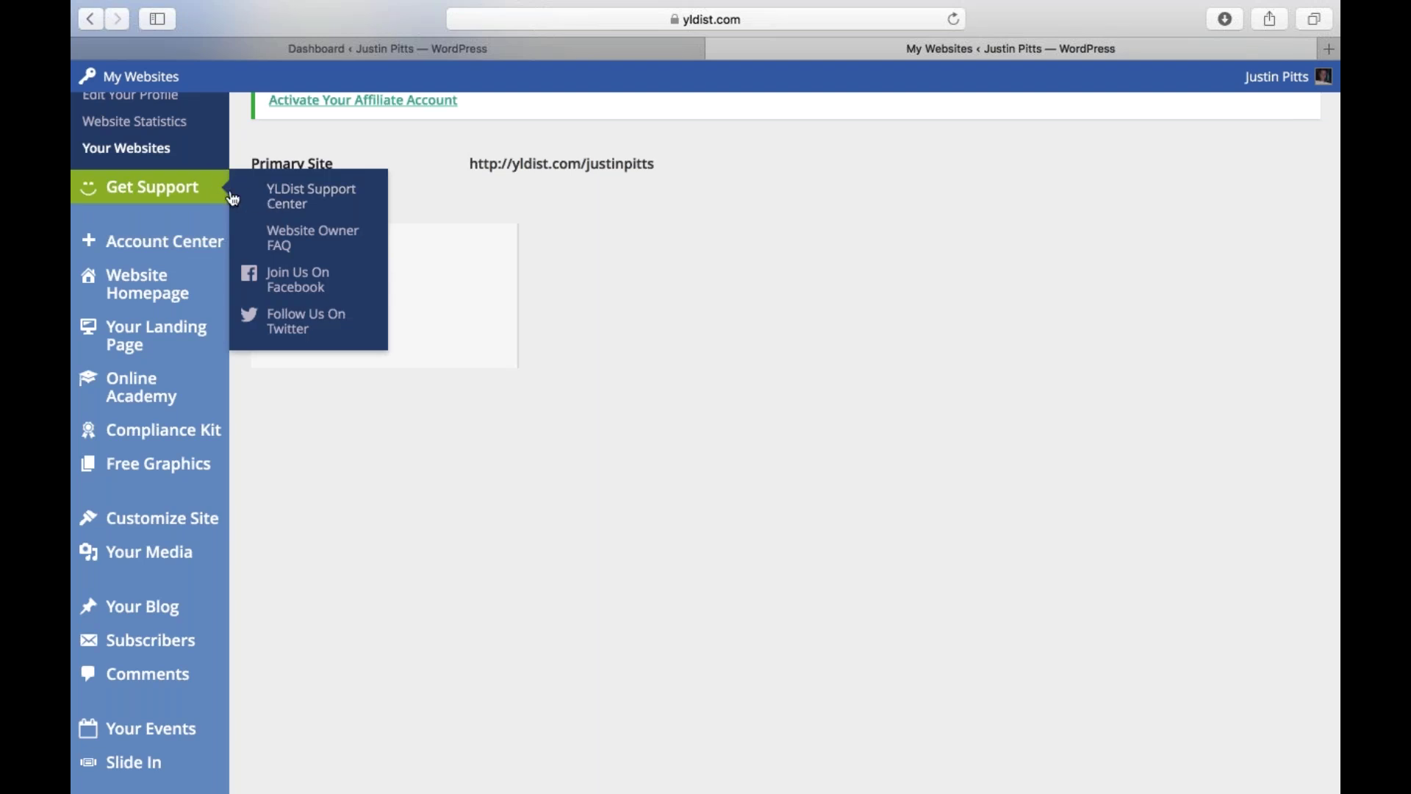
left_click(311, 208)
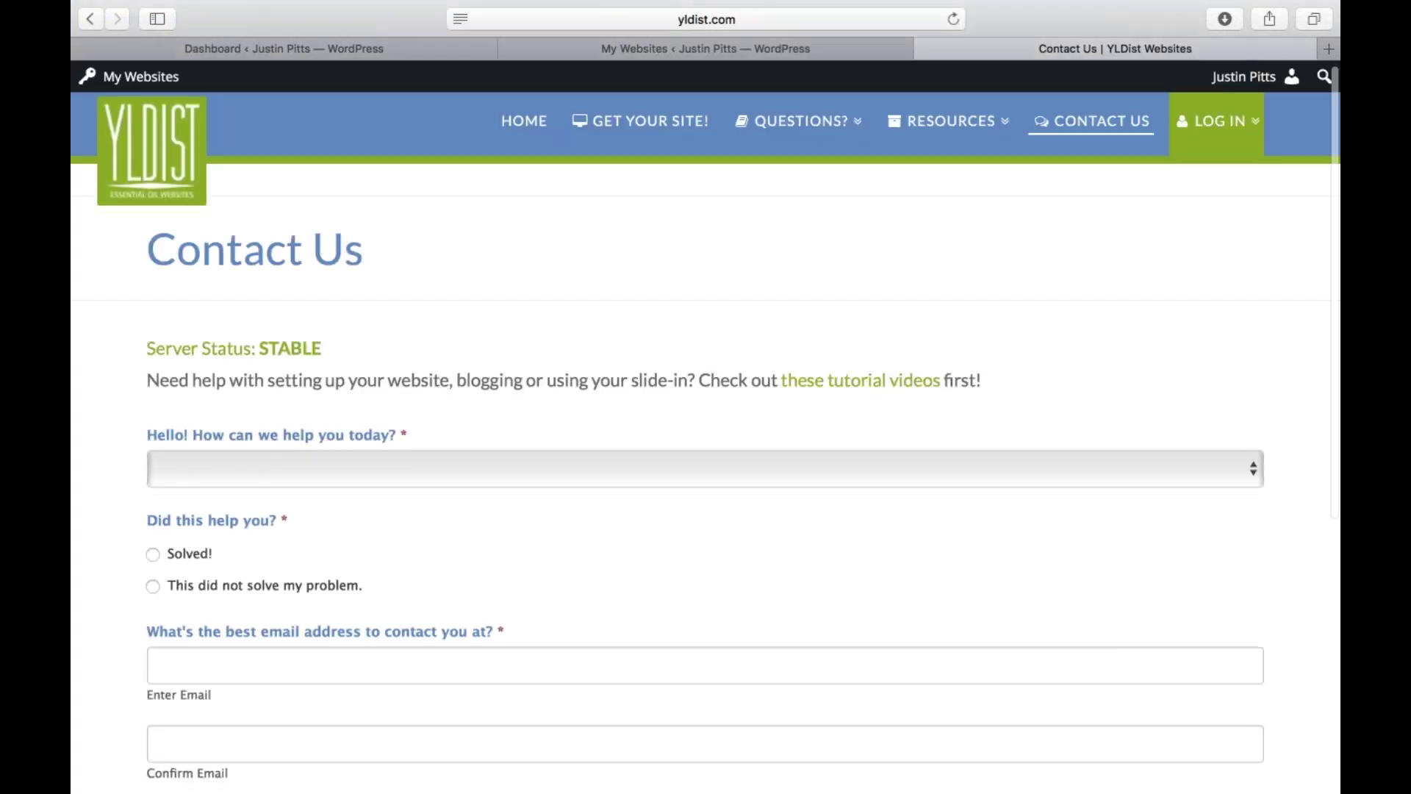
scroll(706, 441, "down", 3)
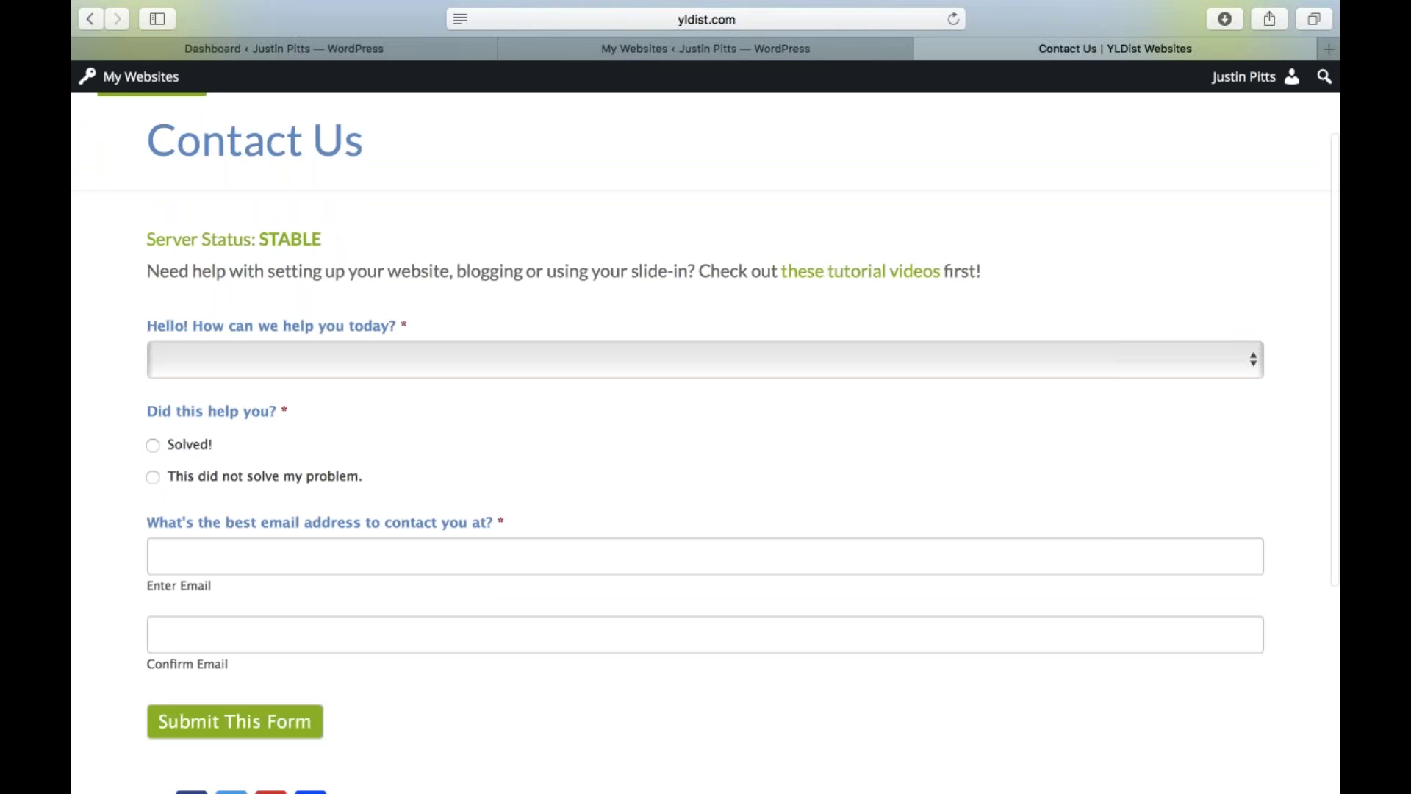
scroll(706, 441, "down", 4)
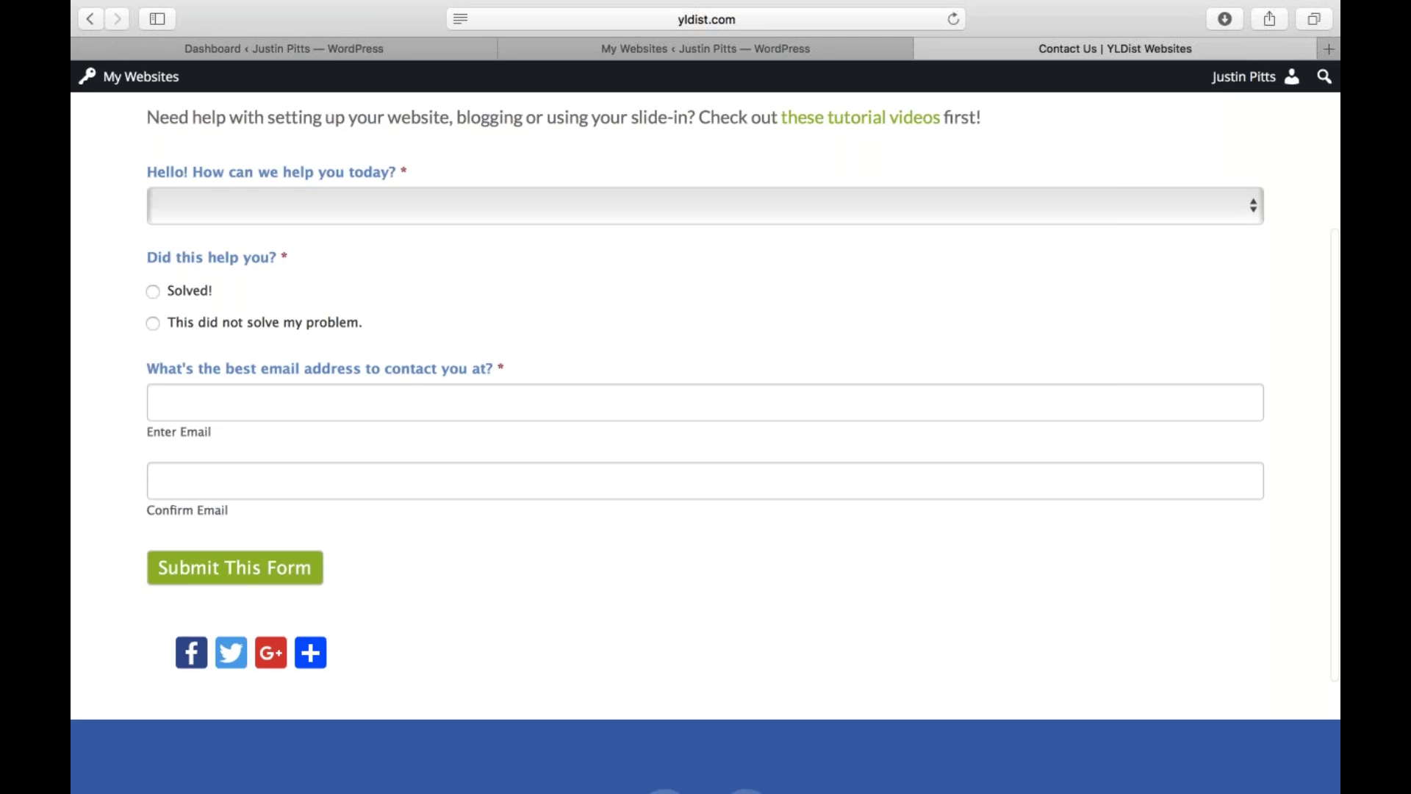
- Set the support form's topic to Website Support and the matching issue to "None of these", and review the remaining request fields
left_click(311, 207)
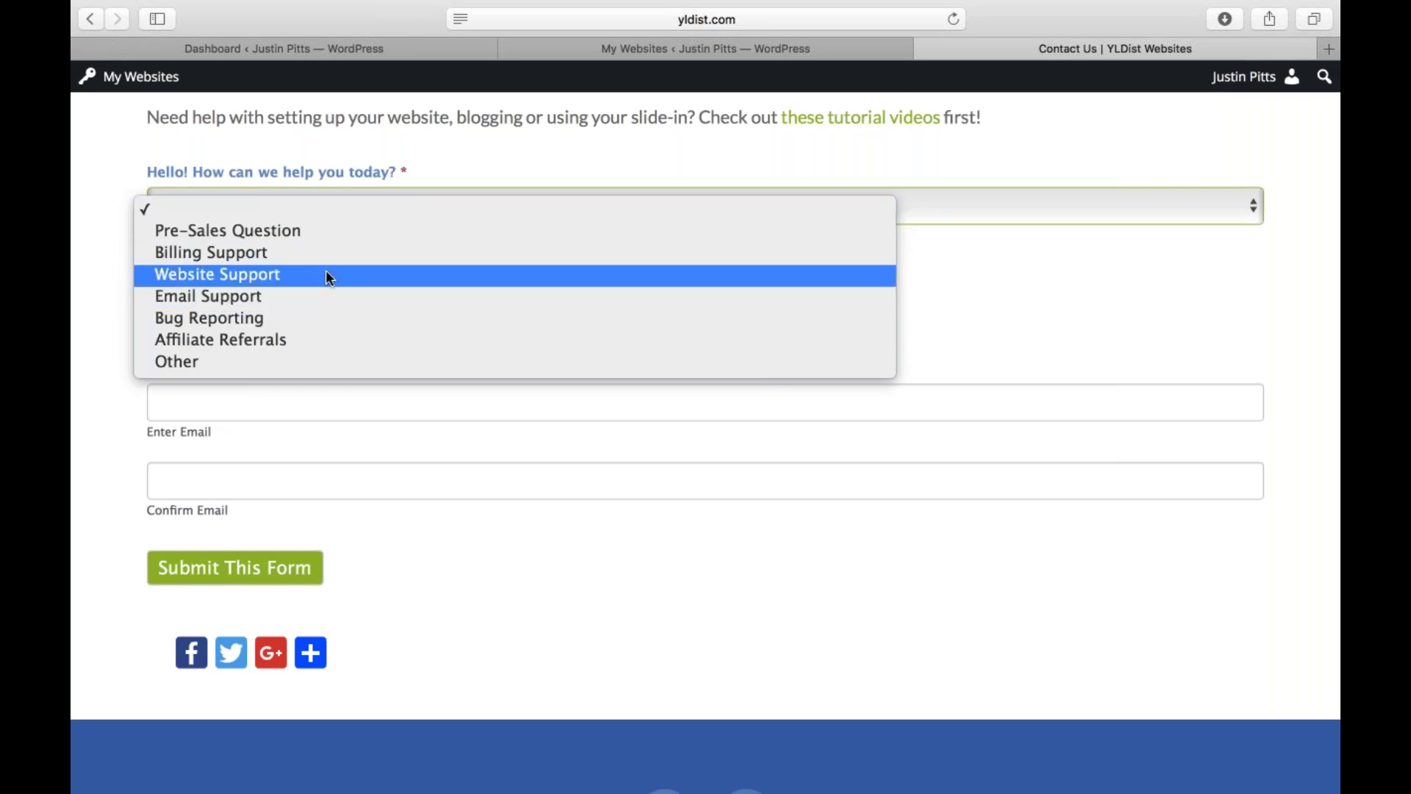
left_click(328, 276)
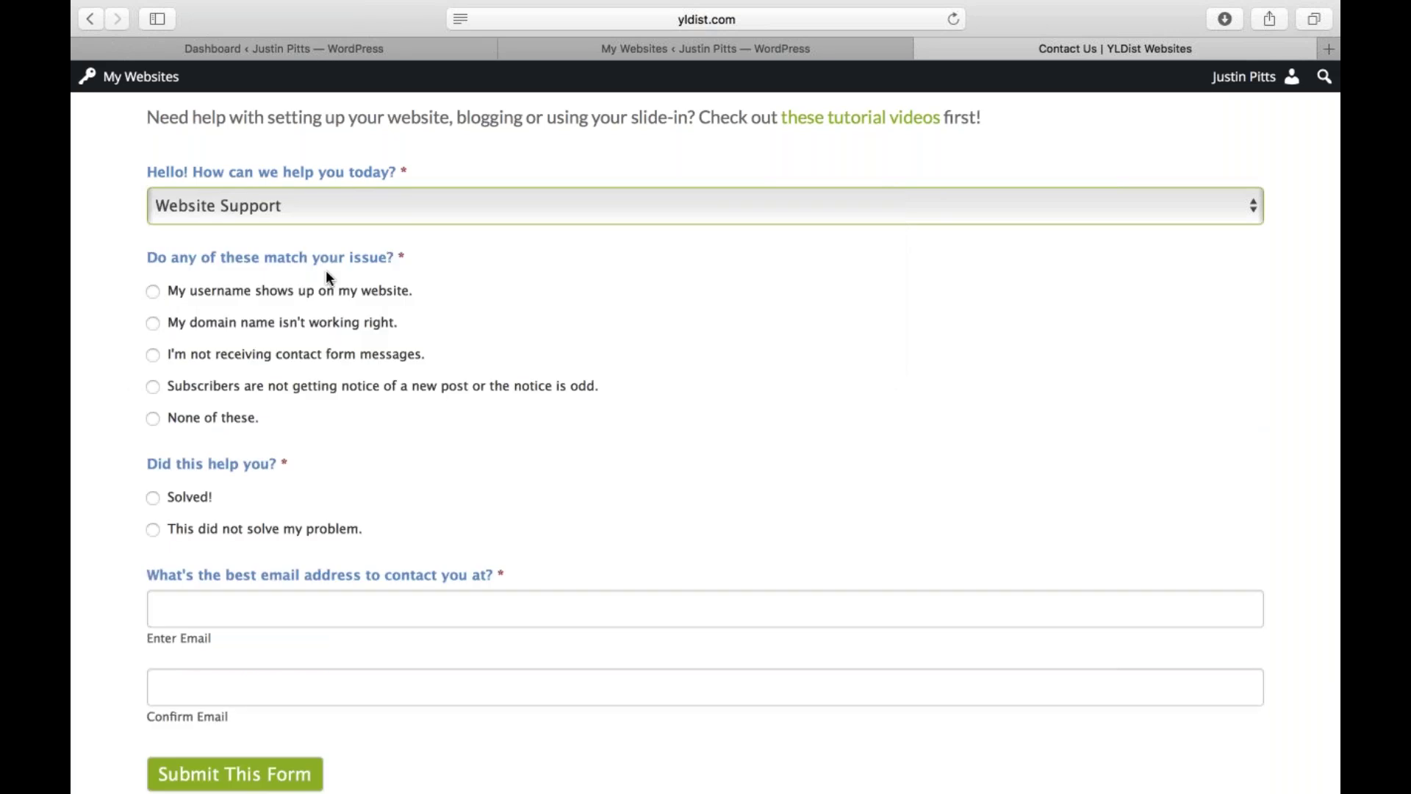
scroll(326, 271, "down", 3)
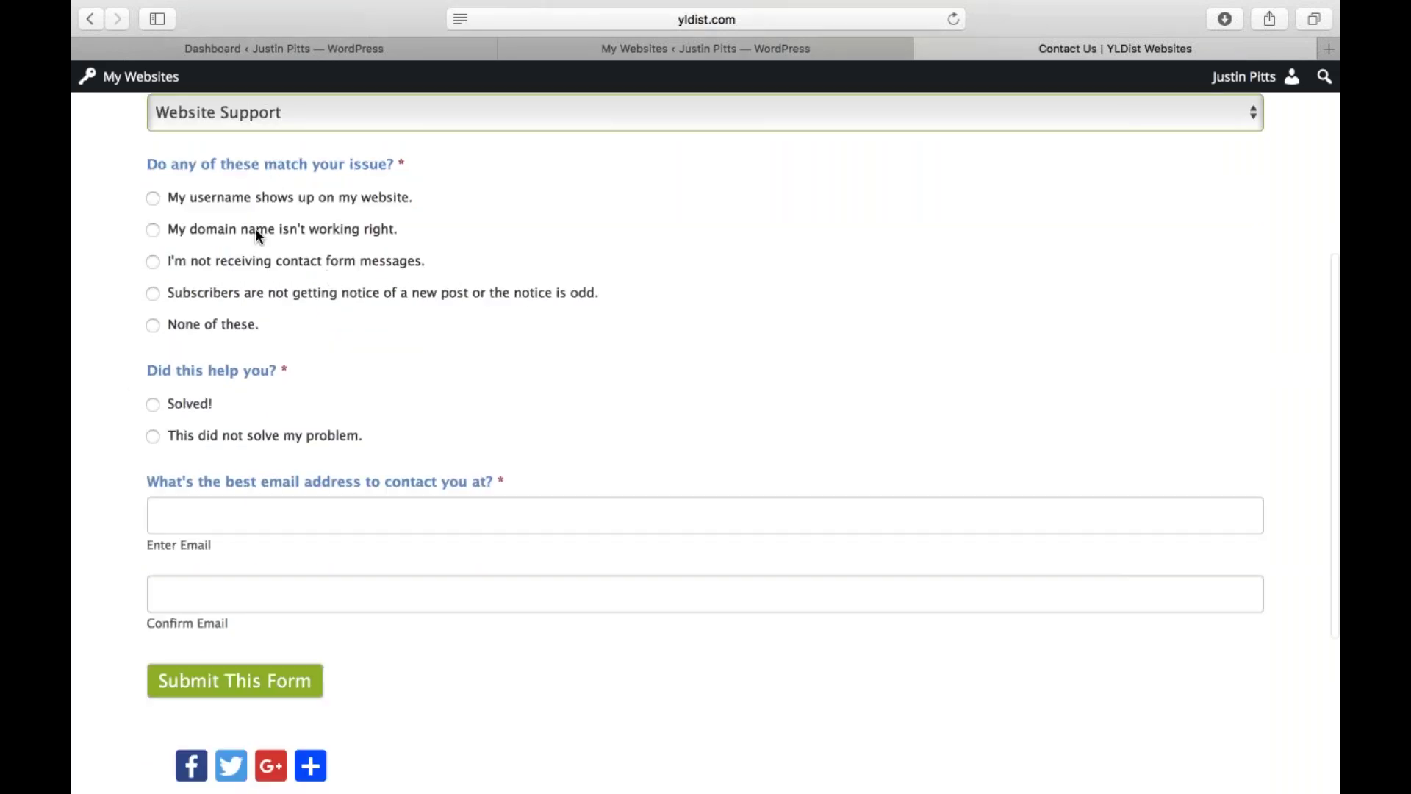
left_click(153, 325)
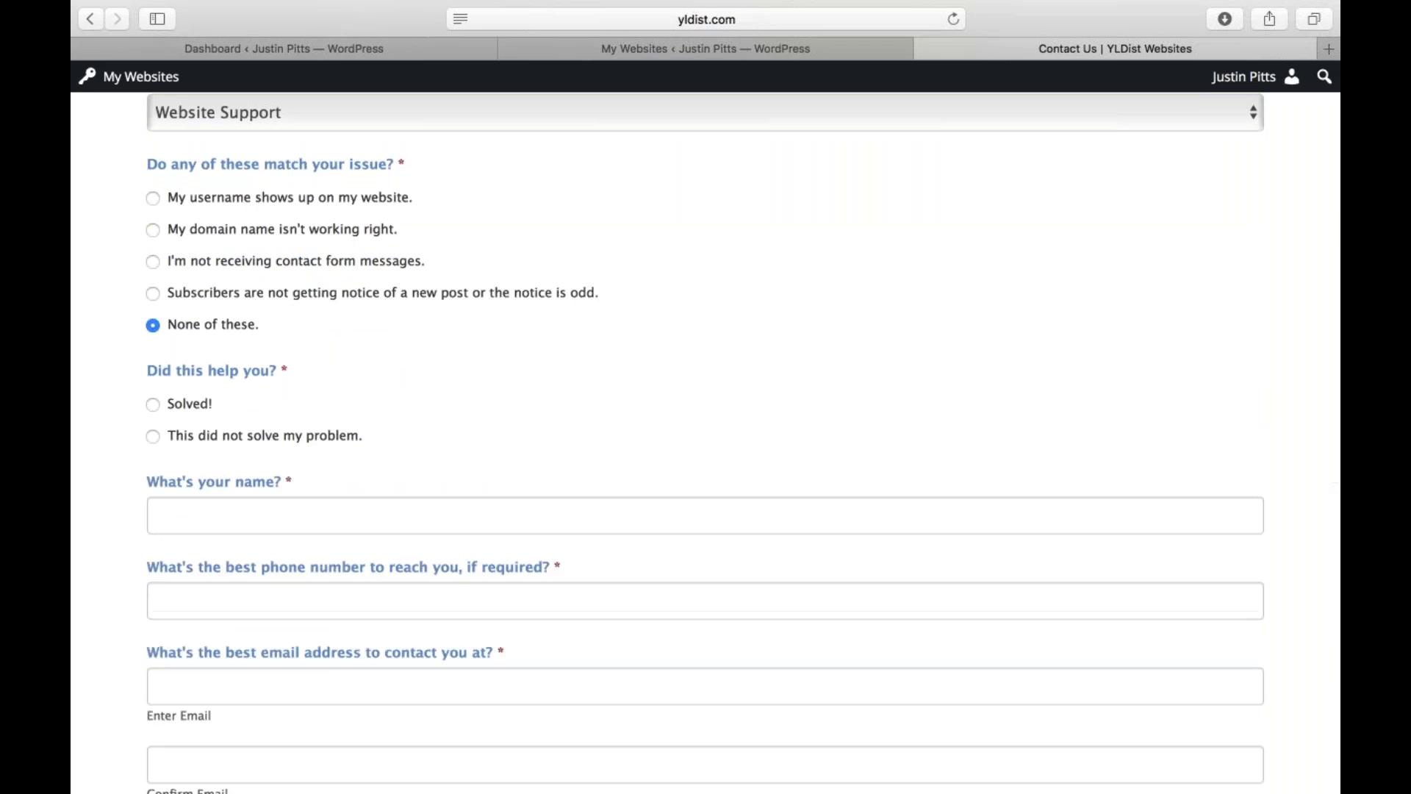
scroll(263, 483, "down", 20)
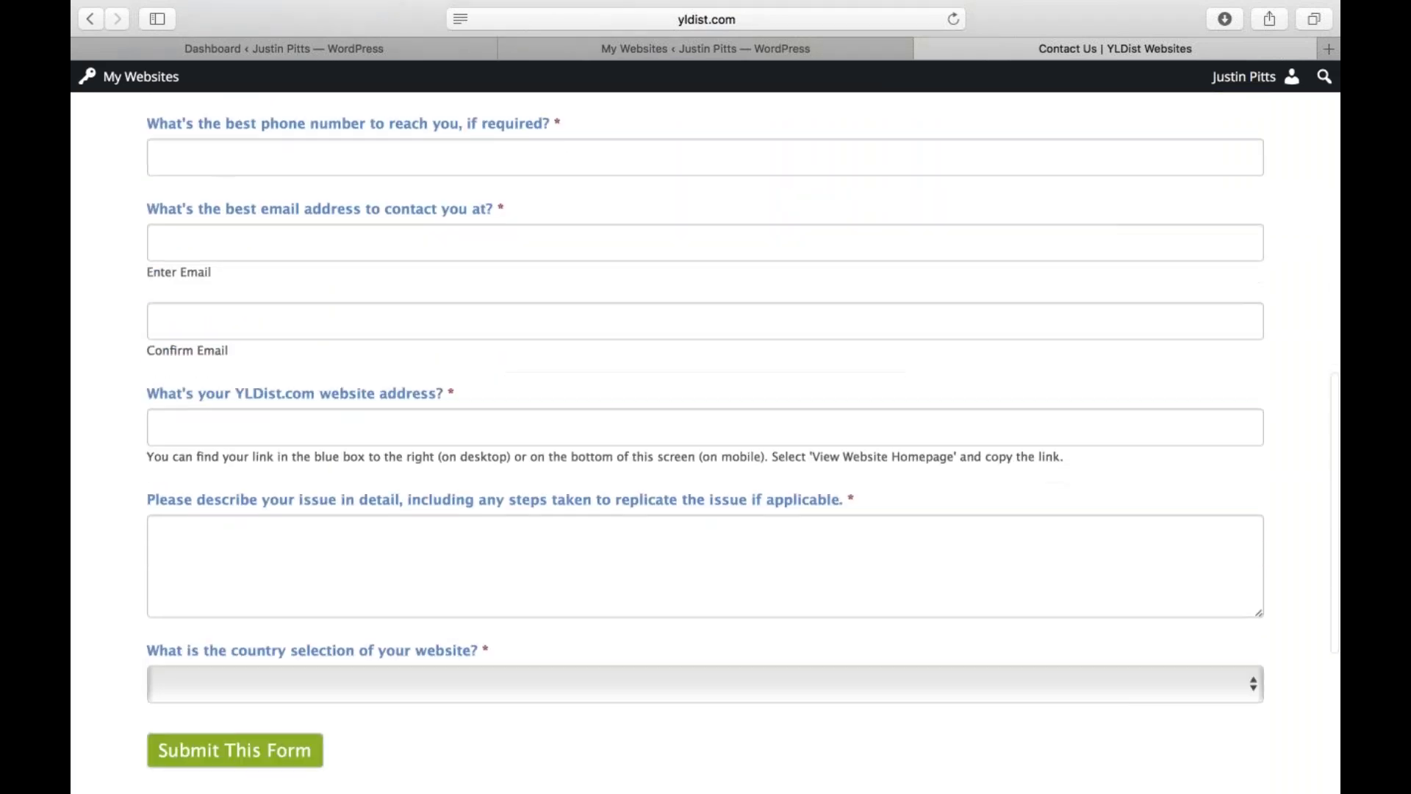
scroll(705, 444, "up", 20)
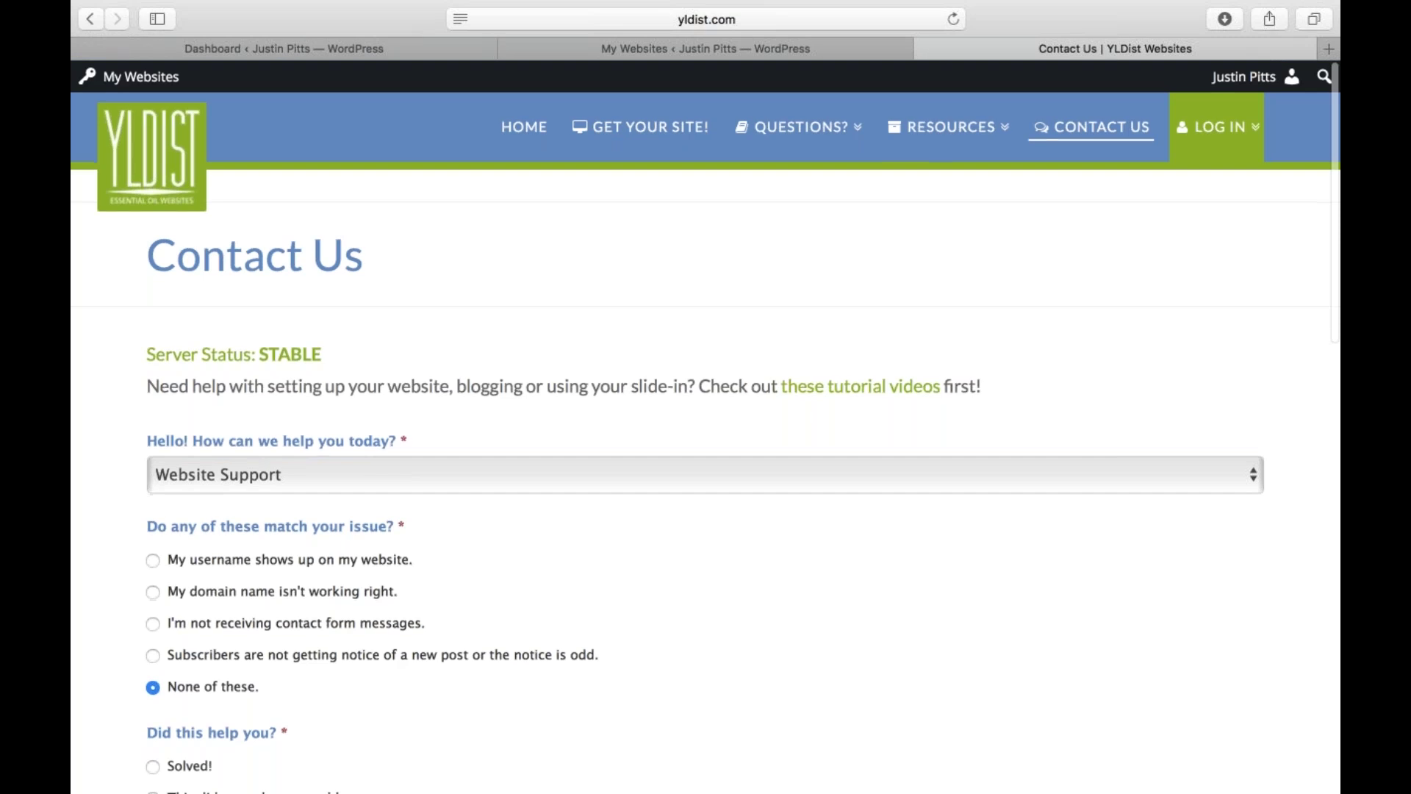
- Switch back to the My Websites page, open the Account Center for a brief look and return
left_click(567, 57)
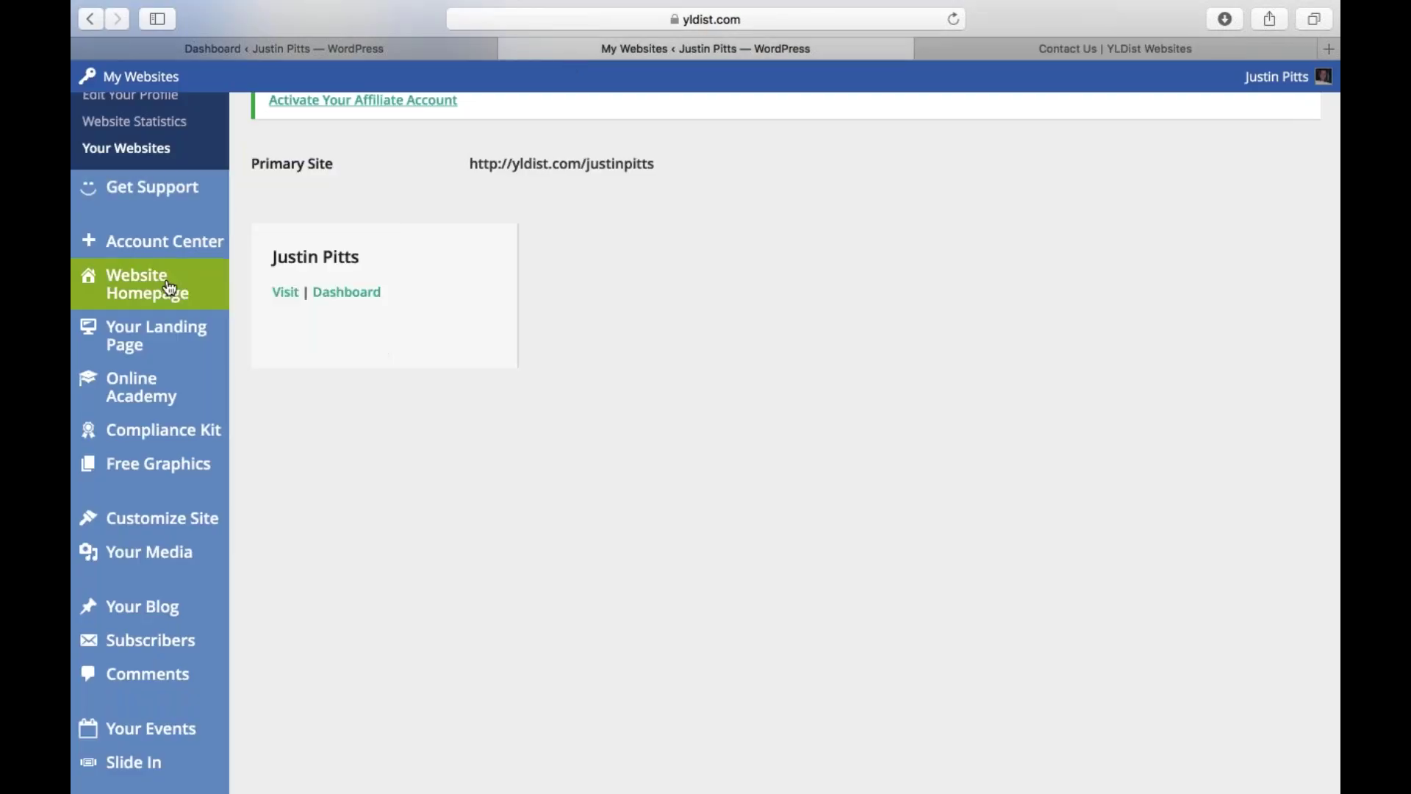
mouse_move(161, 196)
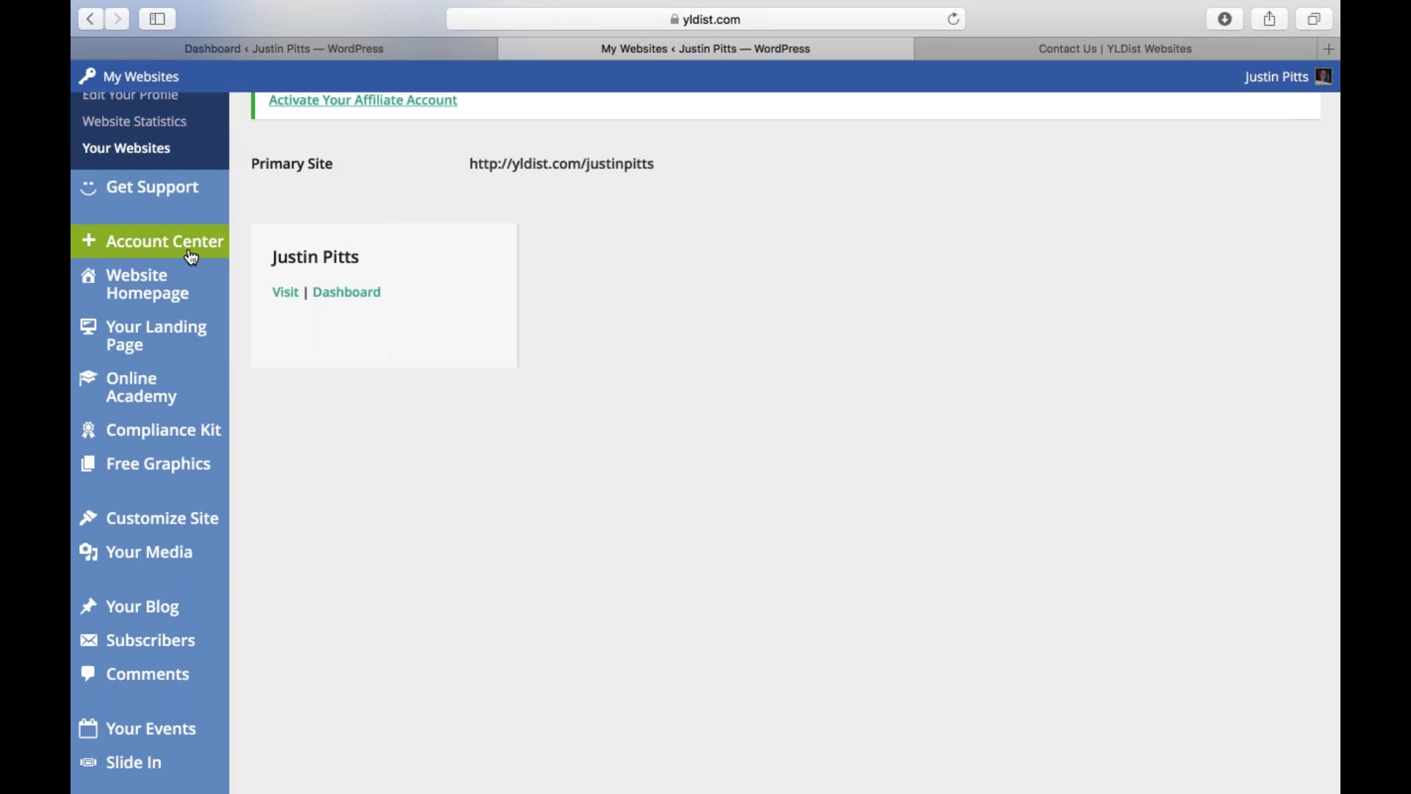
left_click(98, 247)
left_click(89, 19)
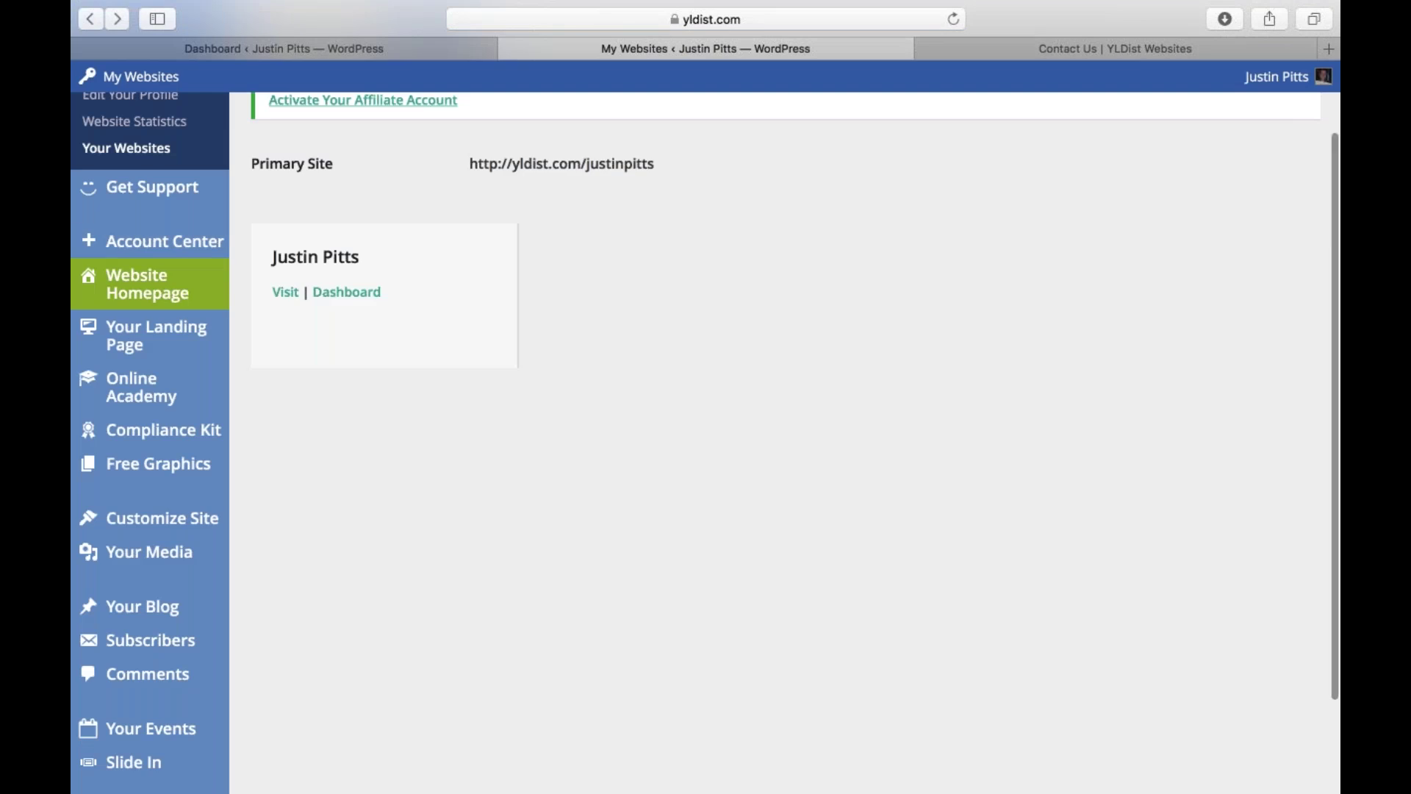
scroll(706, 443, "down", 1)
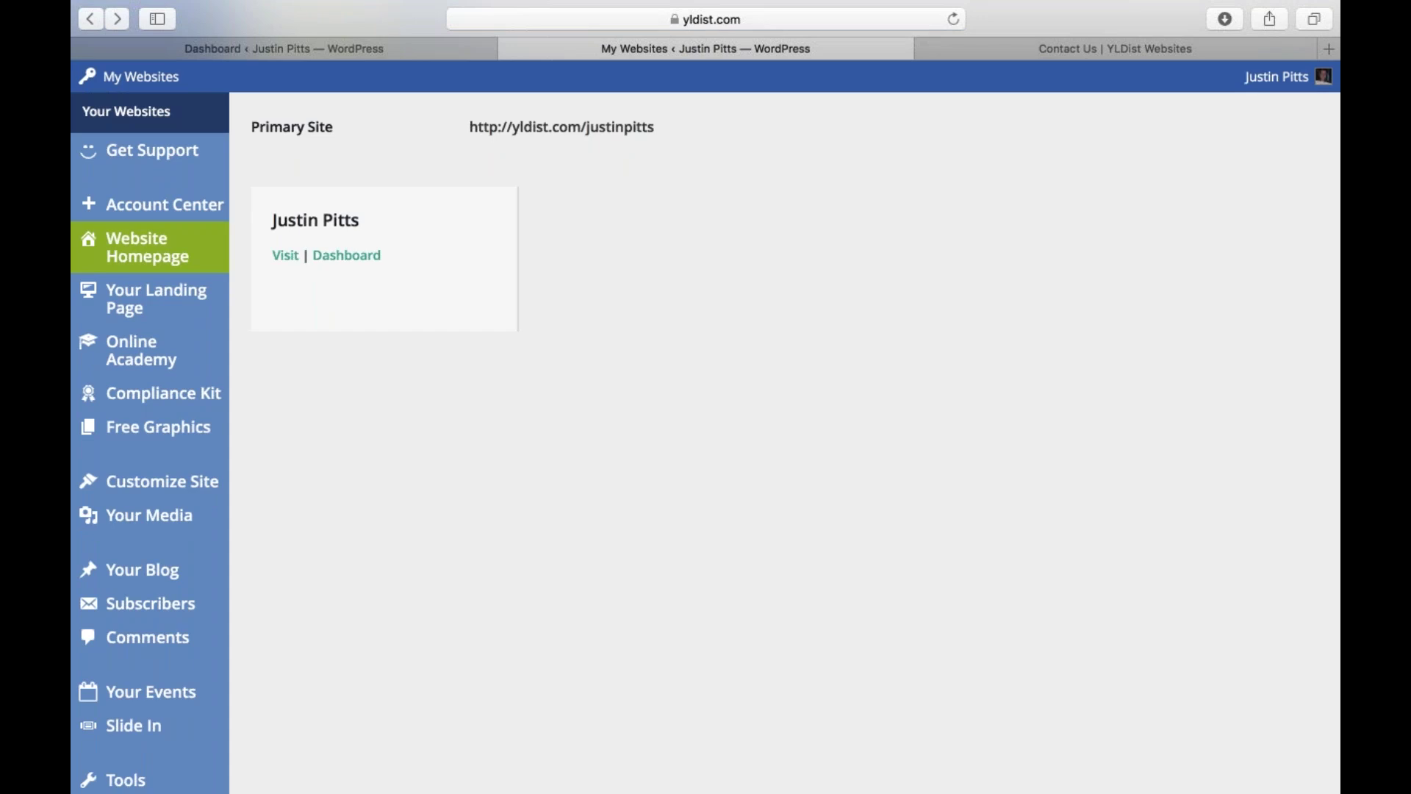
- Open the website's homepage, close the support contact page and look over the homepage's header and upper content
left_click(86, 582)
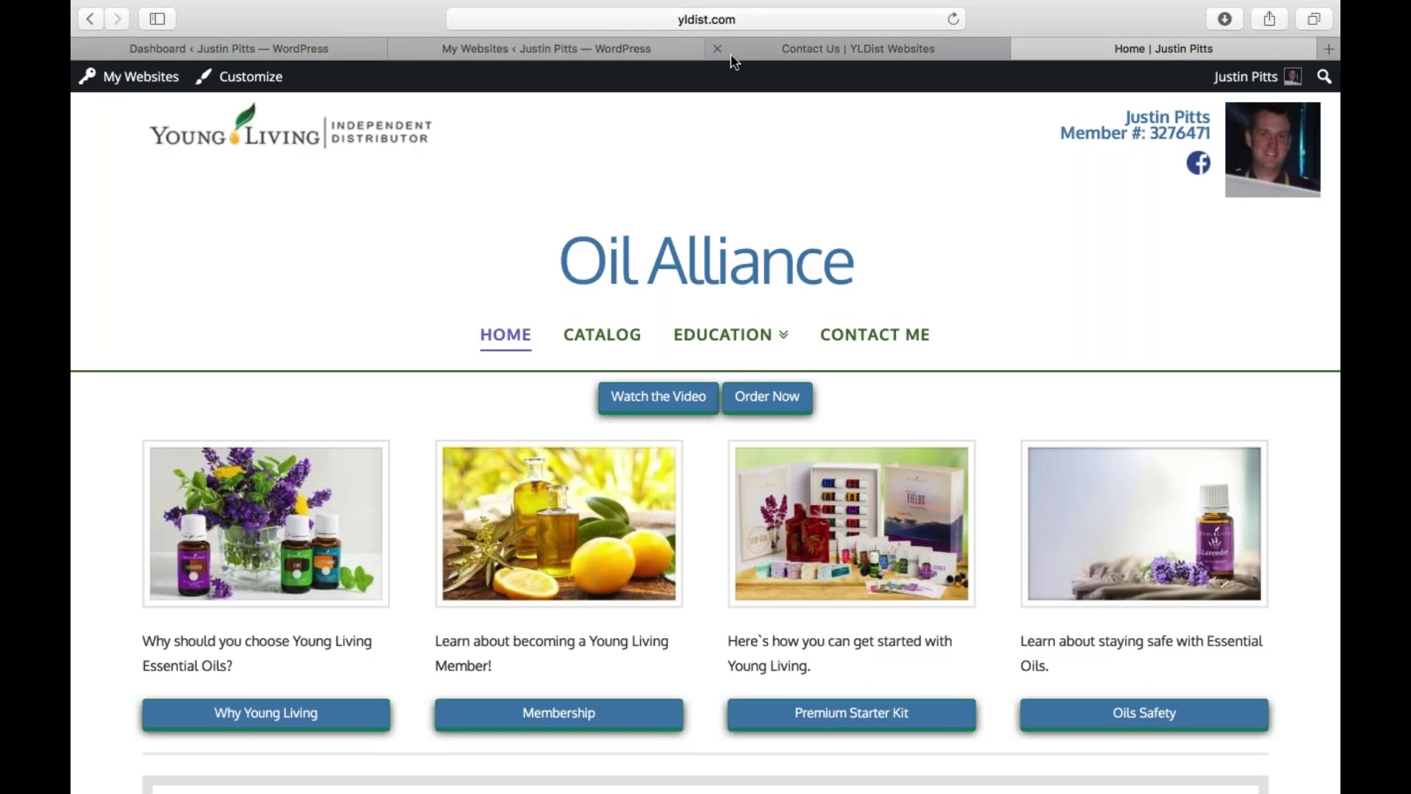
left_click(716, 48)
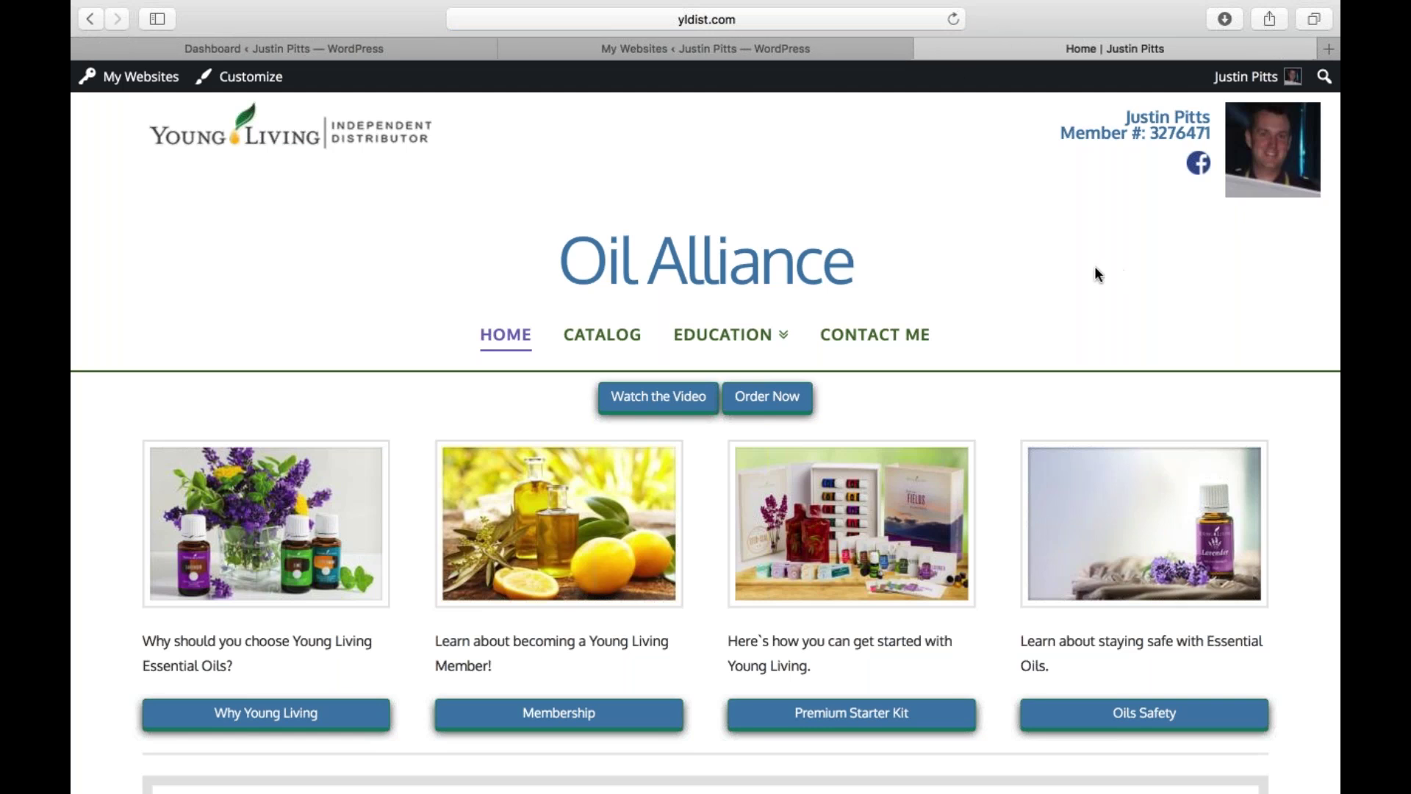
scroll(1053, 262, "down", 3)
scroll(1053, 263, "up", 2)
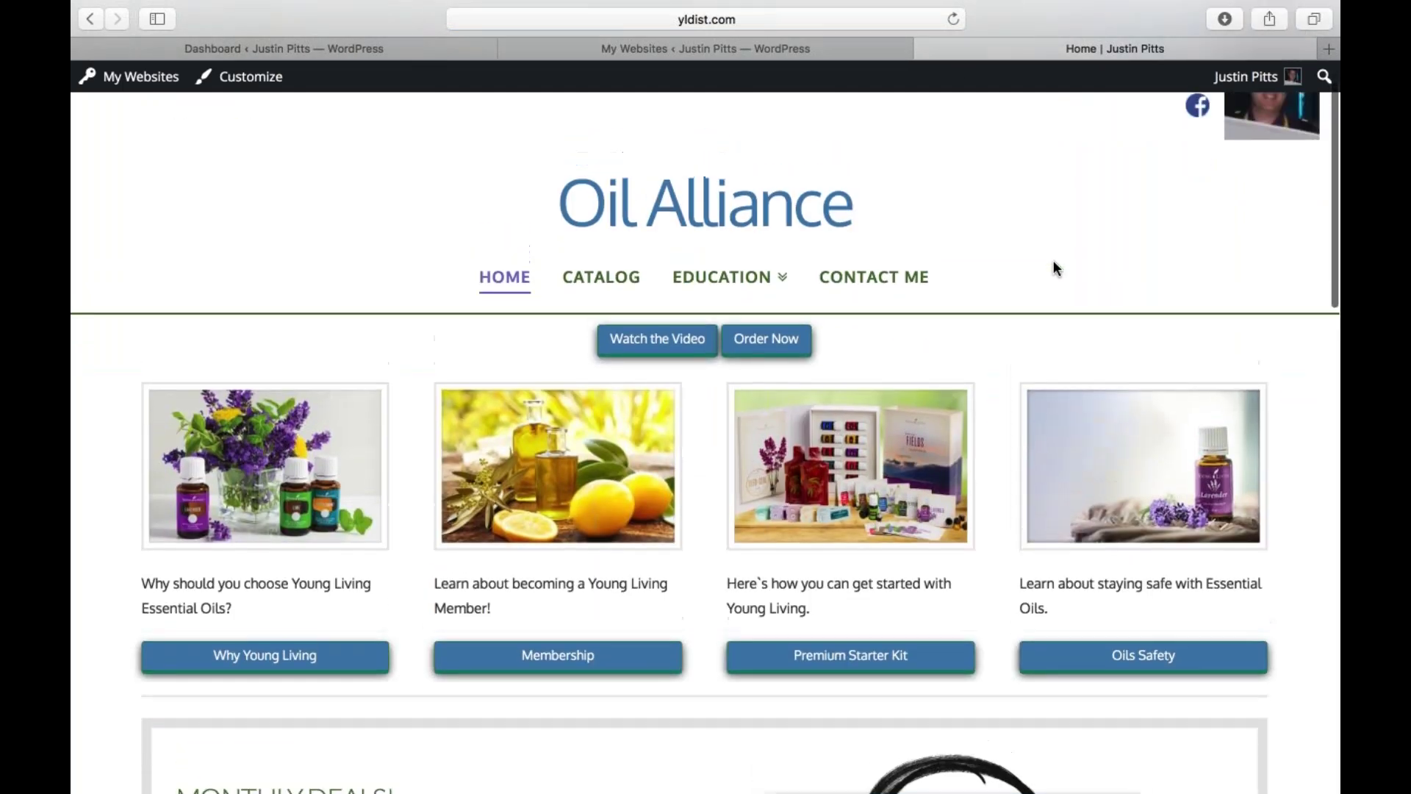
scroll(1053, 262, "up", 1)
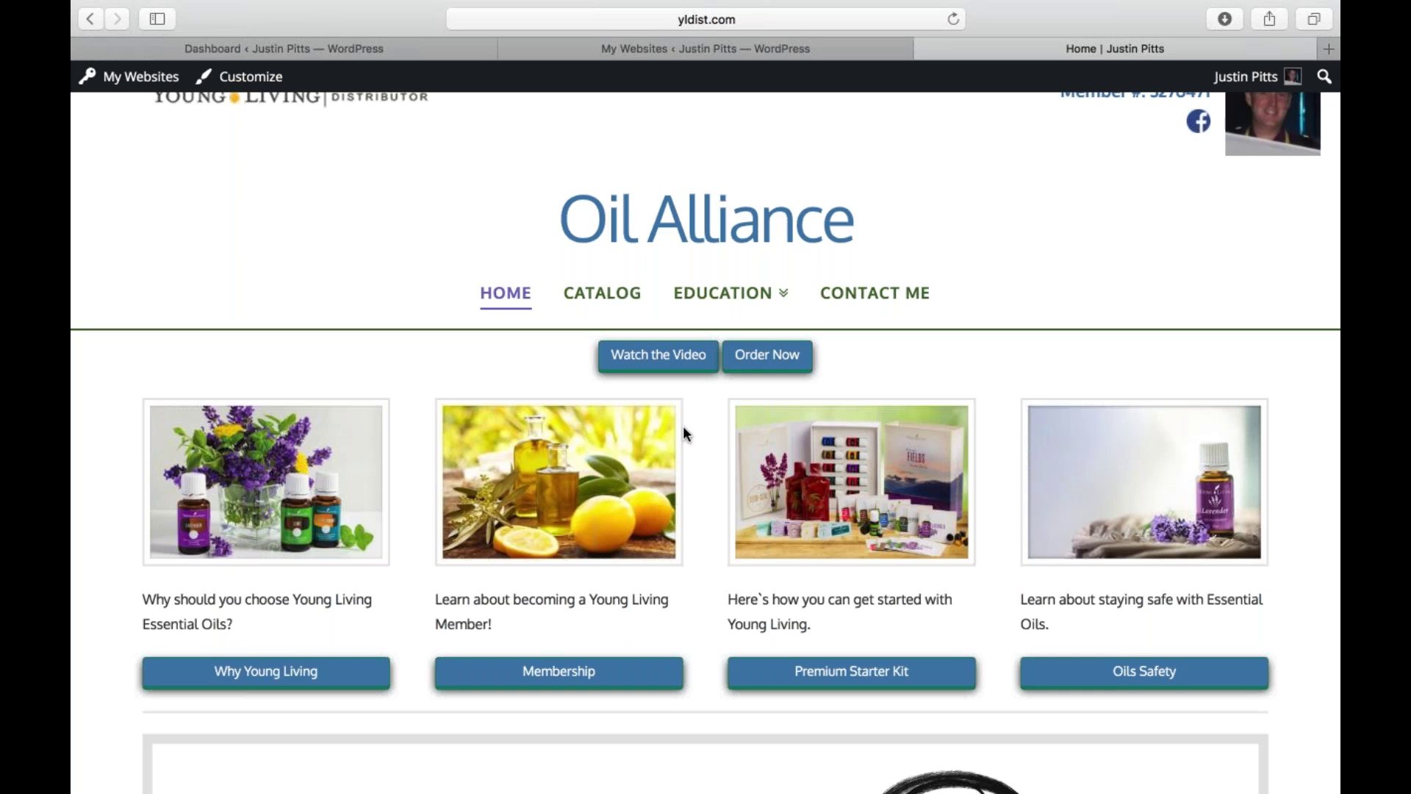
scroll(683, 434, "down", 1)
scroll(683, 434, "up", 2)
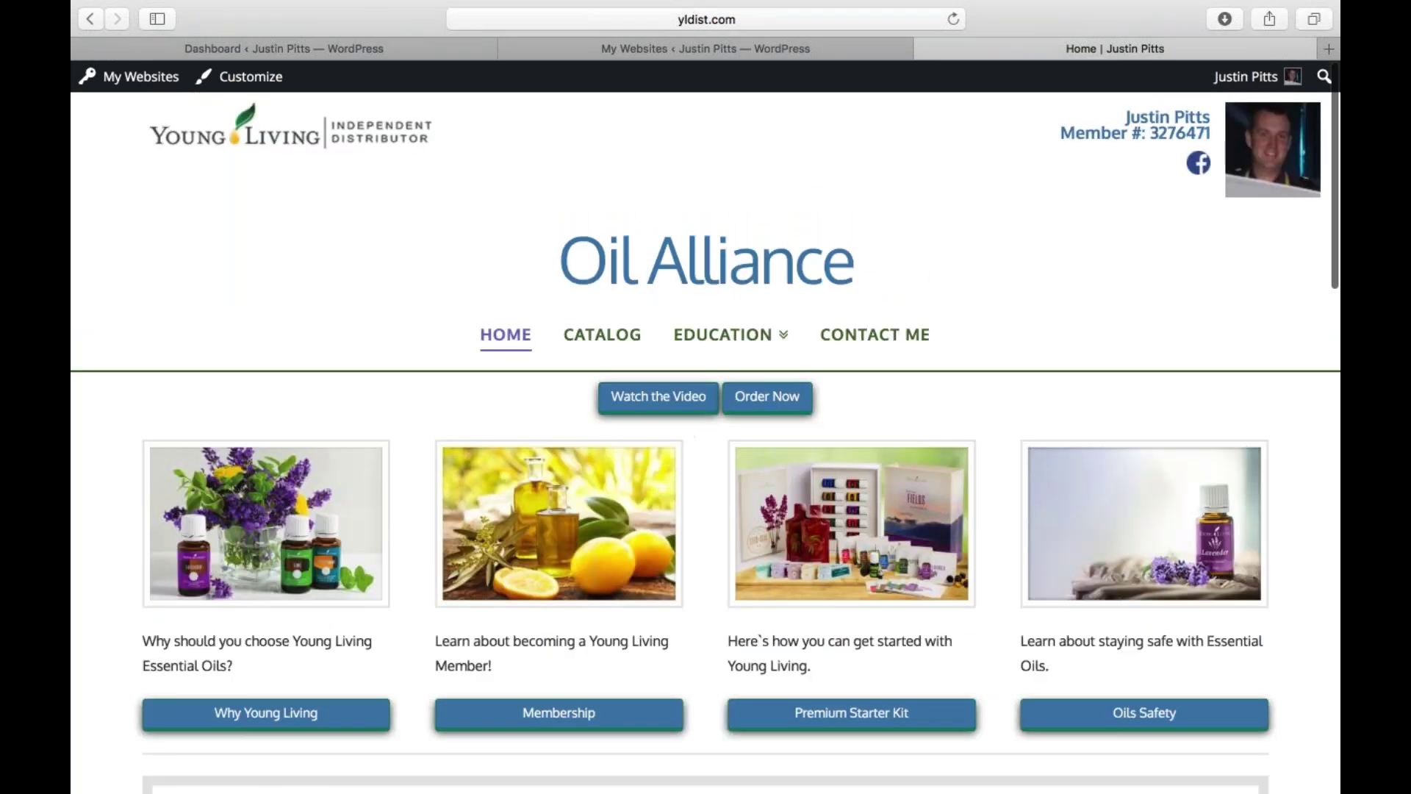
- Open the site customizer's Layout and Design section, try the Boxed site layout and switch back to Fullwidth
left_click(242, 81)
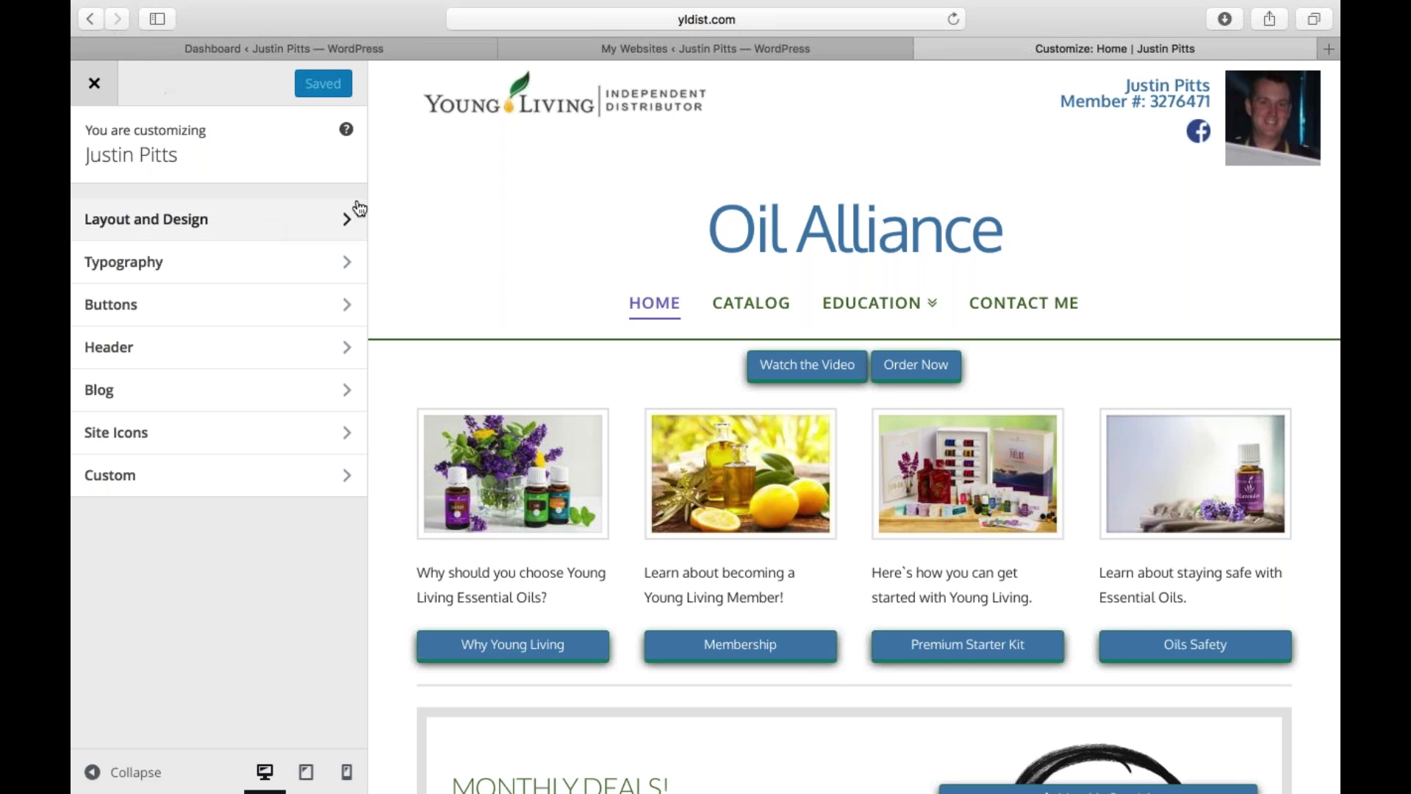
left_click(345, 229)
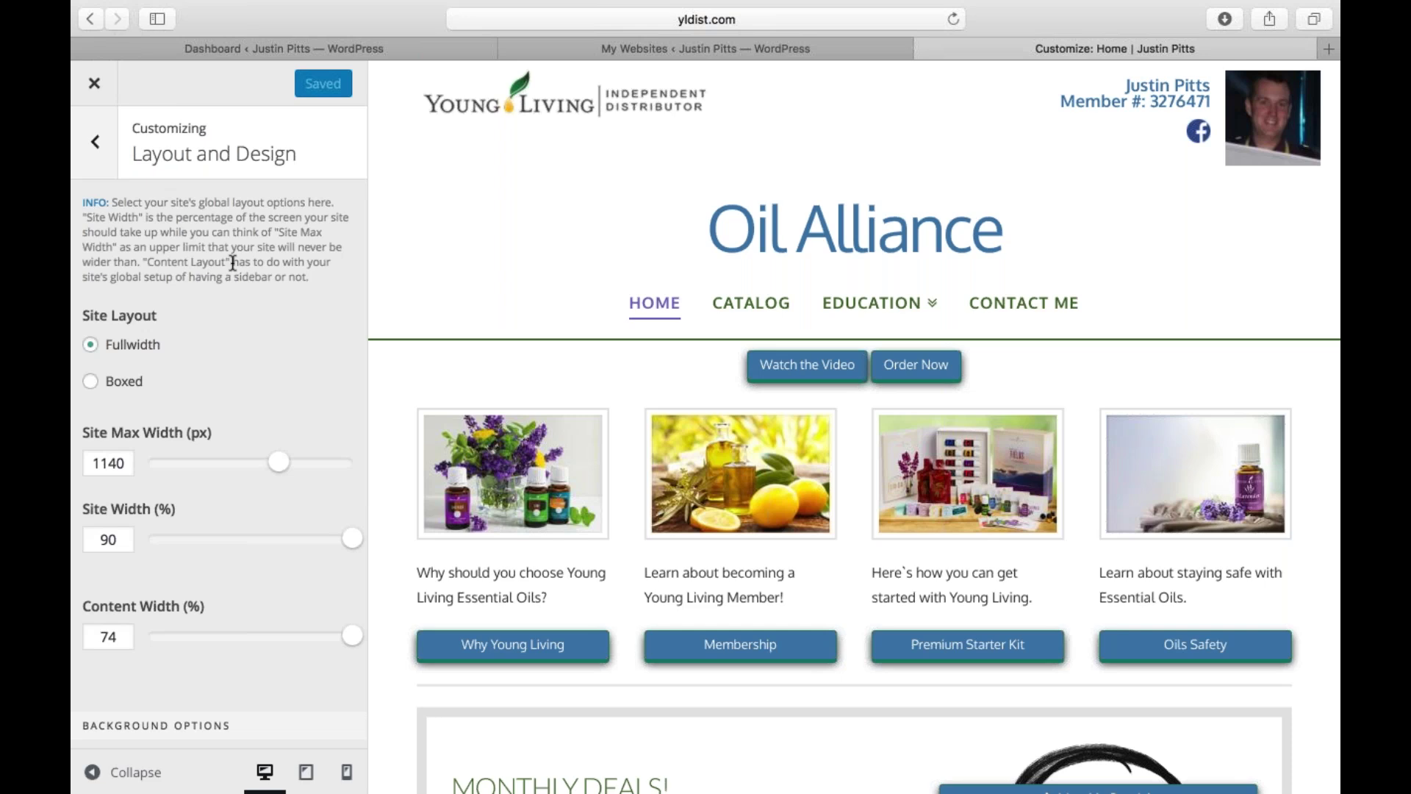
left_click(91, 381)
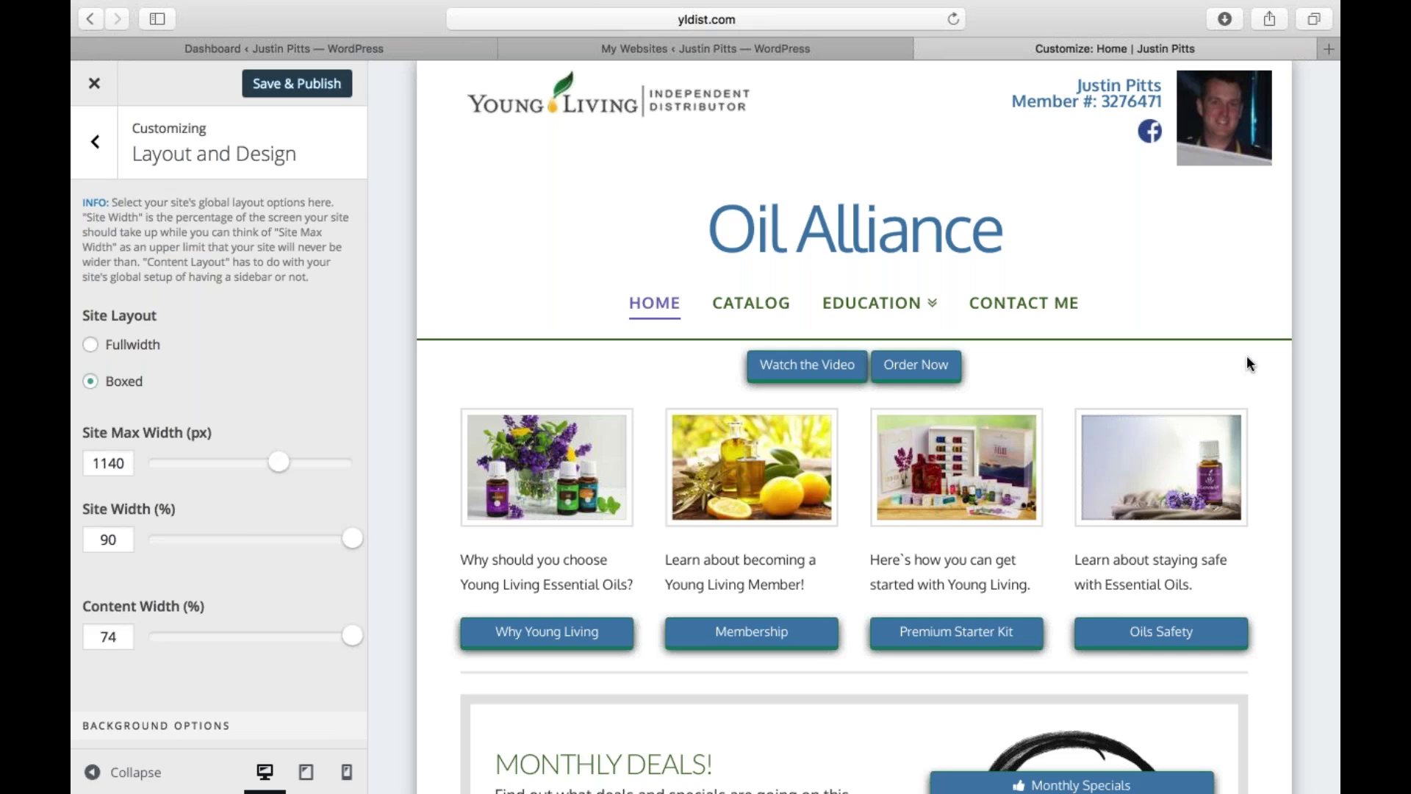
left_click(90, 345)
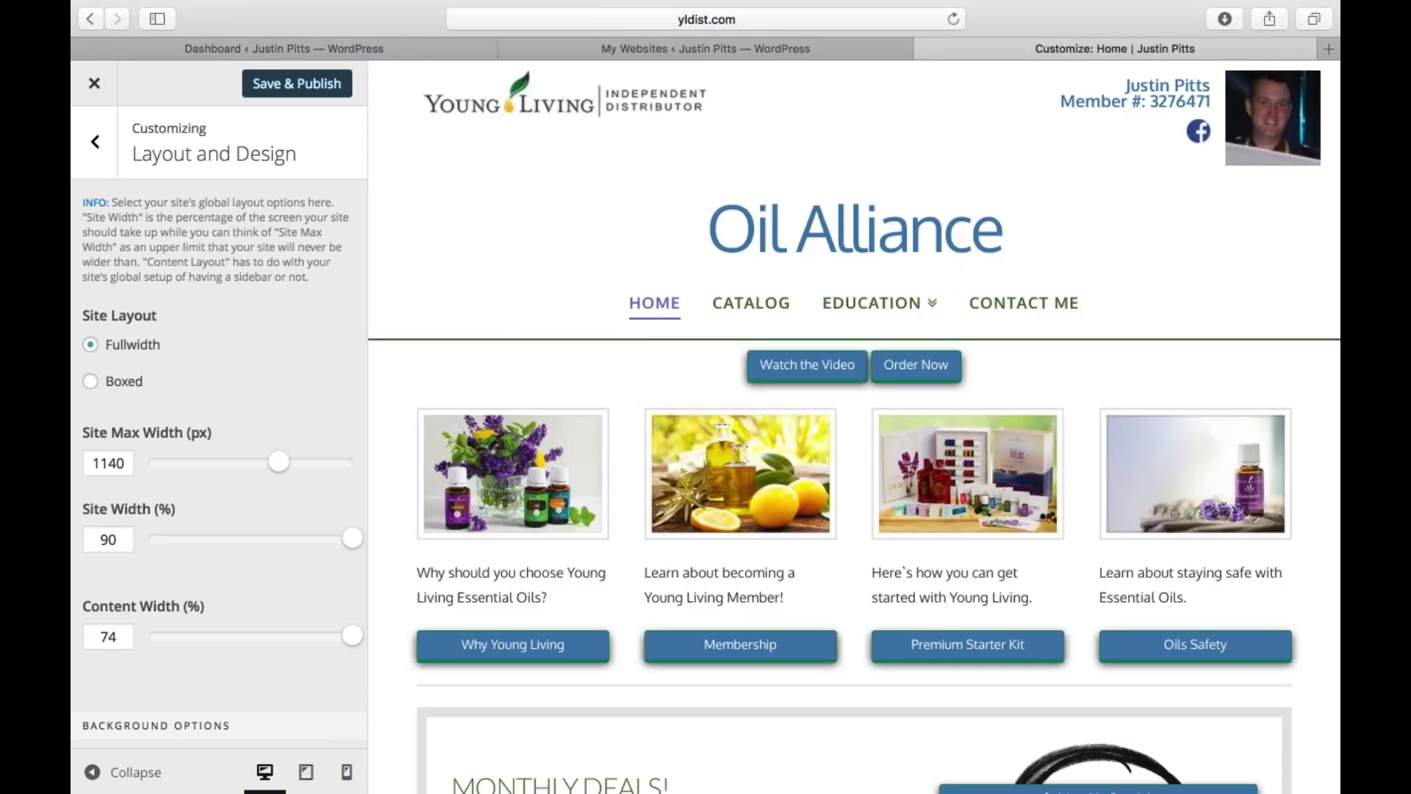
- Look over the width and background options in Layout and Design and set the site layout to Boxed
scroll(219, 426, "down", 5)
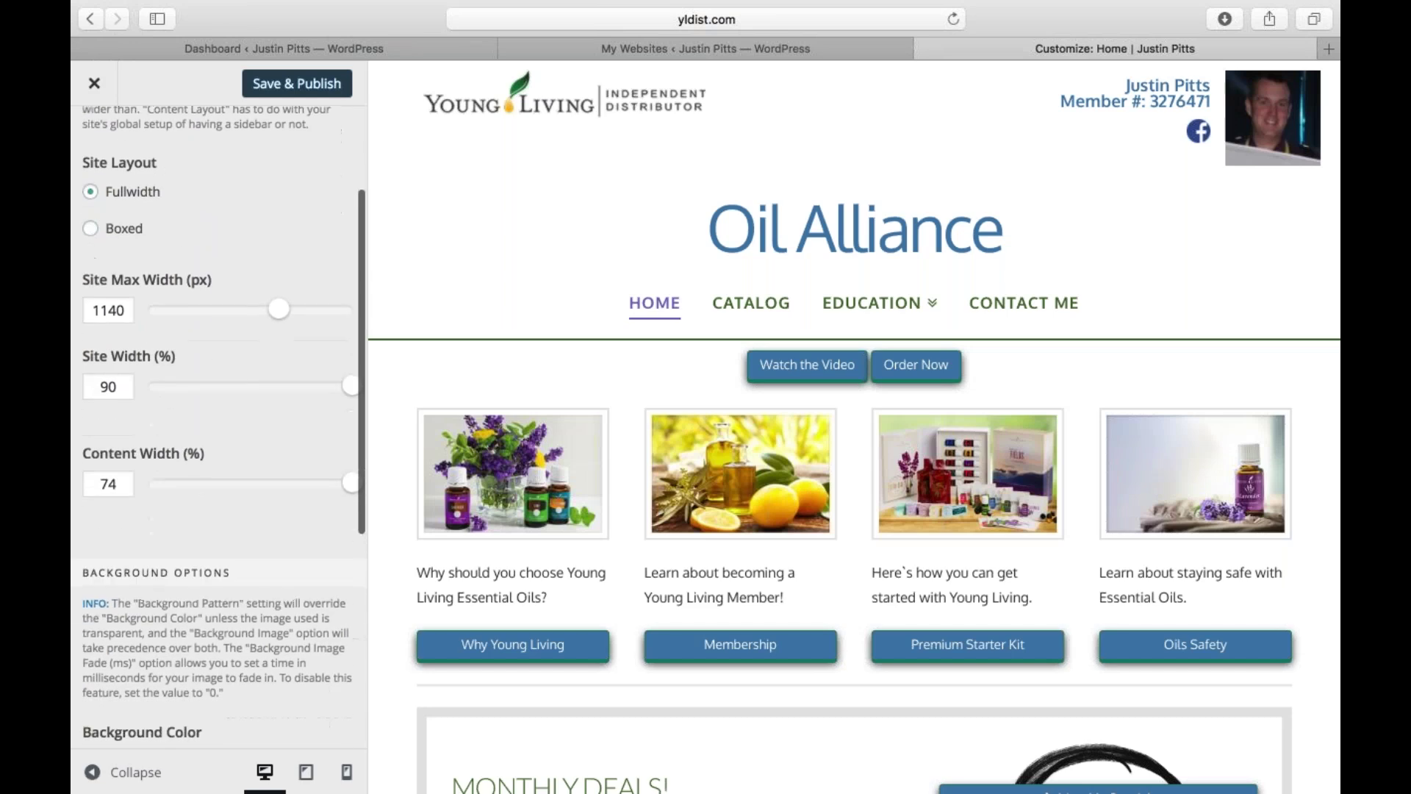
scroll(219, 426, "down", 2)
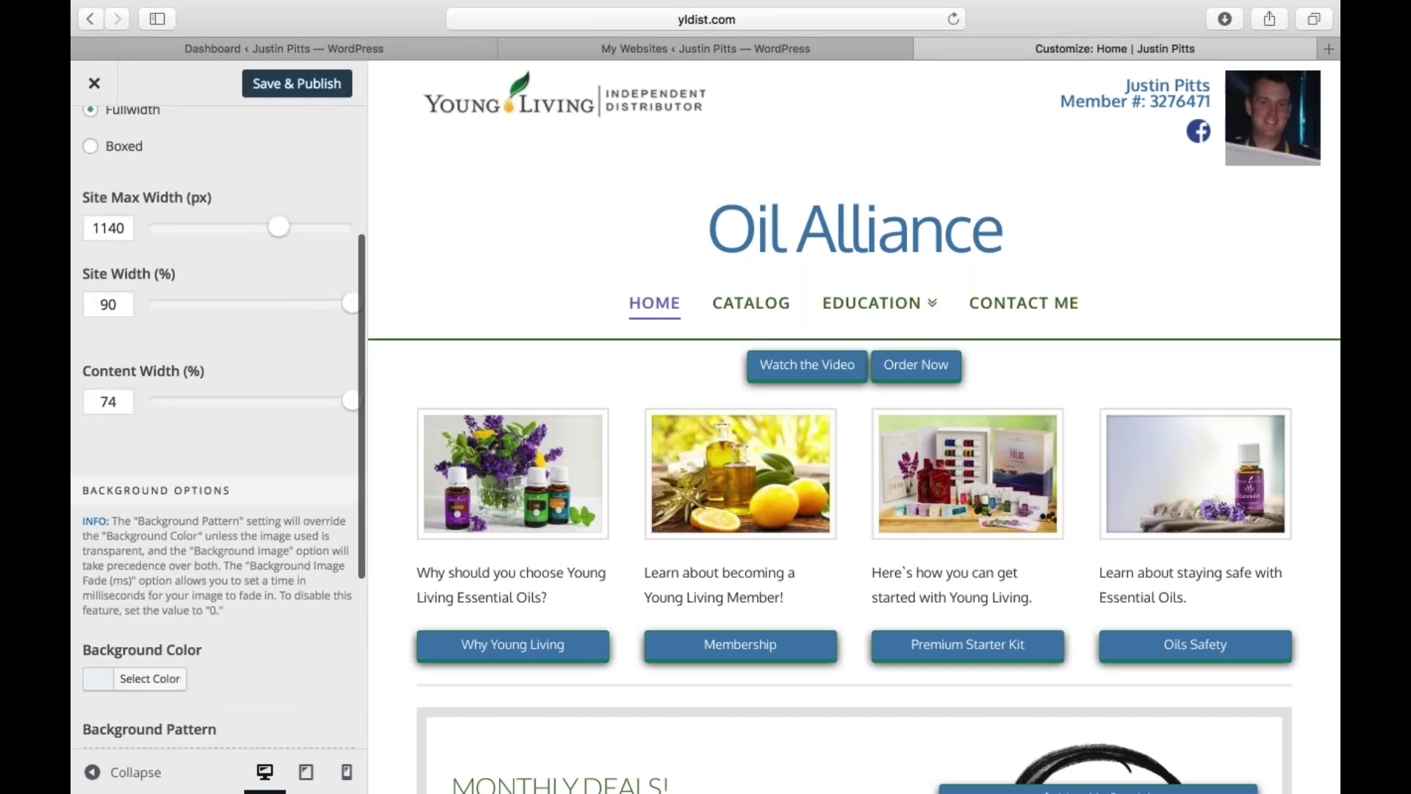
scroll(219, 426, "down", 7)
scroll(143, 448, "up", 1)
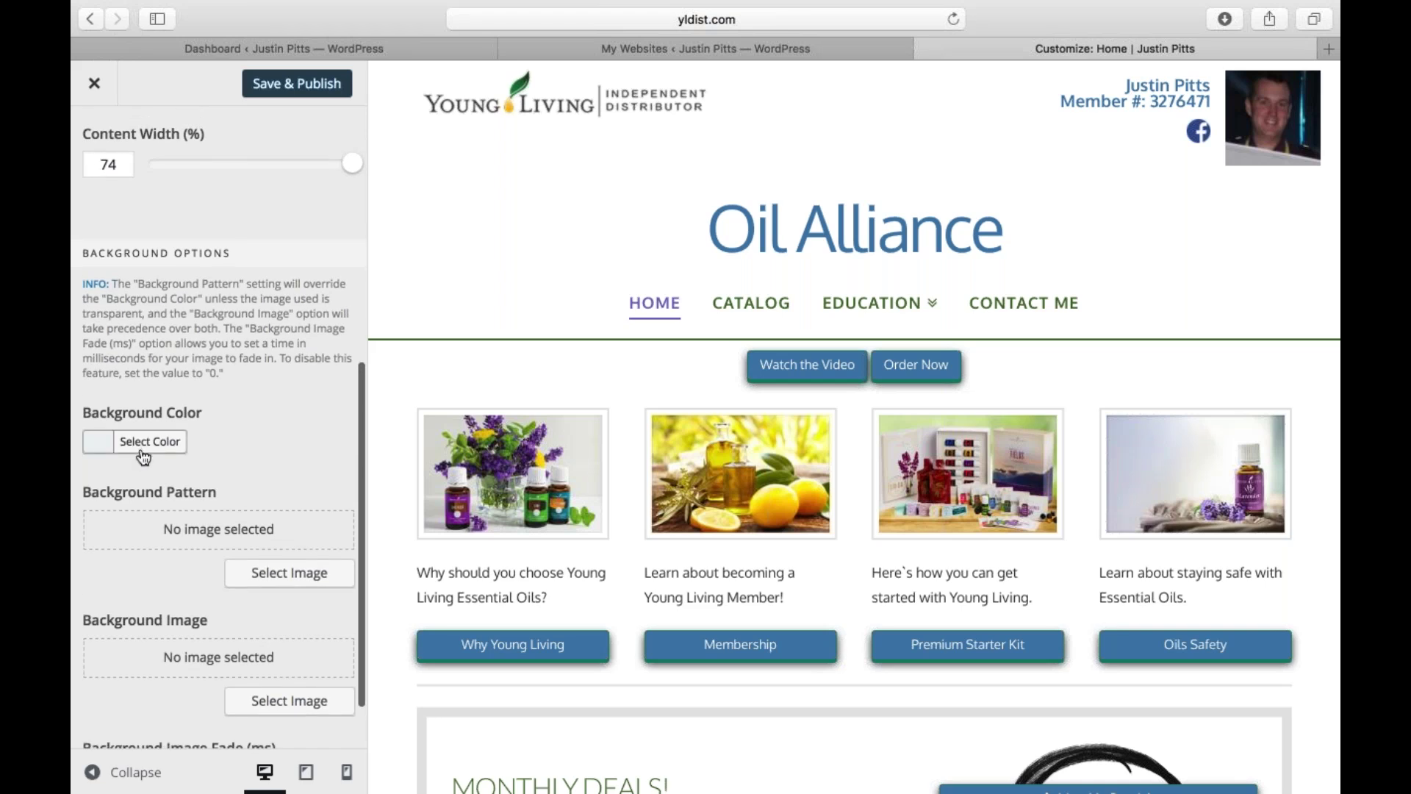
scroll(147, 447, "up", 1)
scroll(147, 447, "up", 12)
left_click(91, 384)
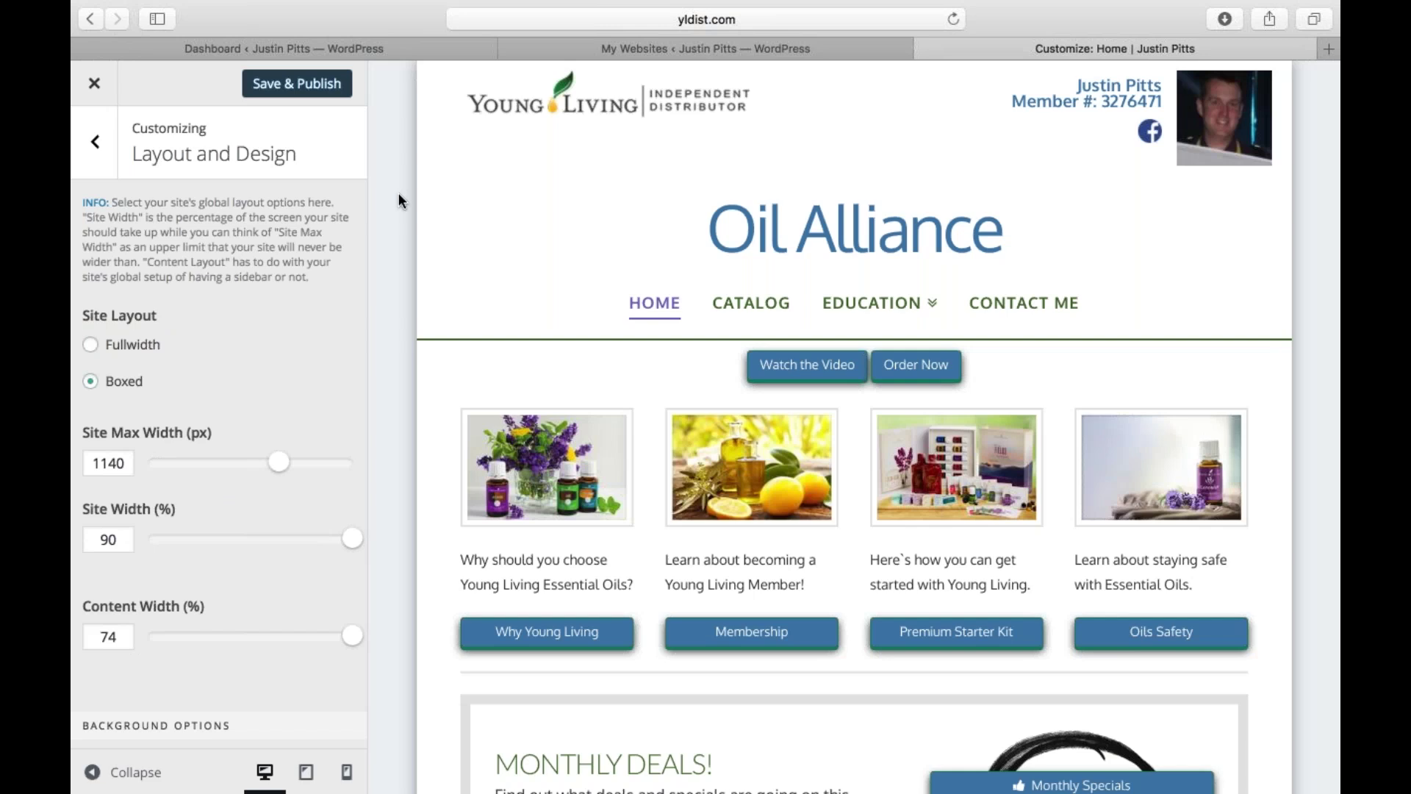
- Set the site's background color to the bright blue #189cf4
scroll(161, 551, "down", 10)
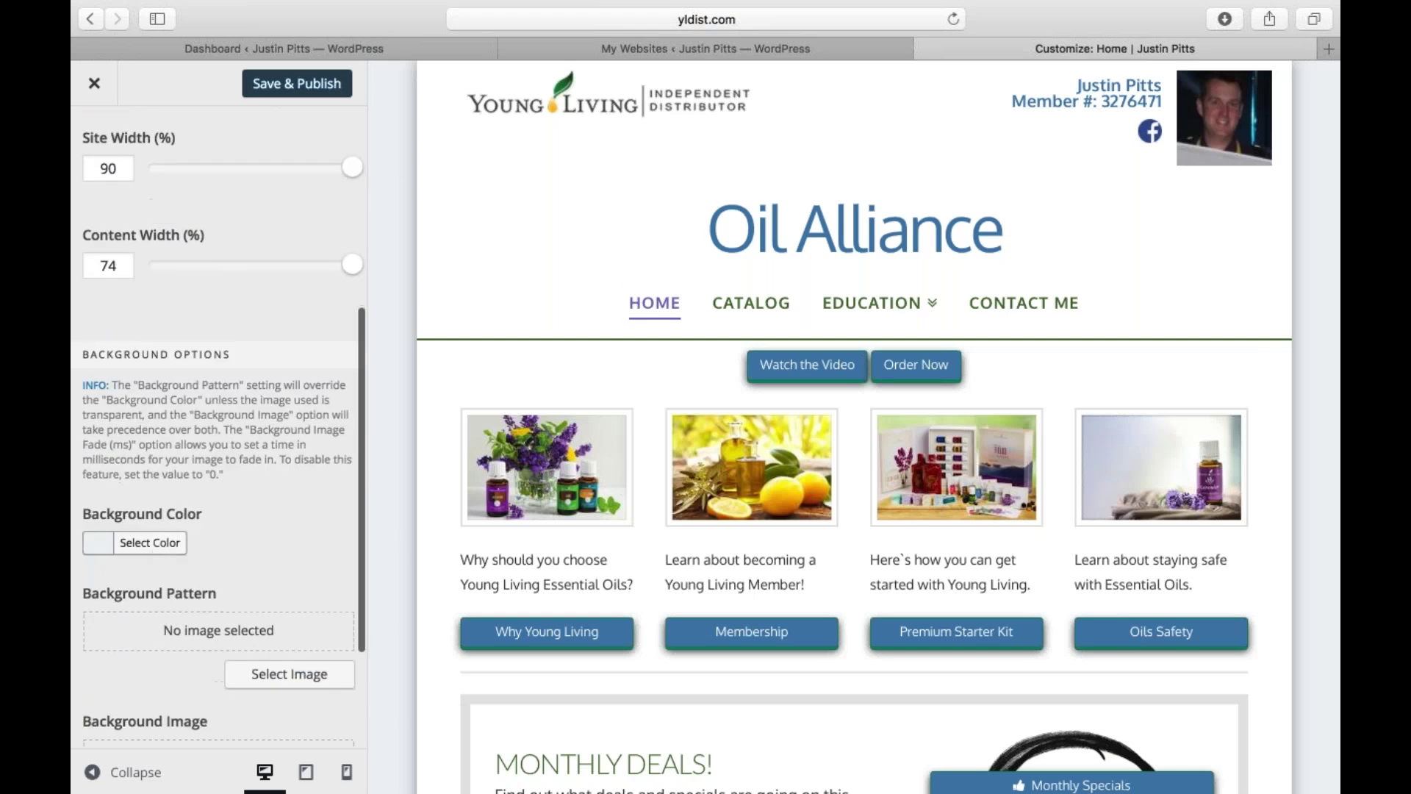
left_click(159, 546)
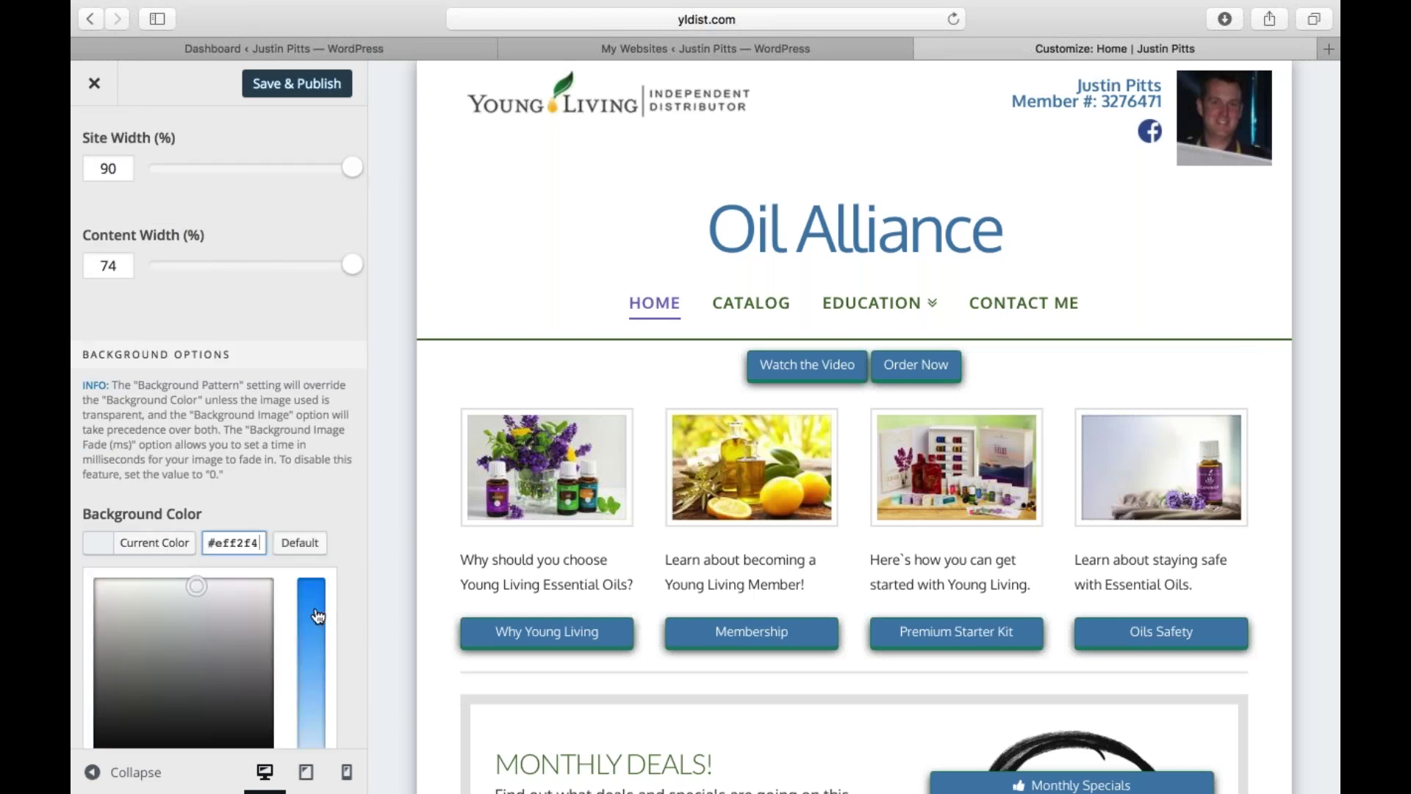
left_click(316, 612)
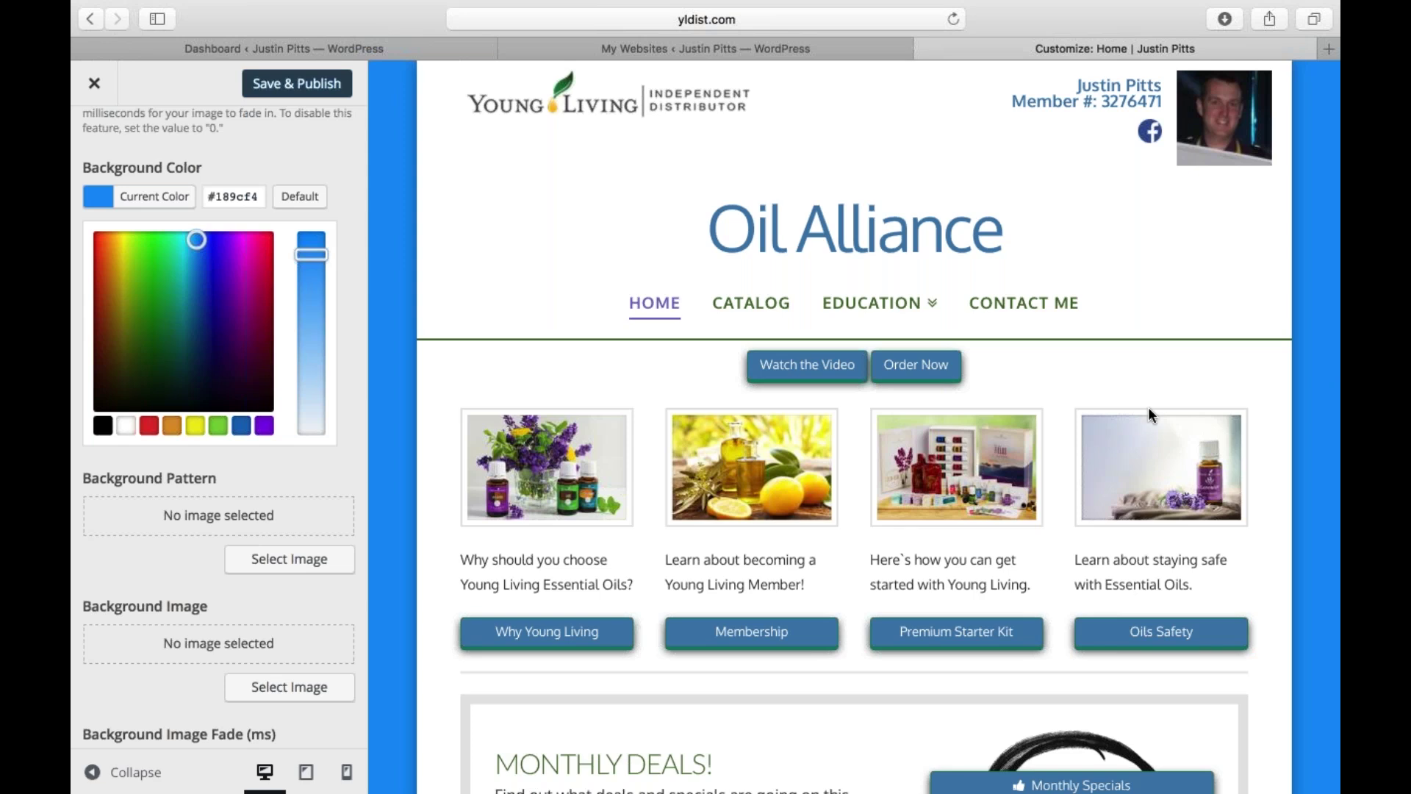
- Open Pixabay in a new browser tab and search its free images for "lavender"
left_click(1324, 48)
type("p")
key("Down")
key("Return")
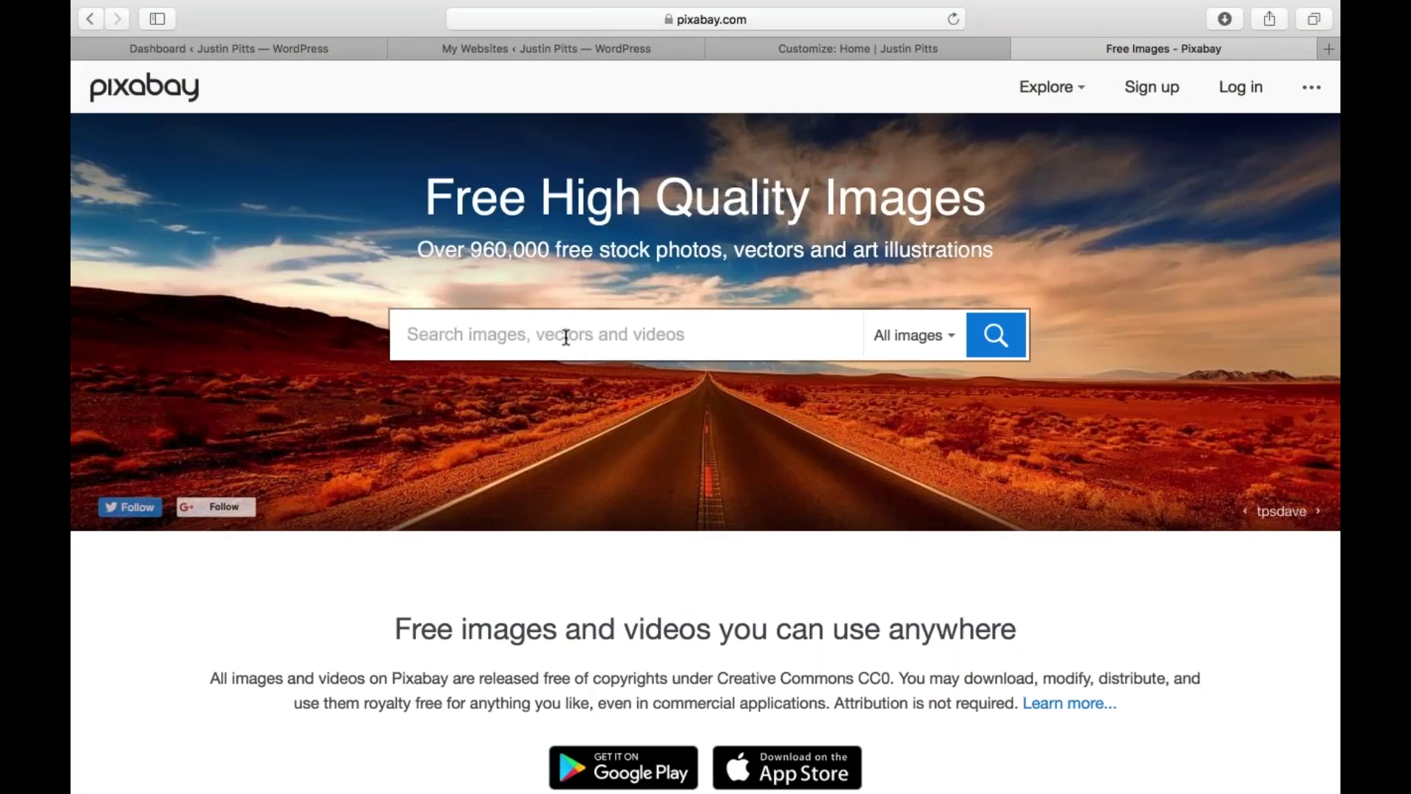
type("lavender")
key("Return")
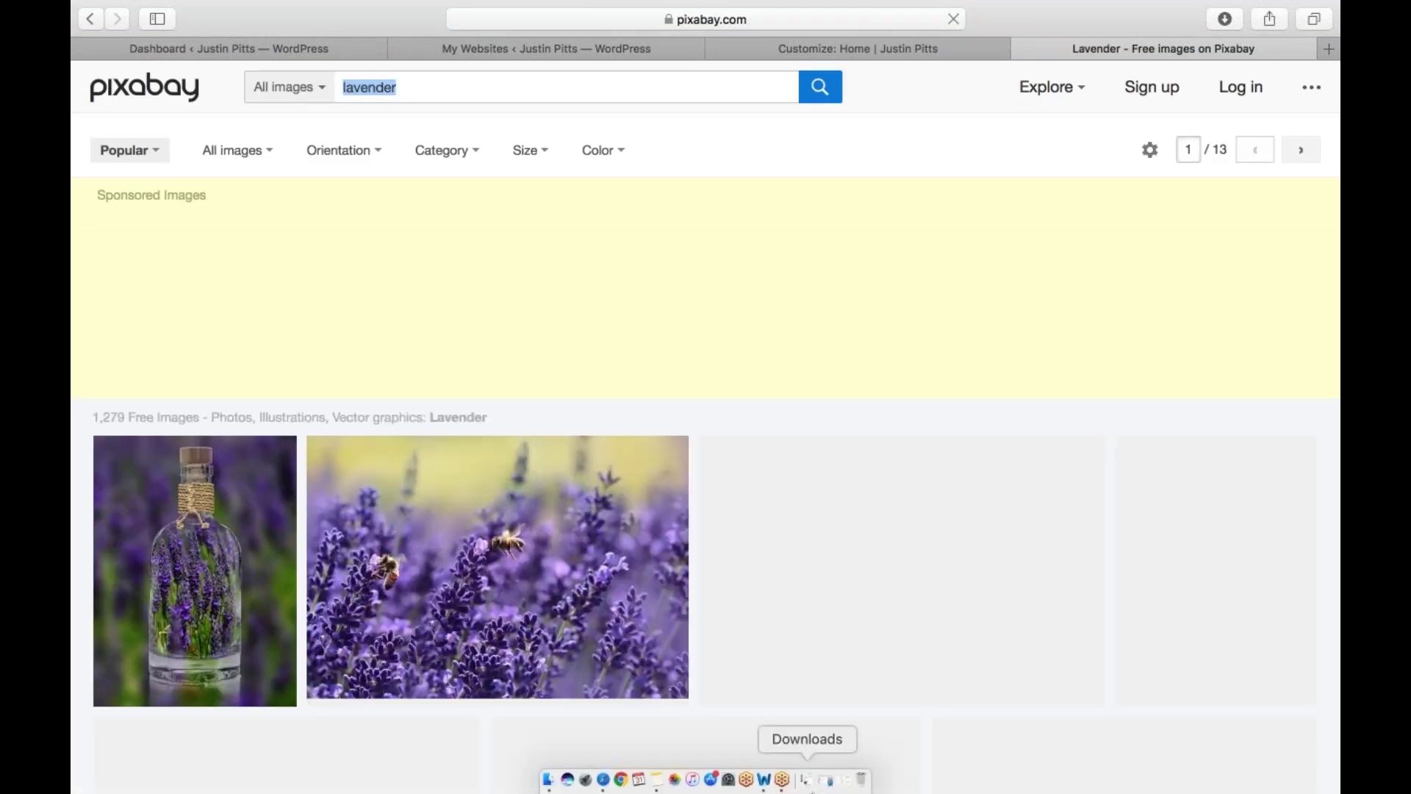
- Save the photo of bees on lavender to the Downloads folder and return to the site customizer
right_click(475, 588)
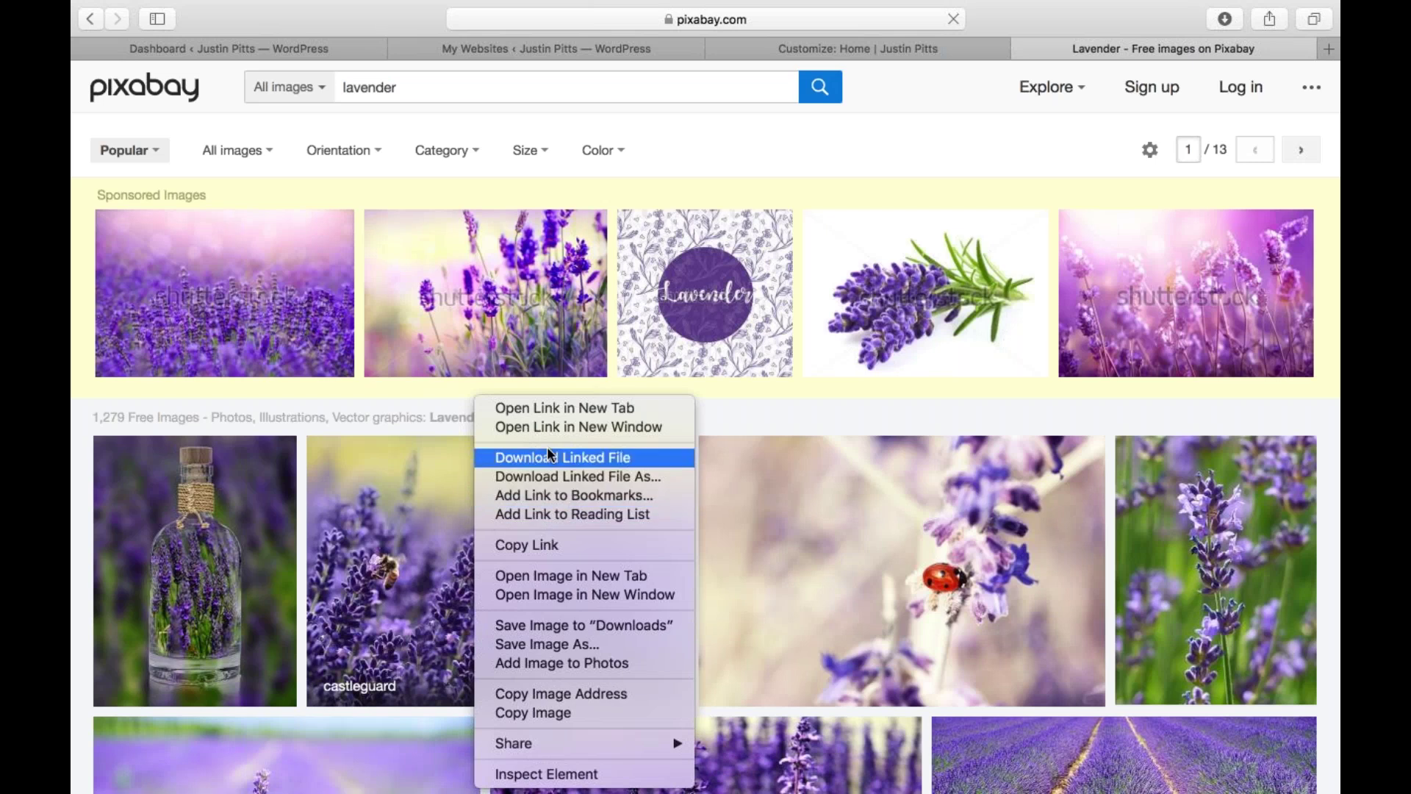
left_click(564, 622)
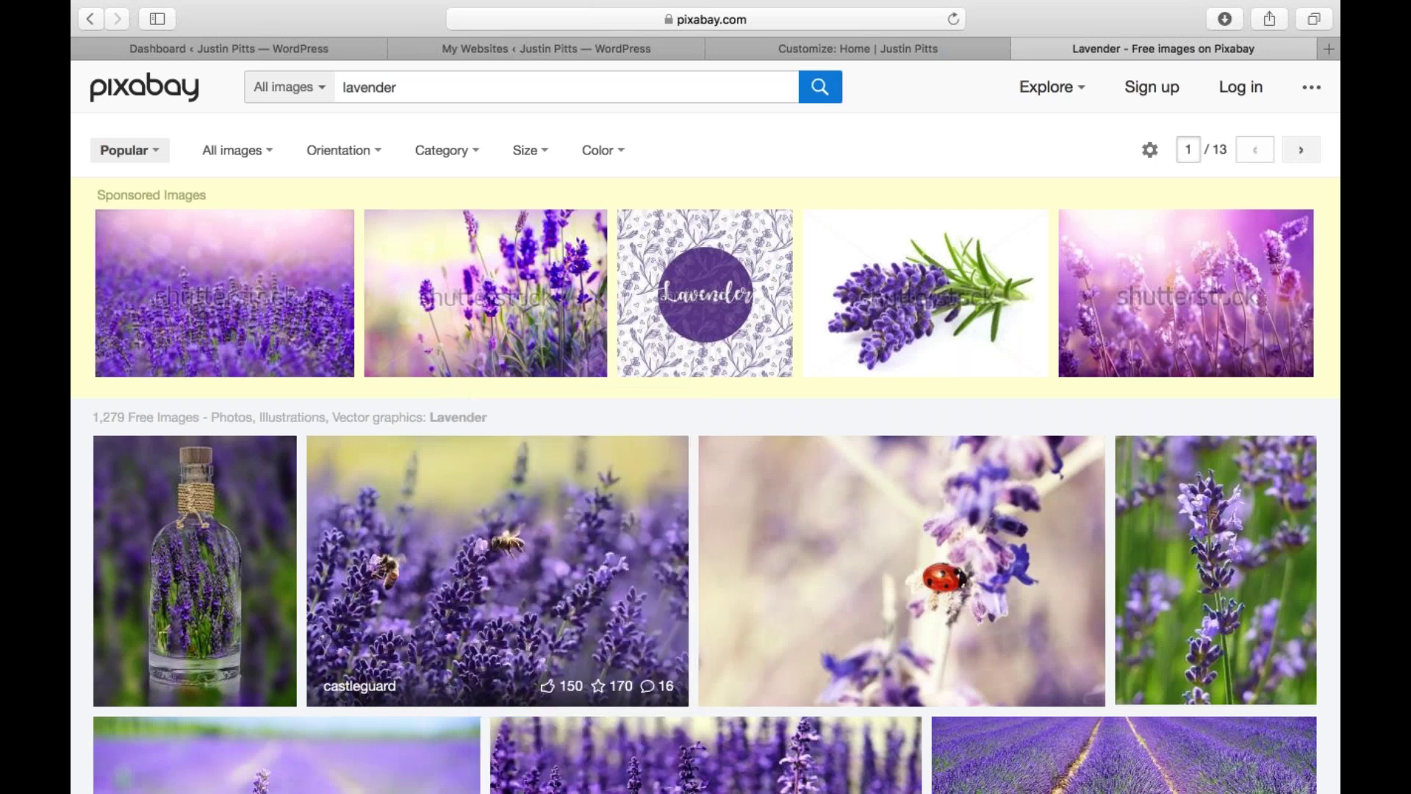
left_click(783, 46)
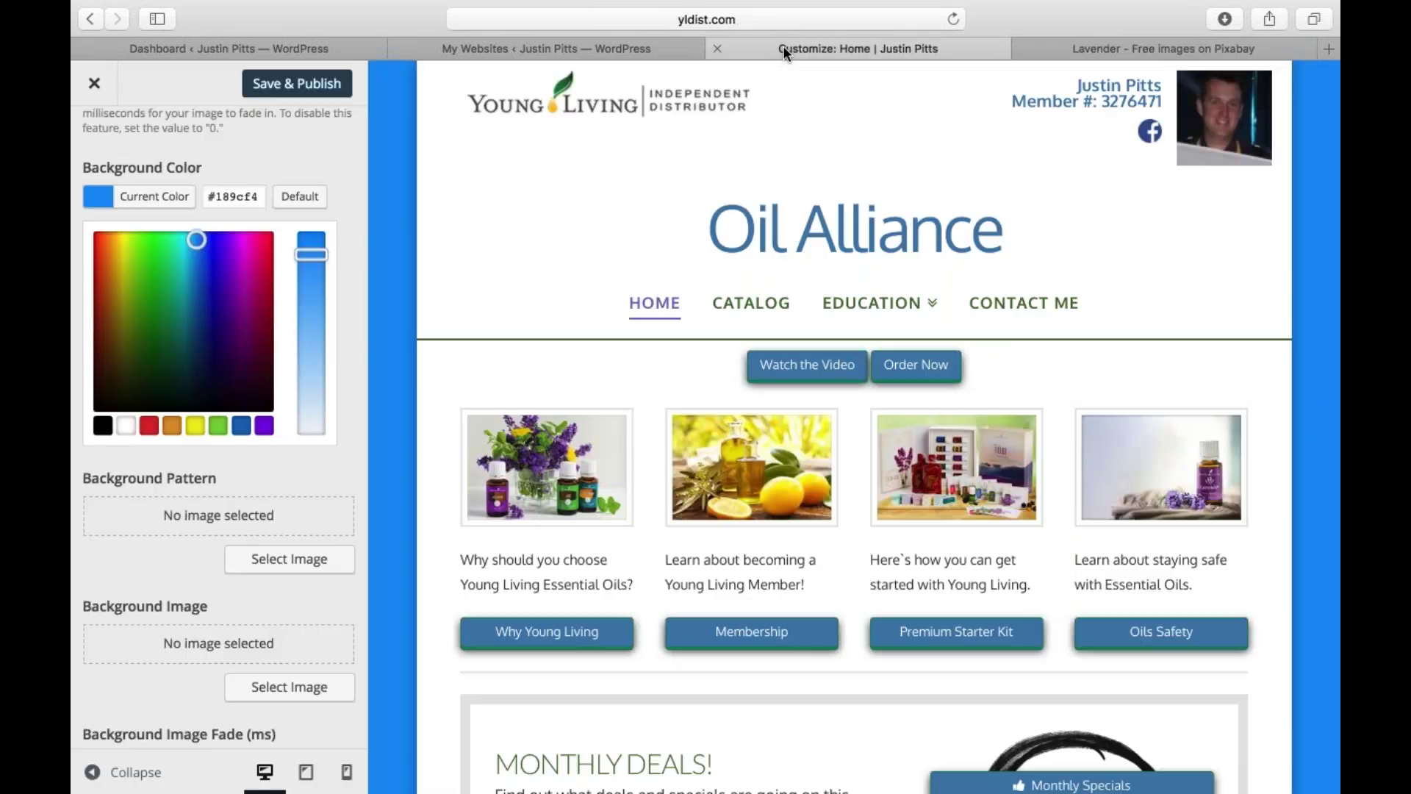
- Upload lavender-1537694__480.jpg from Downloads, choose it as the site's background image and review the background settings
left_click(278, 694)
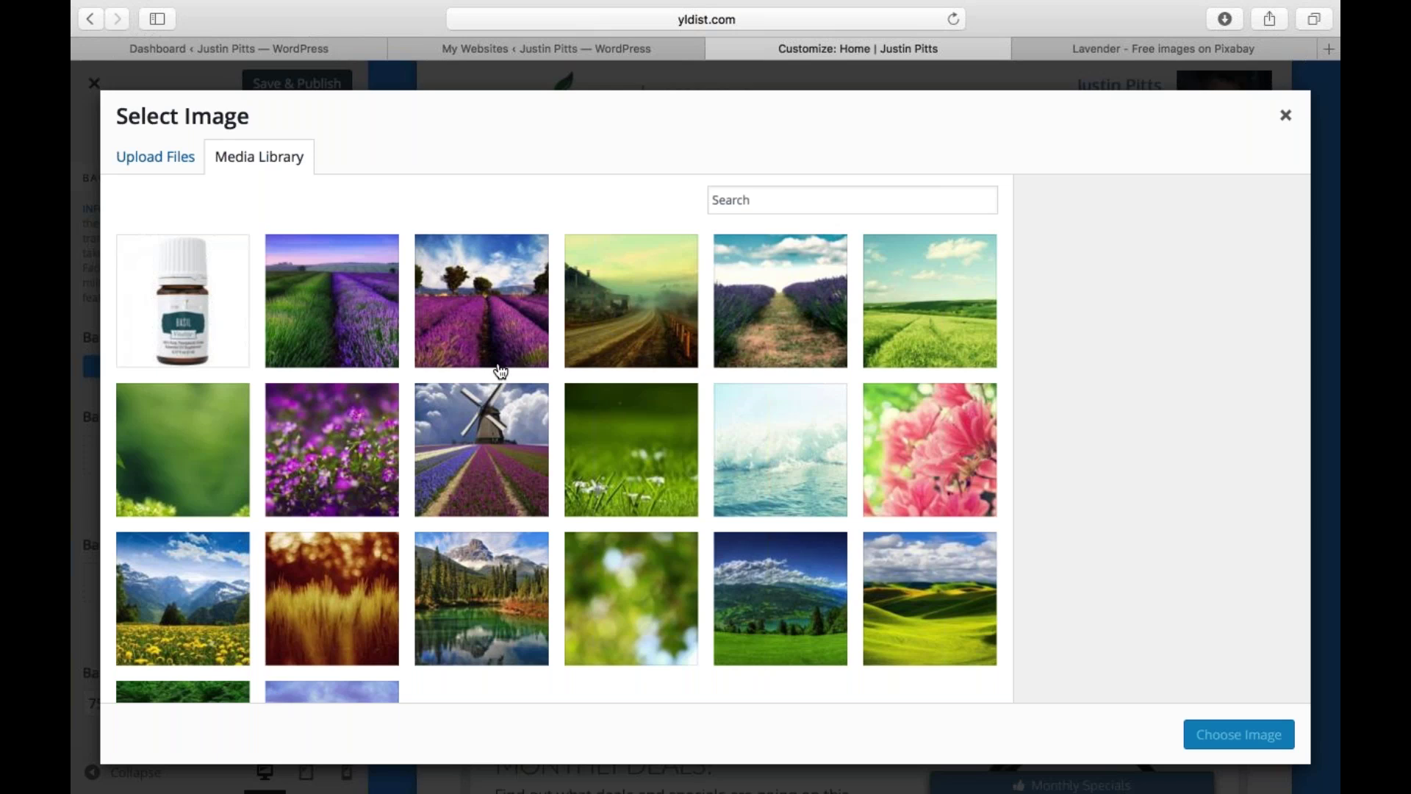
scroll(477, 357, "down", 1)
left_click(174, 156)
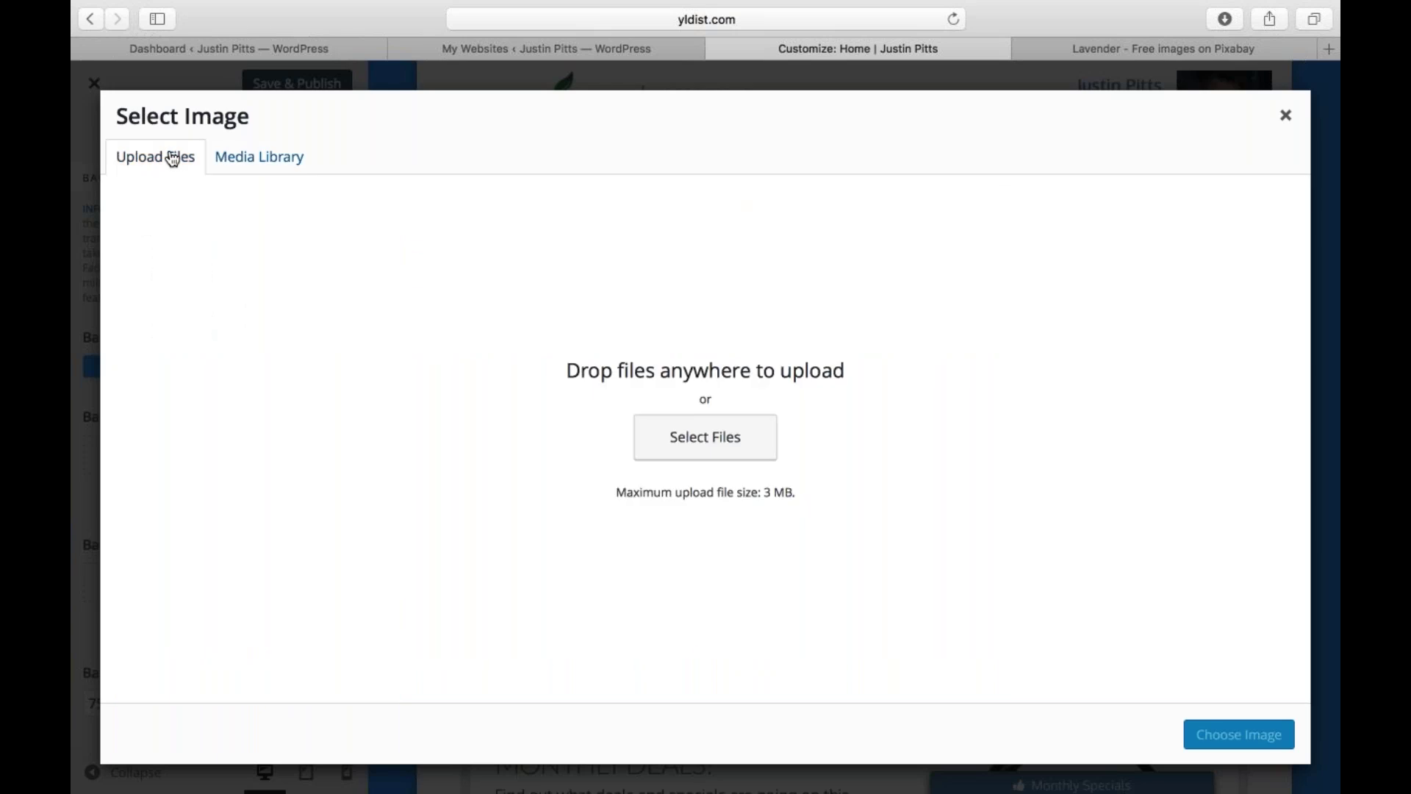
left_click(706, 456)
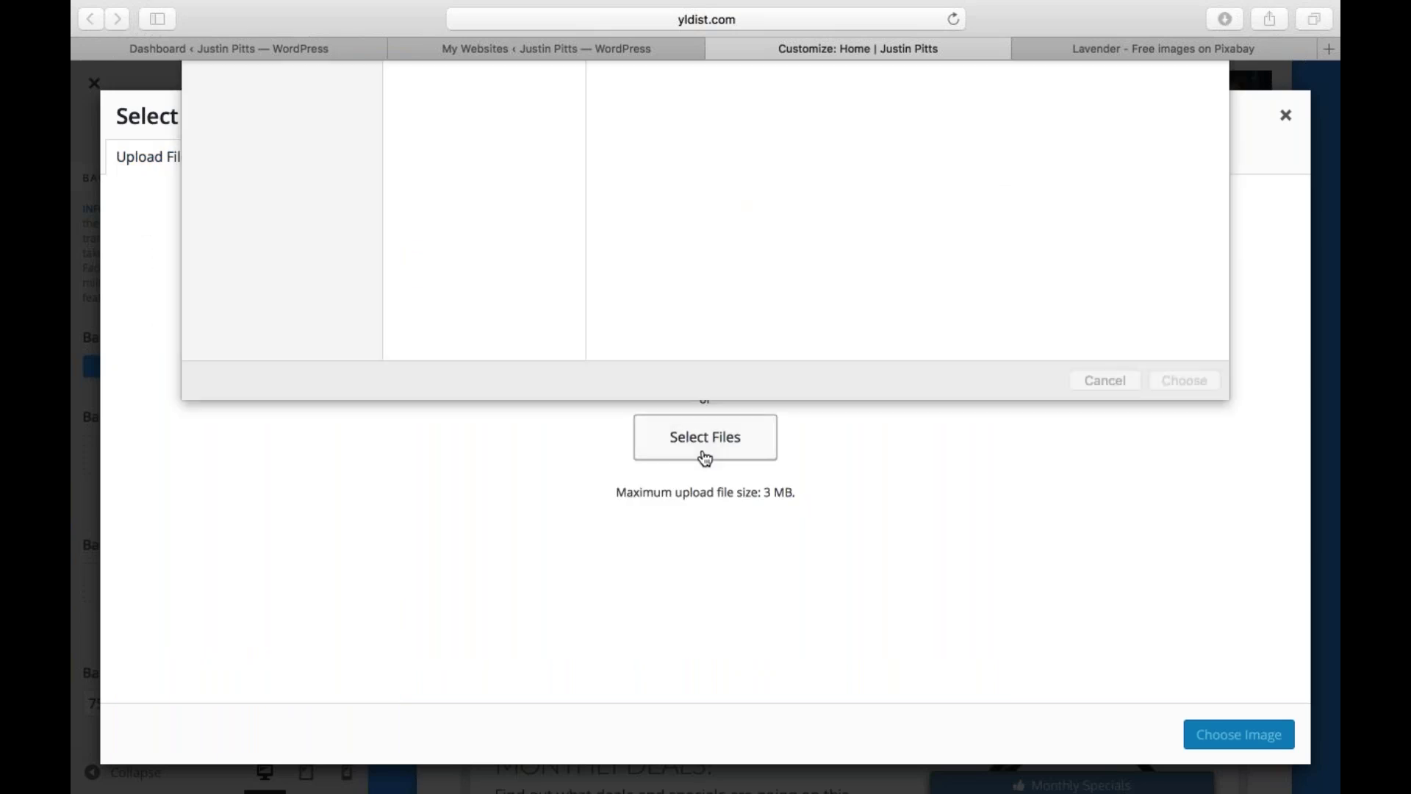
left_click(434, 110)
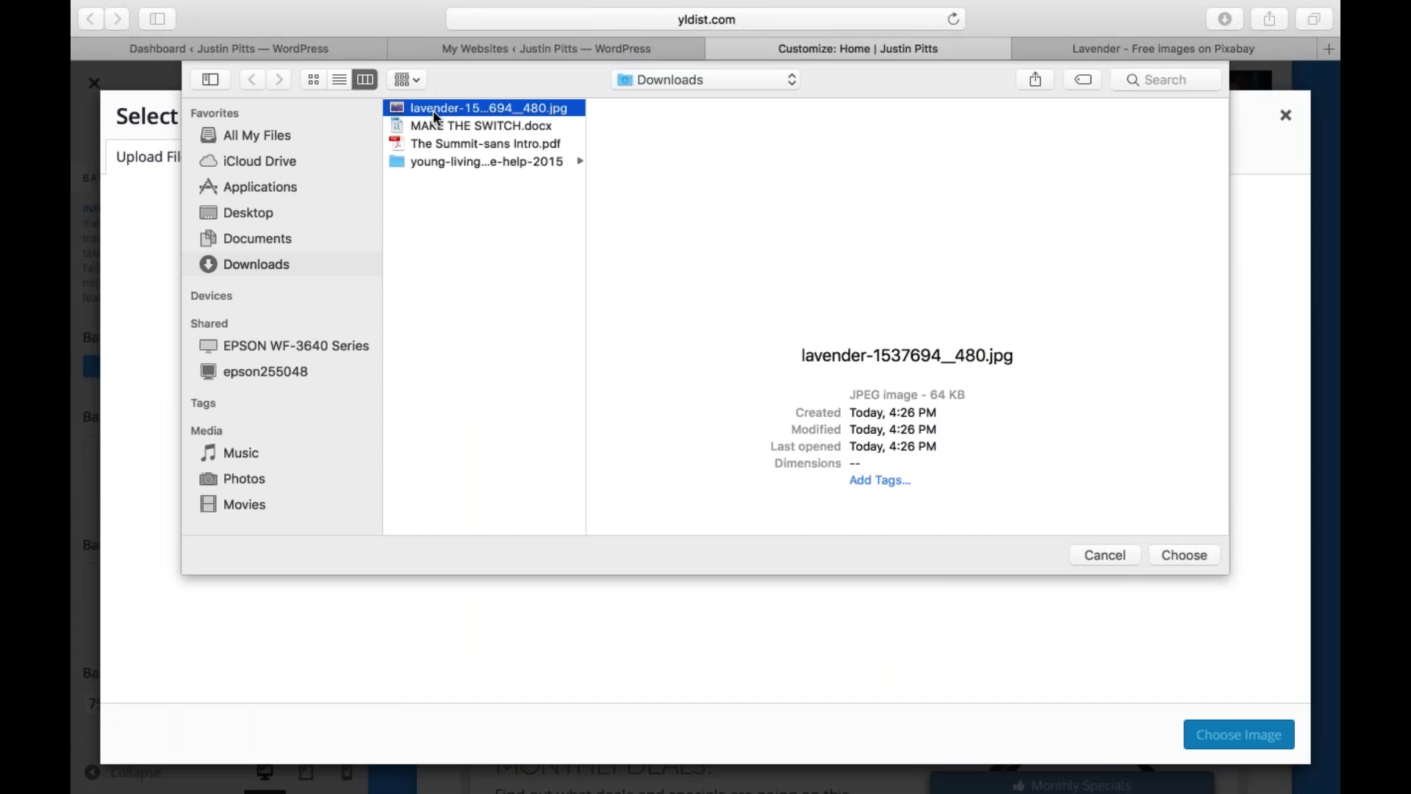
left_click(1182, 554)
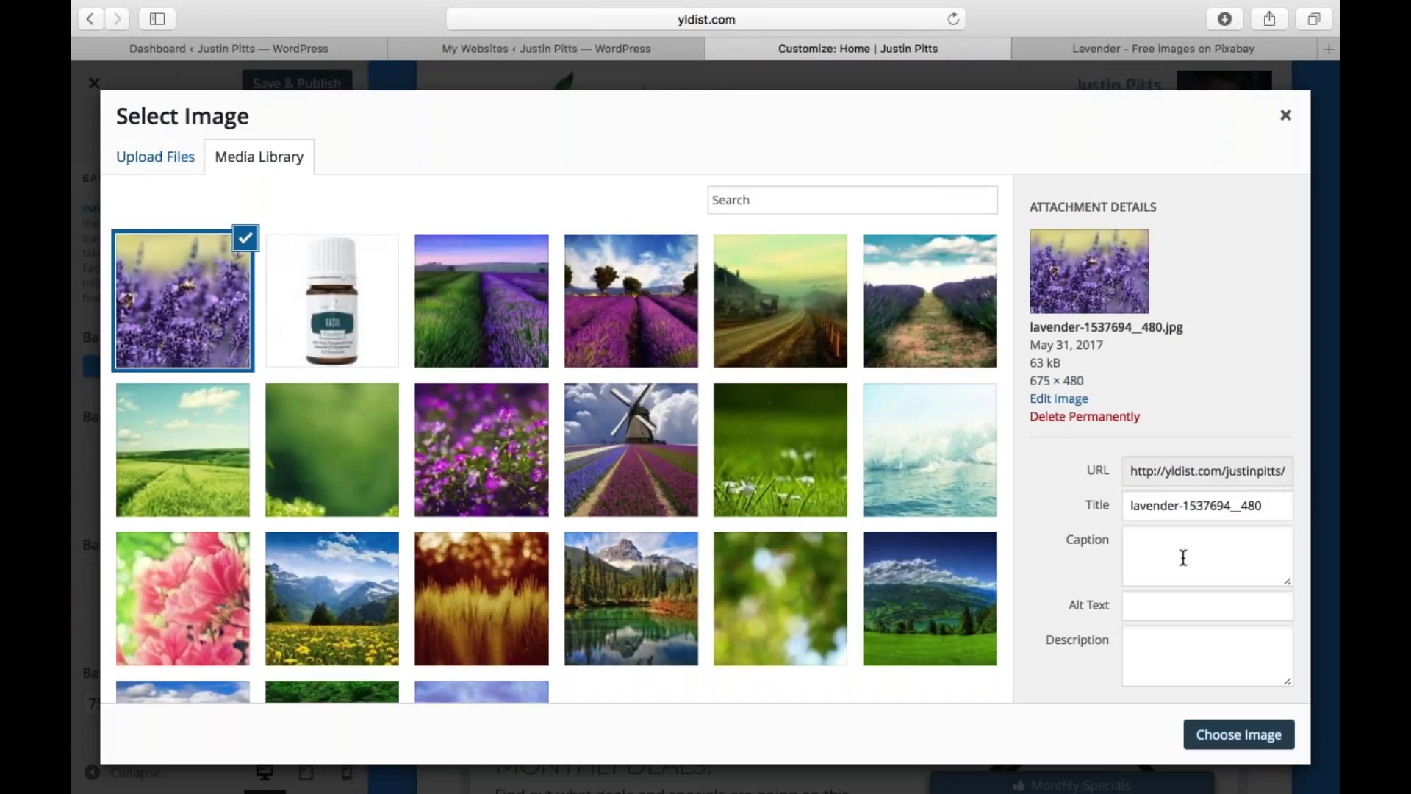
left_click(1239, 735)
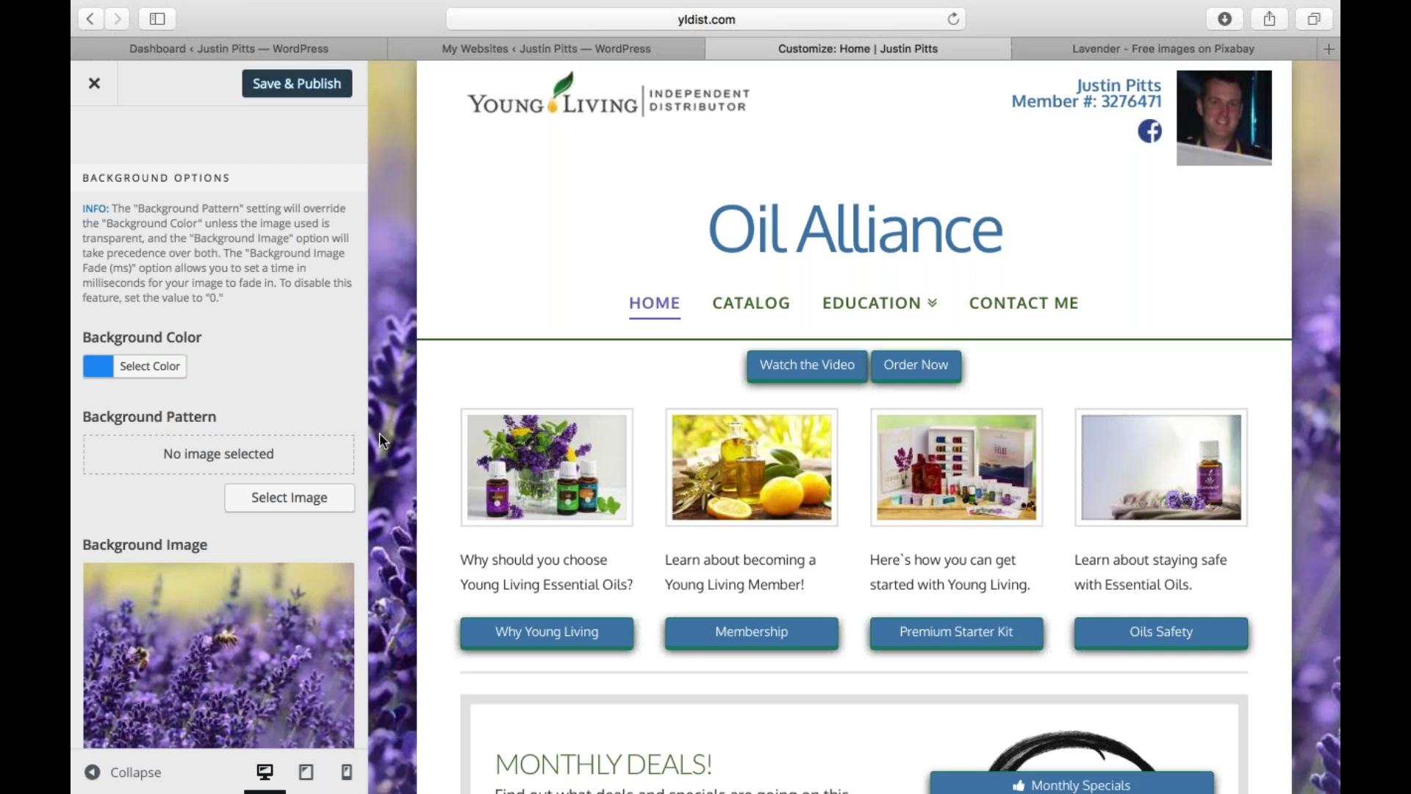
mouse_move(74, 450)
scroll(220, 441, "down", 5)
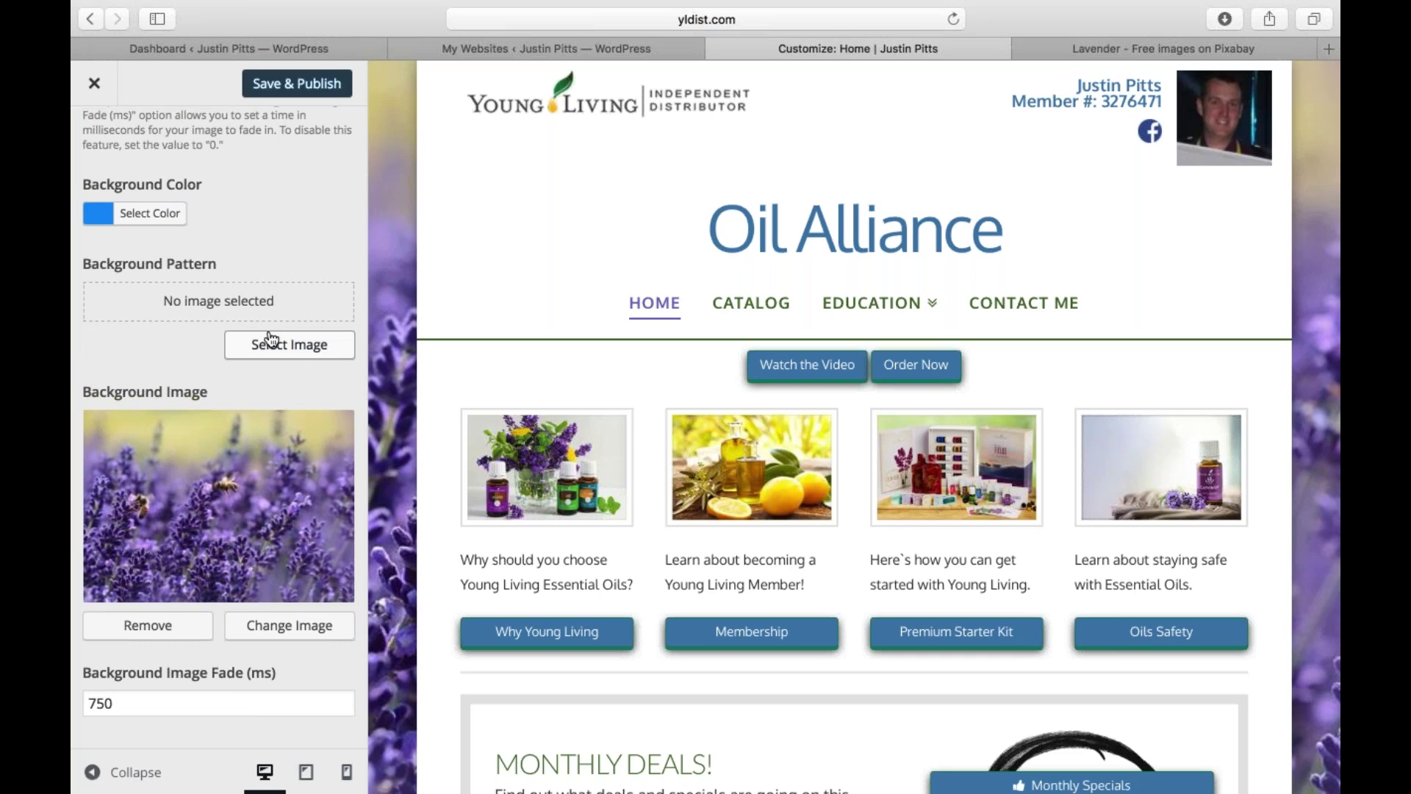
- Leave Layout and Design, open the Typography section and set the logo font to Passero One
scroll(272, 339, "up", 10)
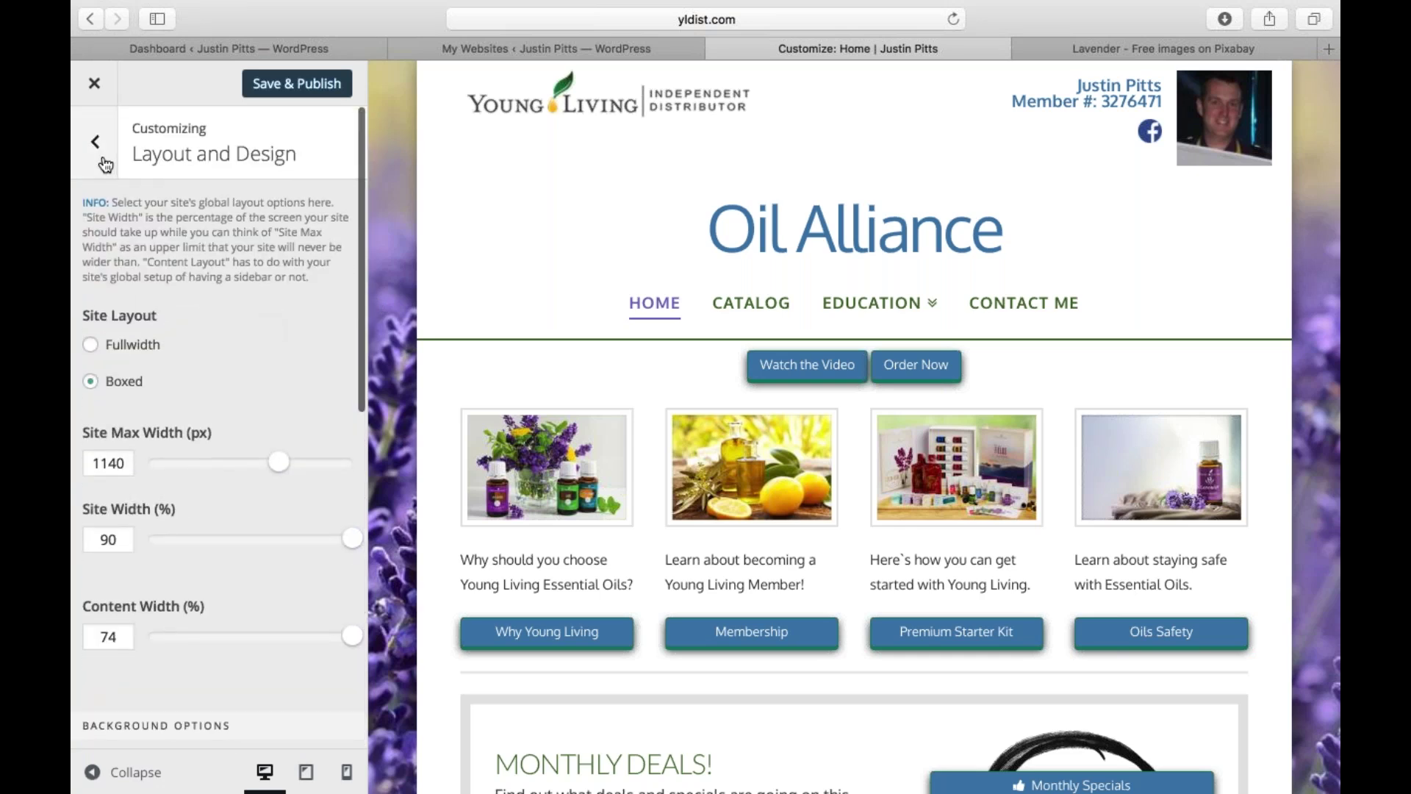
left_click(103, 162)
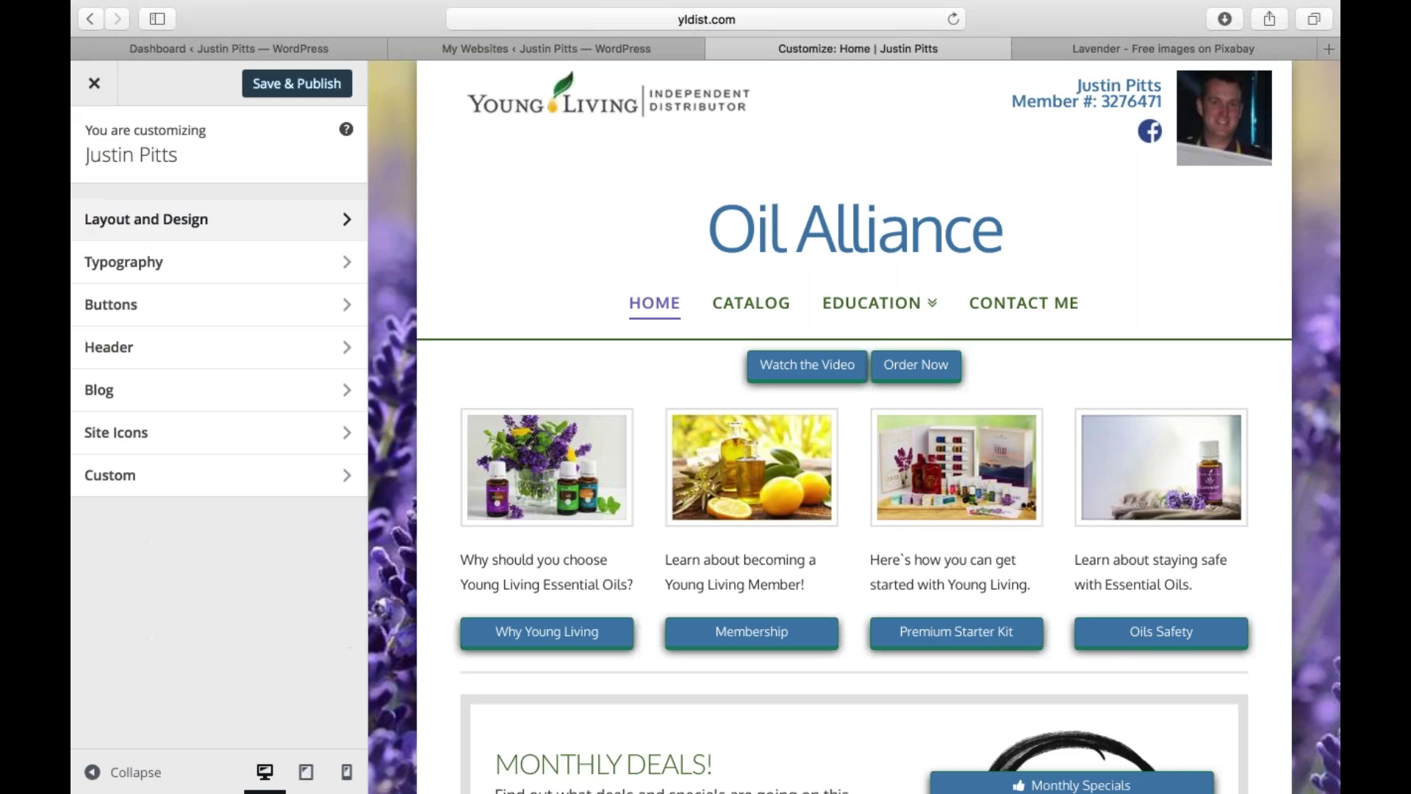
left_click(282, 269)
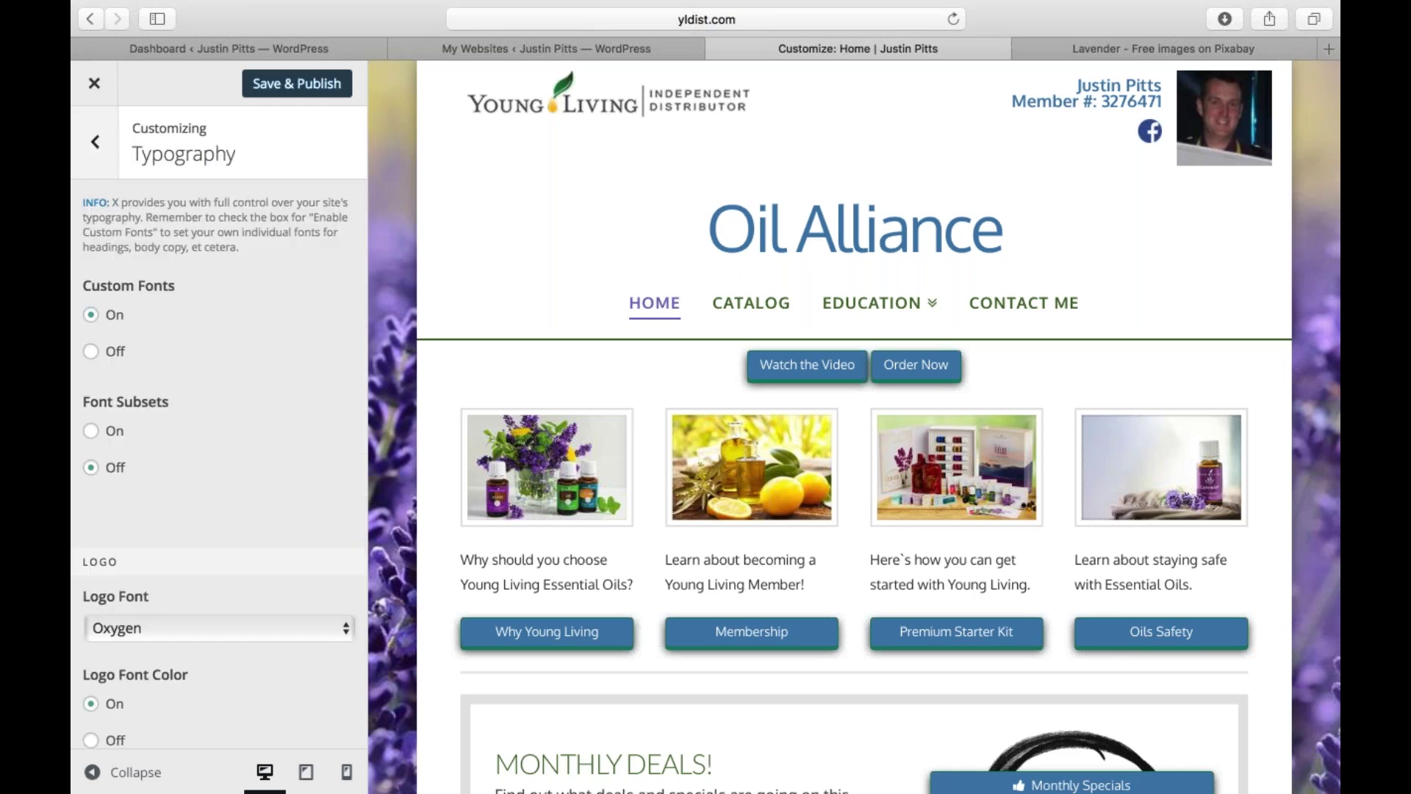
scroll(250, 328, "down", 4)
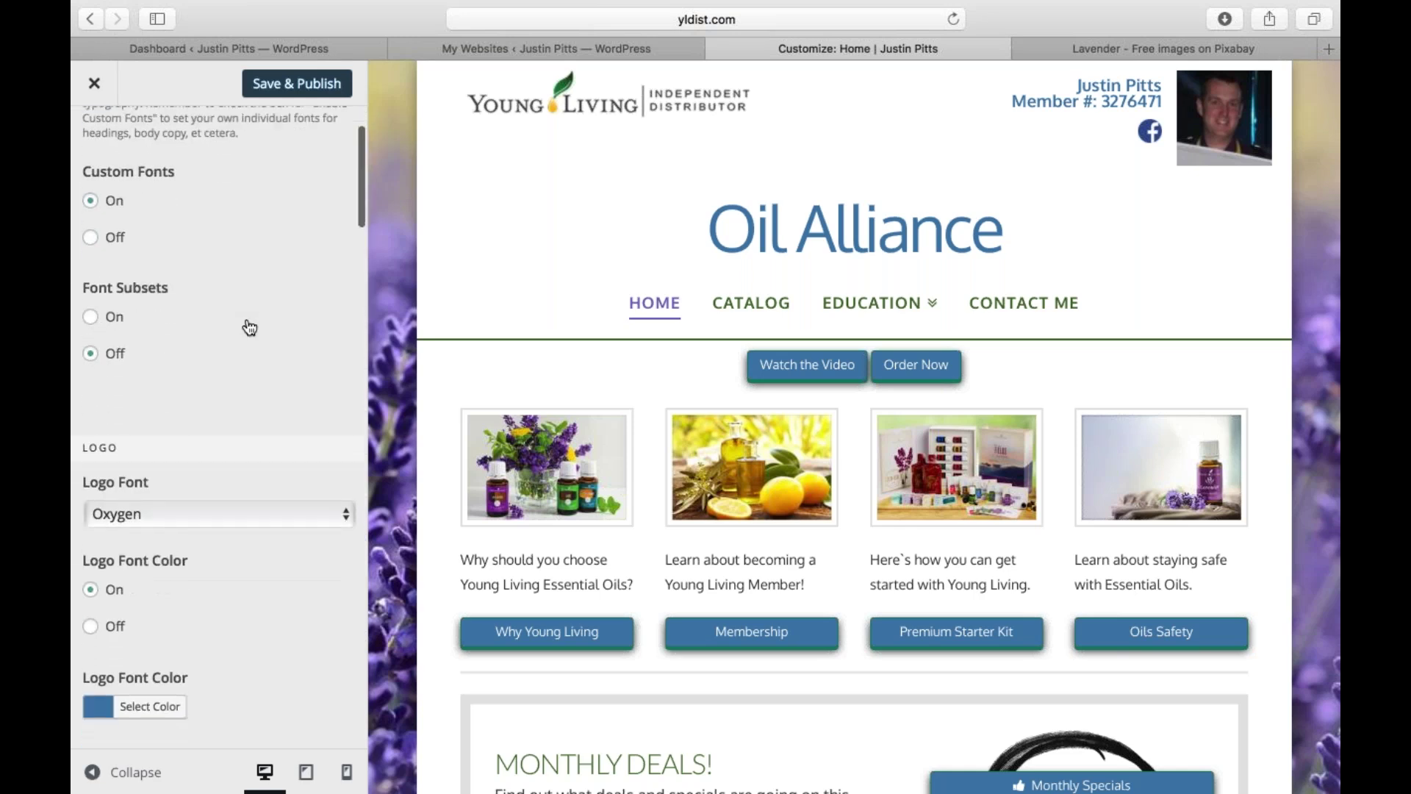
scroll(250, 327, "down", 5)
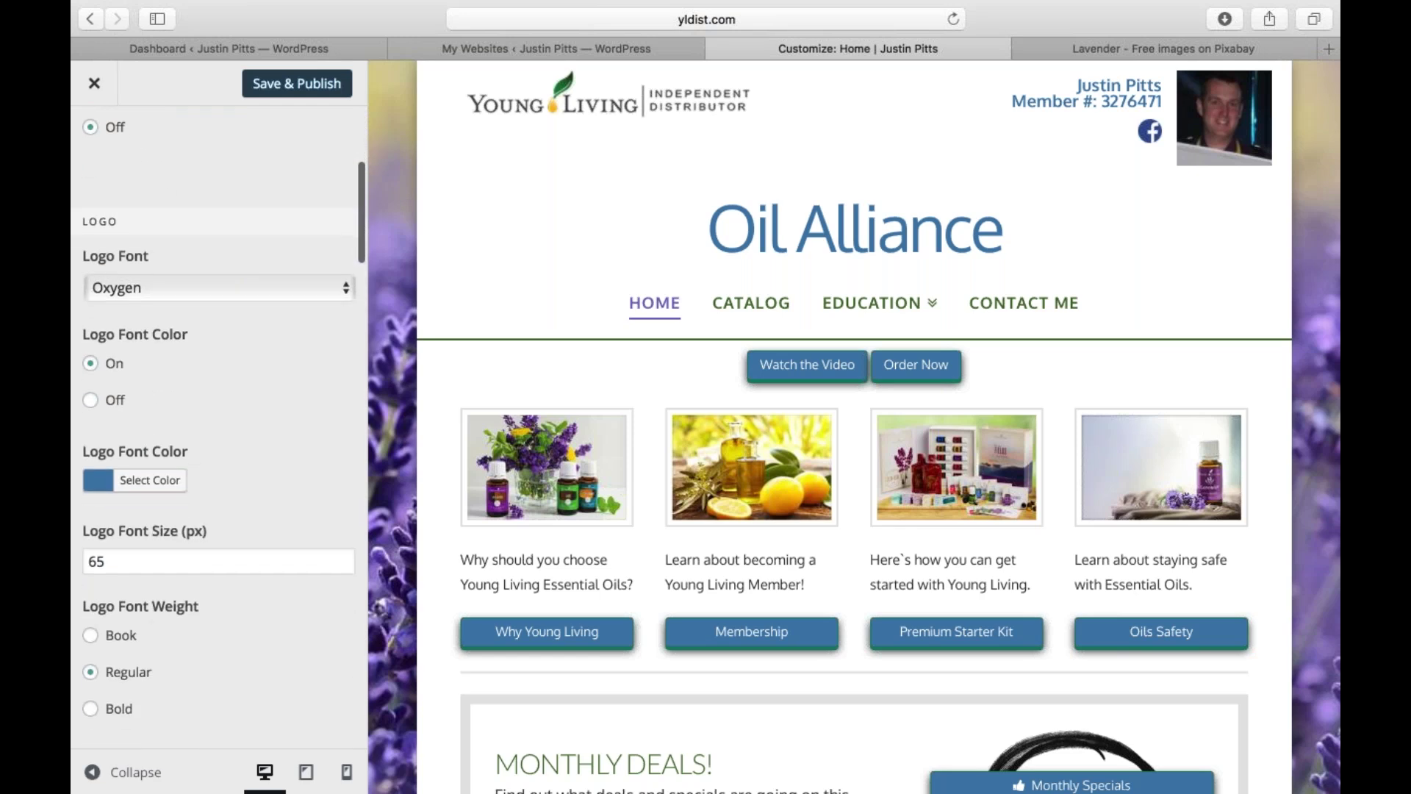
left_click(346, 288)
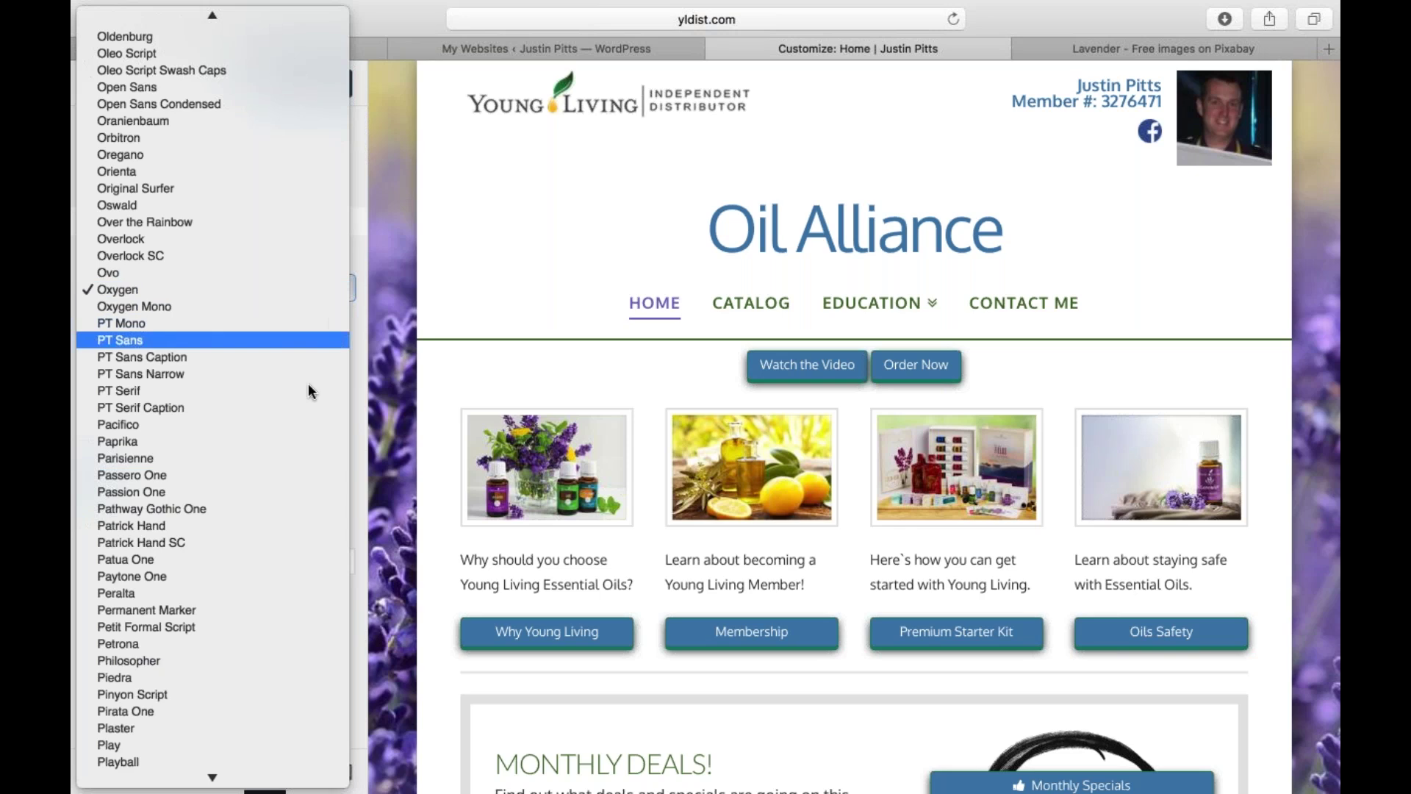
left_click(284, 472)
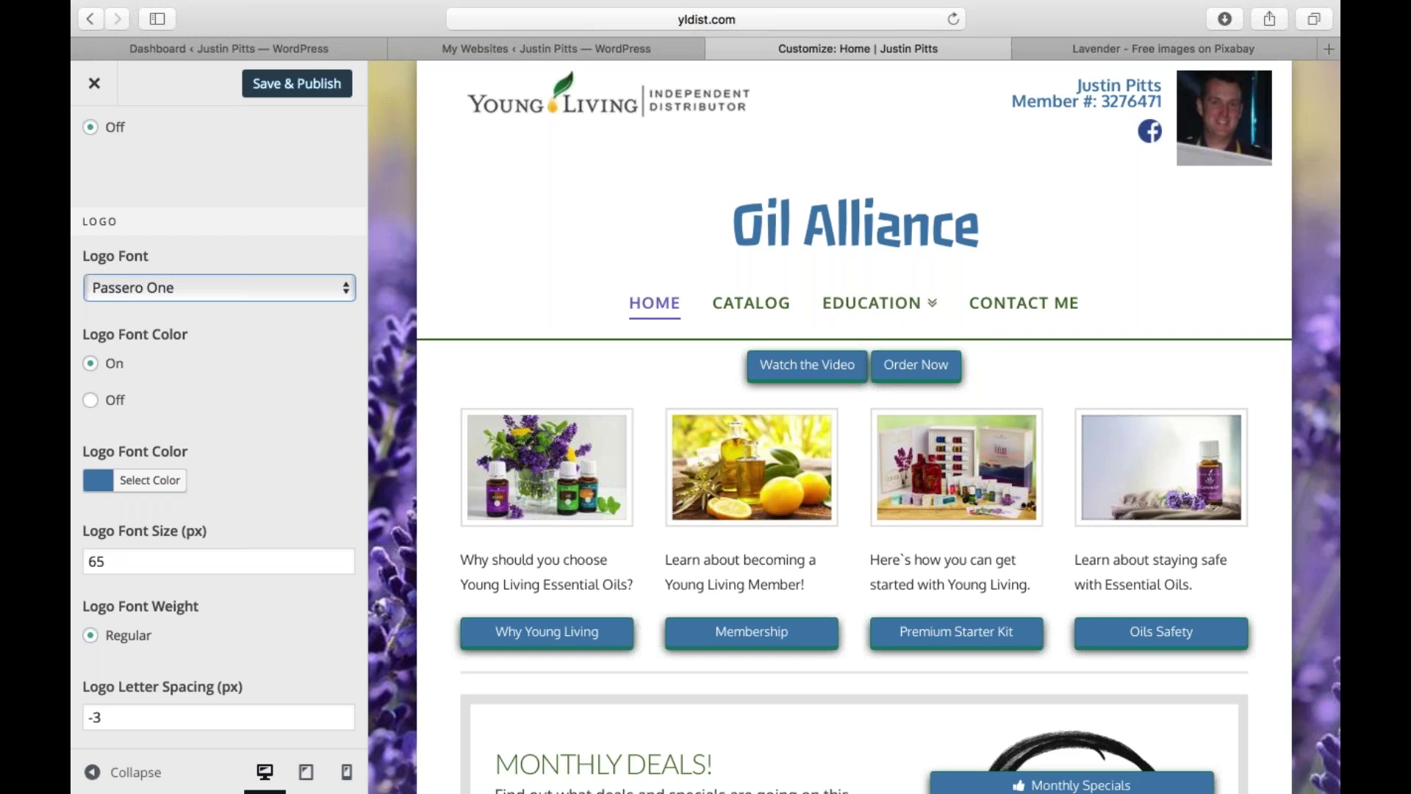
- Change the logo font color to the purple #9d5dea
left_click(131, 483)
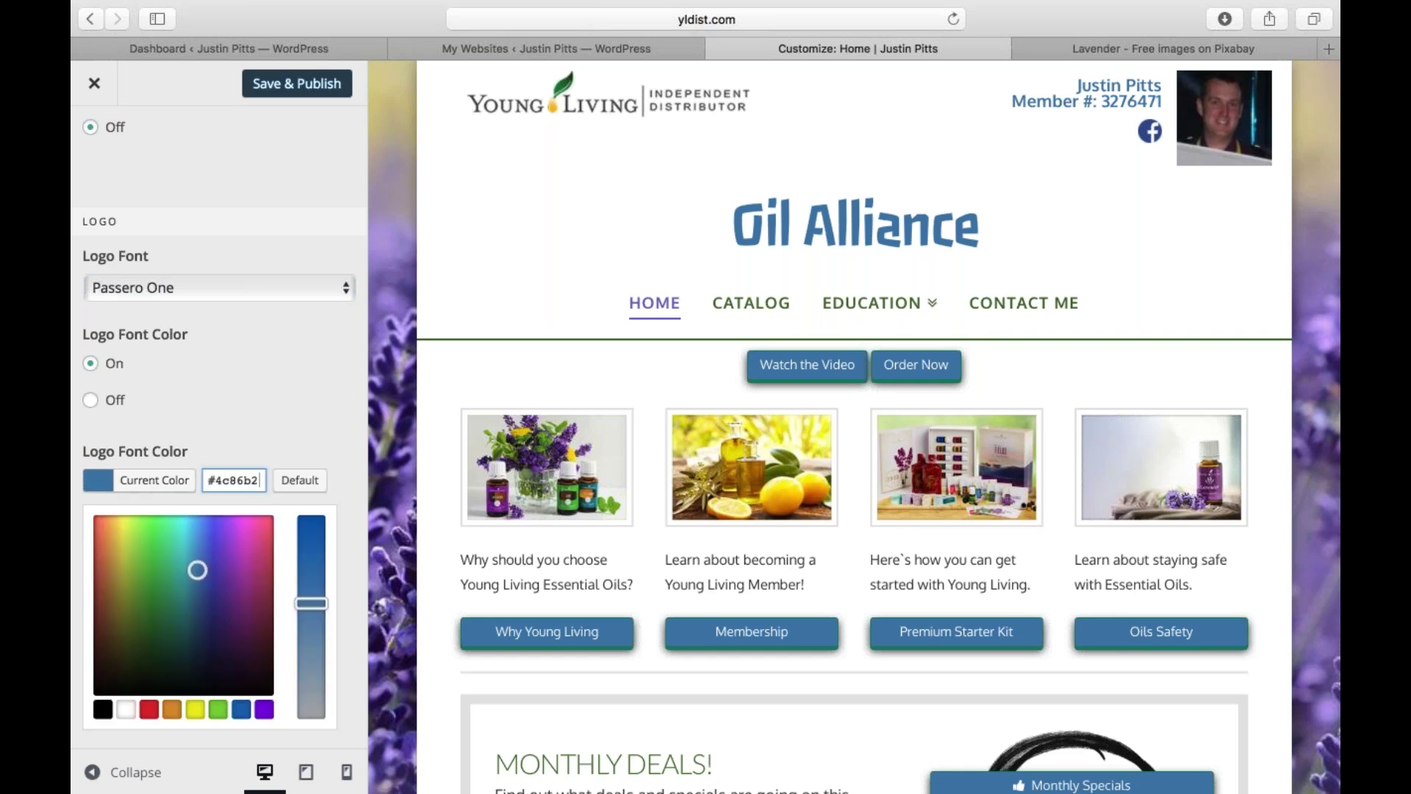
left_click_drag(196, 572, 95, 516)
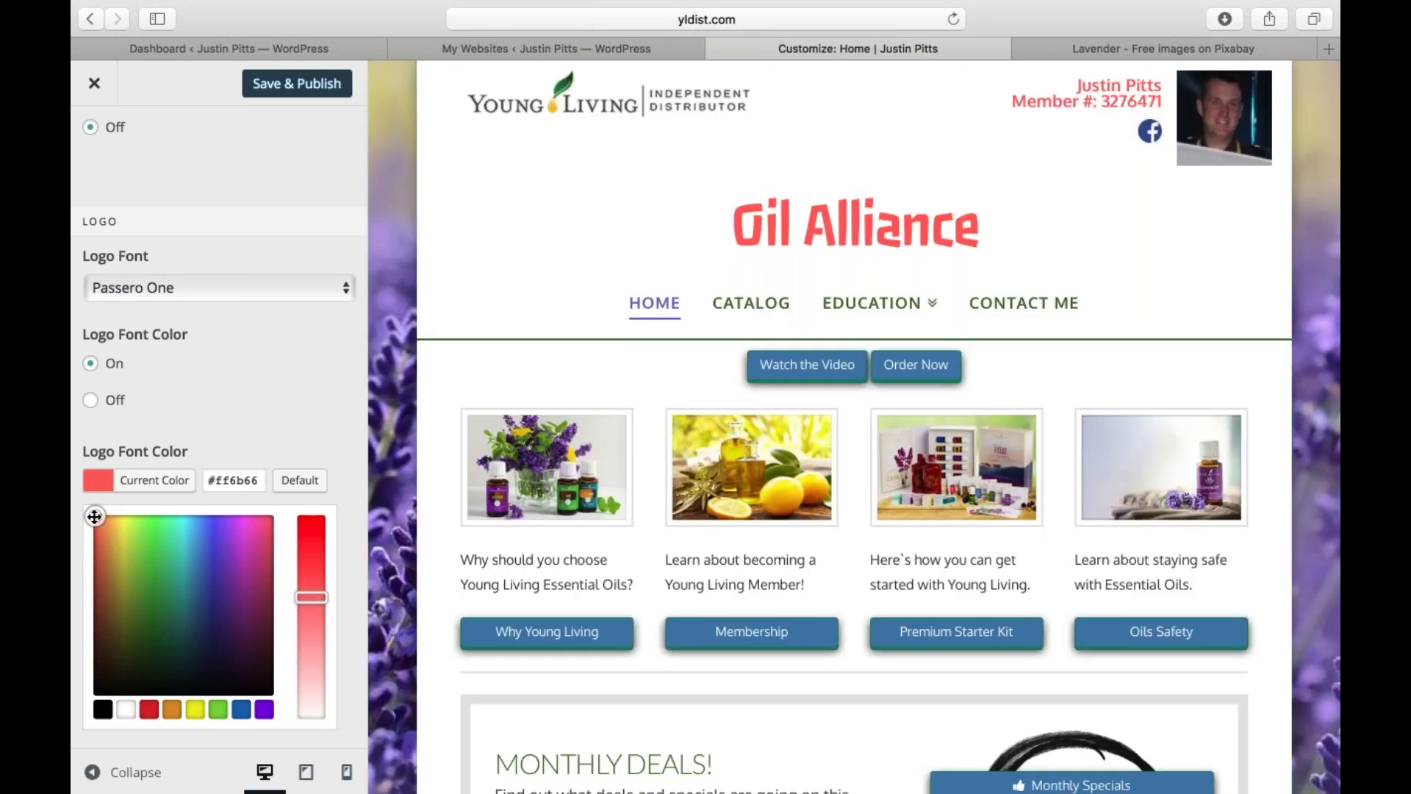
left_click(212, 534)
left_click(229, 530)
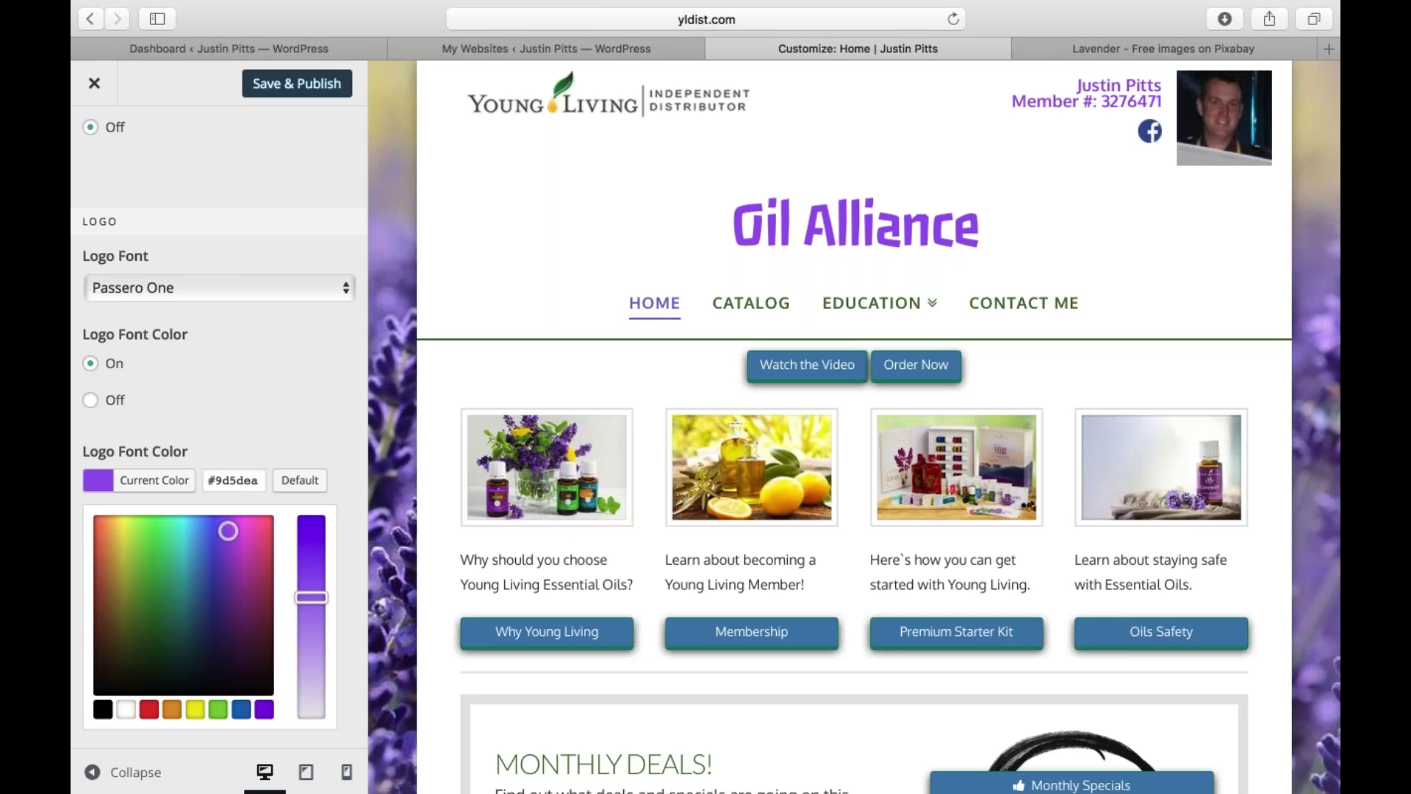
- Try a logo font size of 80 px and settle on 120 px
scroll(221, 426, "down", 5)
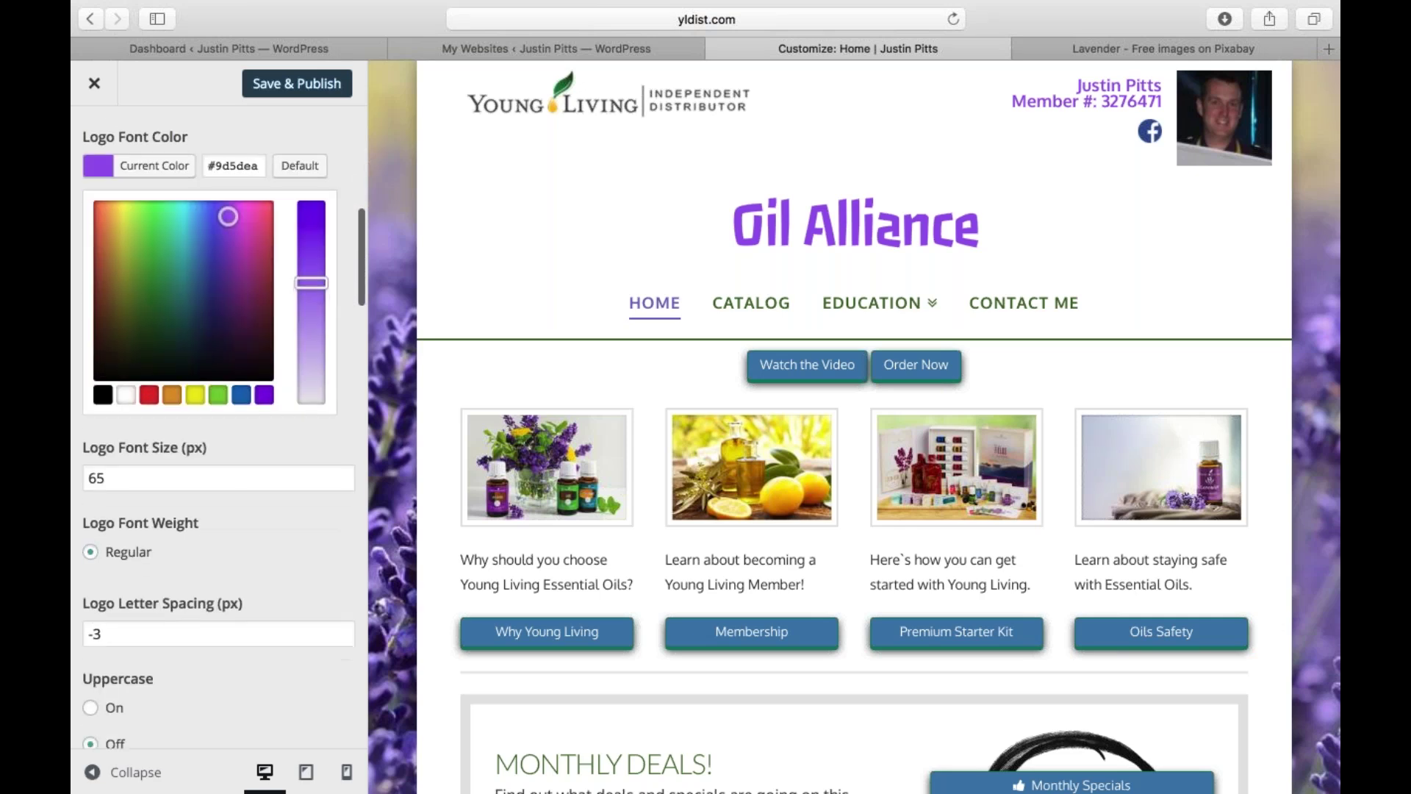
left_click(152, 477)
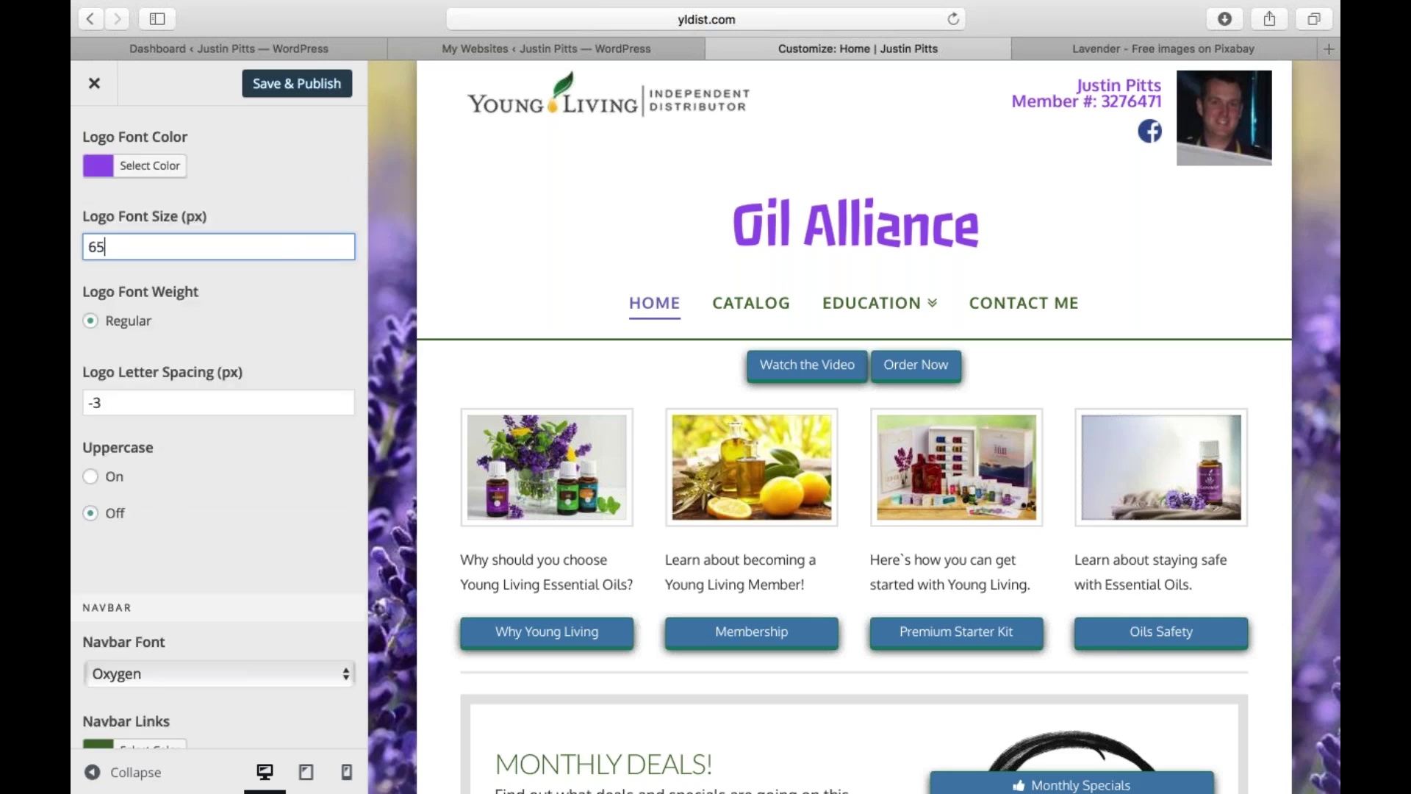
key("BackSpace")
key("BackSpace")
type("80")
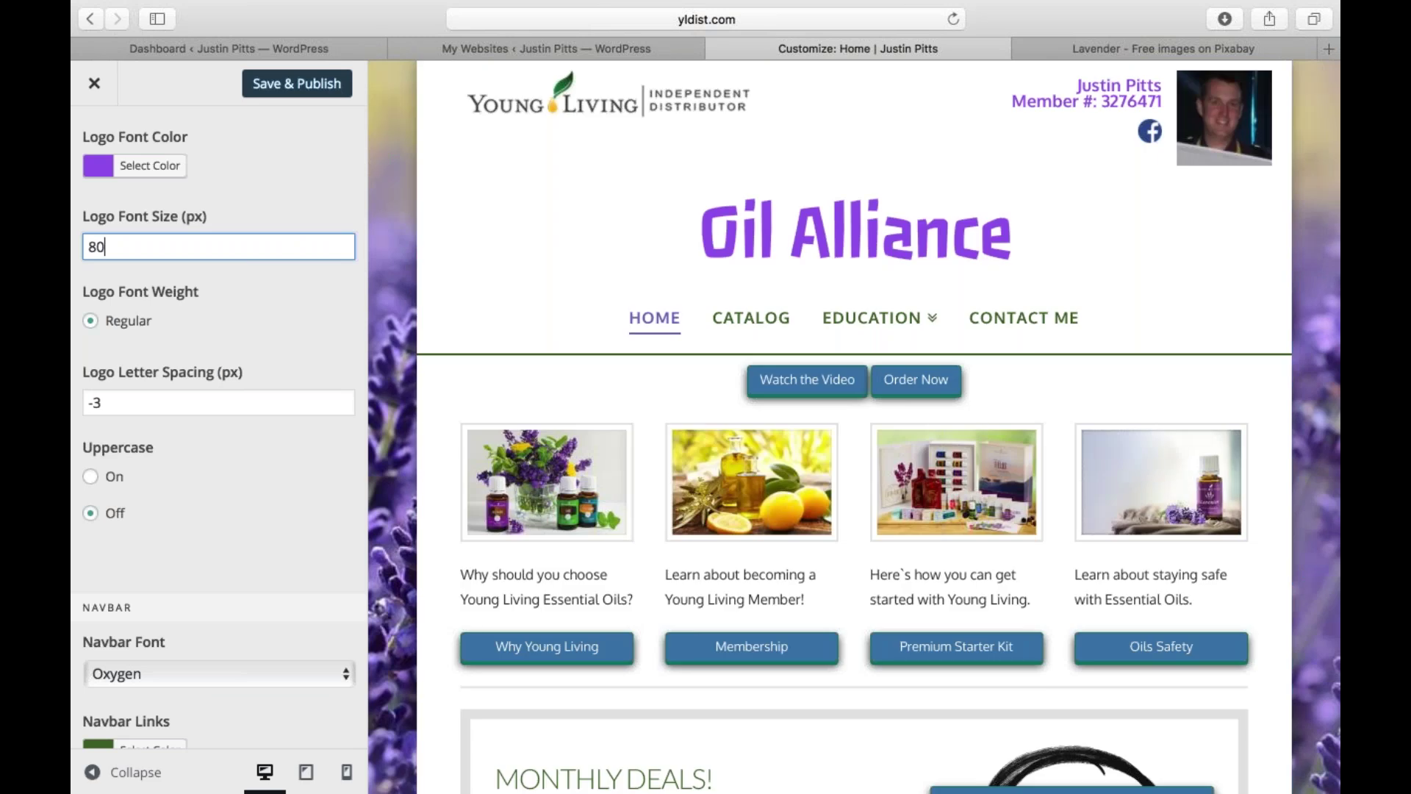
key("BackSpace")
key("BackSpace")
type("120")
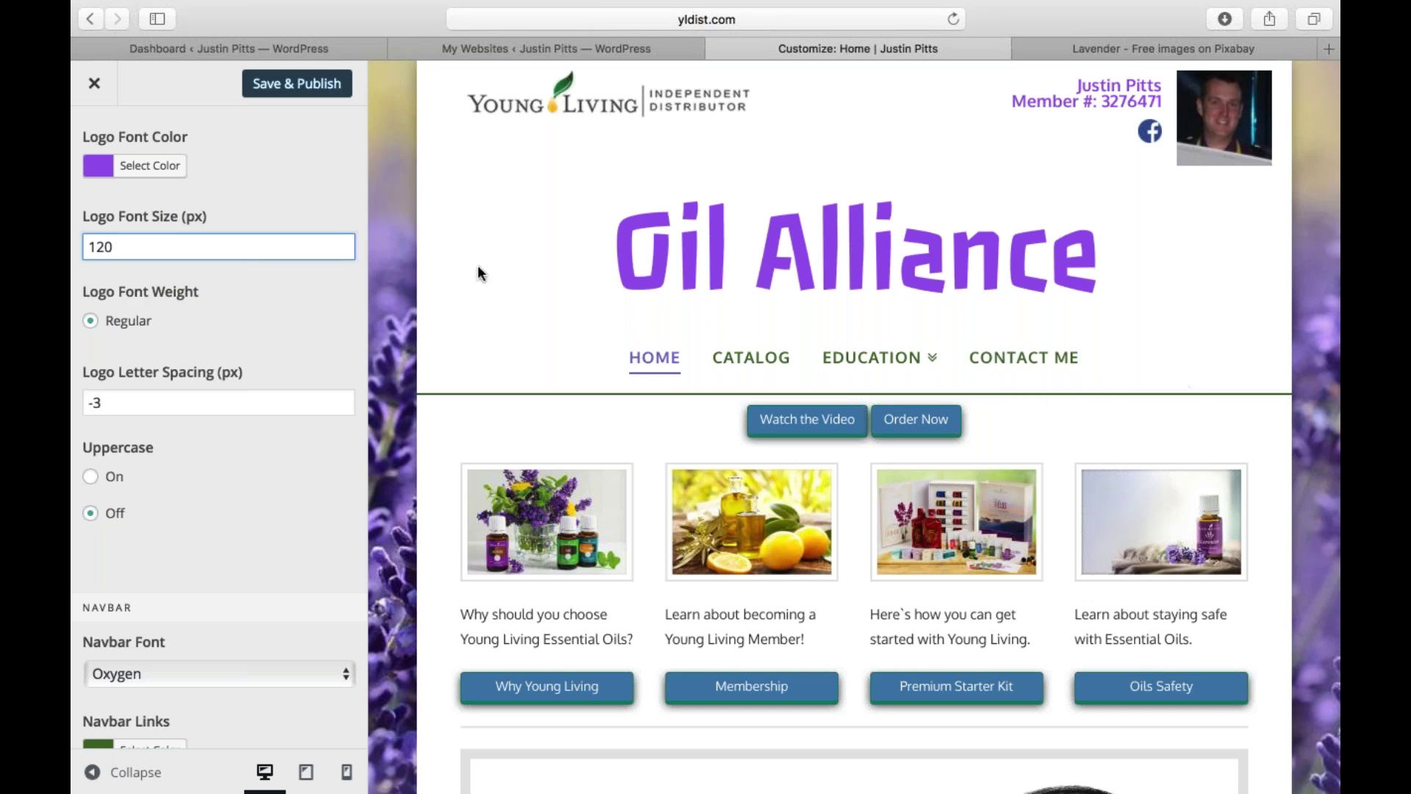
- Turn on uppercase for the logo text
scroll(301, 300, "down", 1)
scroll(299, 294, "down", 6)
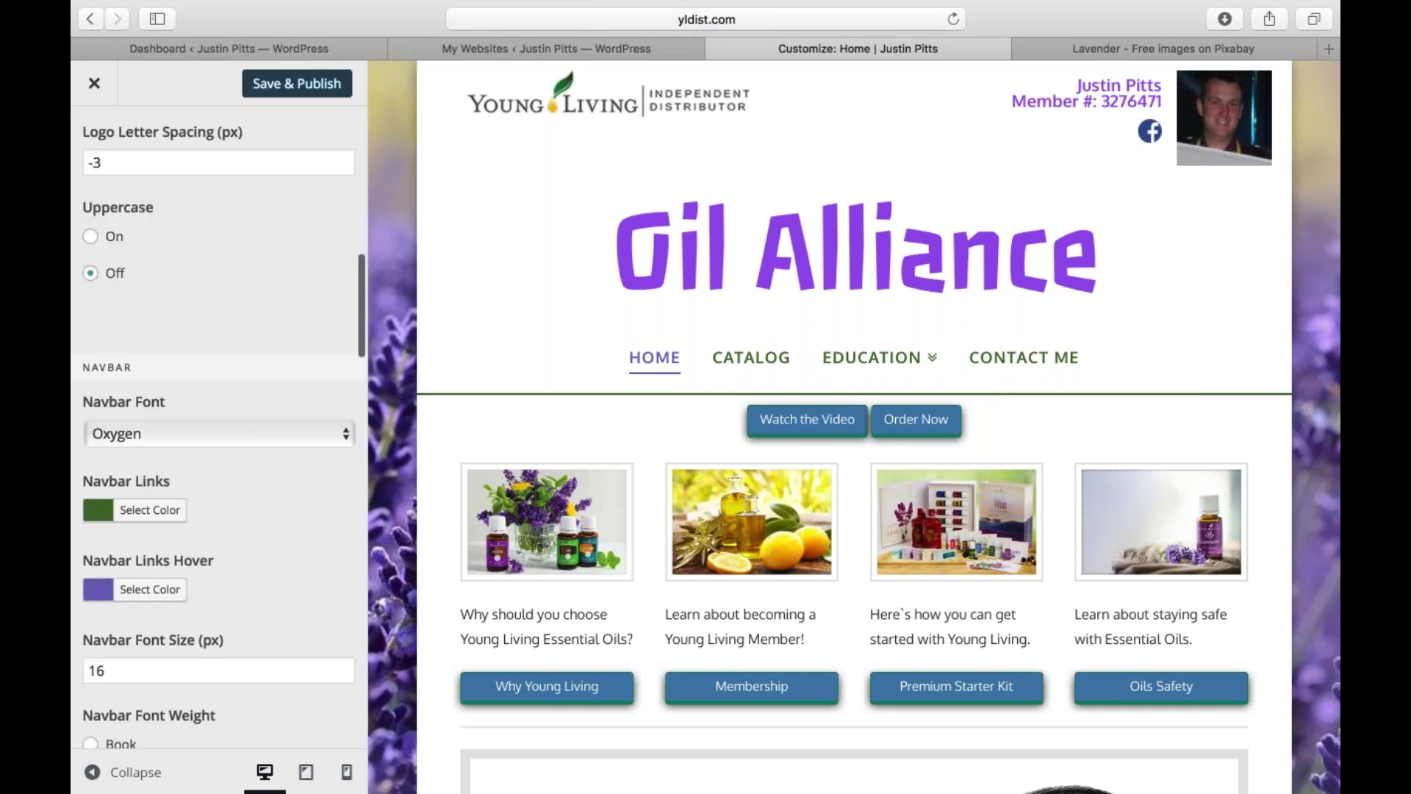
left_click(91, 236)
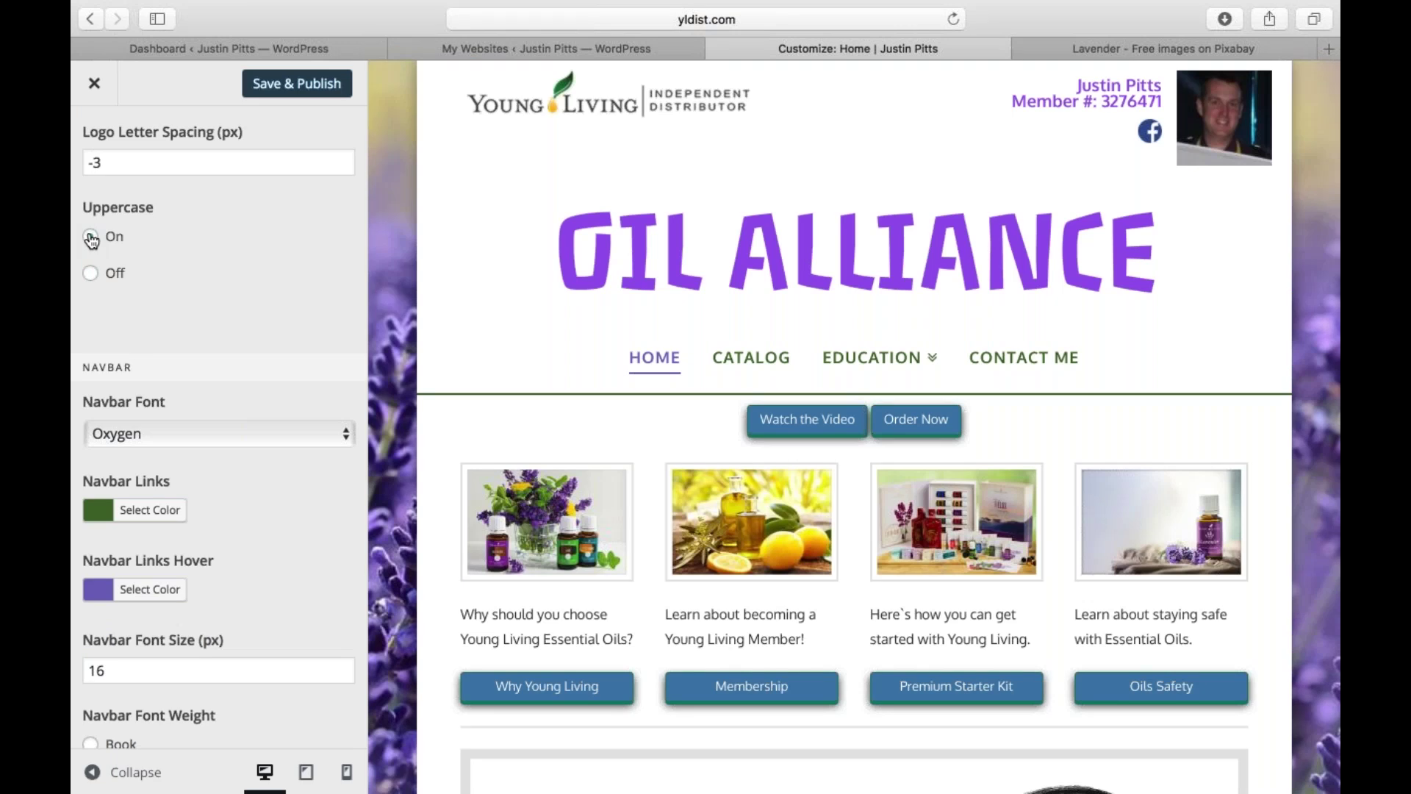
- Set the navbar links color to the coral red #fc716c and the navbar links hover color to the dark green #2e512d
scroll(209, 294, "down", 5)
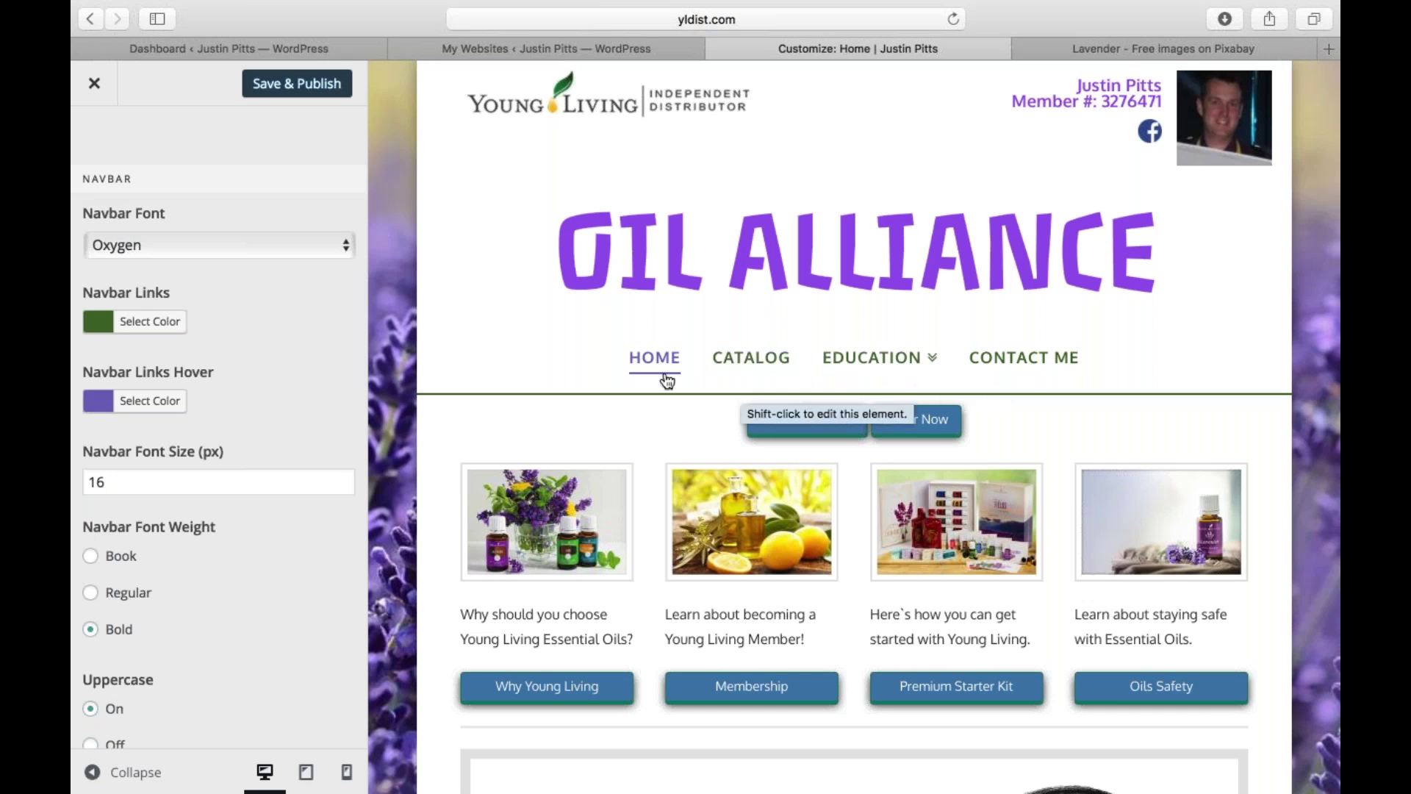
left_click(136, 330)
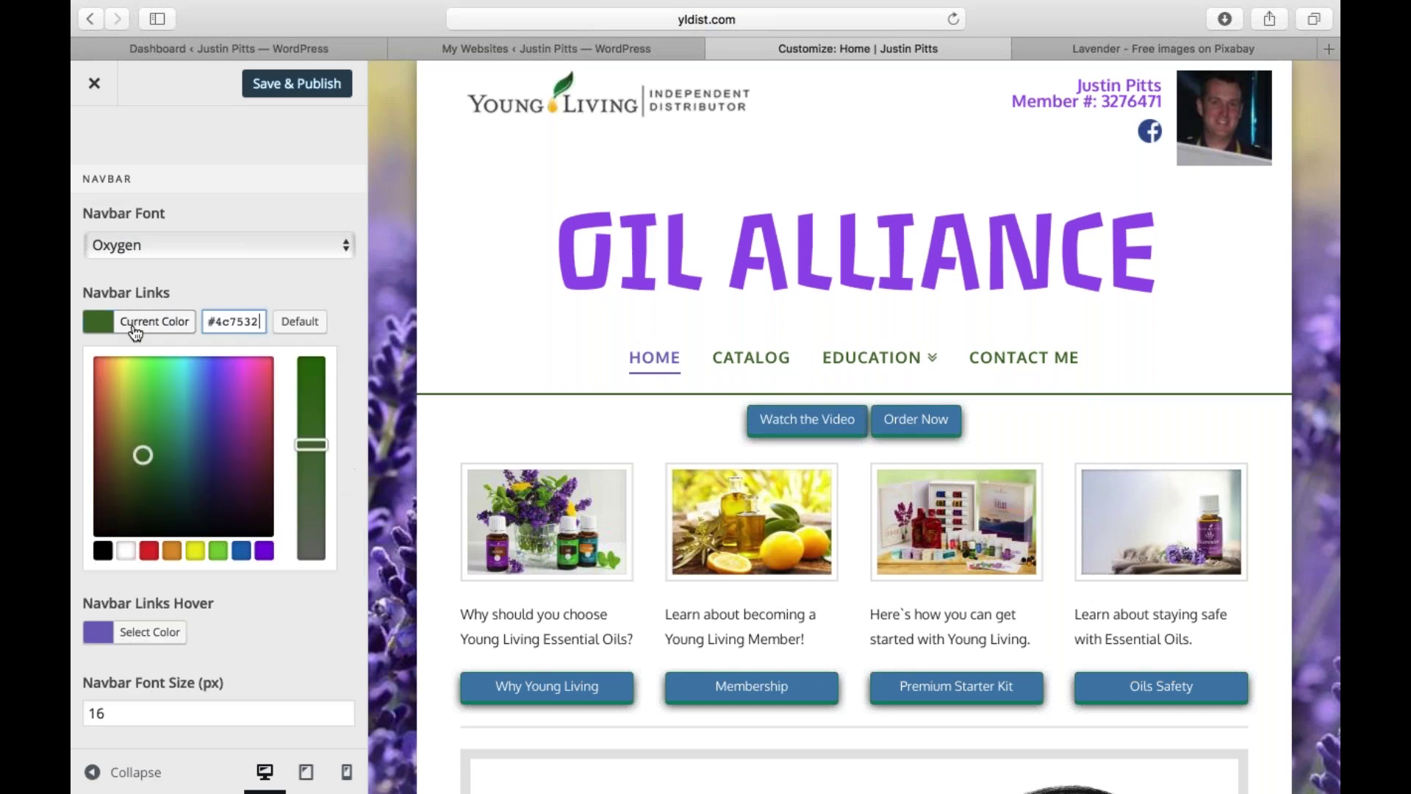
left_click_drag(143, 453, 93, 366)
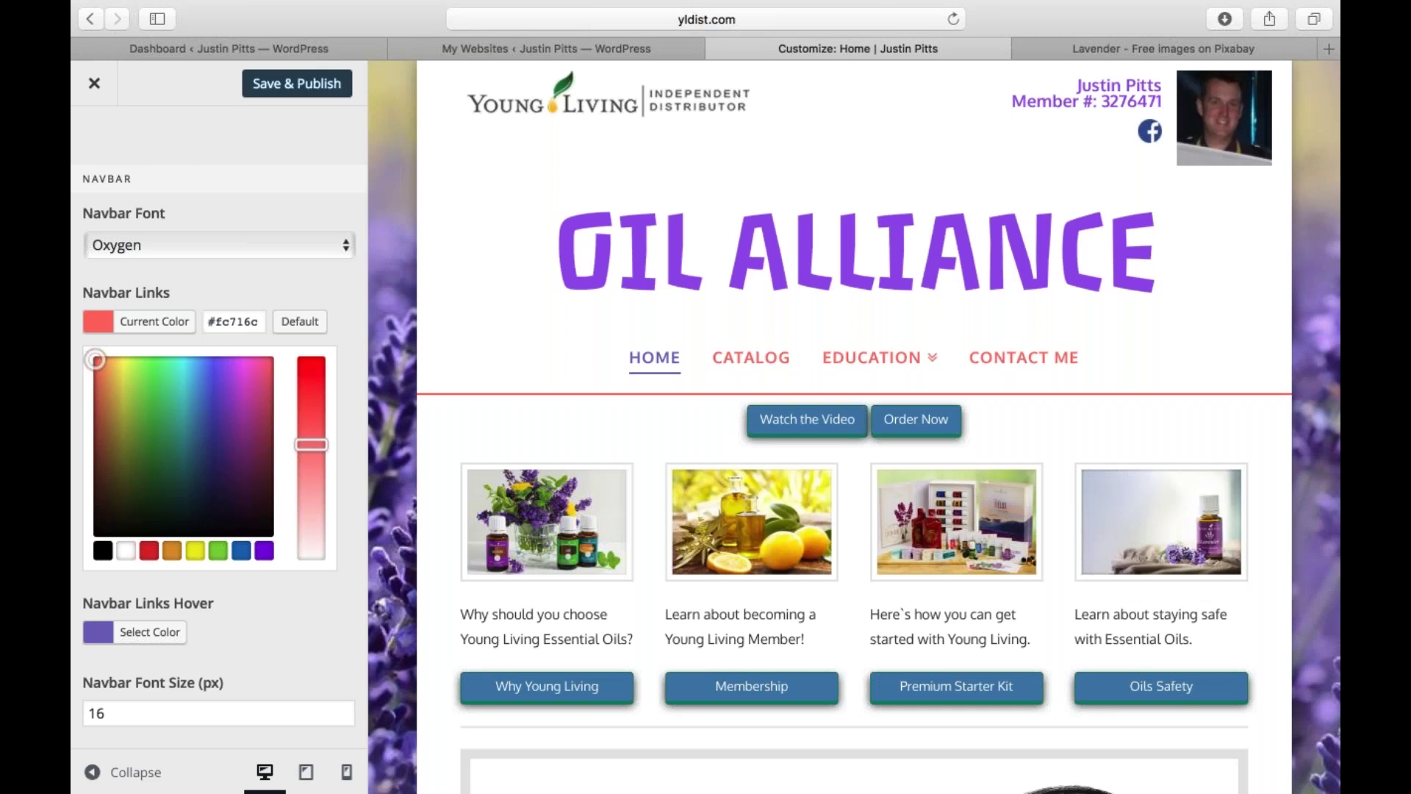
left_click(150, 632)
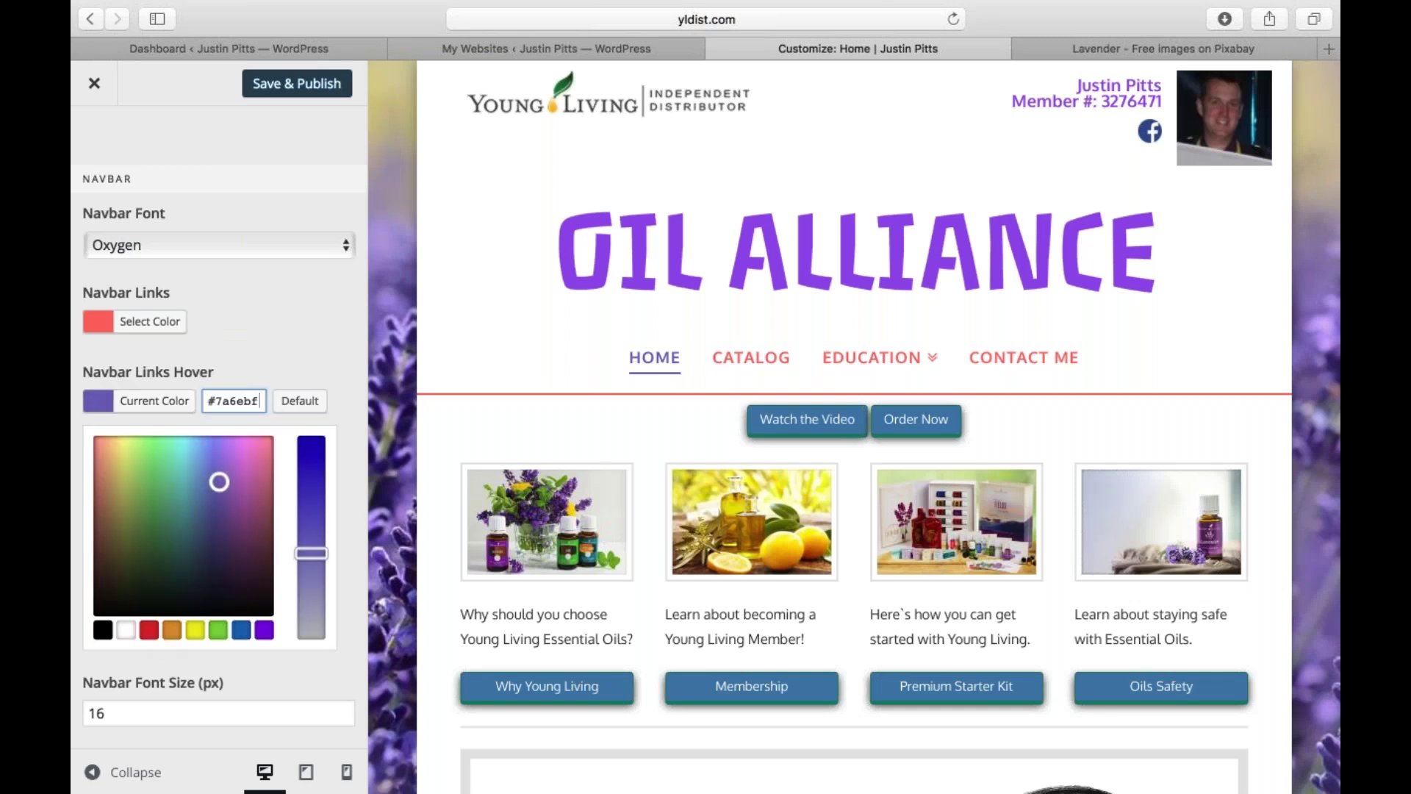
left_click_drag(219, 481, 163, 554)
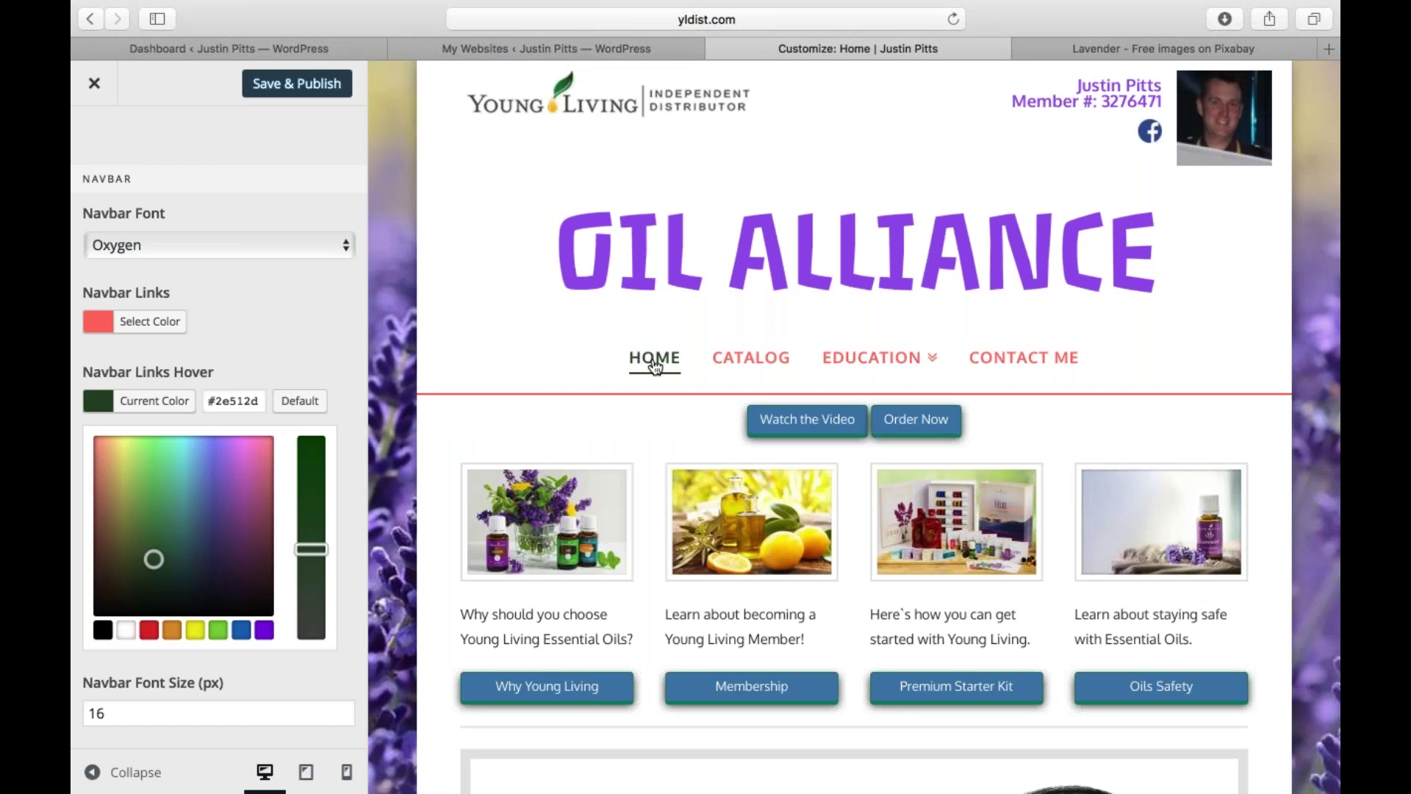
- Review the remaining navbar settings and the headings font, color, weight, letter spacing and uppercase options
scroll(355, 473, "down", 2)
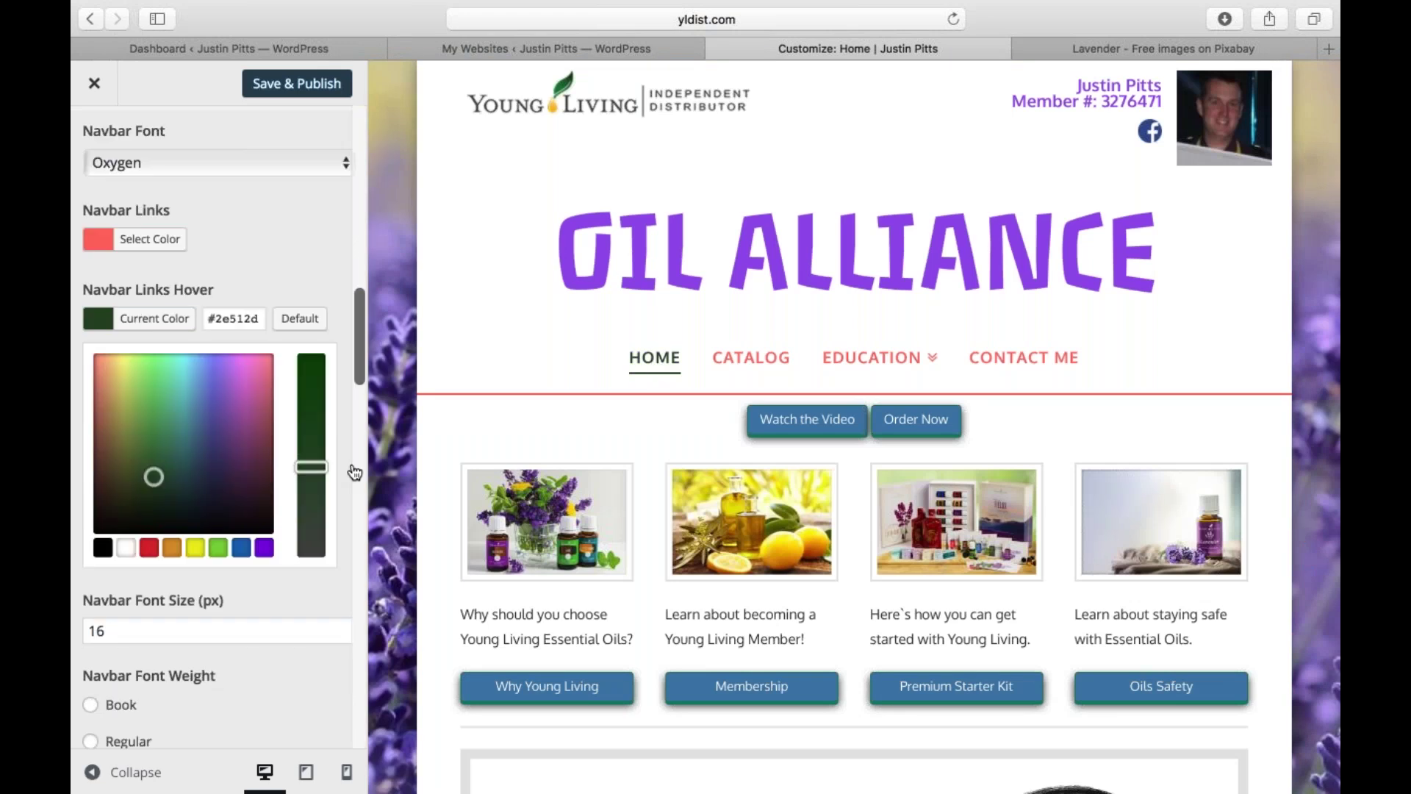
scroll(355, 472, "down", 3)
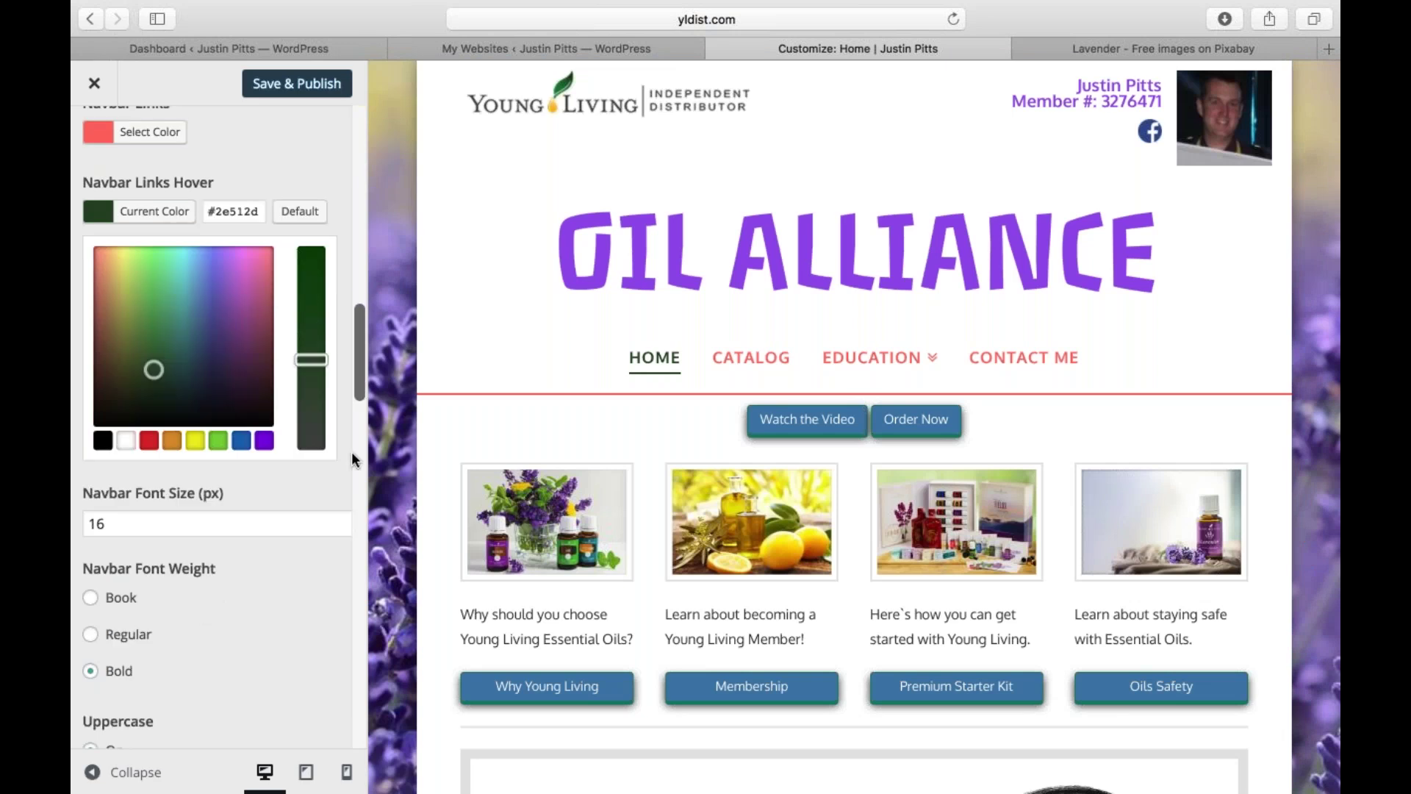
scroll(352, 456, "down", 8)
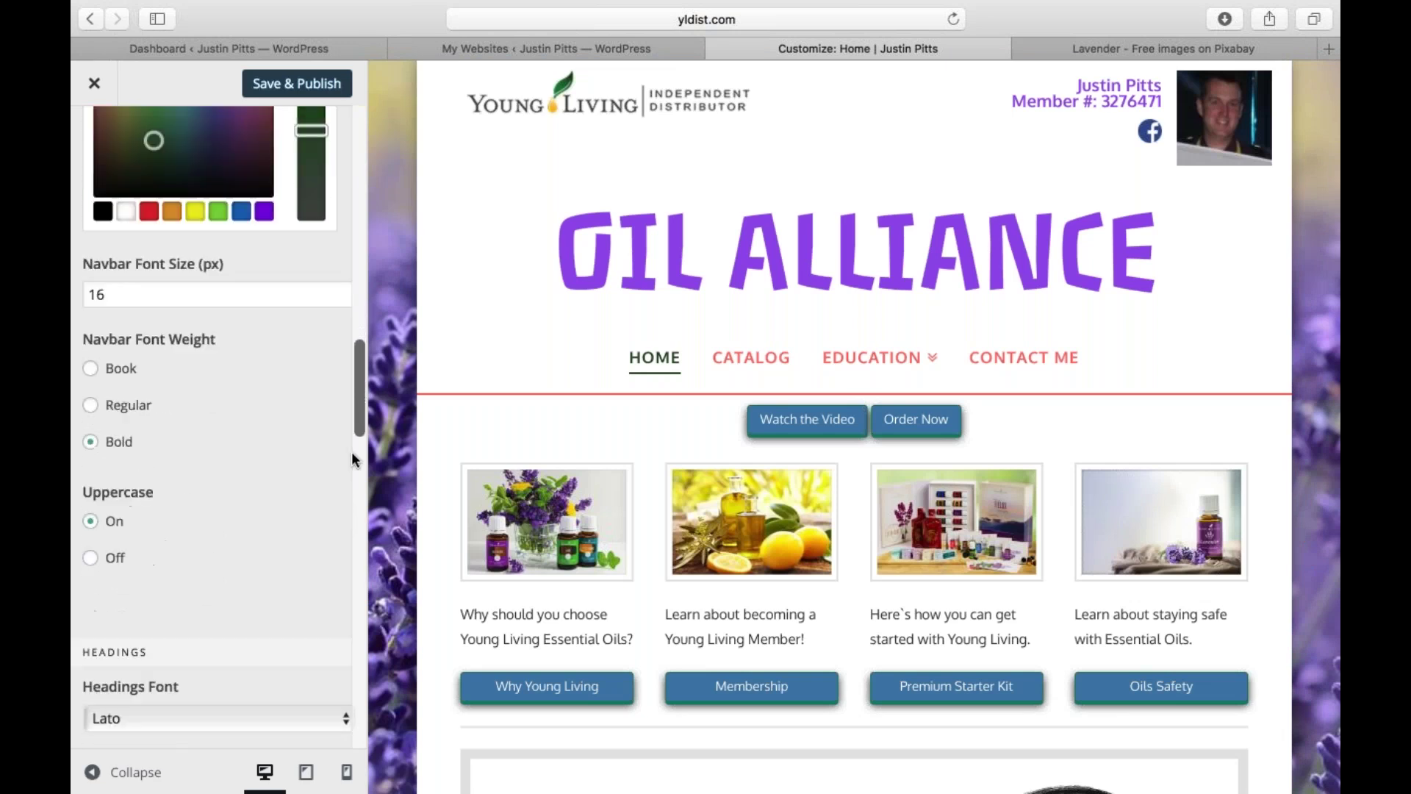
scroll(351, 451, "down", 6)
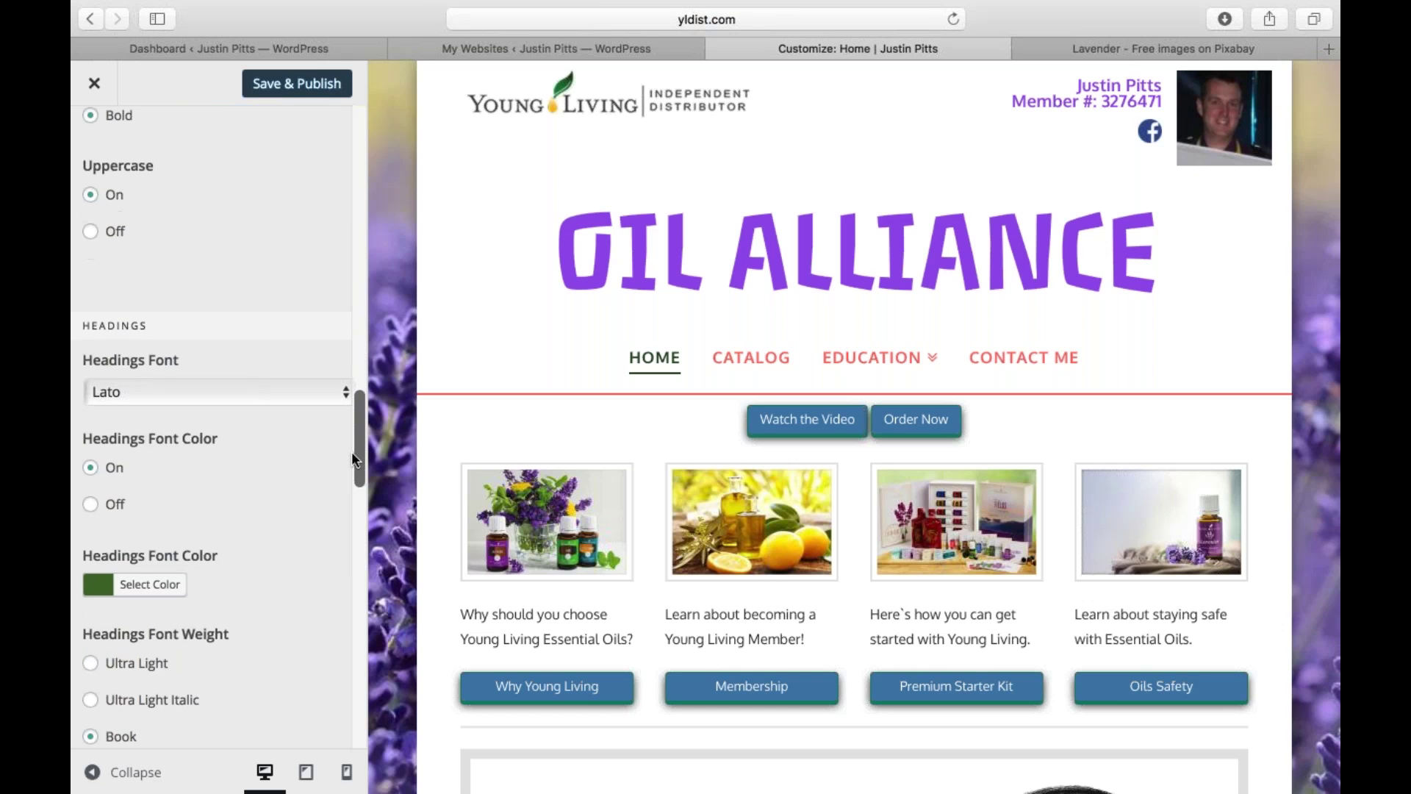
scroll(351, 451, "down", 4)
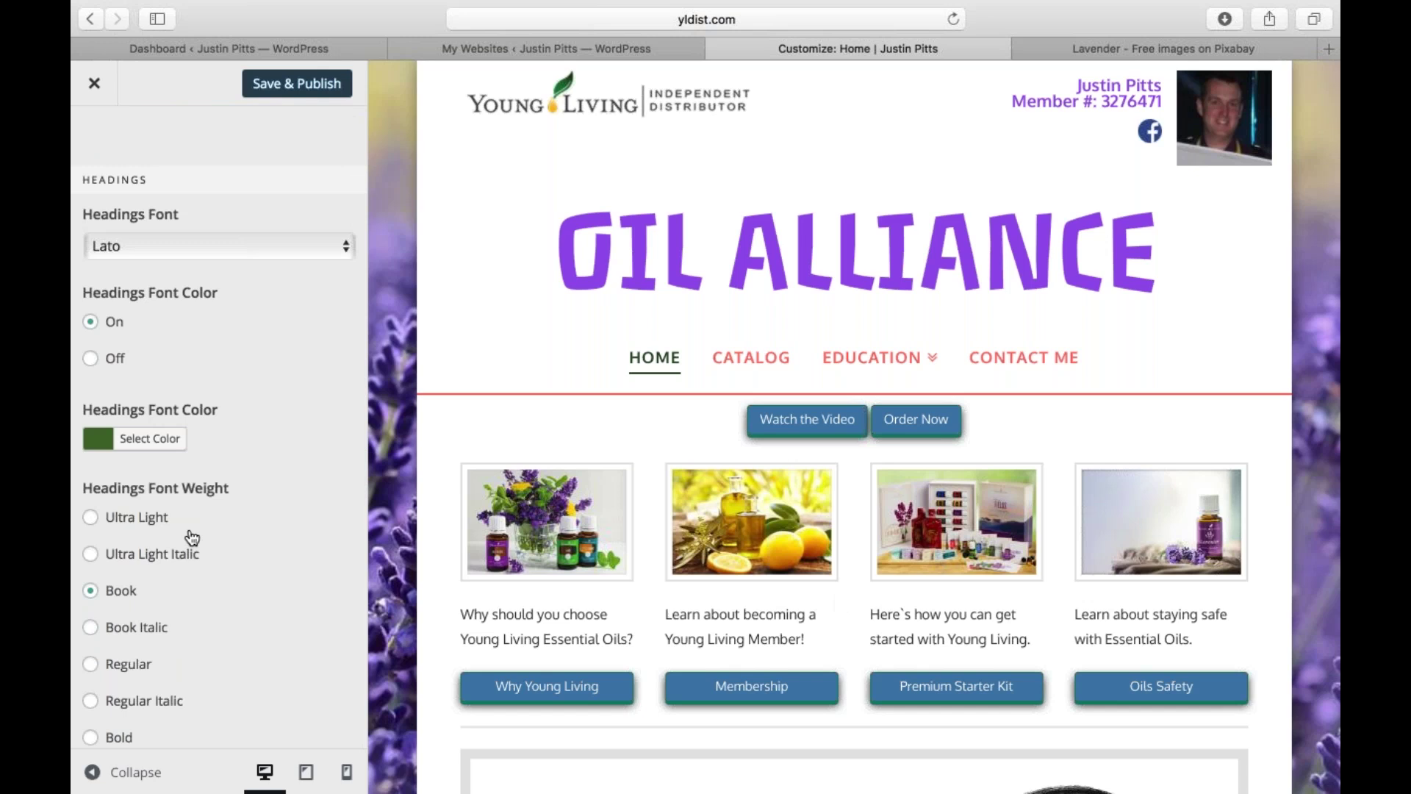
scroll(234, 529, "down", 10)
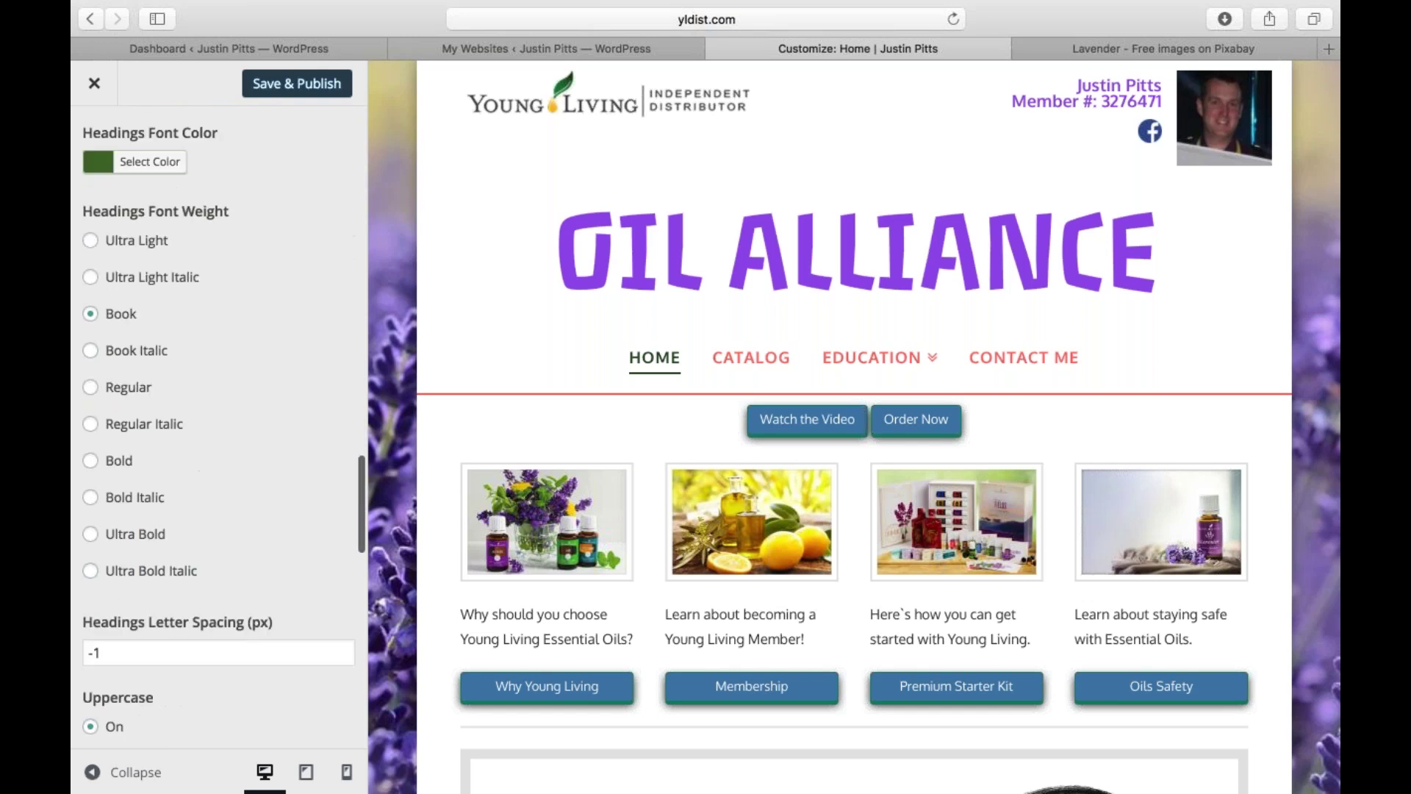
scroll(220, 441, "down", 4)
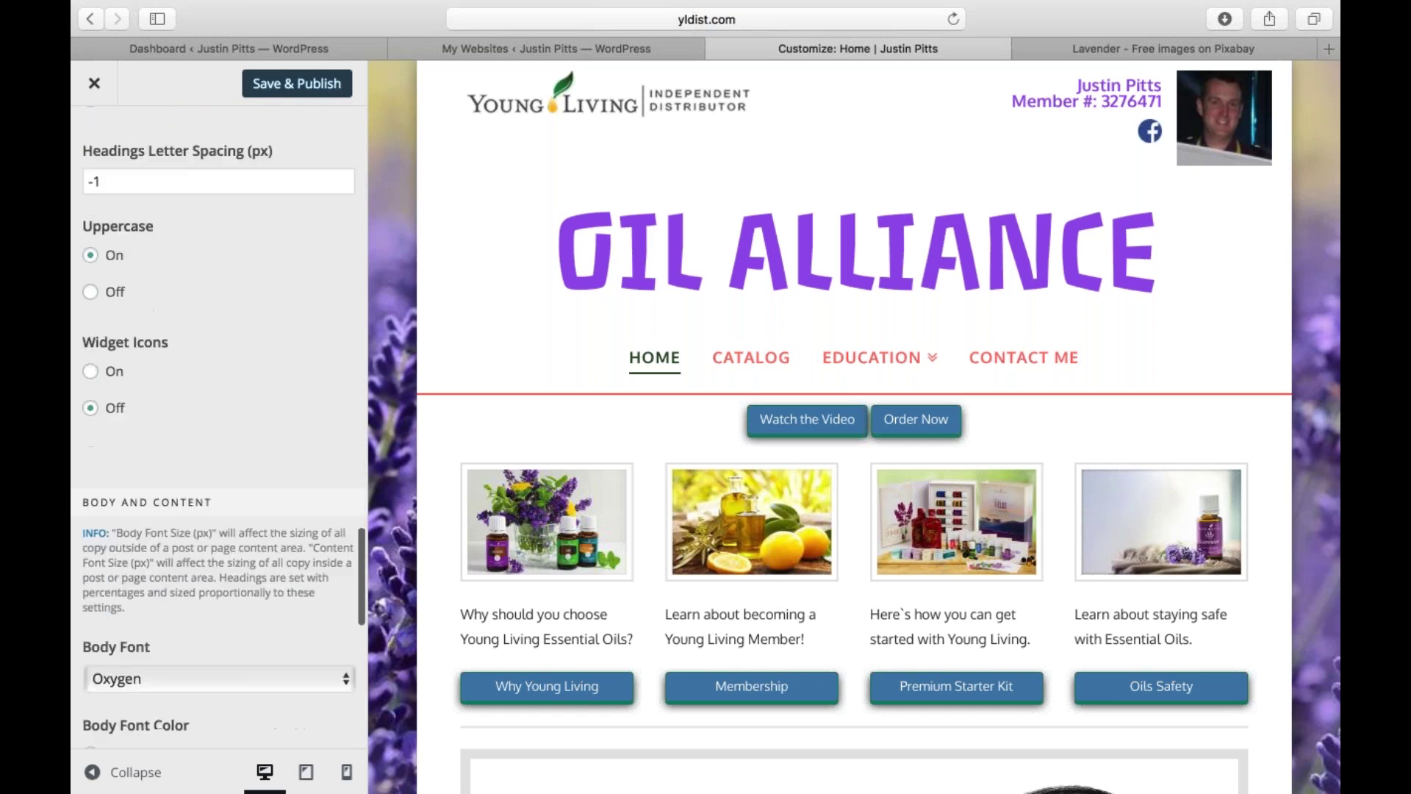
- Set the body font color to the purple preset #8224e3
scroll(220, 441, "down", 6)
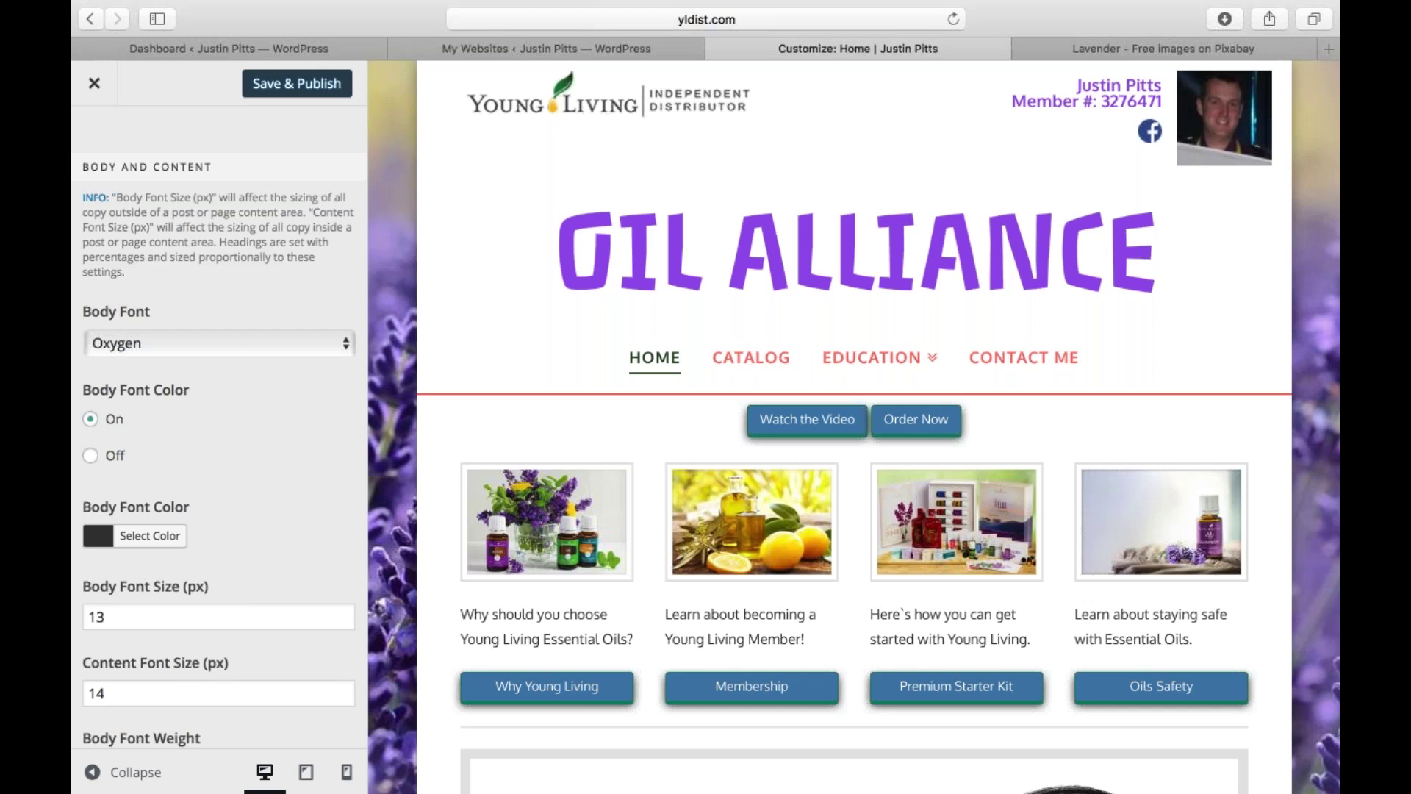
left_click(143, 535)
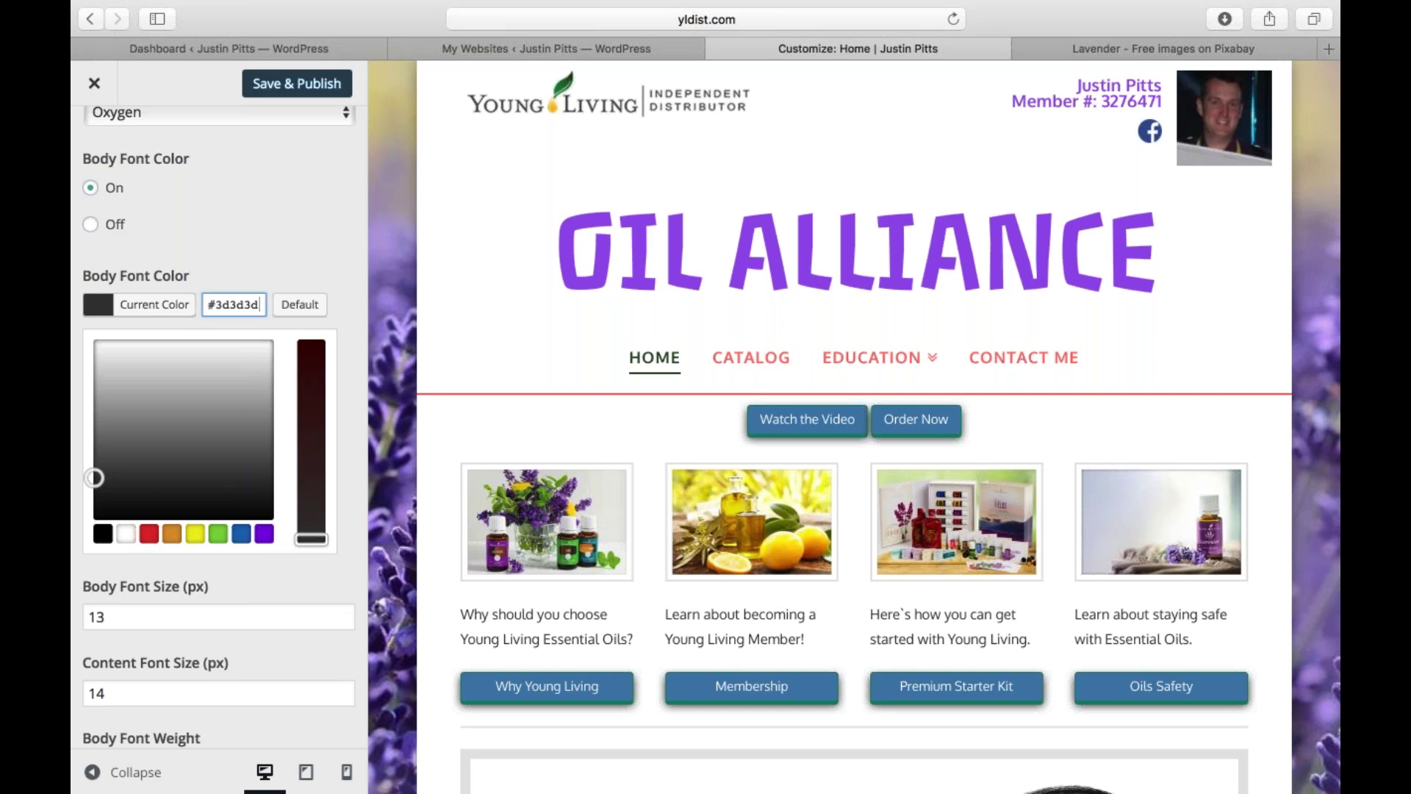
left_click(264, 534)
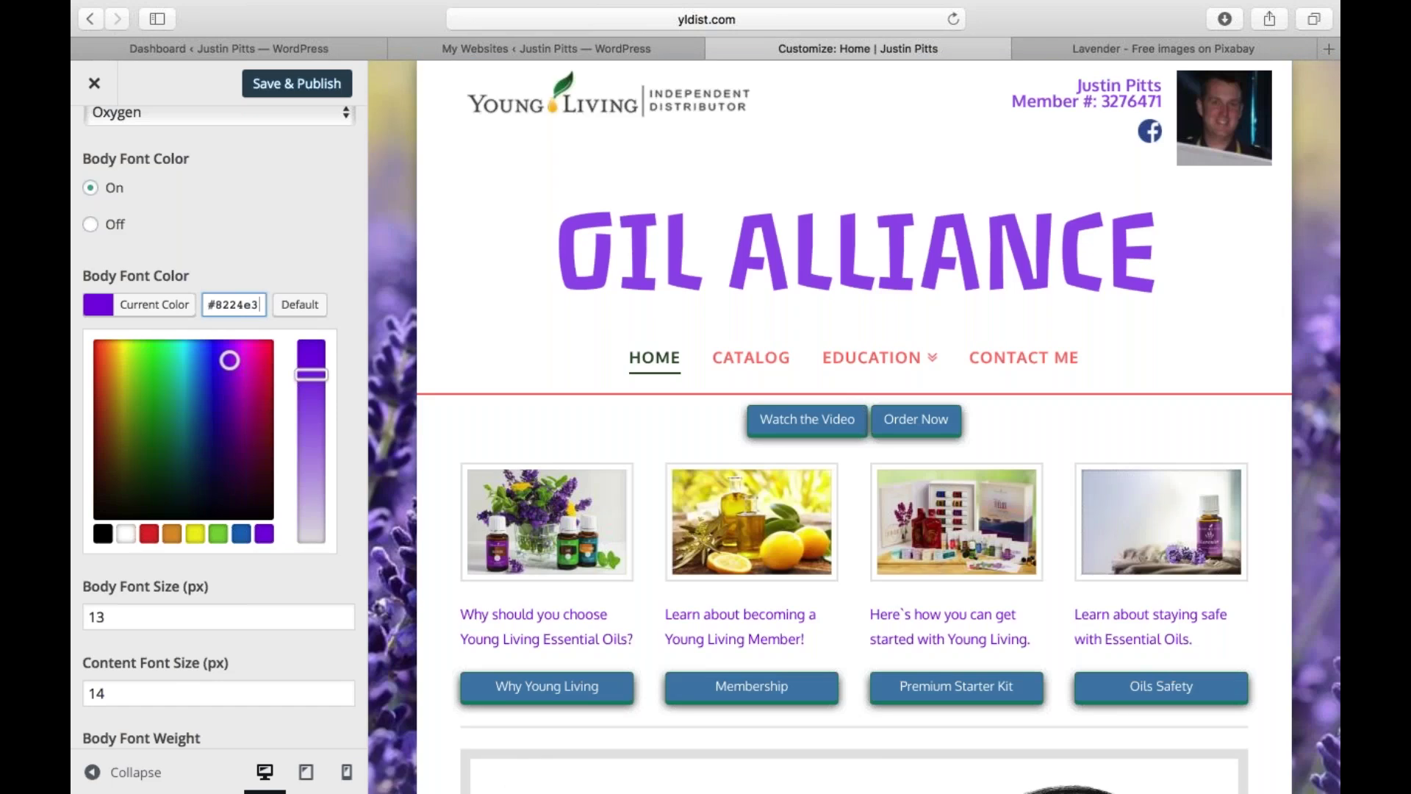
- Review the body font and site link settings, leave Typography and open the Buttons section
scroll(219, 617, "down", 10)
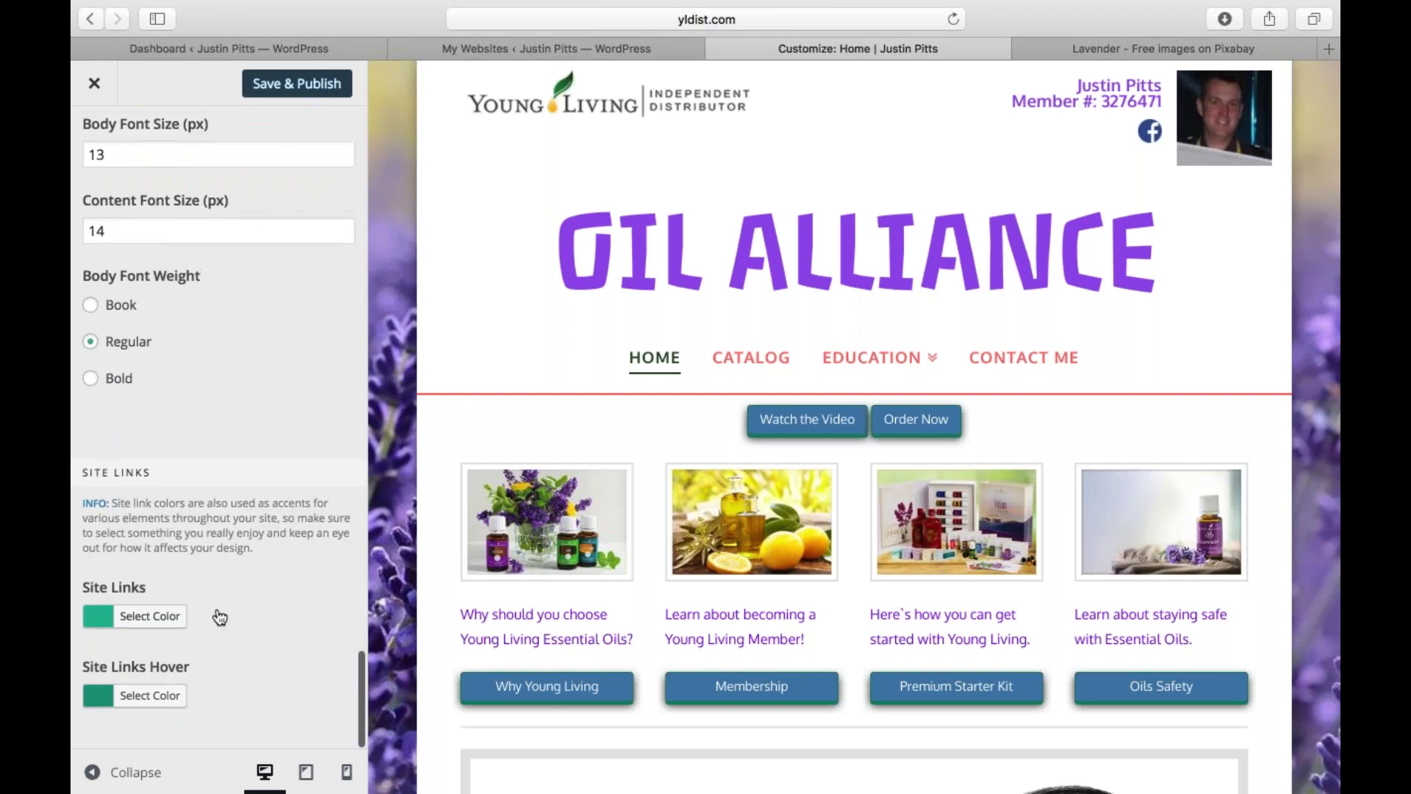
scroll(213, 617, "up", 15)
scroll(213, 441, "up", 10)
left_click(91, 156)
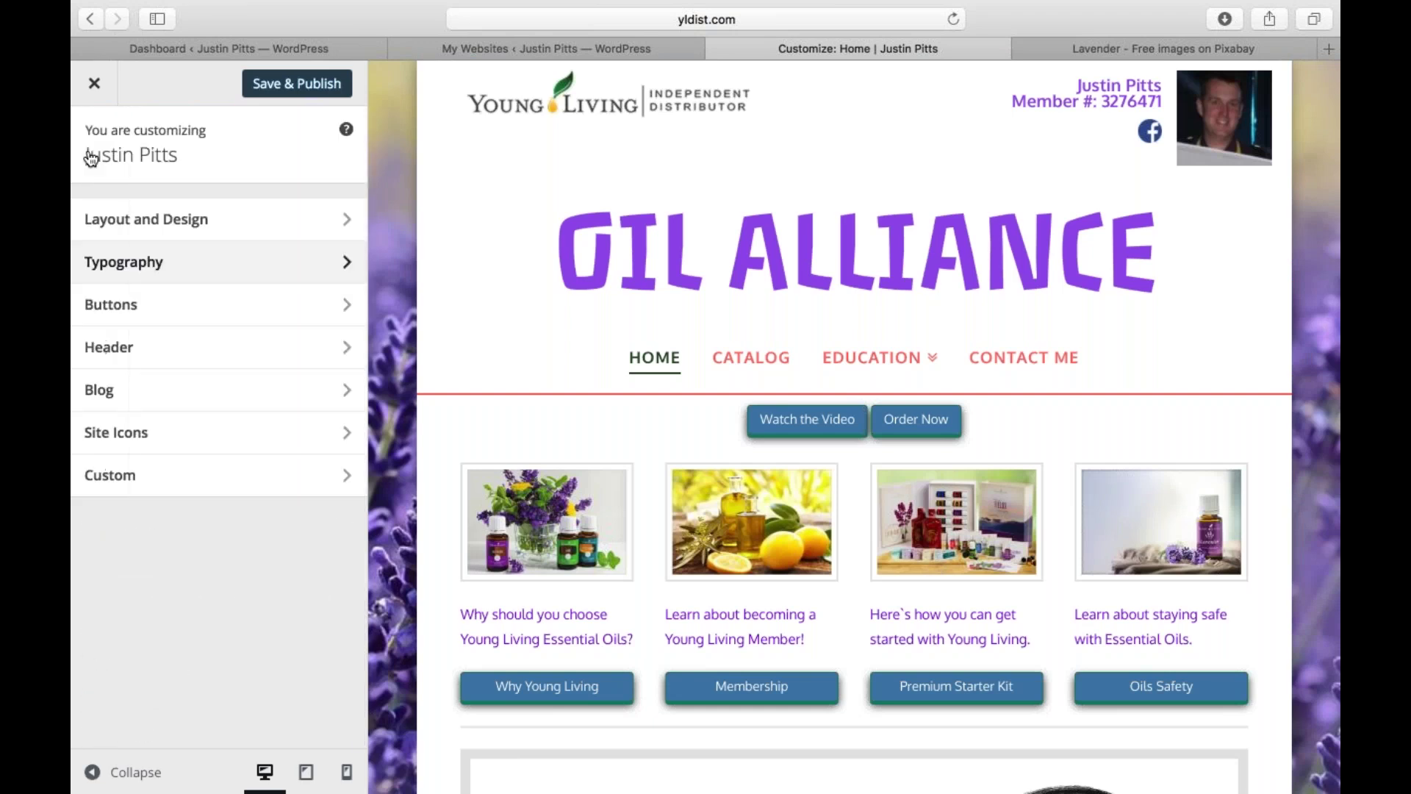
left_click(252, 322)
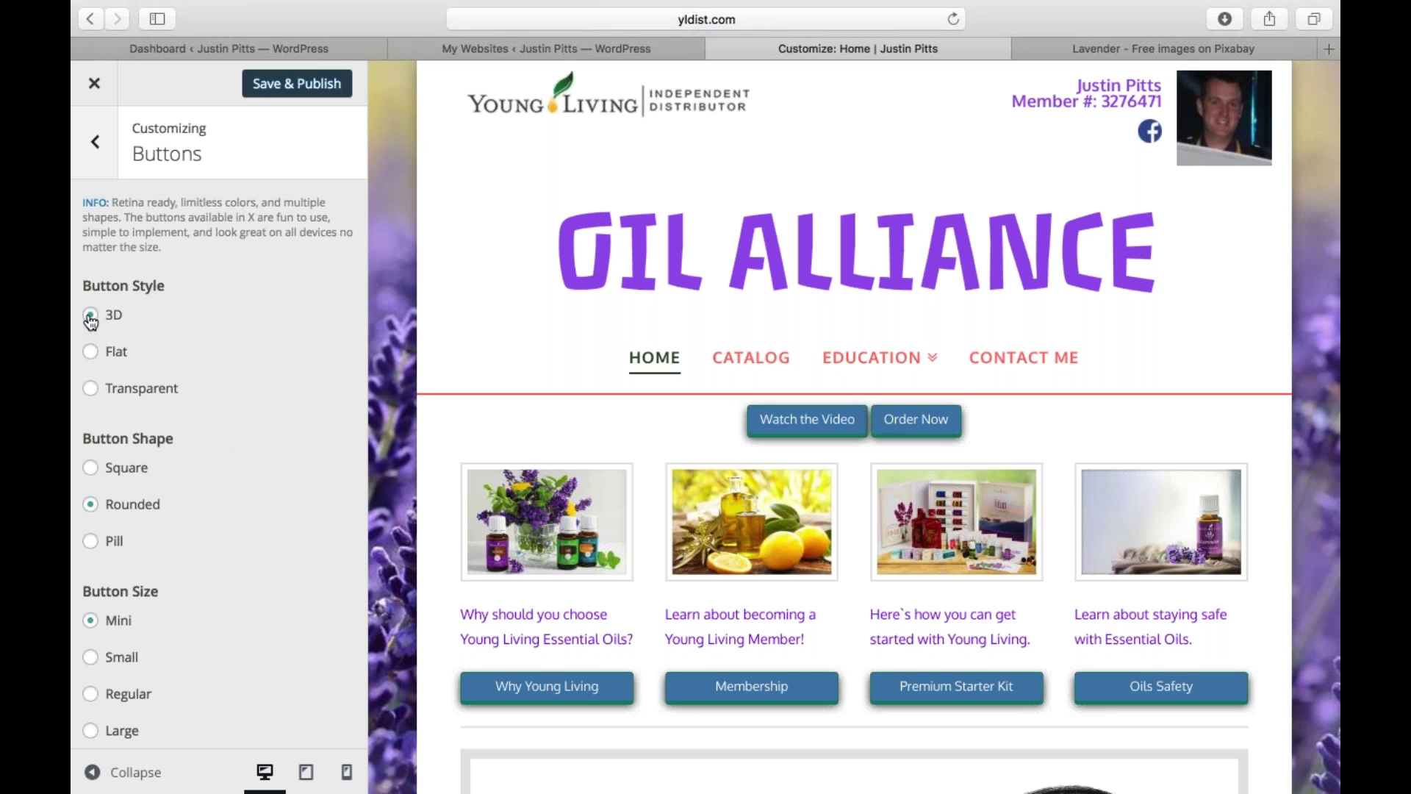
- Preview the Flat and Transparent button styles and restore the 3D style
left_click(90, 351)
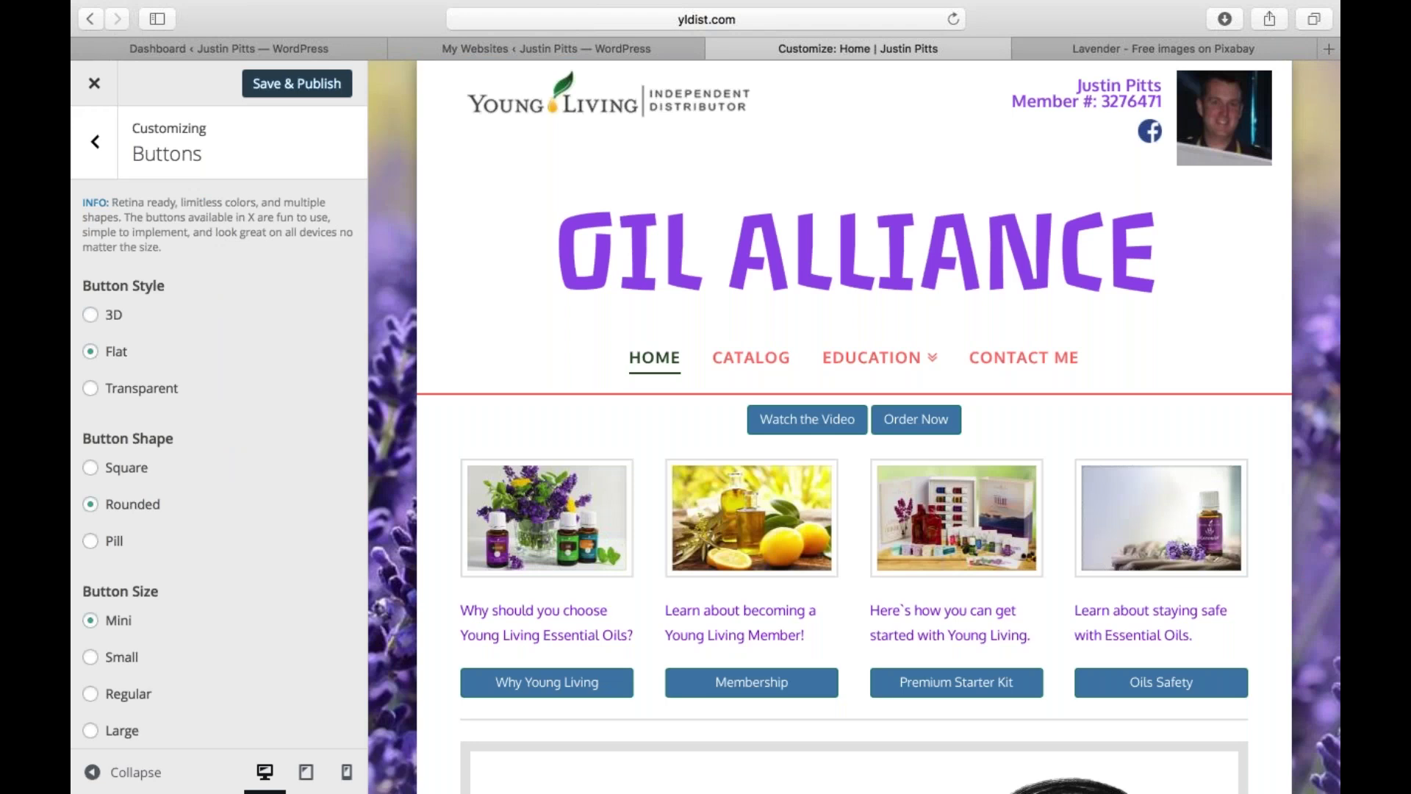
left_click(90, 388)
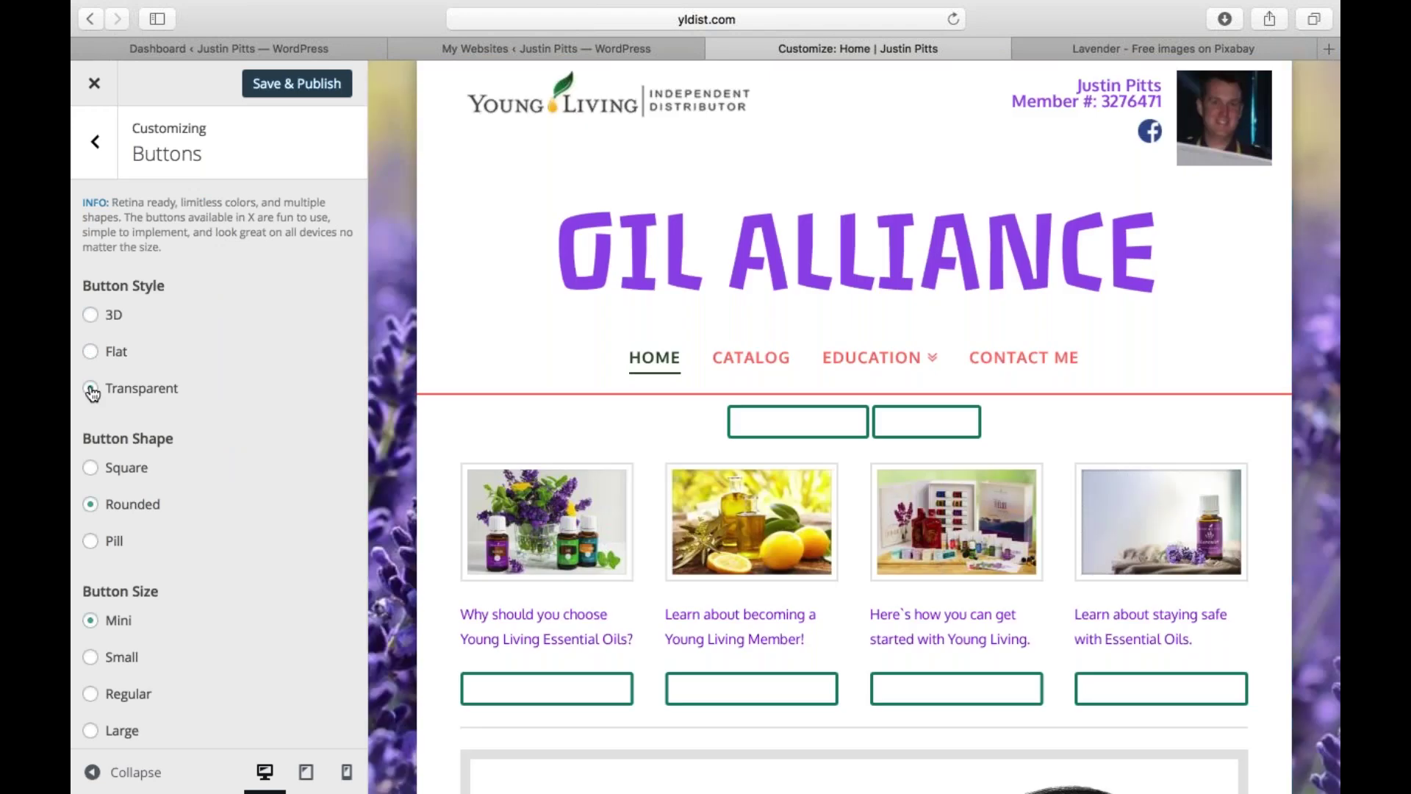
left_click(90, 314)
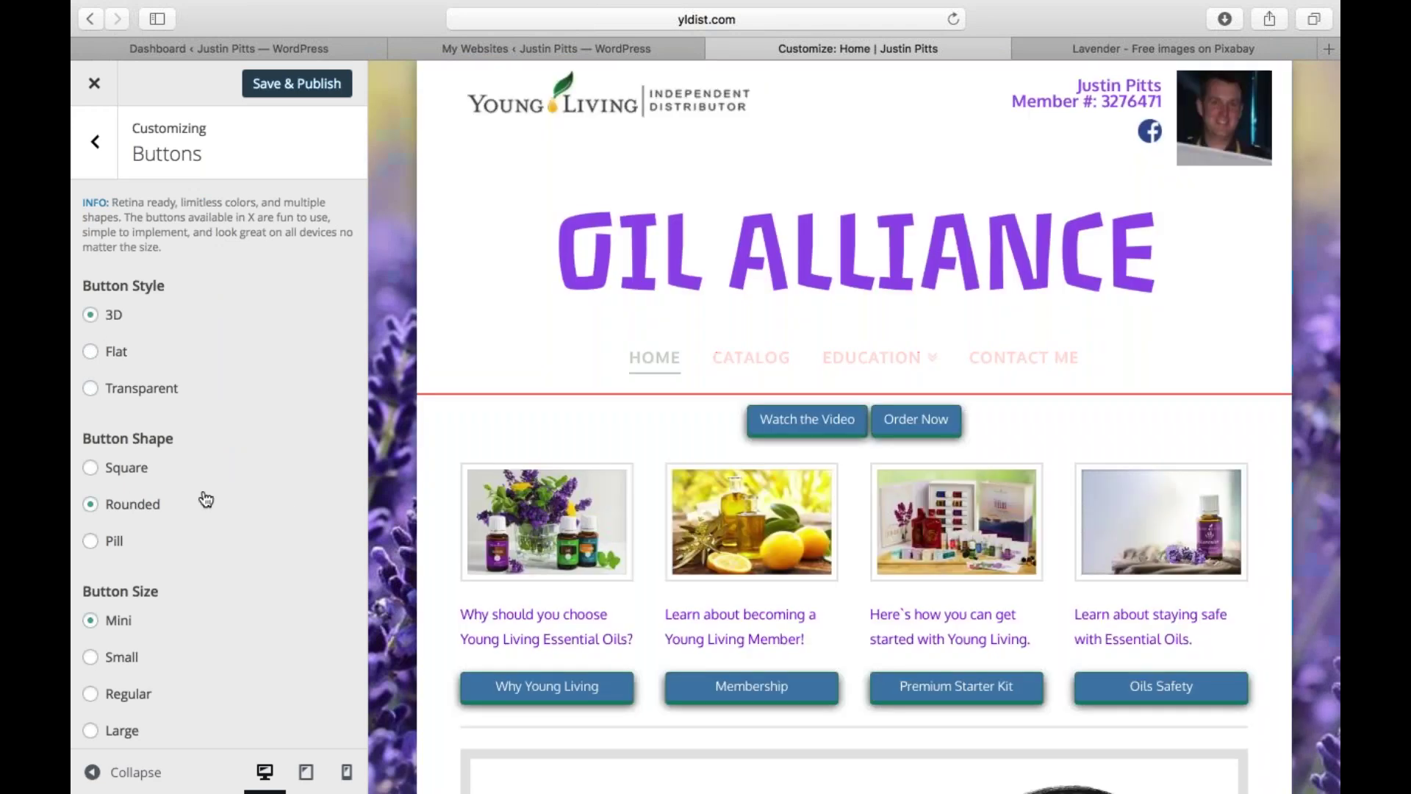
- Try the Square and Rounded button shapes, choose Pill and set the button size to Extra Large
left_click(90, 468)
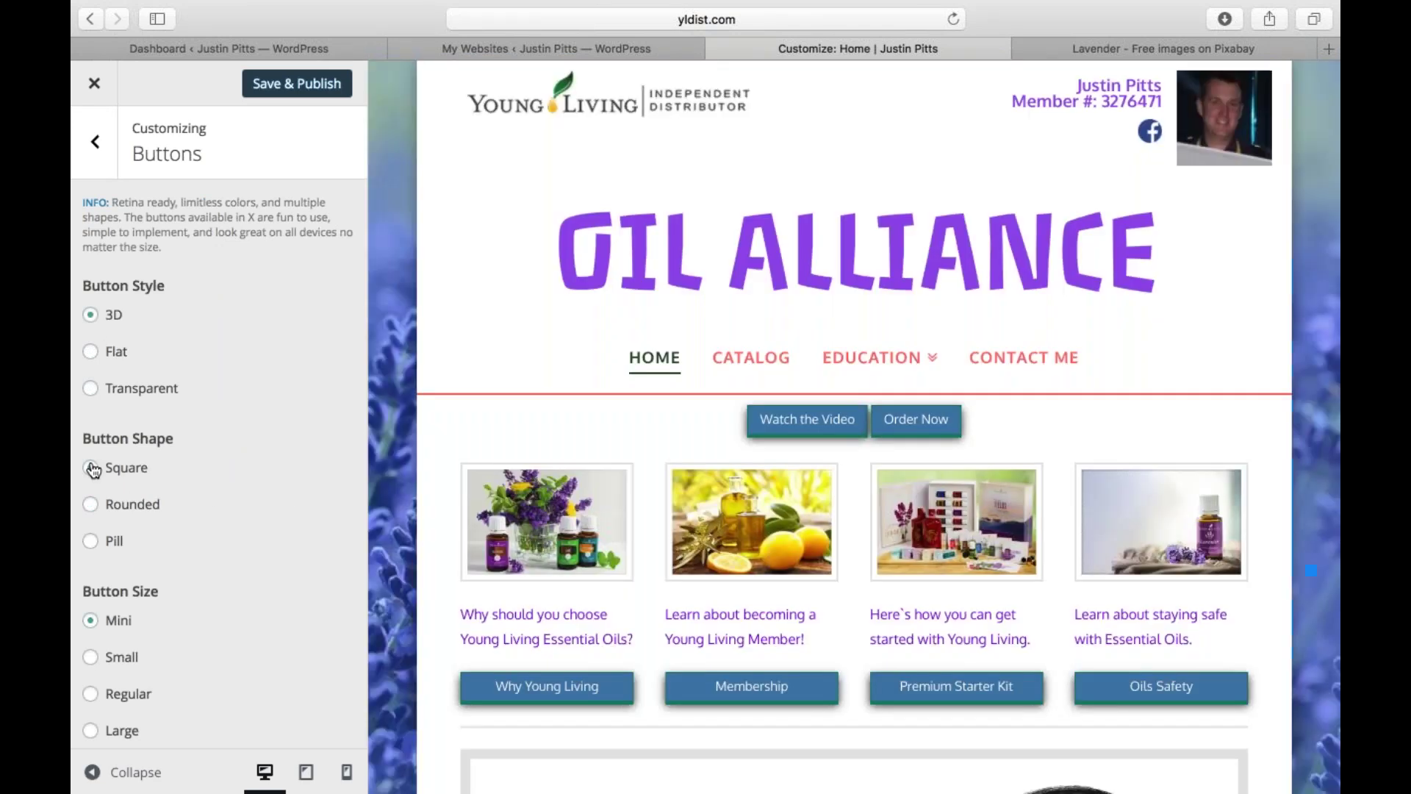
left_click(90, 505)
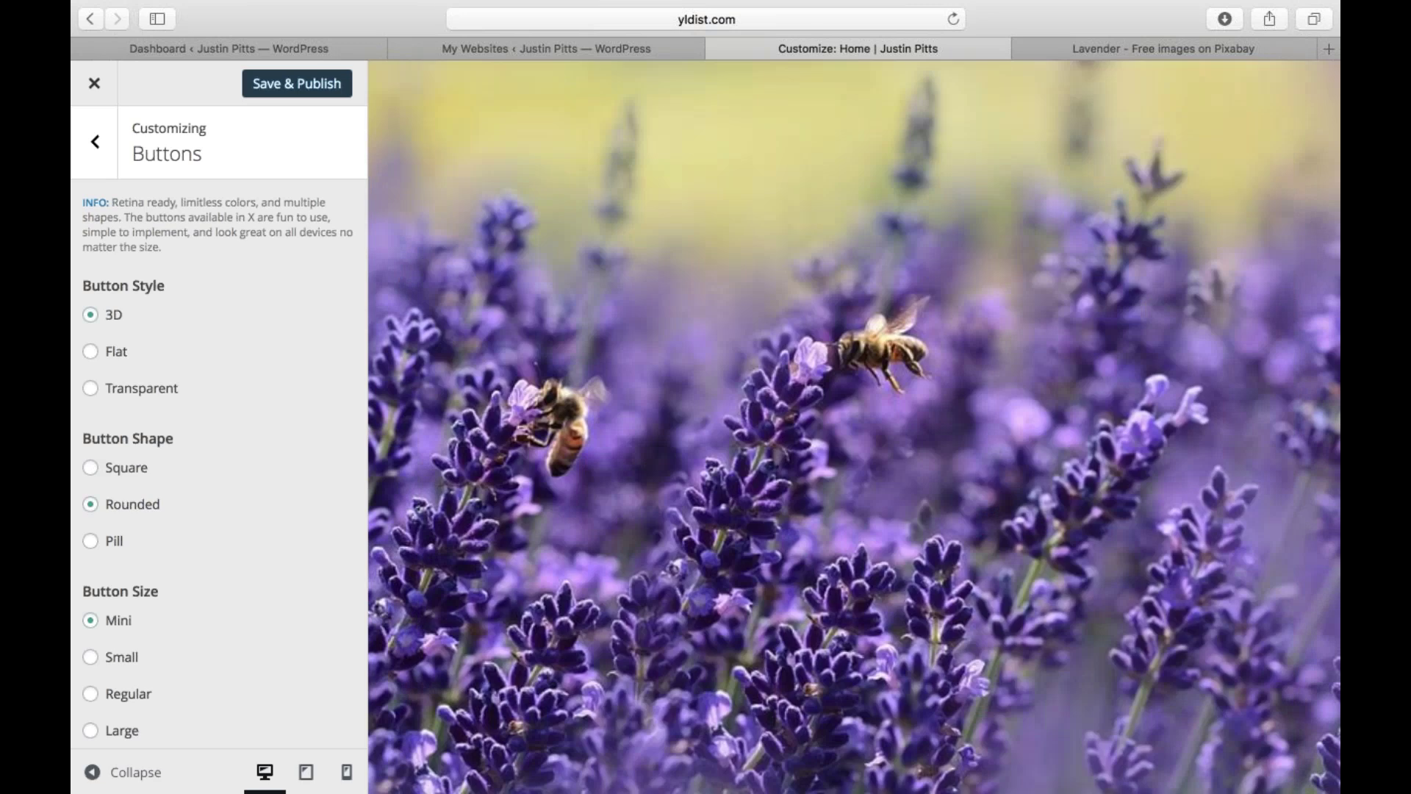
left_click(91, 541)
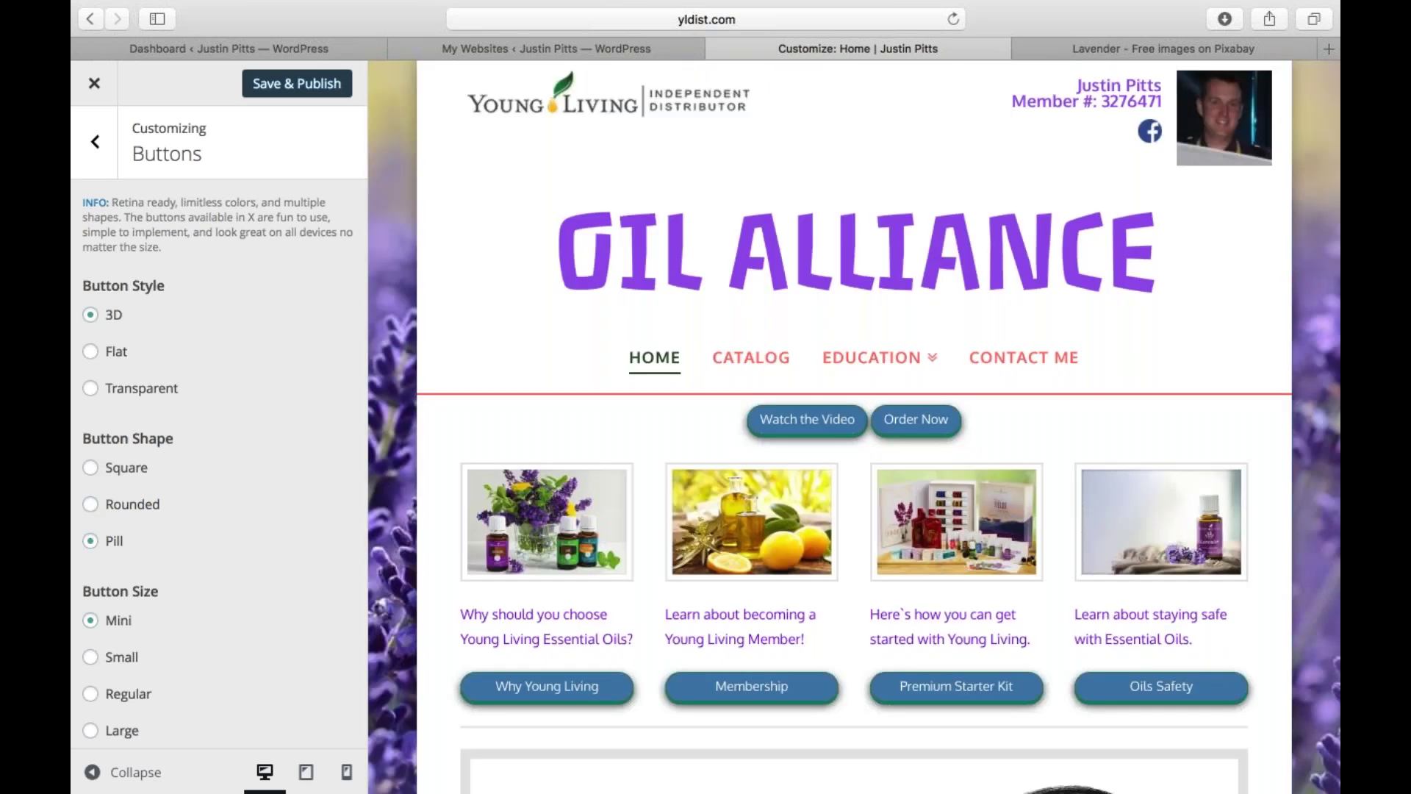
scroll(158, 351, "down", 5)
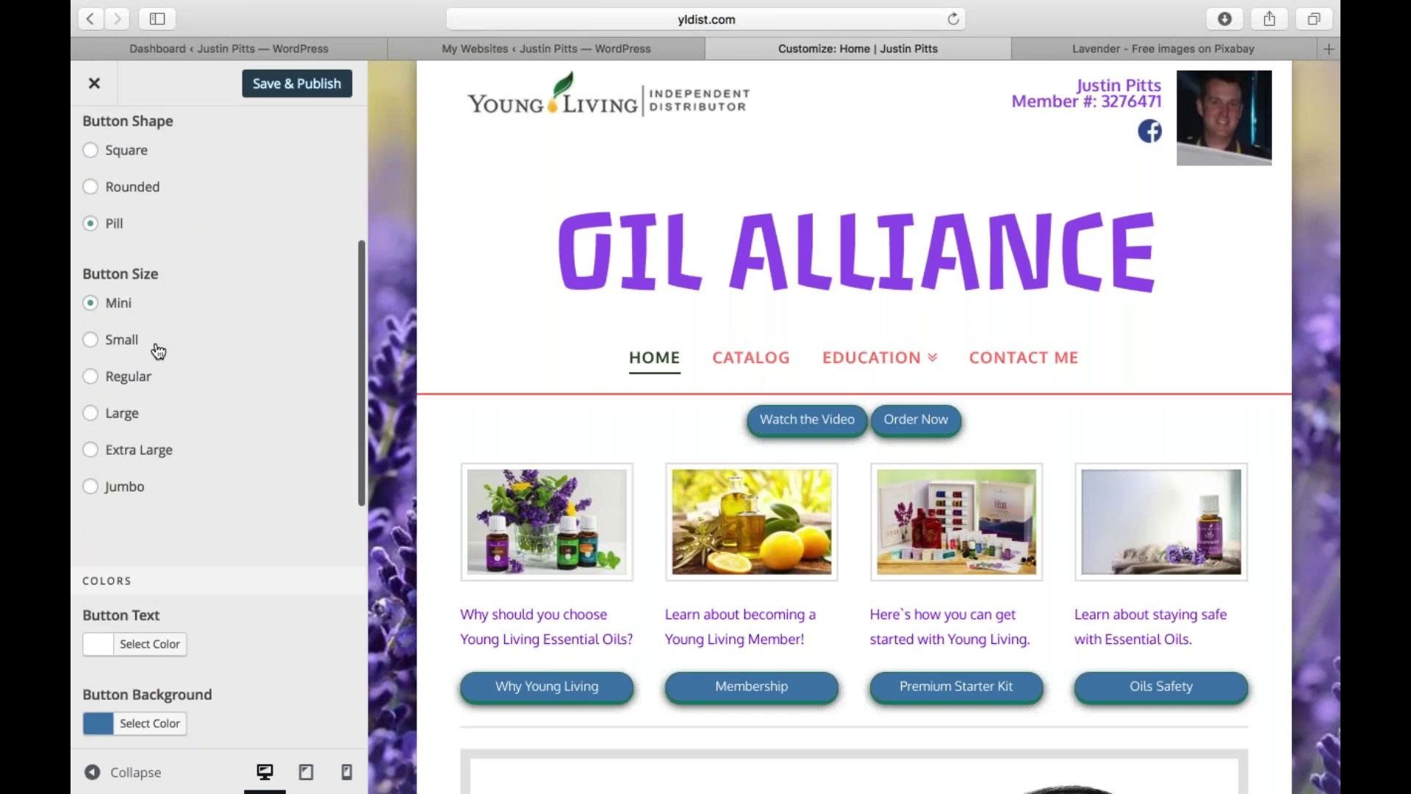
left_click(91, 449)
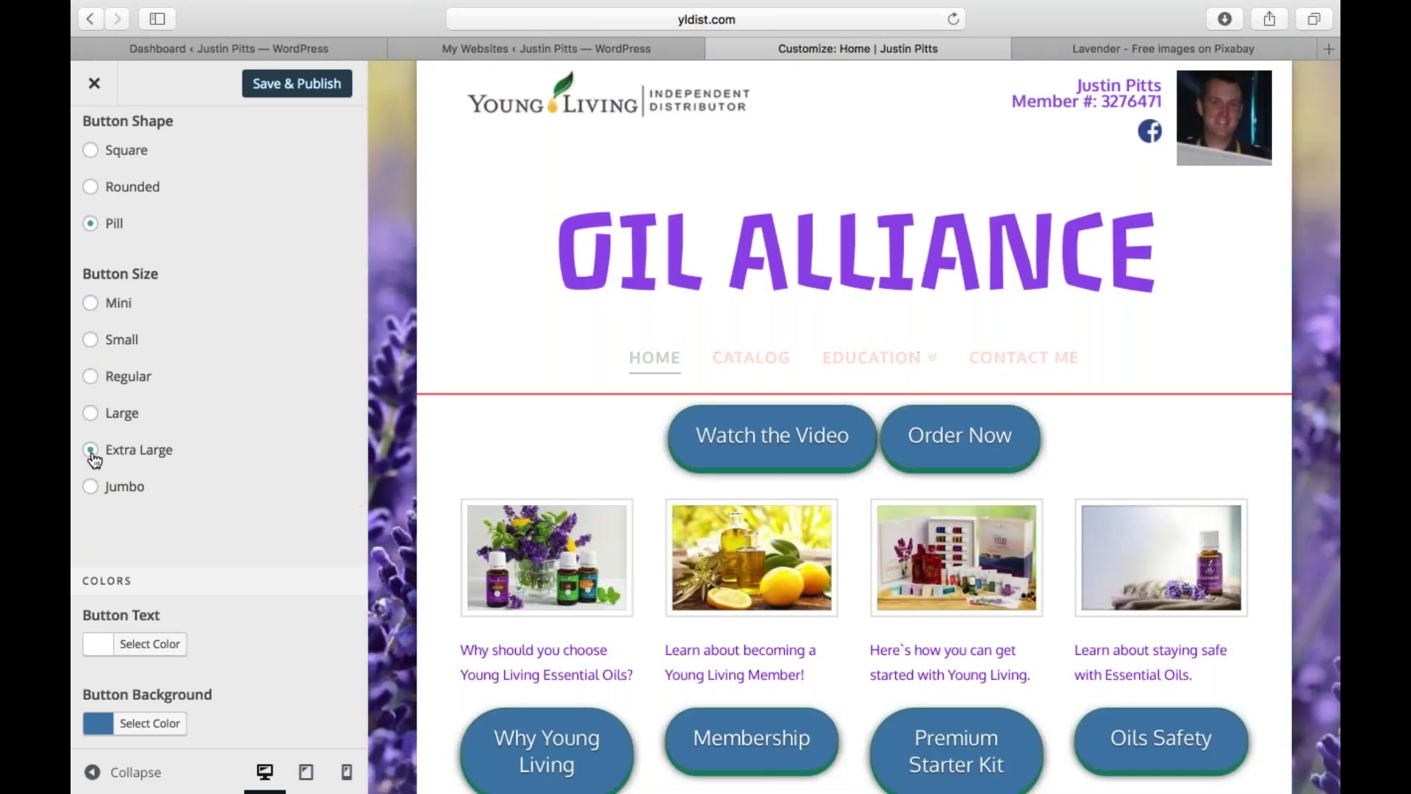
- Try the Jumbo button size and set the button size to Large
scroll(96, 460, "down", 2)
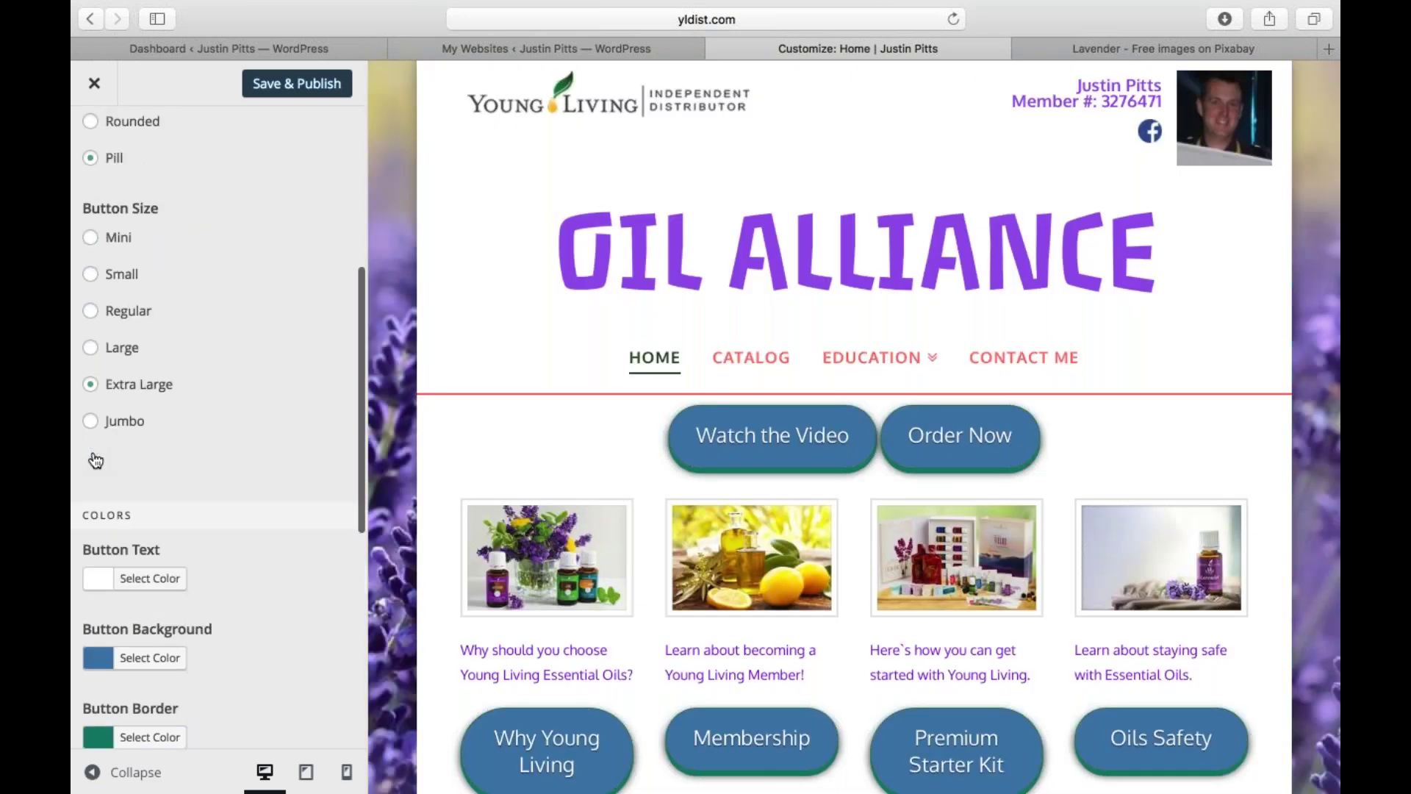
left_click(91, 420)
scroll(196, 390, "down", 1)
scroll(213, 426, "down", 2)
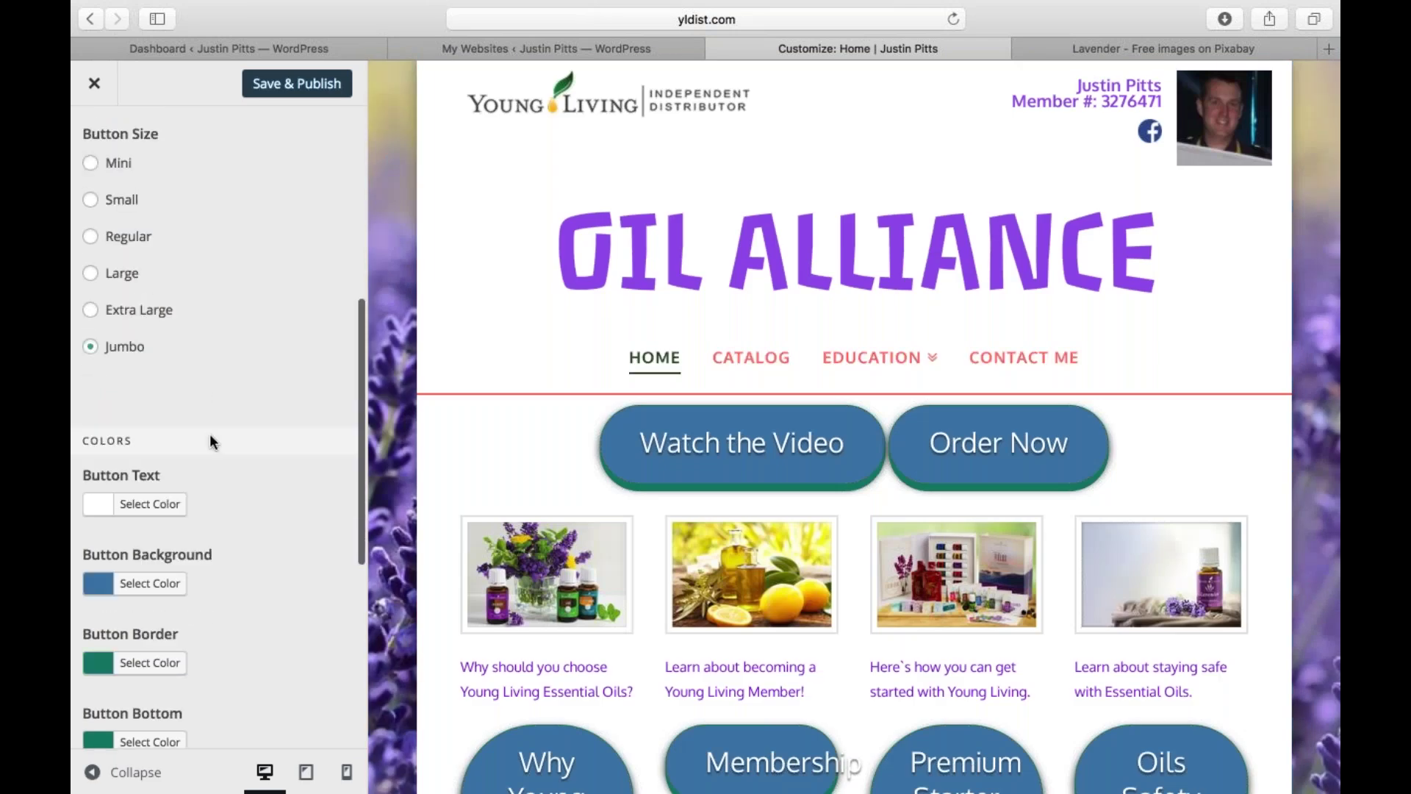
left_click(91, 273)
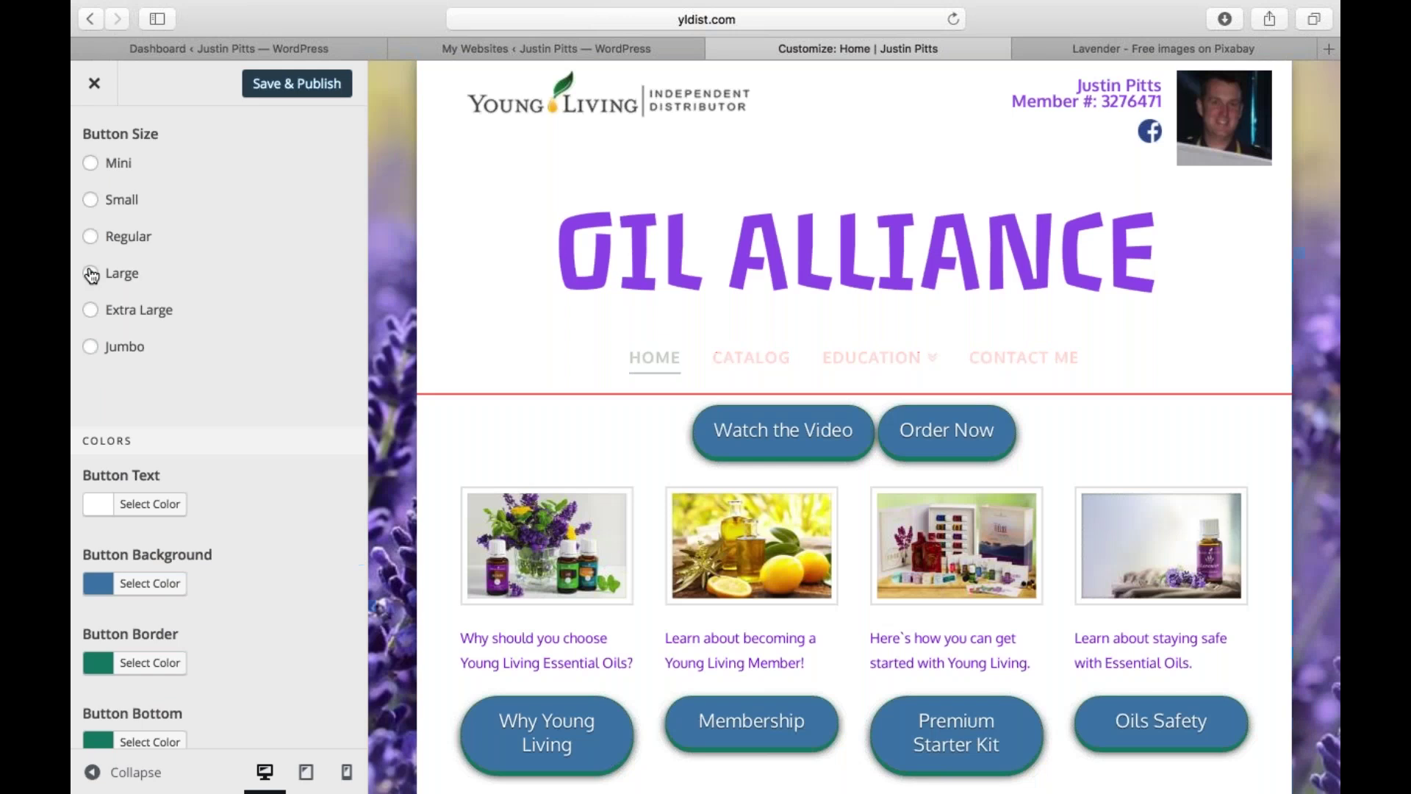
- Set the button background color to pink #ed67ef
scroll(175, 423, "down", 5)
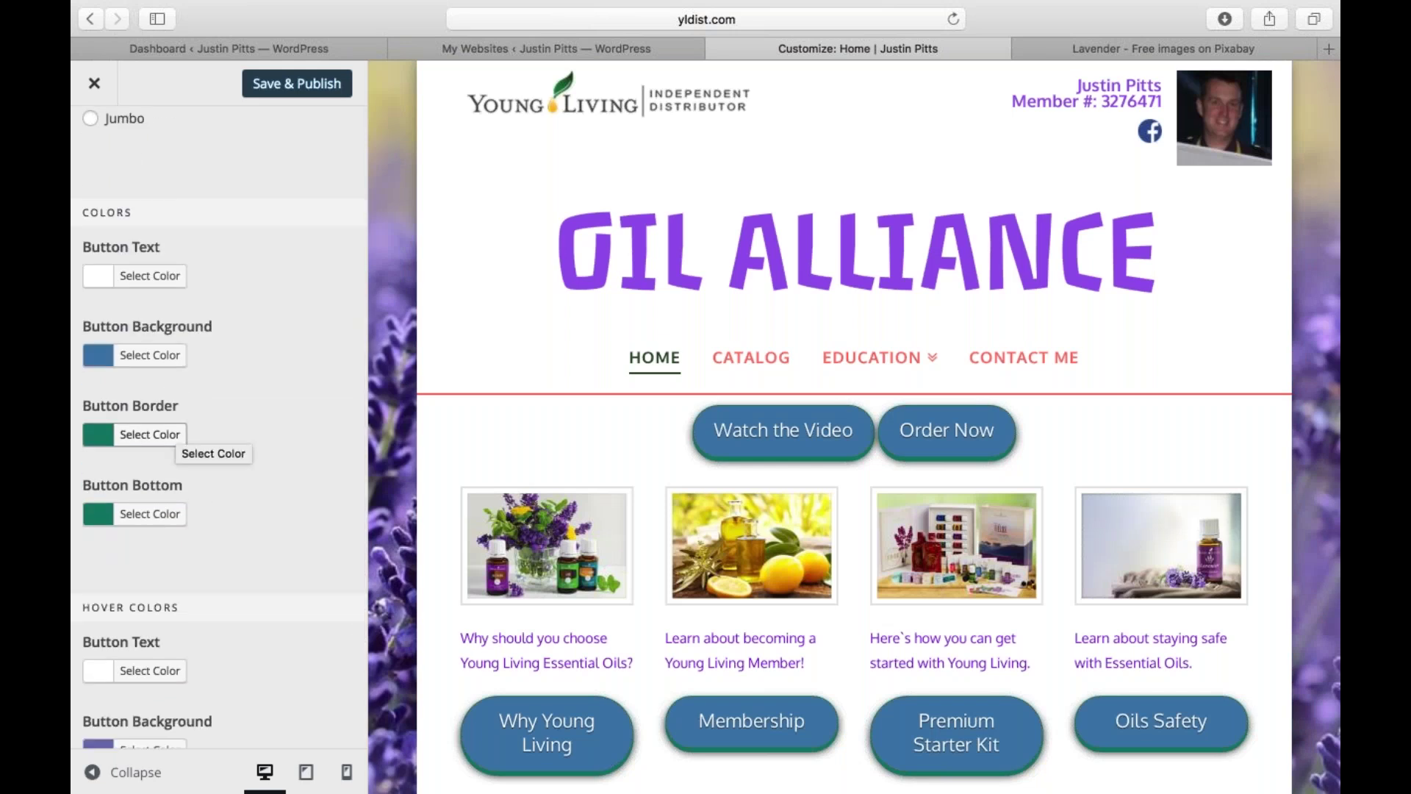
left_click(150, 355)
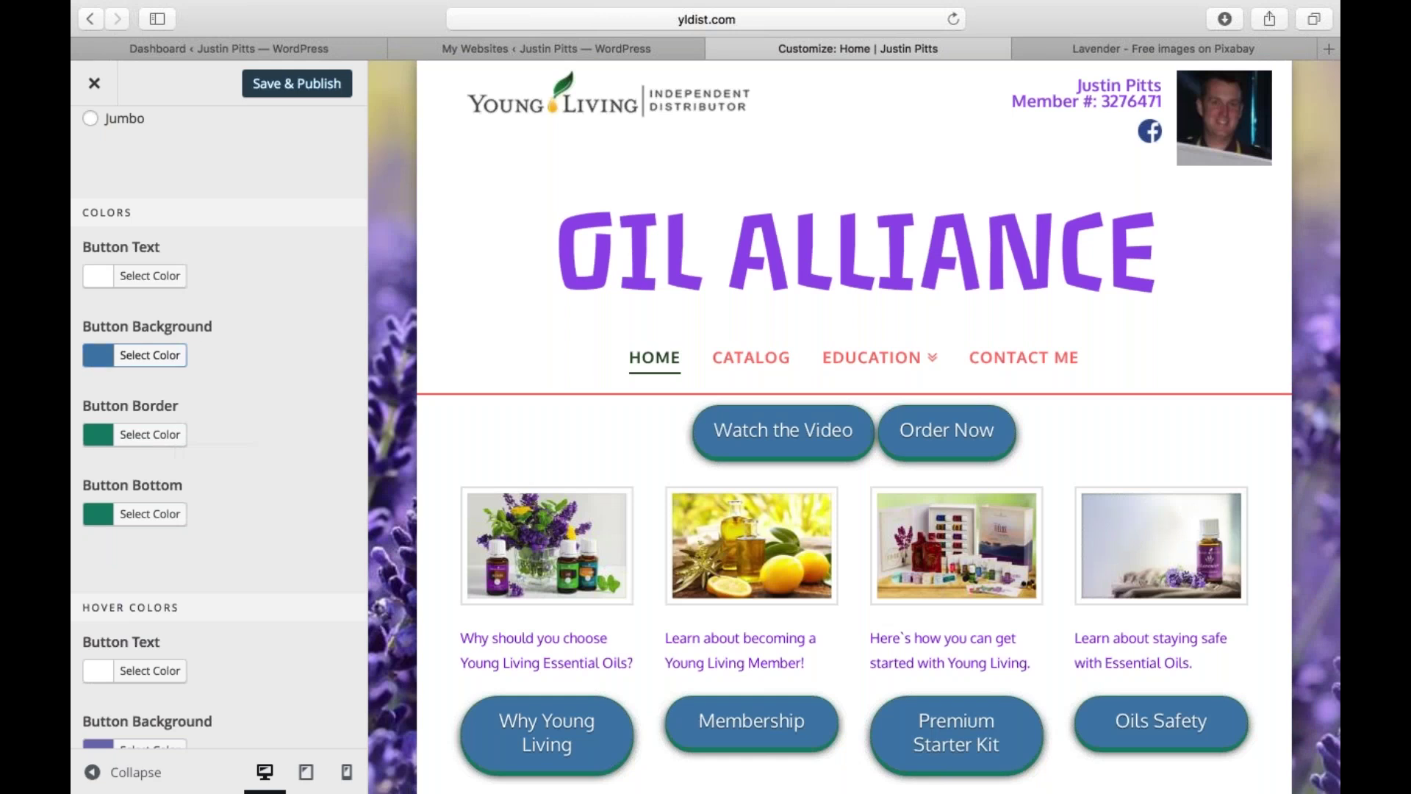
left_click_drag(199, 449, 250, 410)
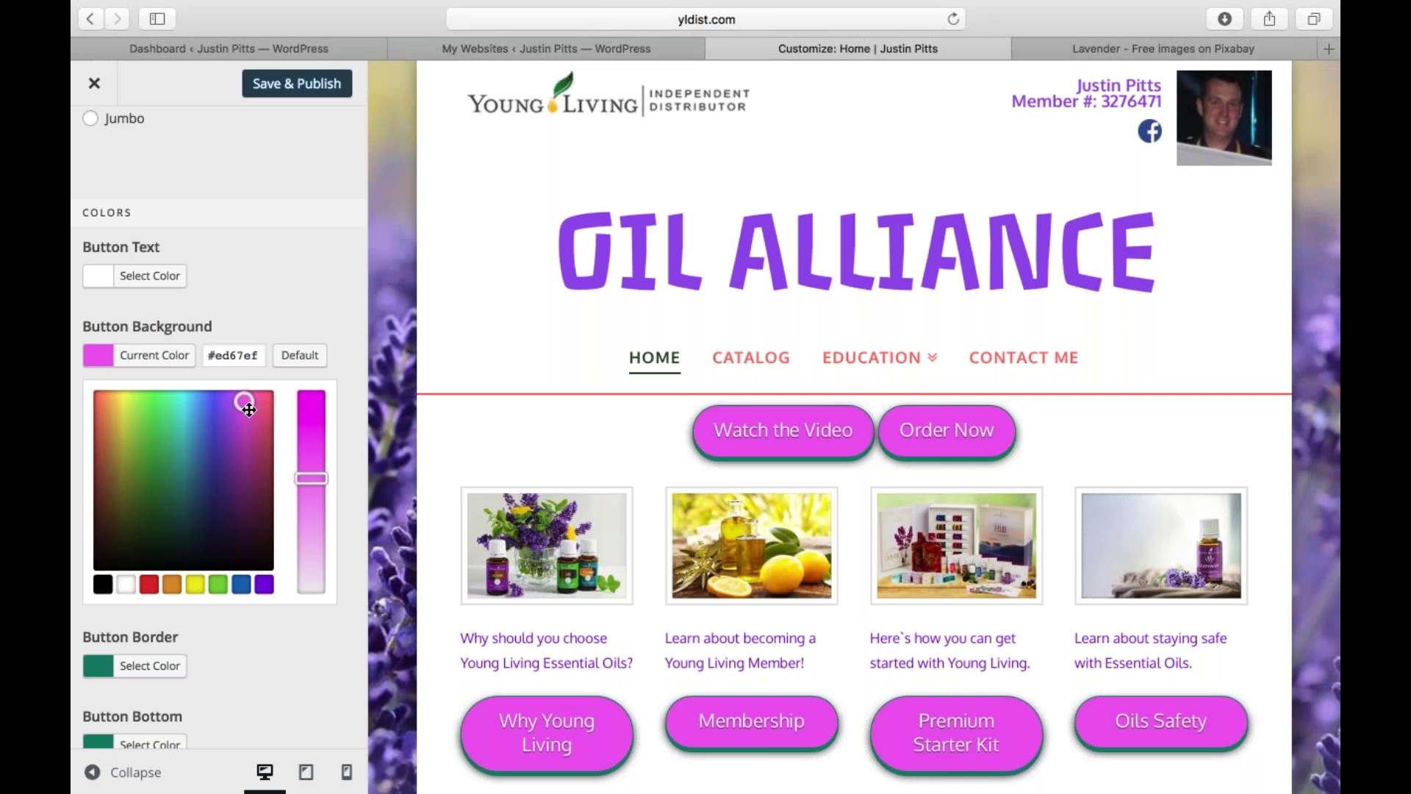
- Set the button border color to yellow #e0f21d and the button bottom color to purple #8b03a3
scroll(218, 426, "down", 4)
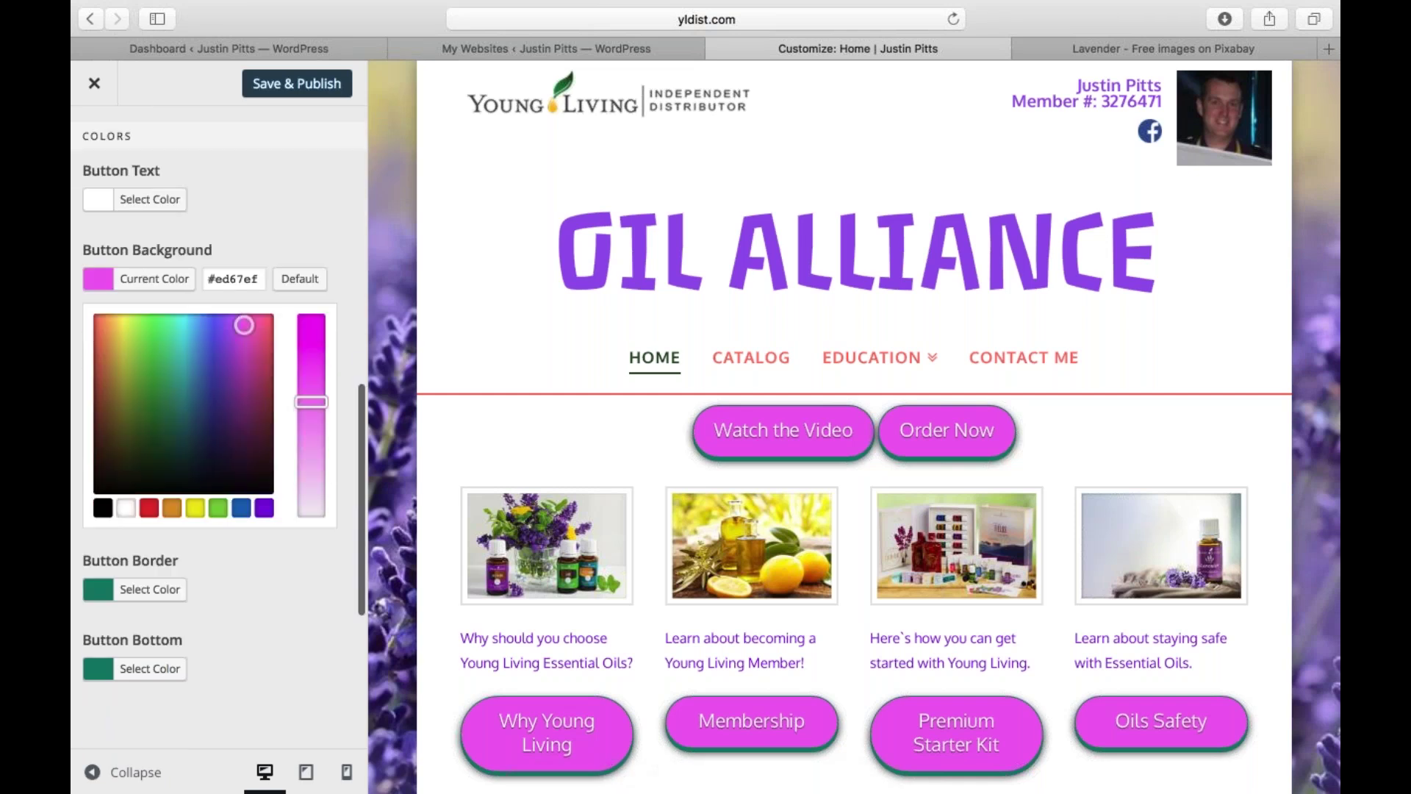
left_click(149, 529)
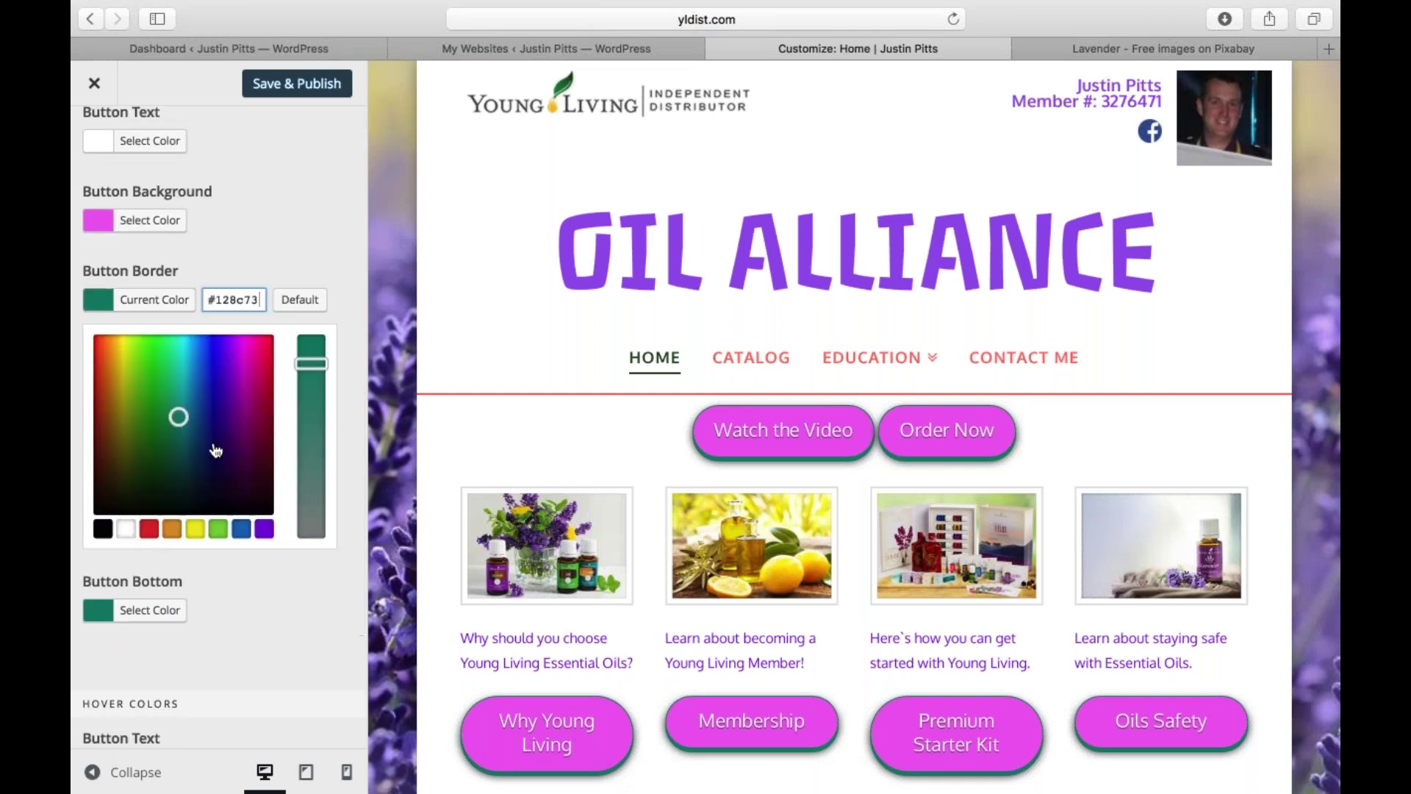
left_click_drag(178, 416, 126, 344)
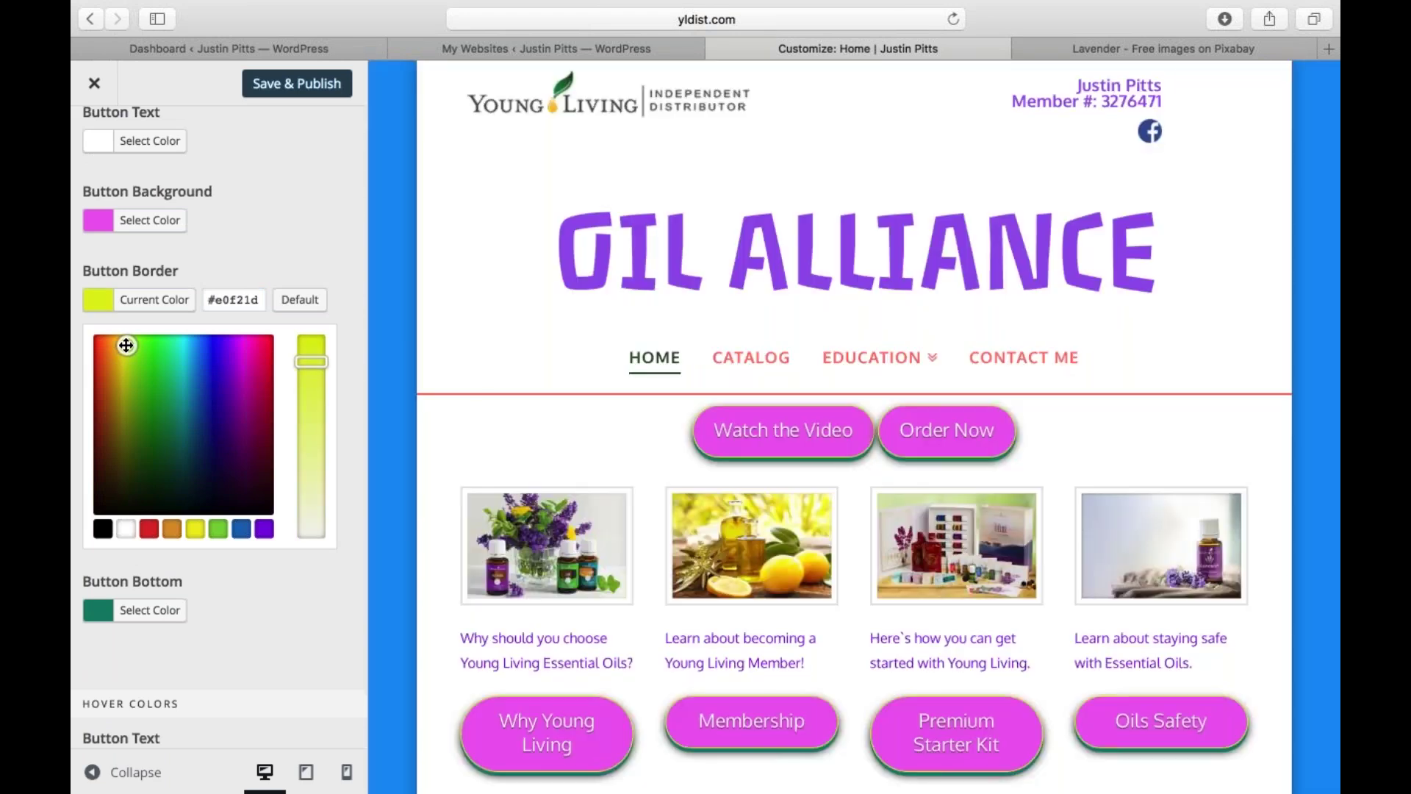
left_click(157, 616)
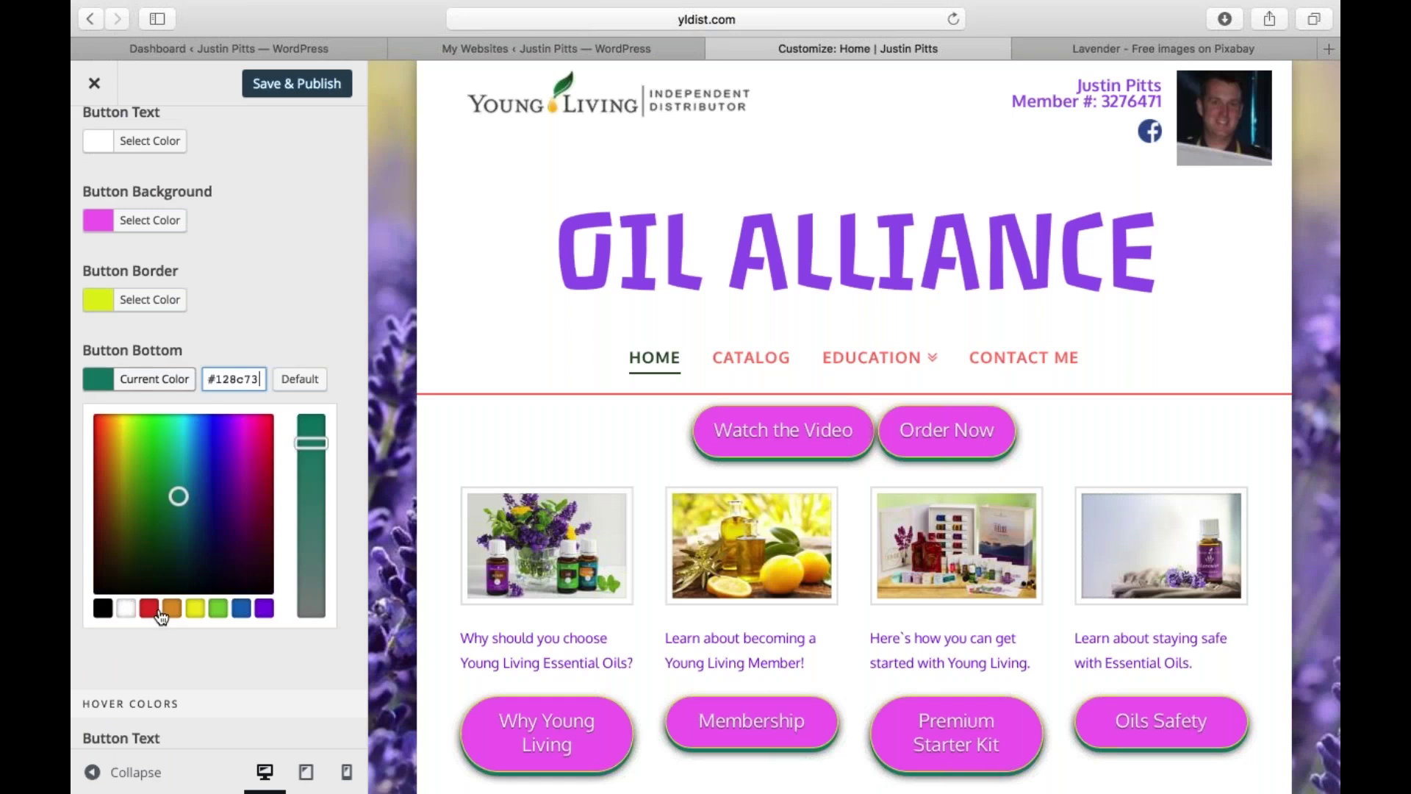
left_click_drag(179, 496, 241, 481)
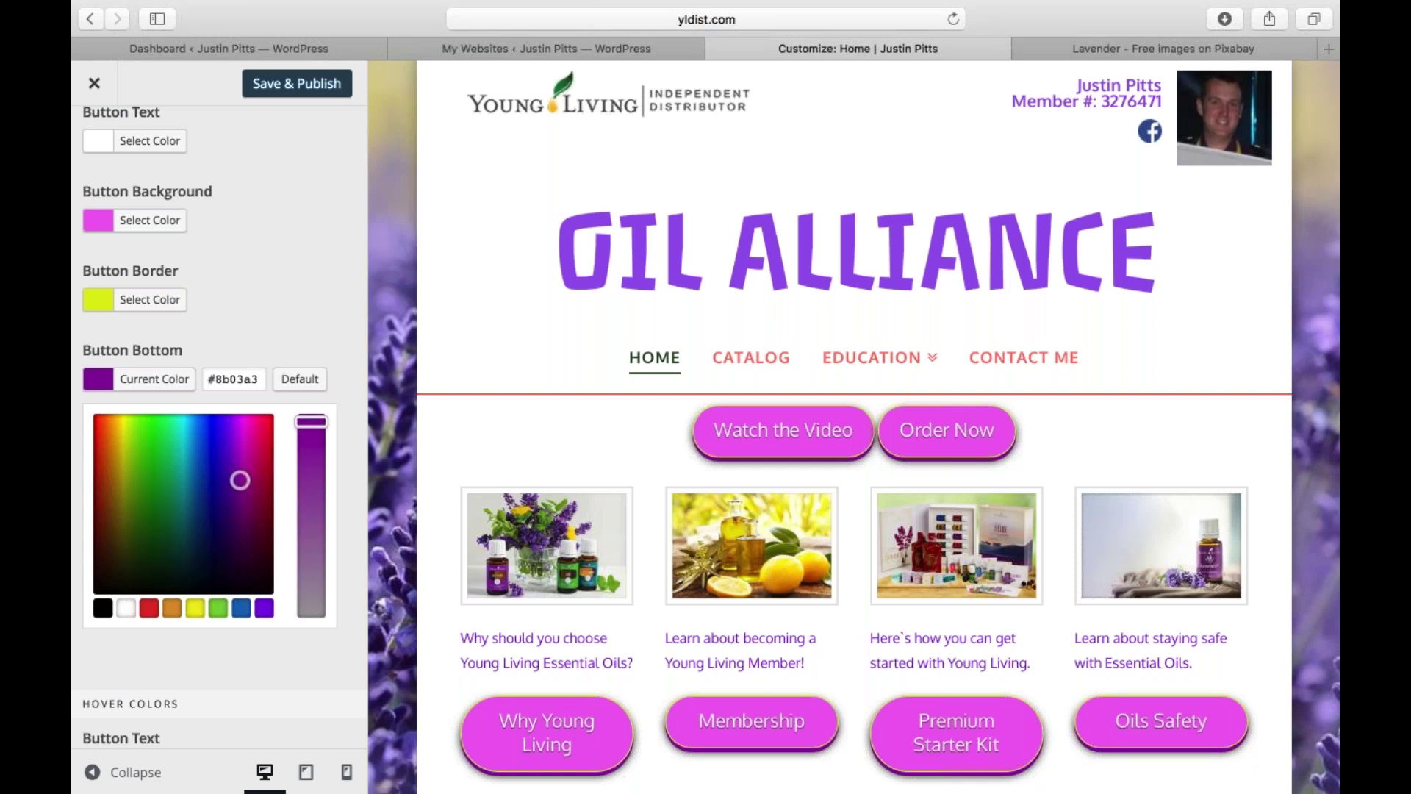
- Review the hover color settings for button text, background, border and bottom, and leave the Buttons section
scroll(299, 561, "down", 5)
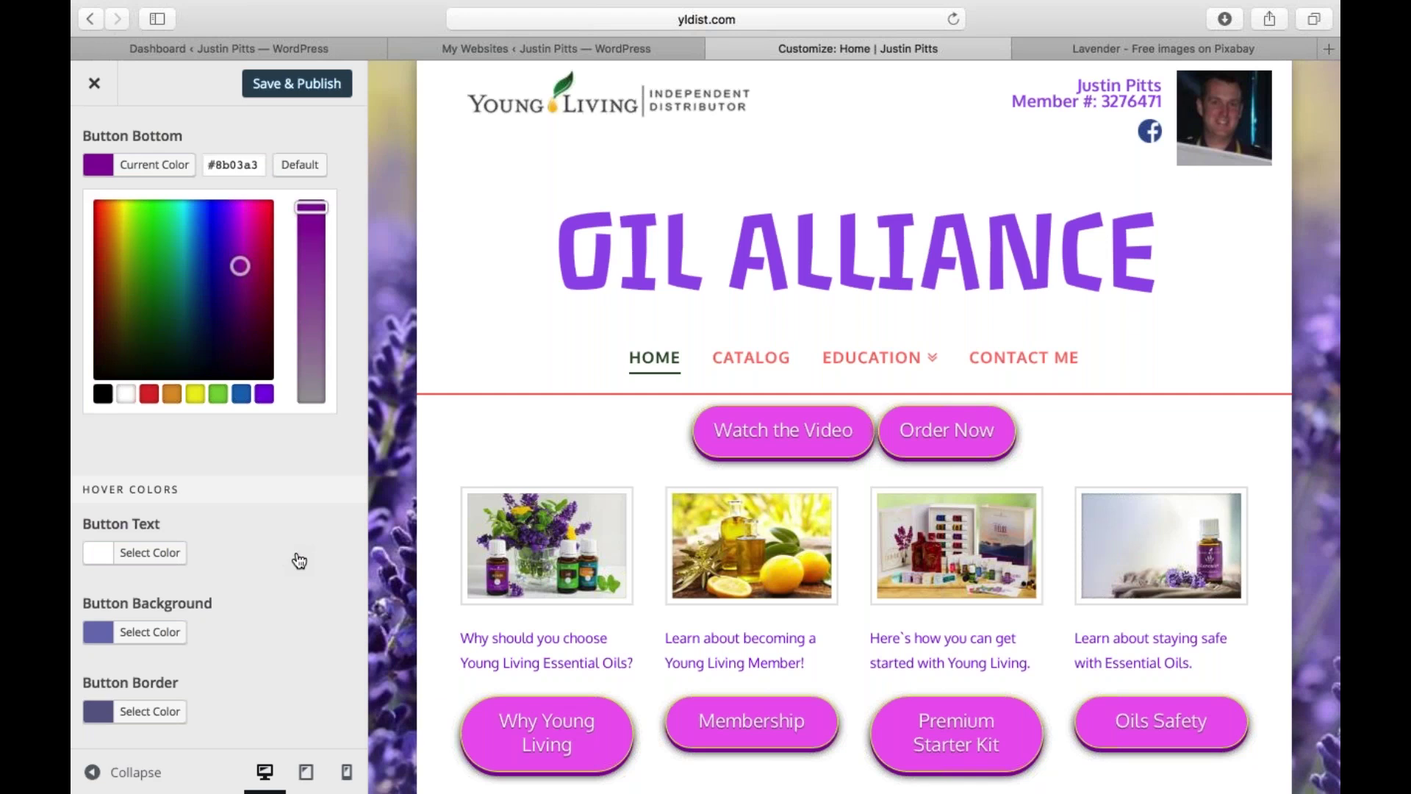
scroll(298, 558, "down", 3)
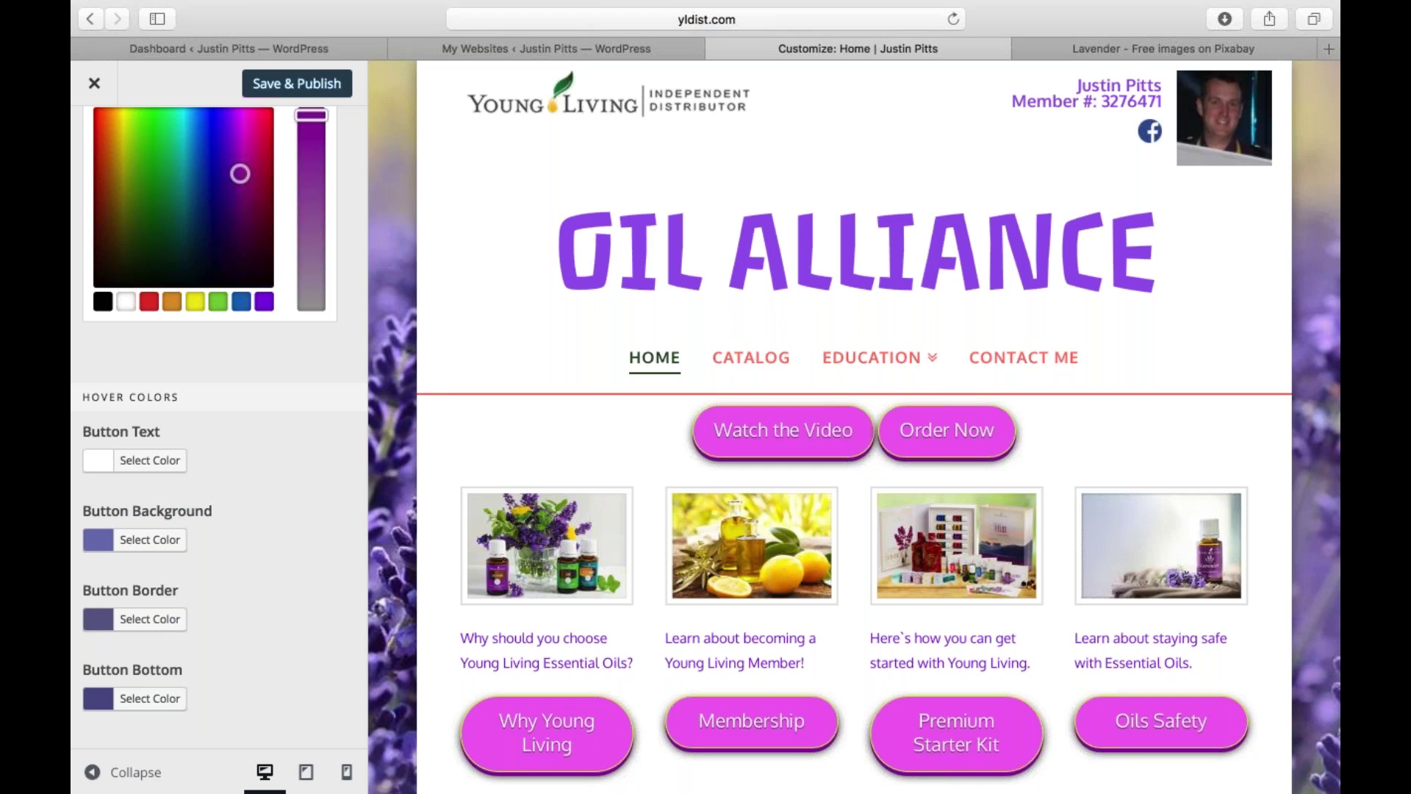
scroll(306, 450, "up", 10)
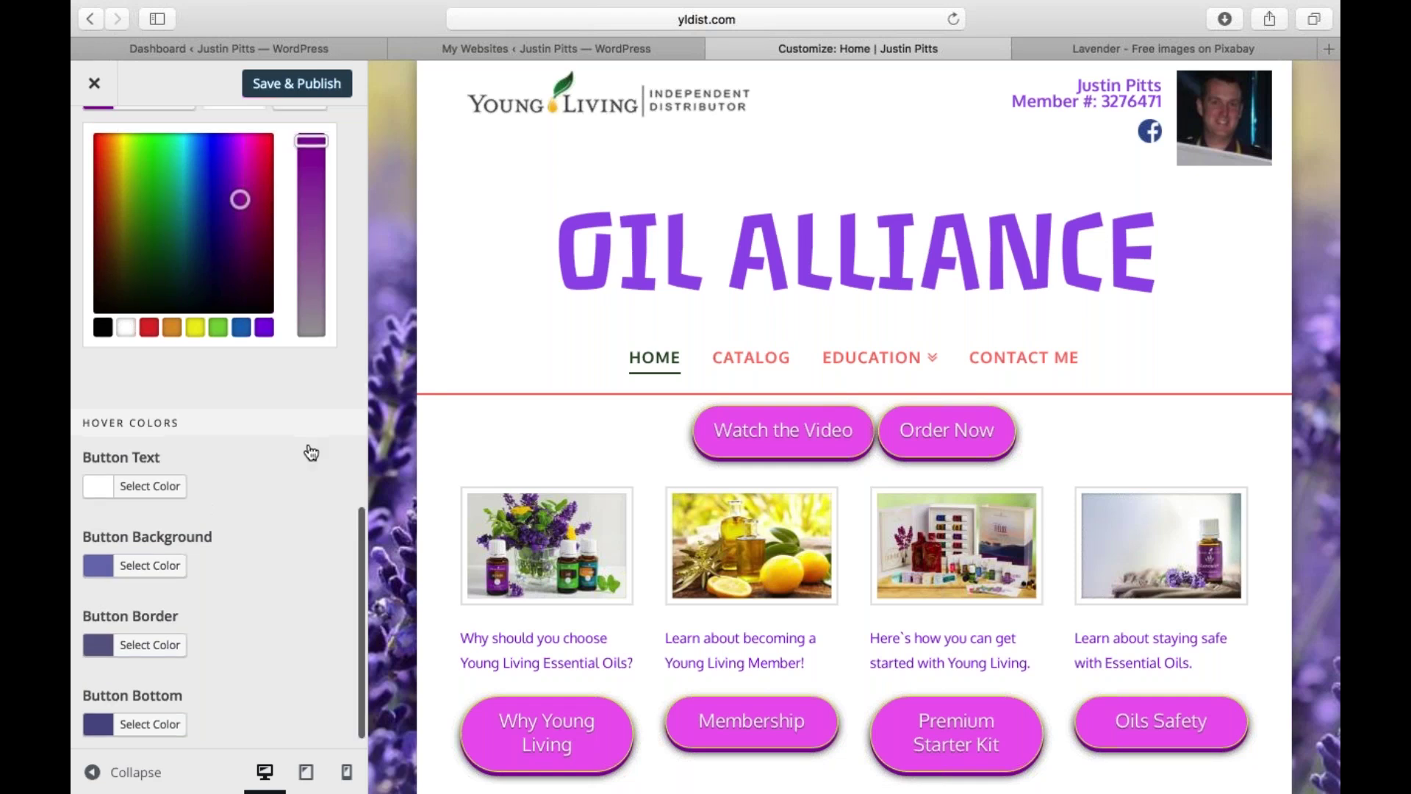
left_click(97, 147)
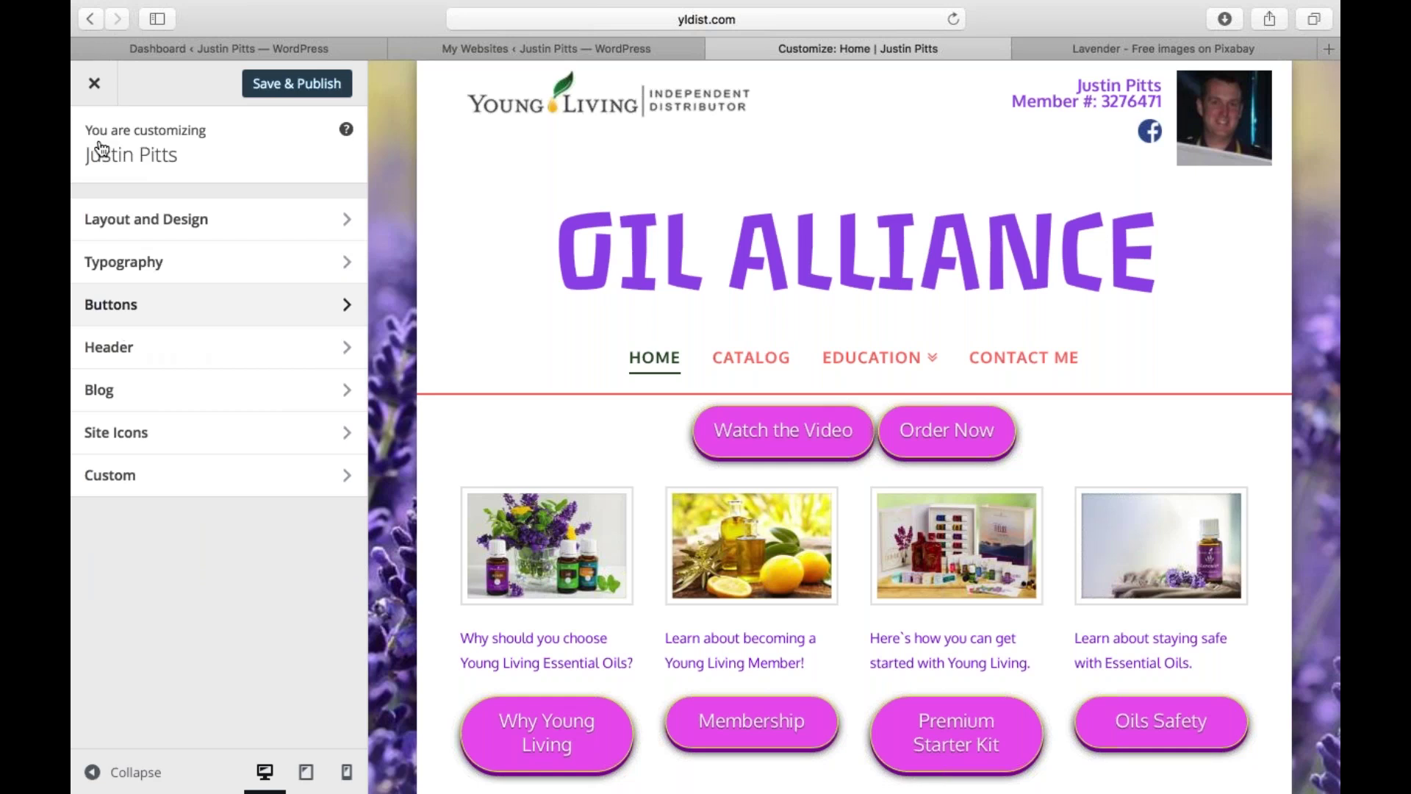
- Review the navbar, logo and alignment settings in the Header section and return to the section list
left_click(288, 363)
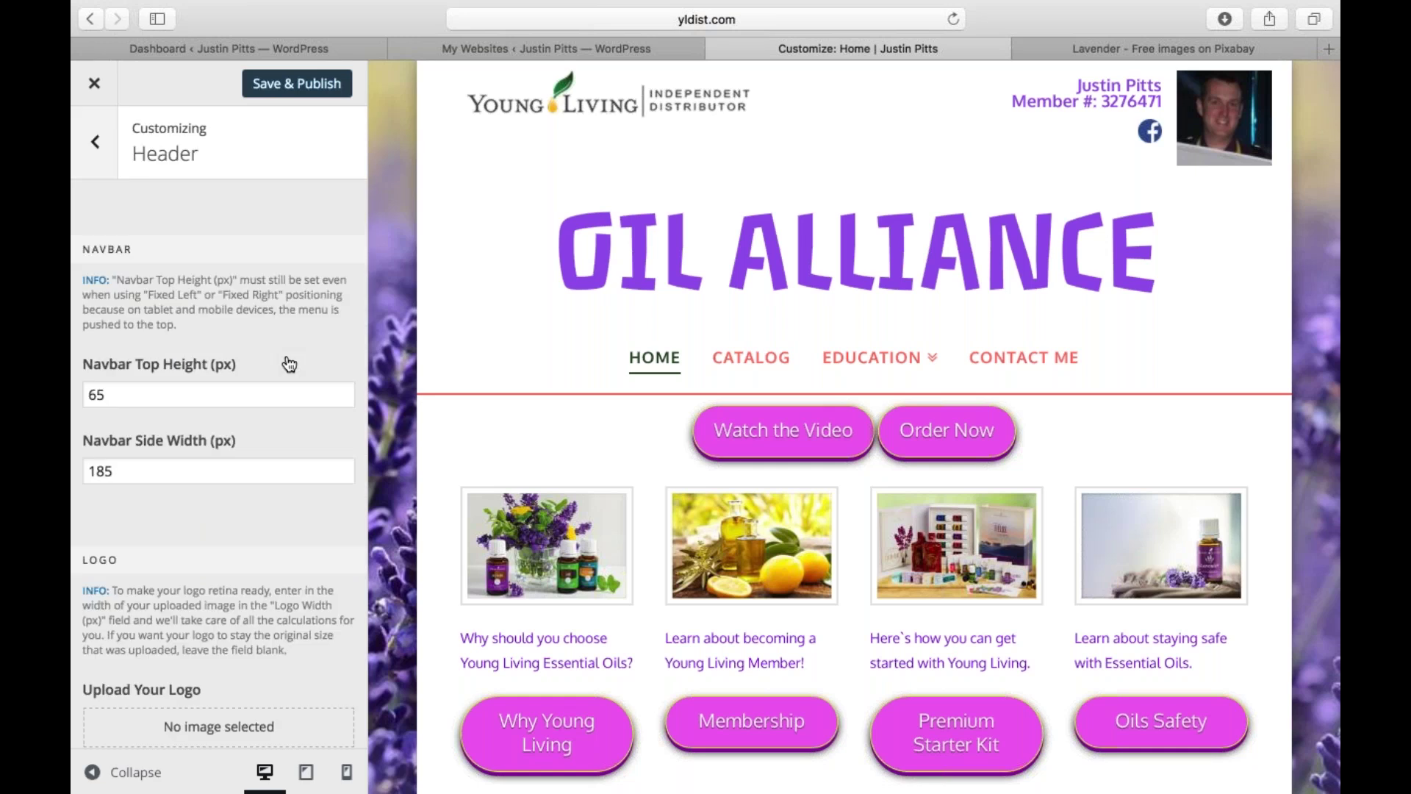
scroll(288, 363, "down", 5)
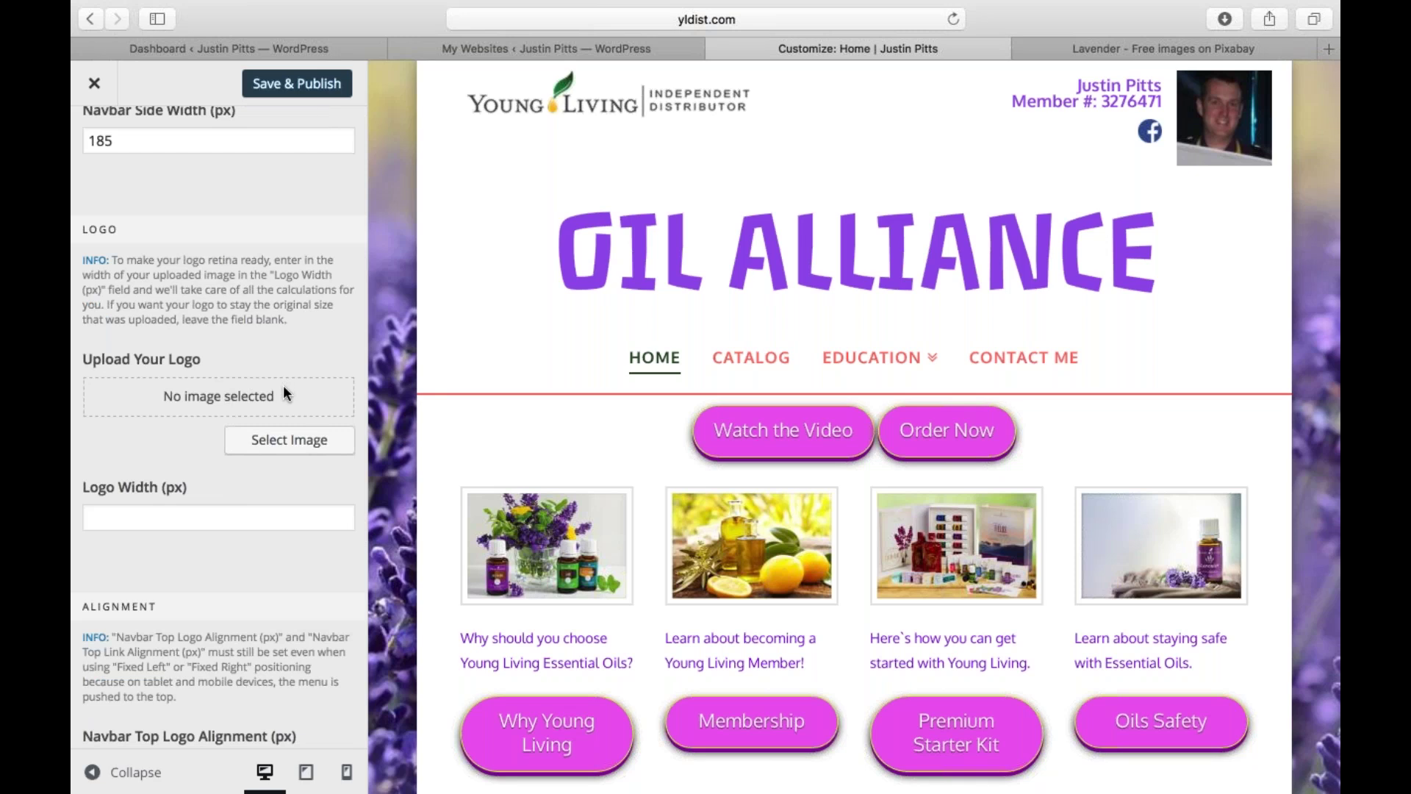
scroll(205, 449, "down", 1)
scroll(204, 445, "down", 5)
scroll(201, 439, "up", 15)
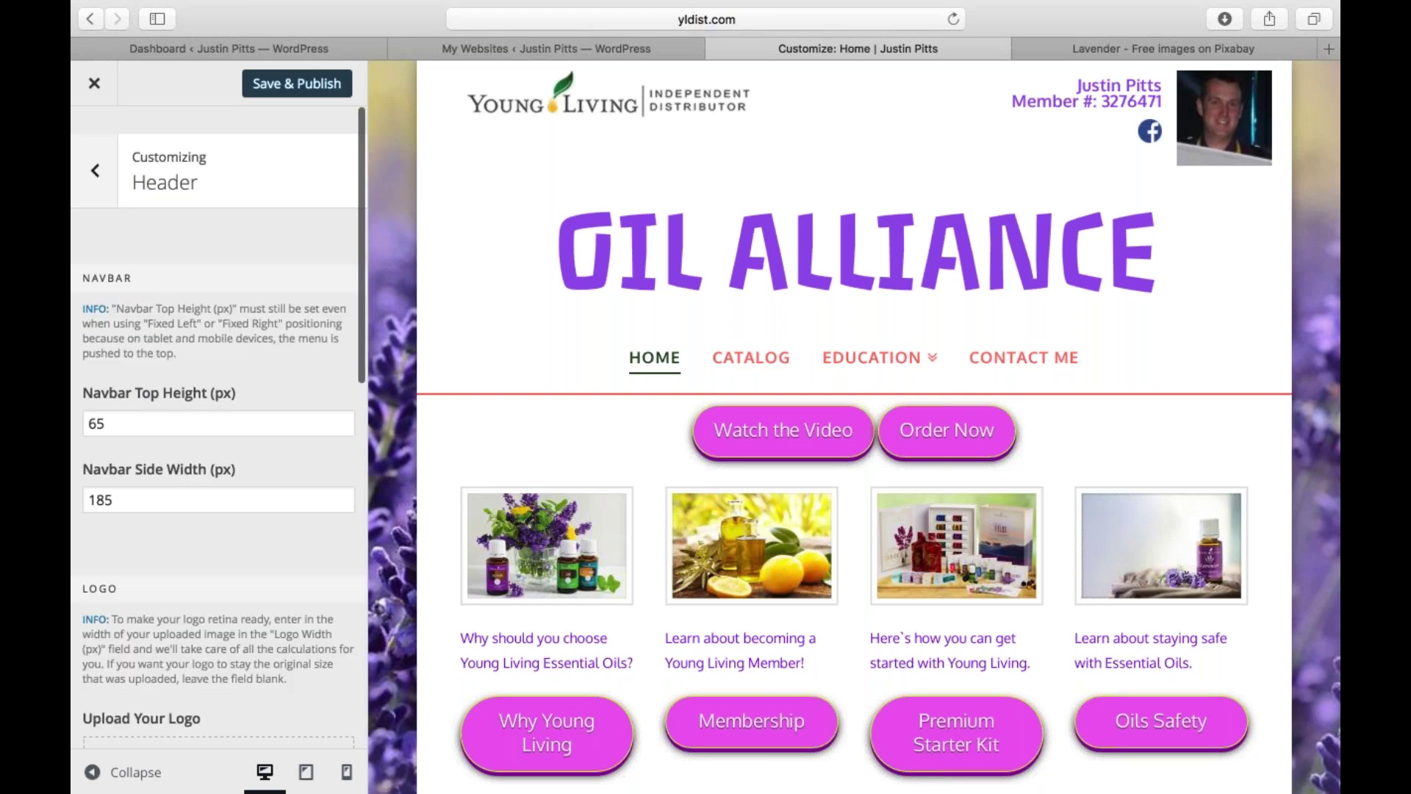
left_click(95, 148)
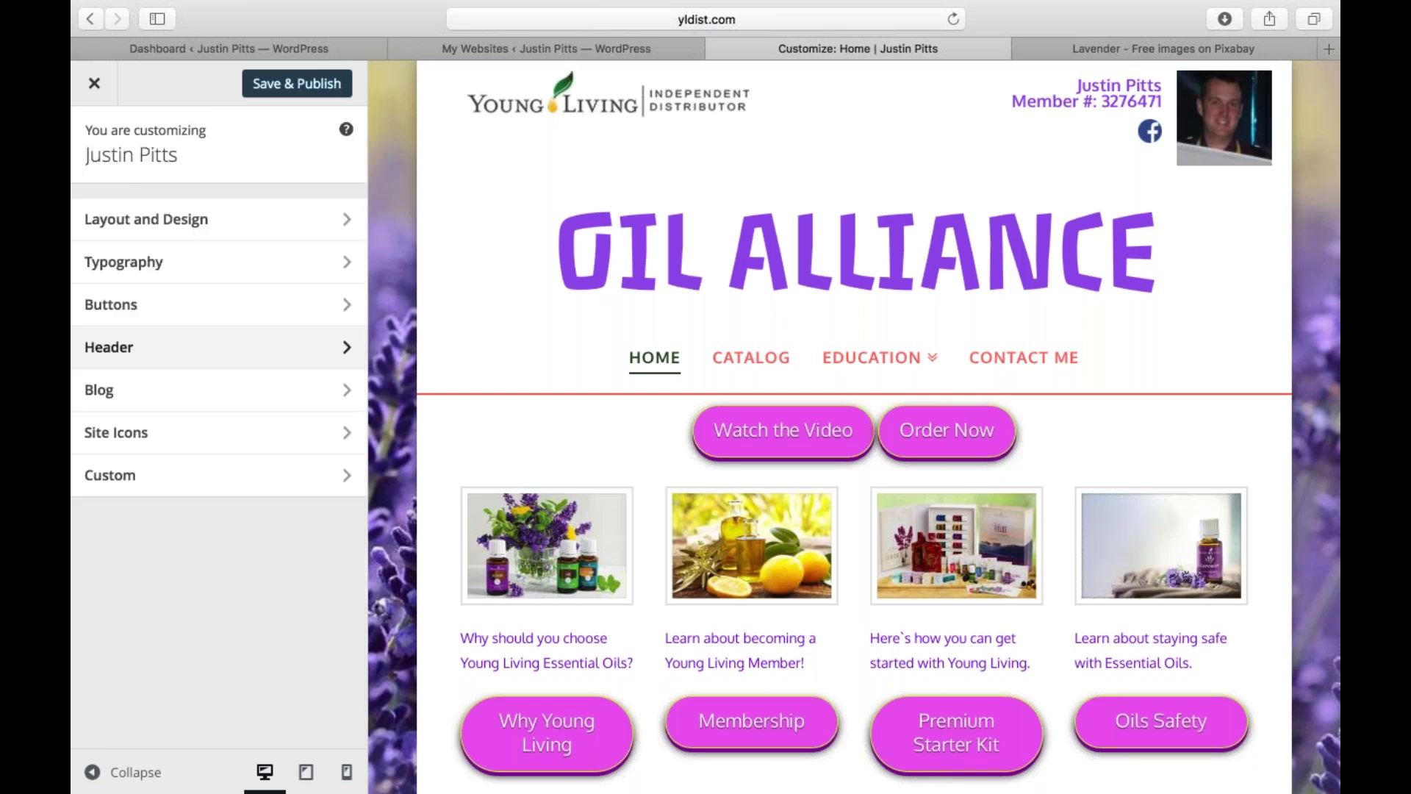
- Review the style, layout and archive settings in the Blog section and return to the section list
left_click(229, 393)
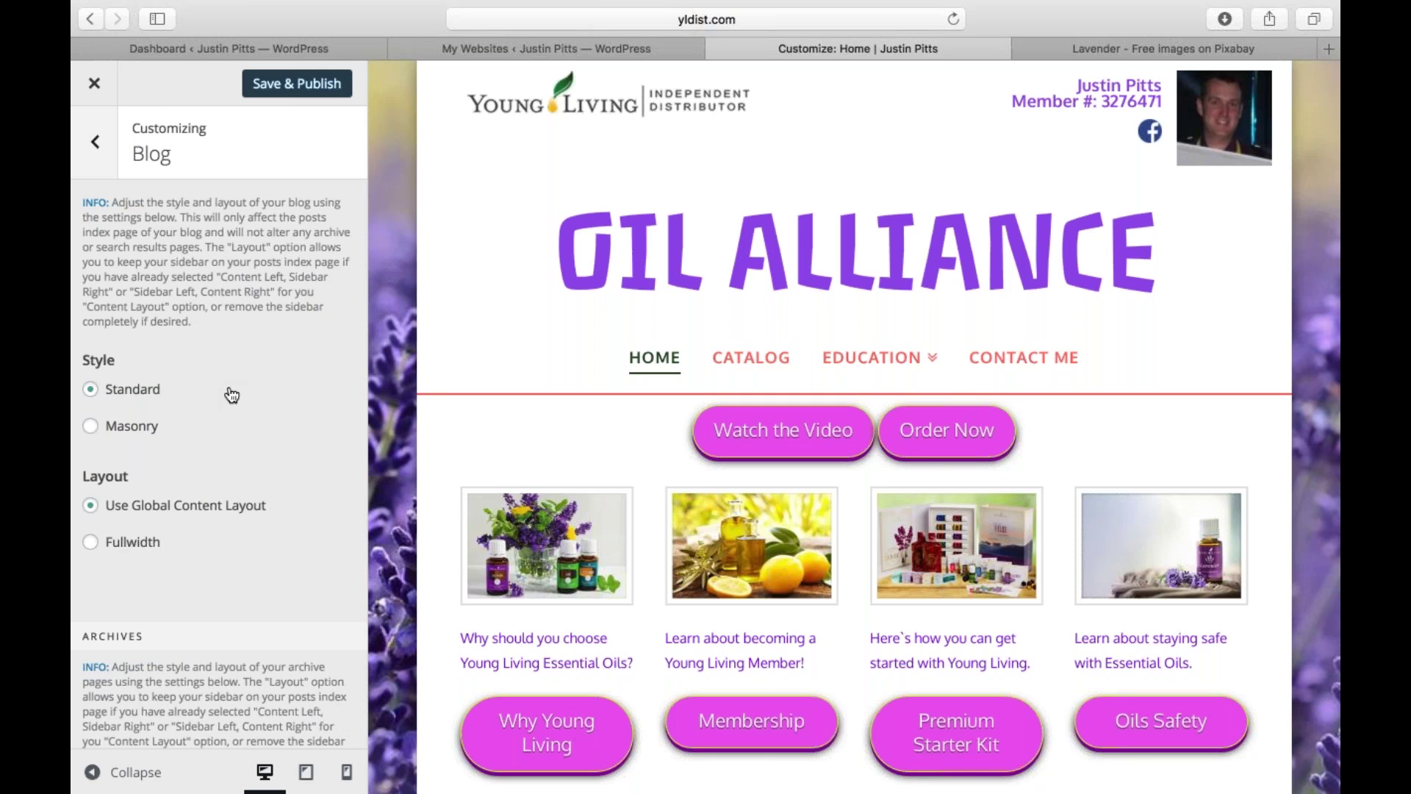
scroll(231, 395, "down", 10)
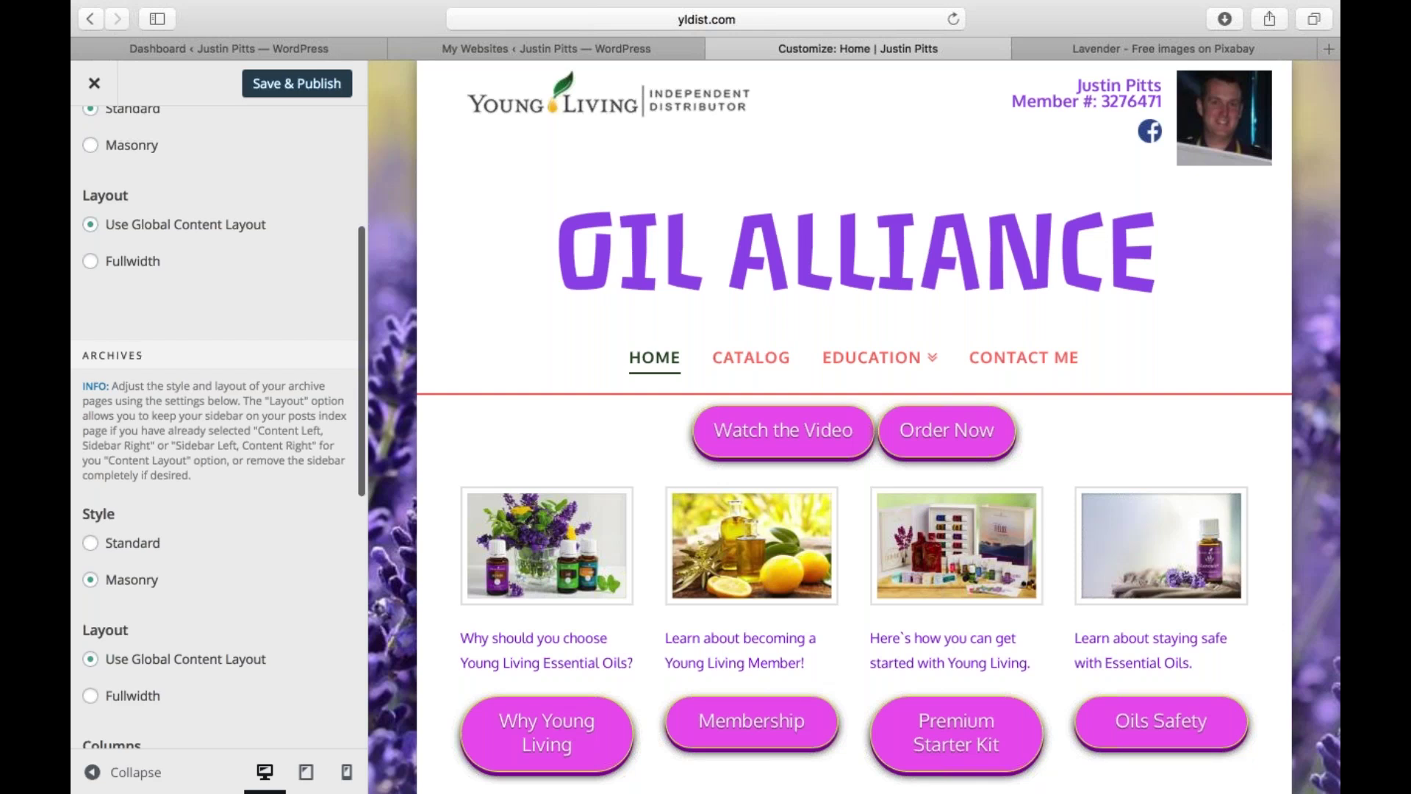
scroll(221, 426, "up", 10)
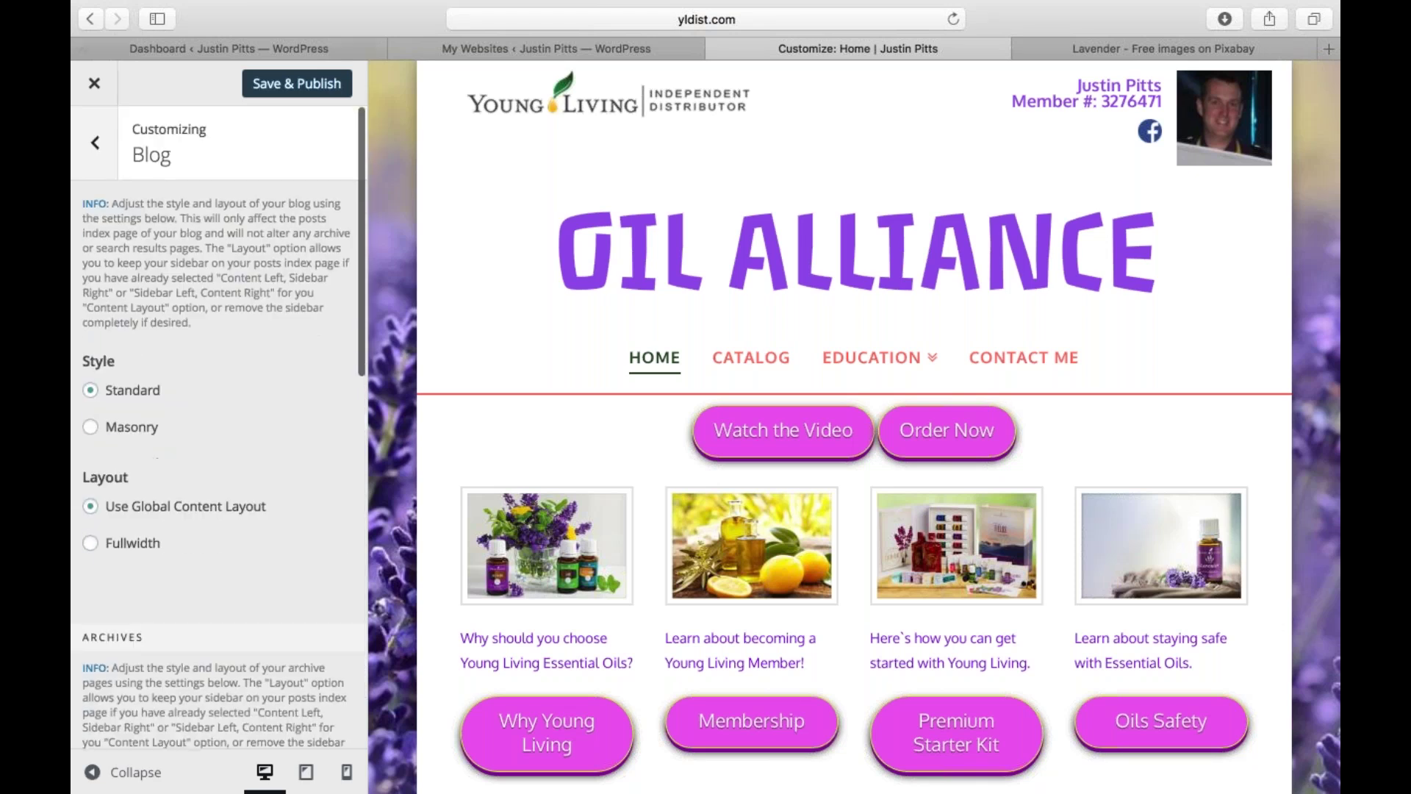
left_click(100, 172)
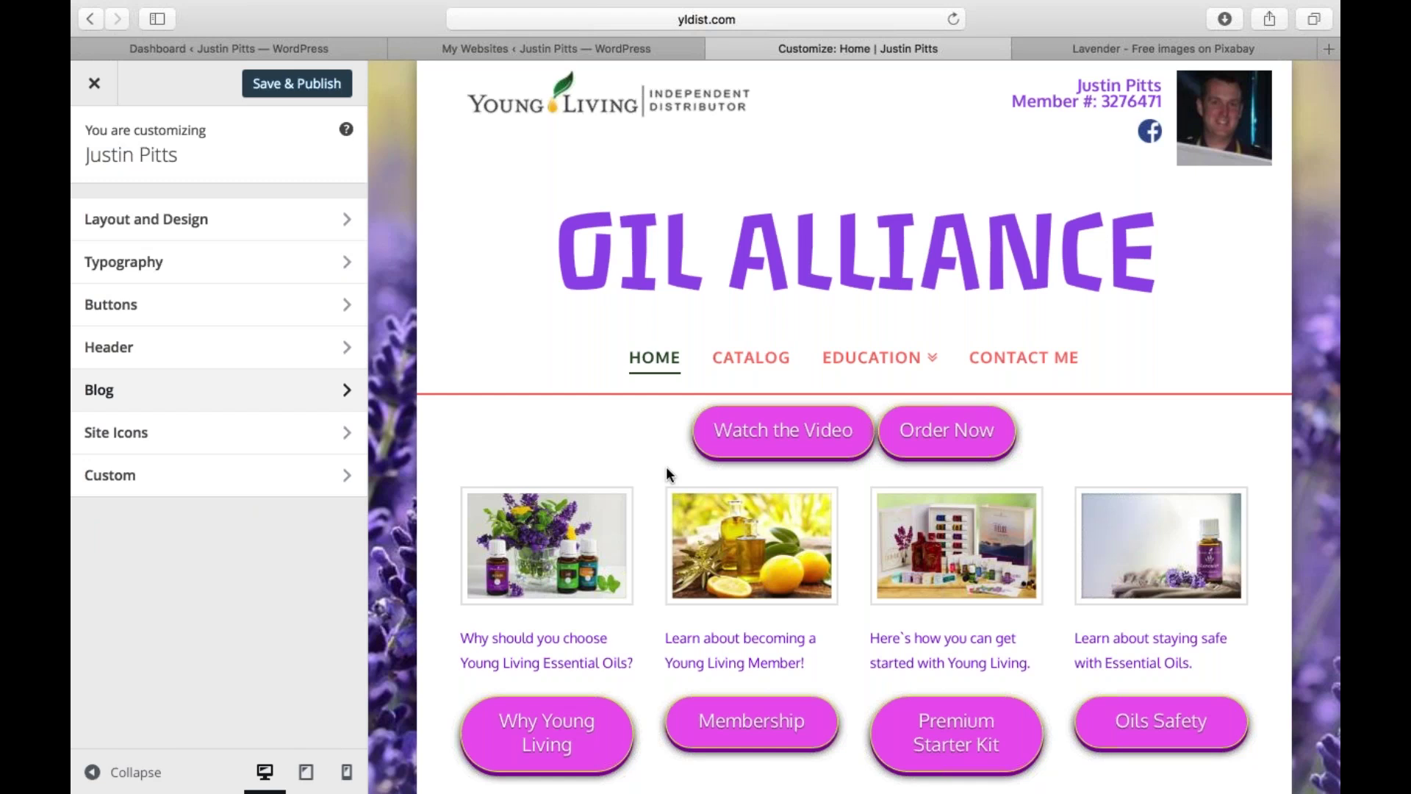
- Preview the customized site in the tablet and mobile views, and save and publish the changes
left_click(302, 773)
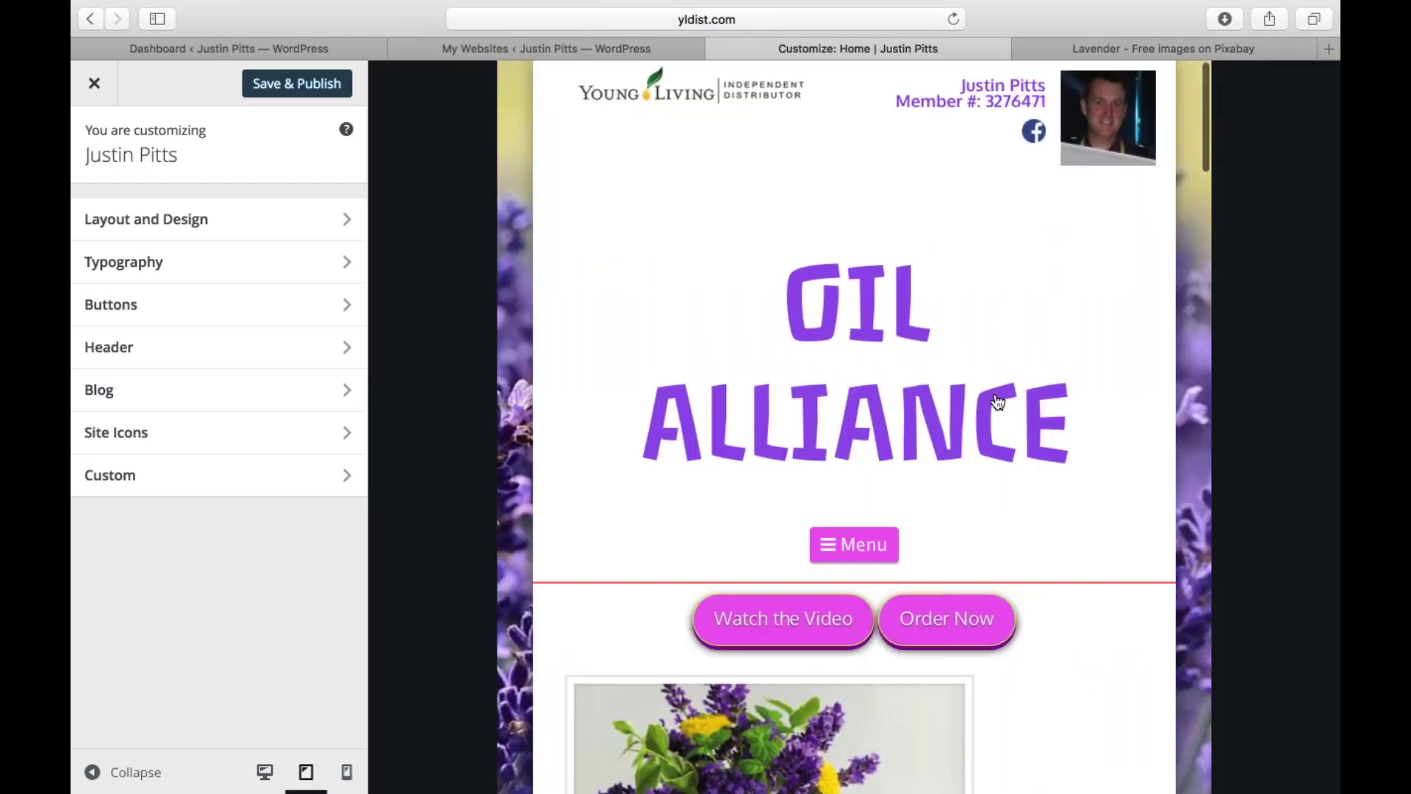
scroll(998, 402, "down", 7)
scroll(998, 402, "up", 8)
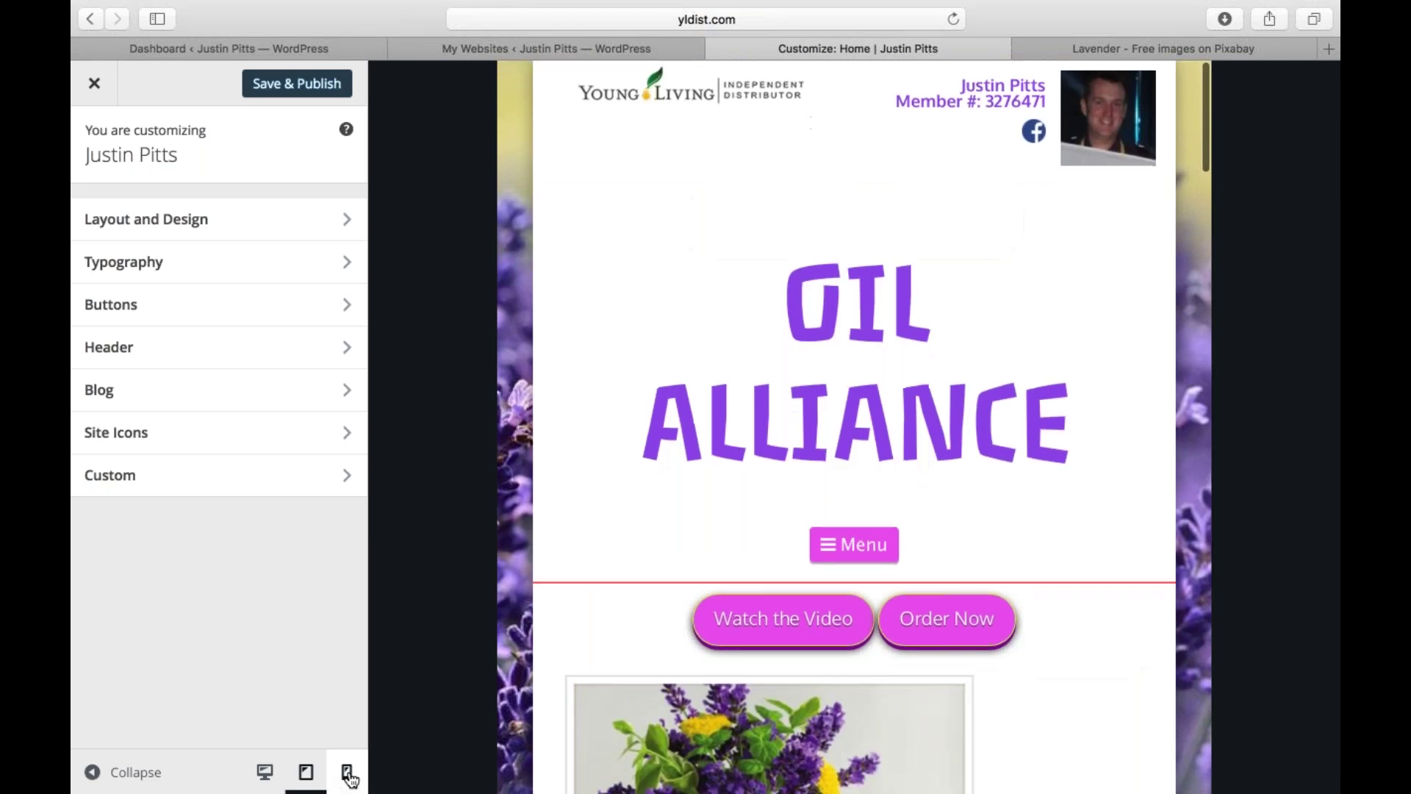
left_click(346, 772)
scroll(738, 379, "down", 5)
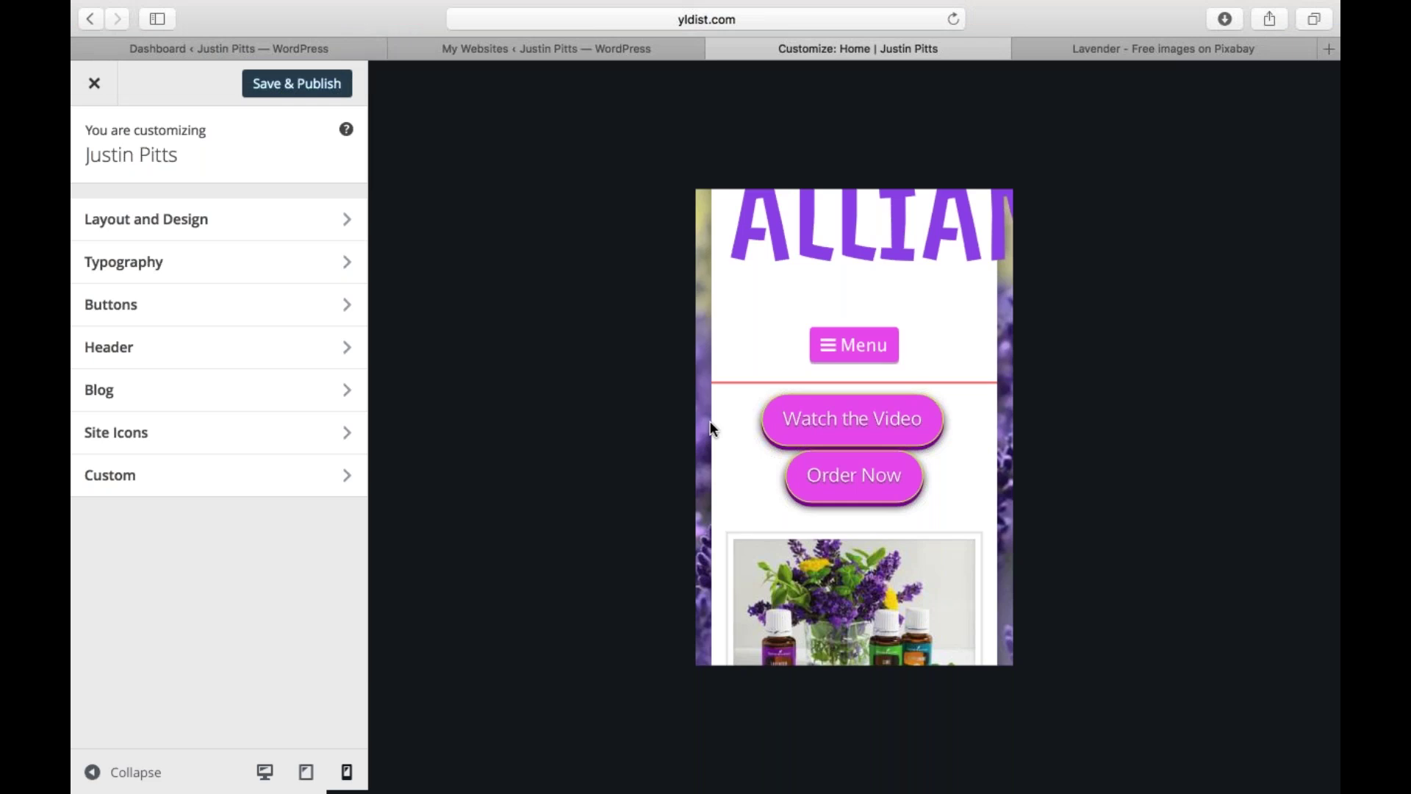
left_click(309, 85)
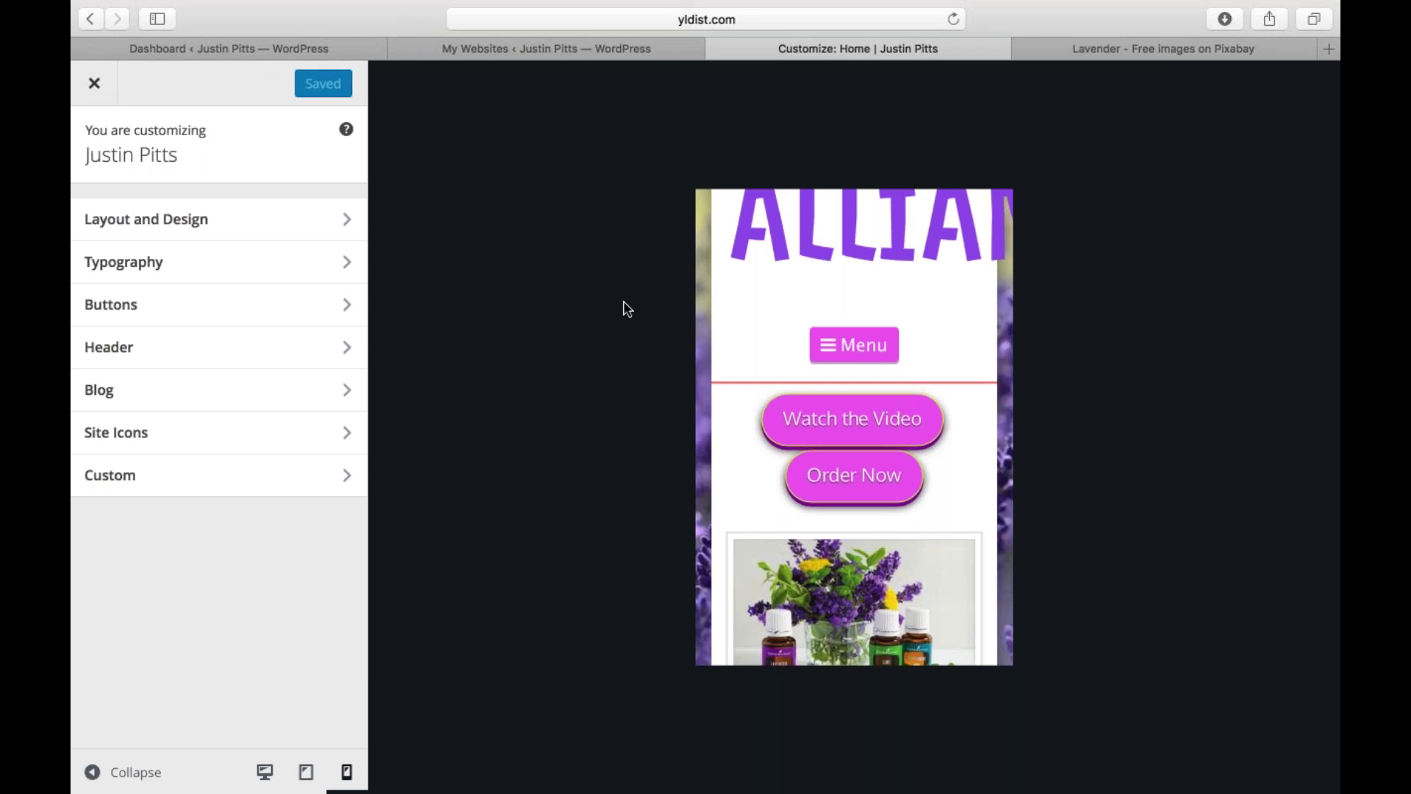
- Open the Free Graphics page from the My Websites dashboard and look at the download options for the Lemon Vitality graphic
left_click(582, 53)
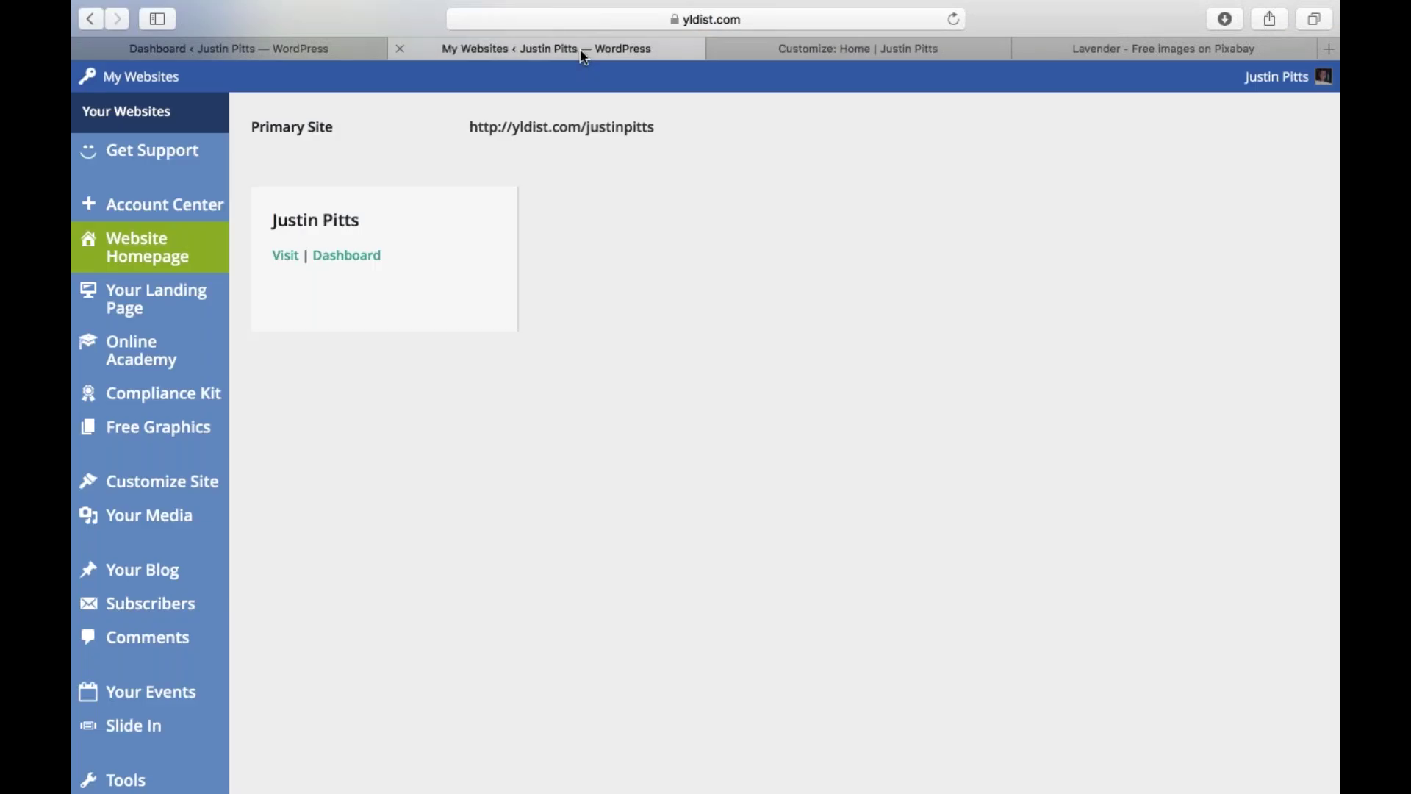
mouse_move(253, 792)
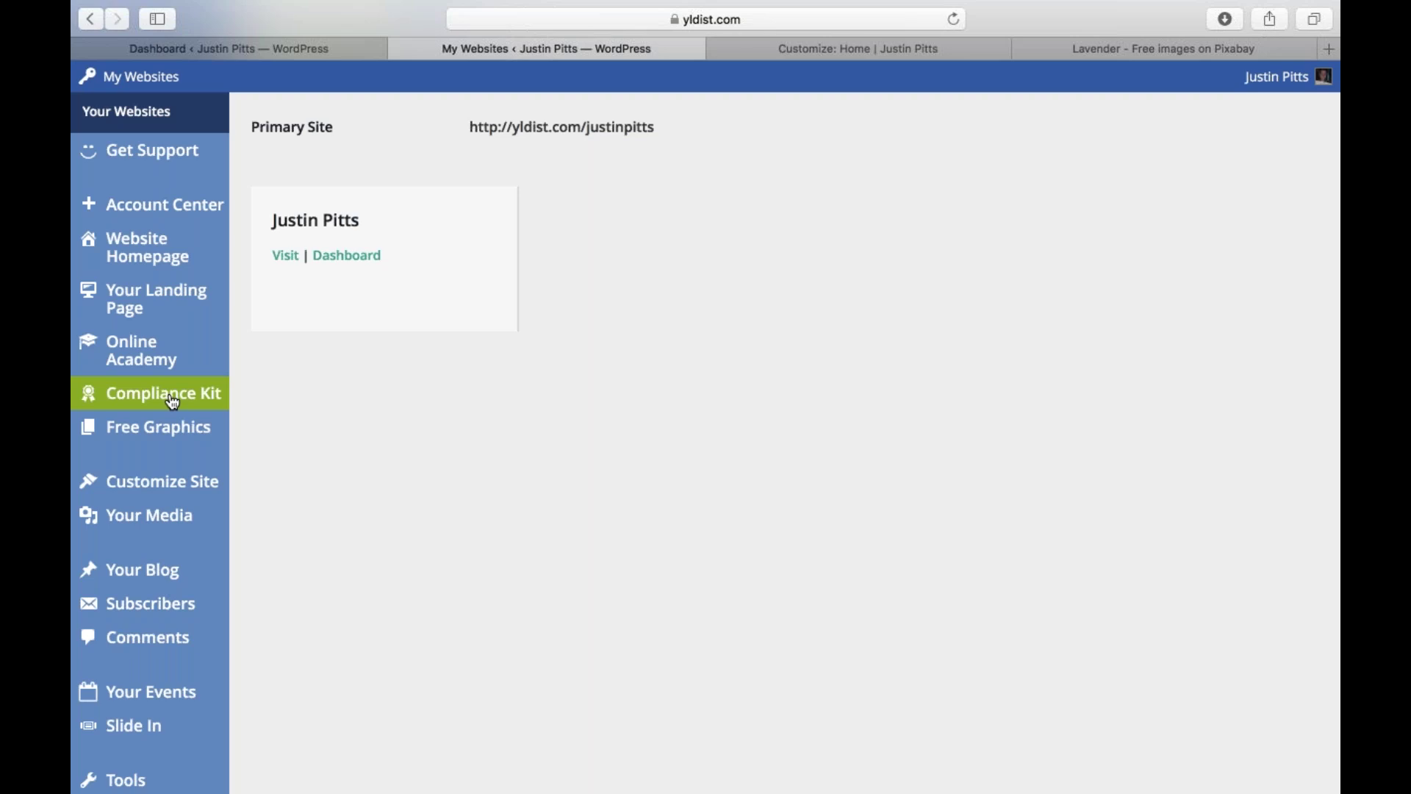
left_click(186, 434)
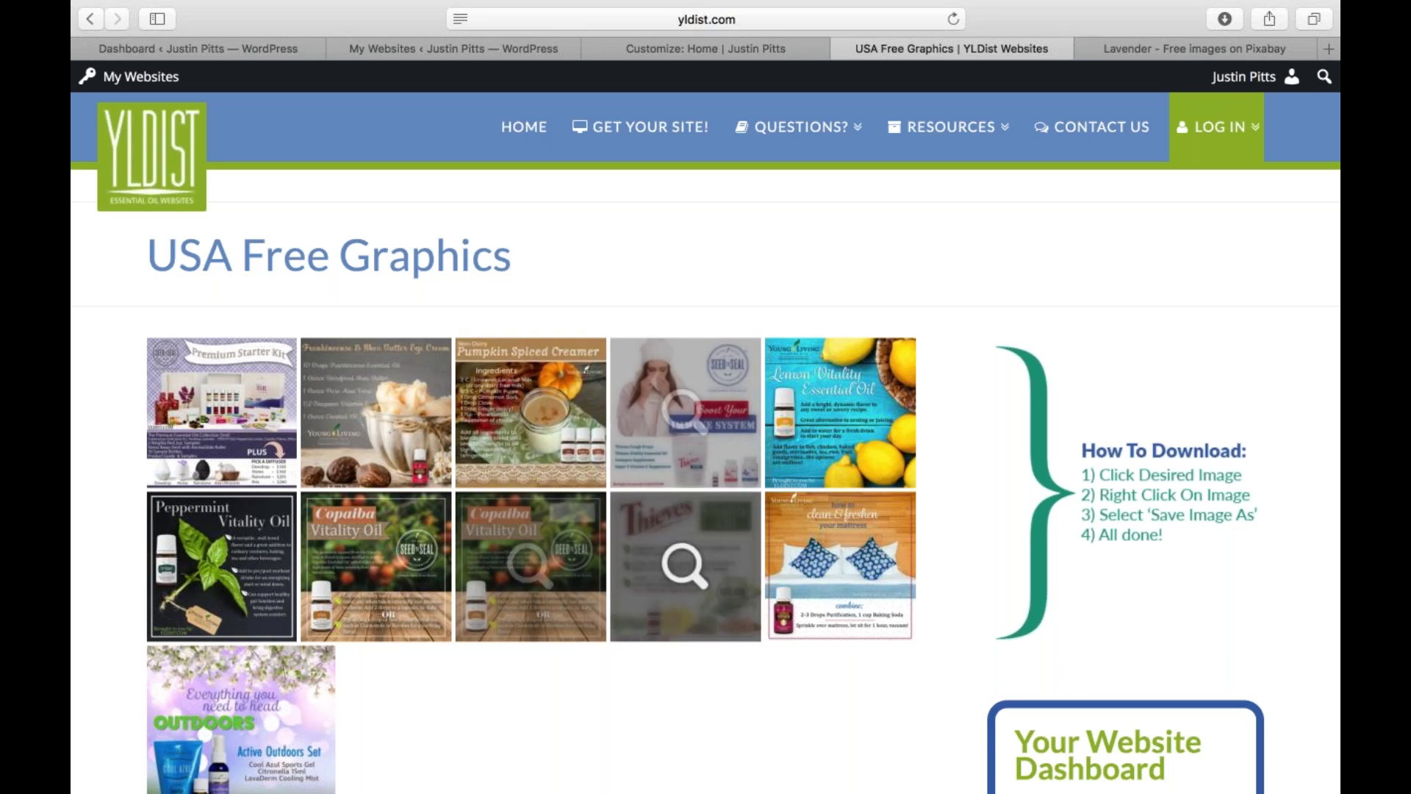
right_click(827, 425)
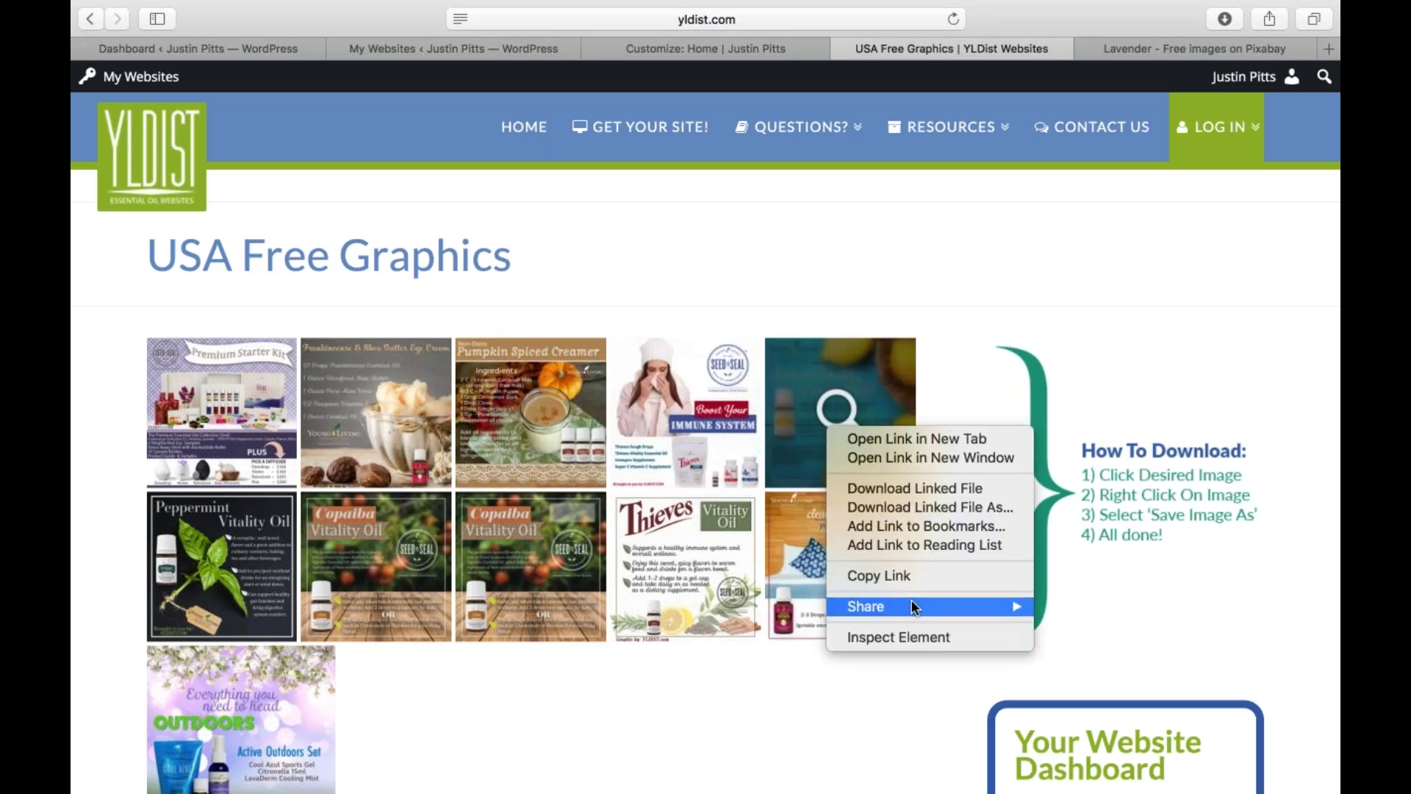
left_click(927, 717)
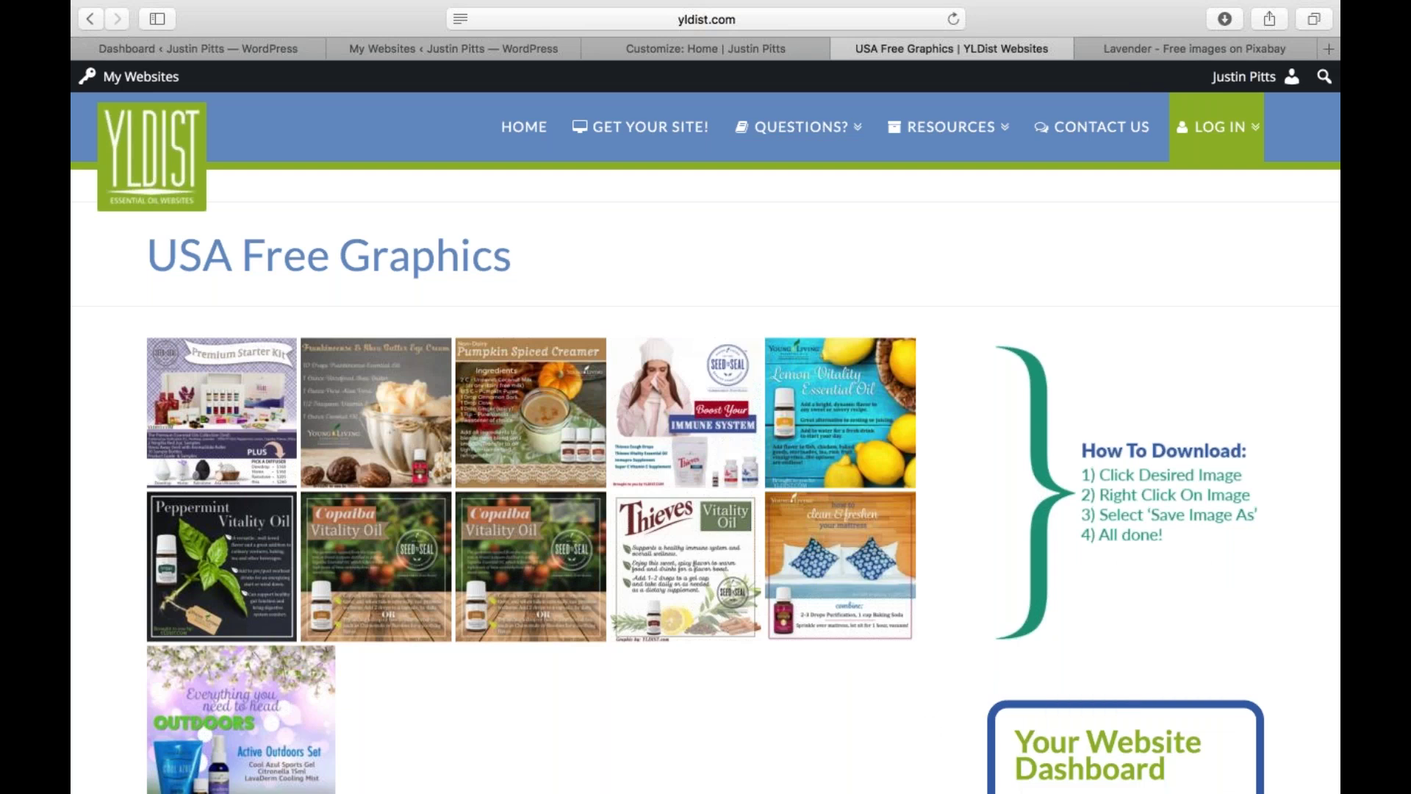
scroll(706, 441, "down", 3)
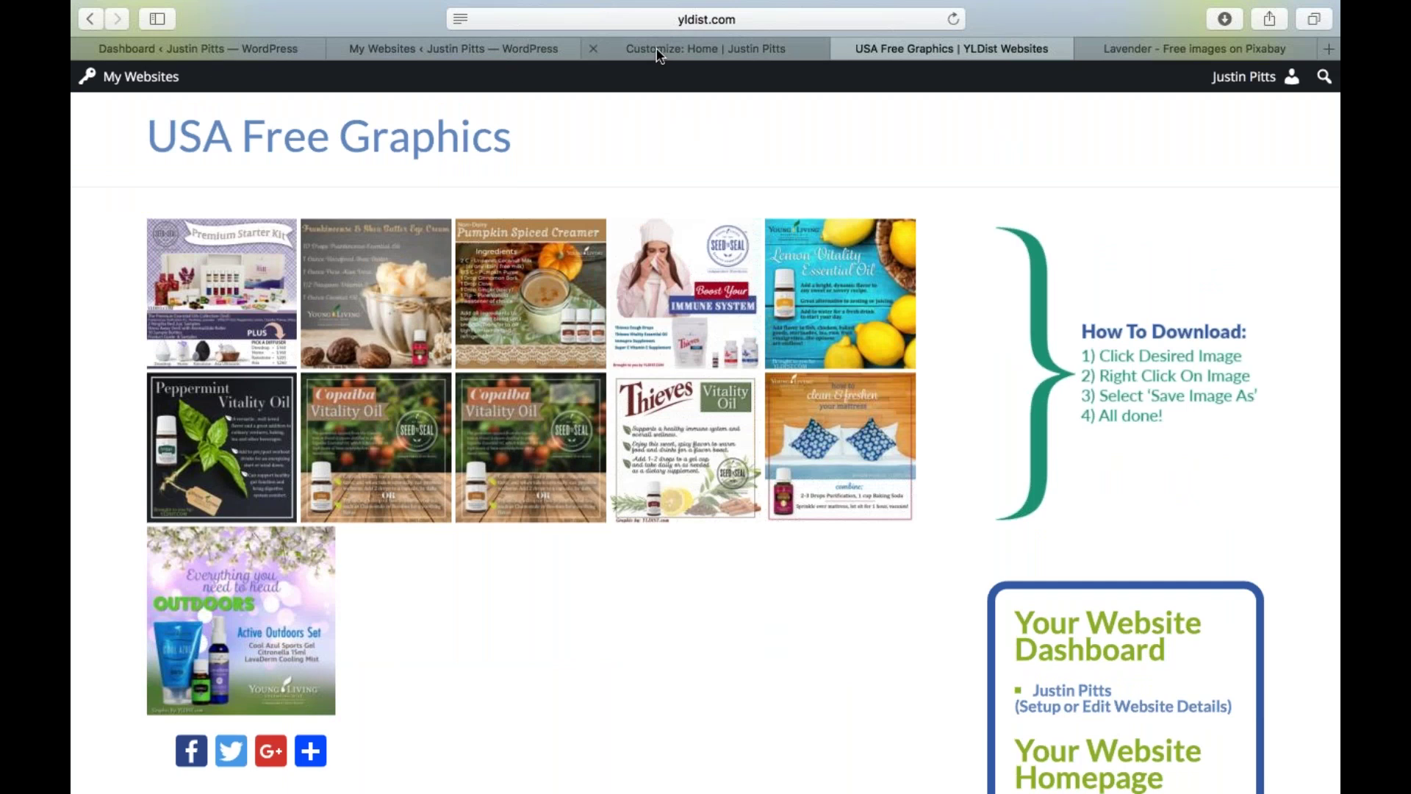
- Go back to the My Websites page, look over its remaining back-office sections and open the Dashboard home
left_click(529, 52)
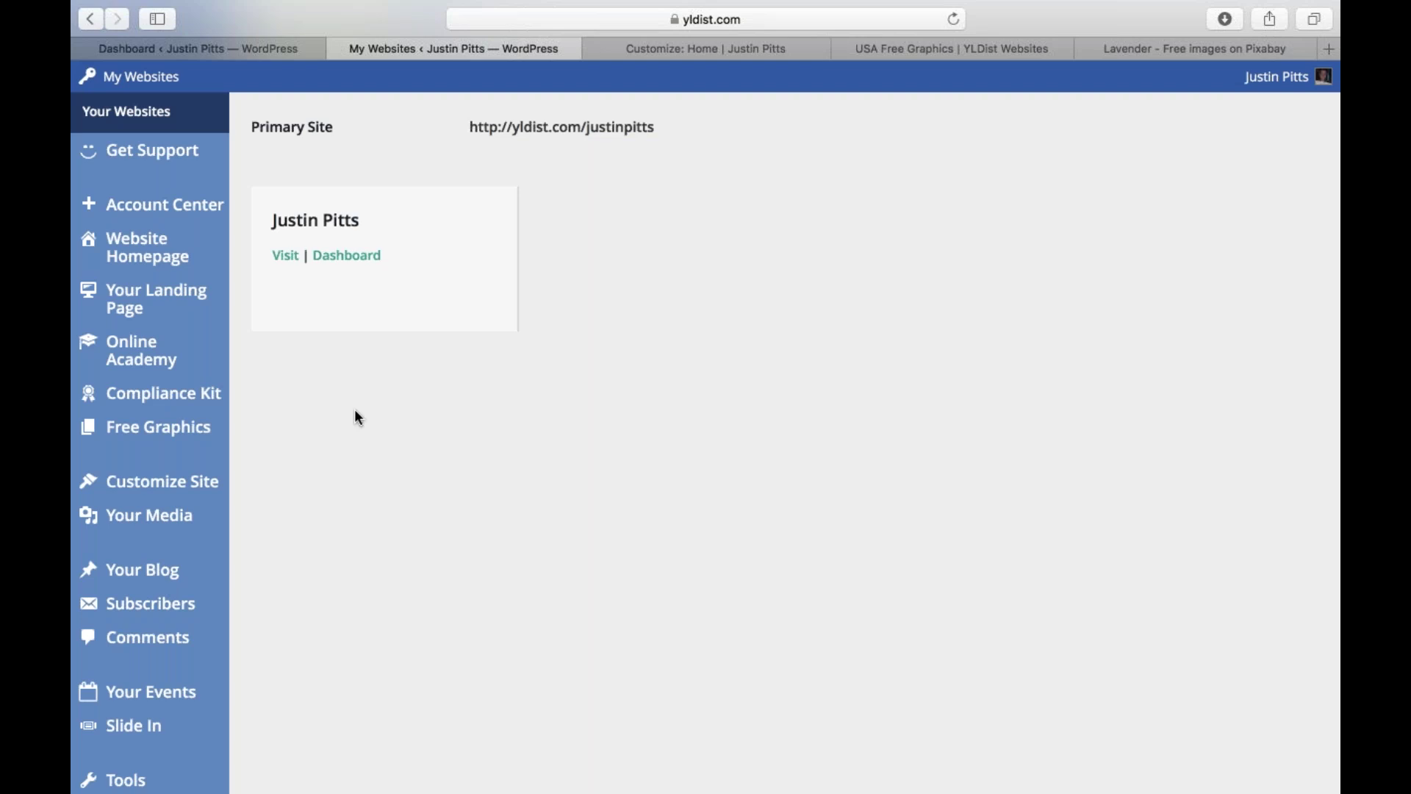
scroll(401, 506, "down", 3)
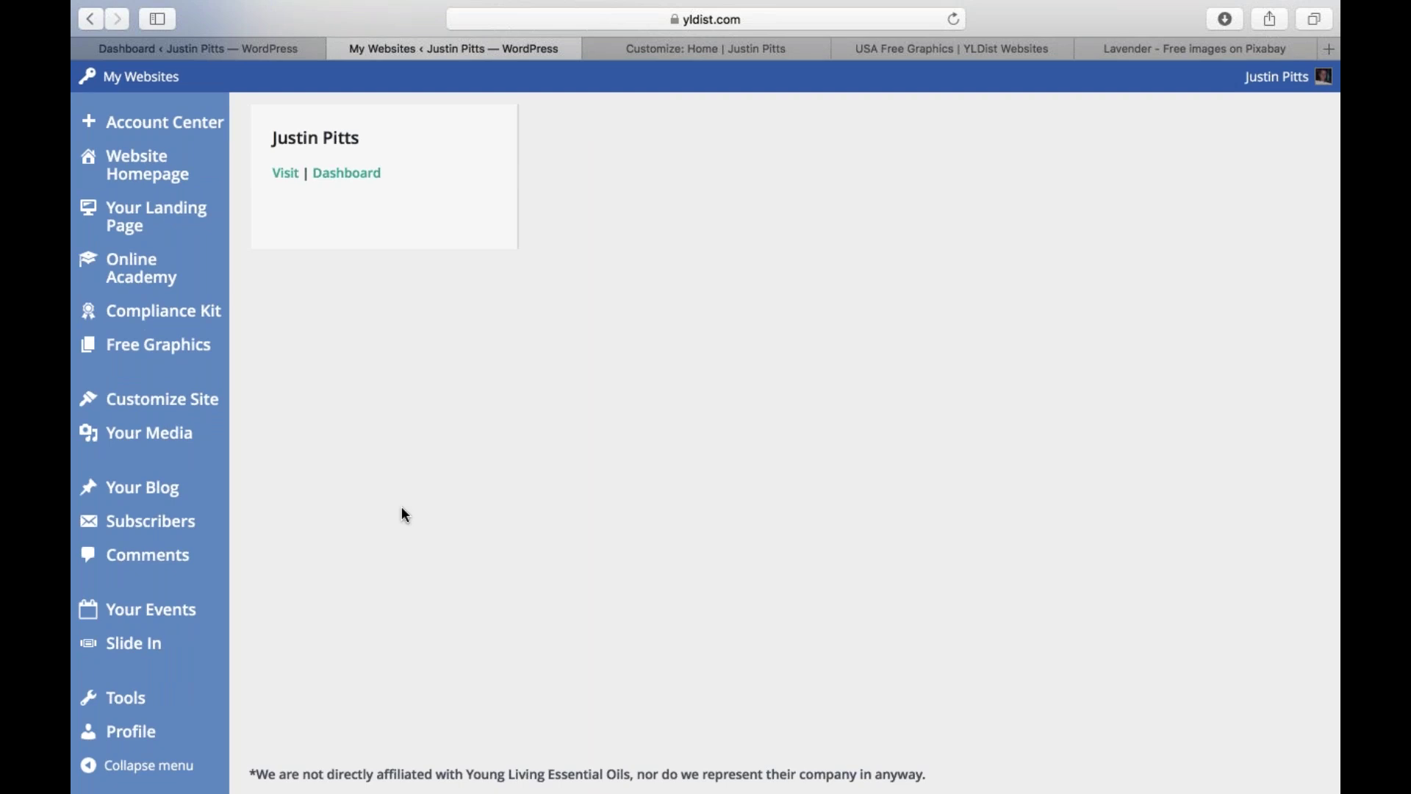
scroll(406, 515, "up", 5)
left_click(150, 163)
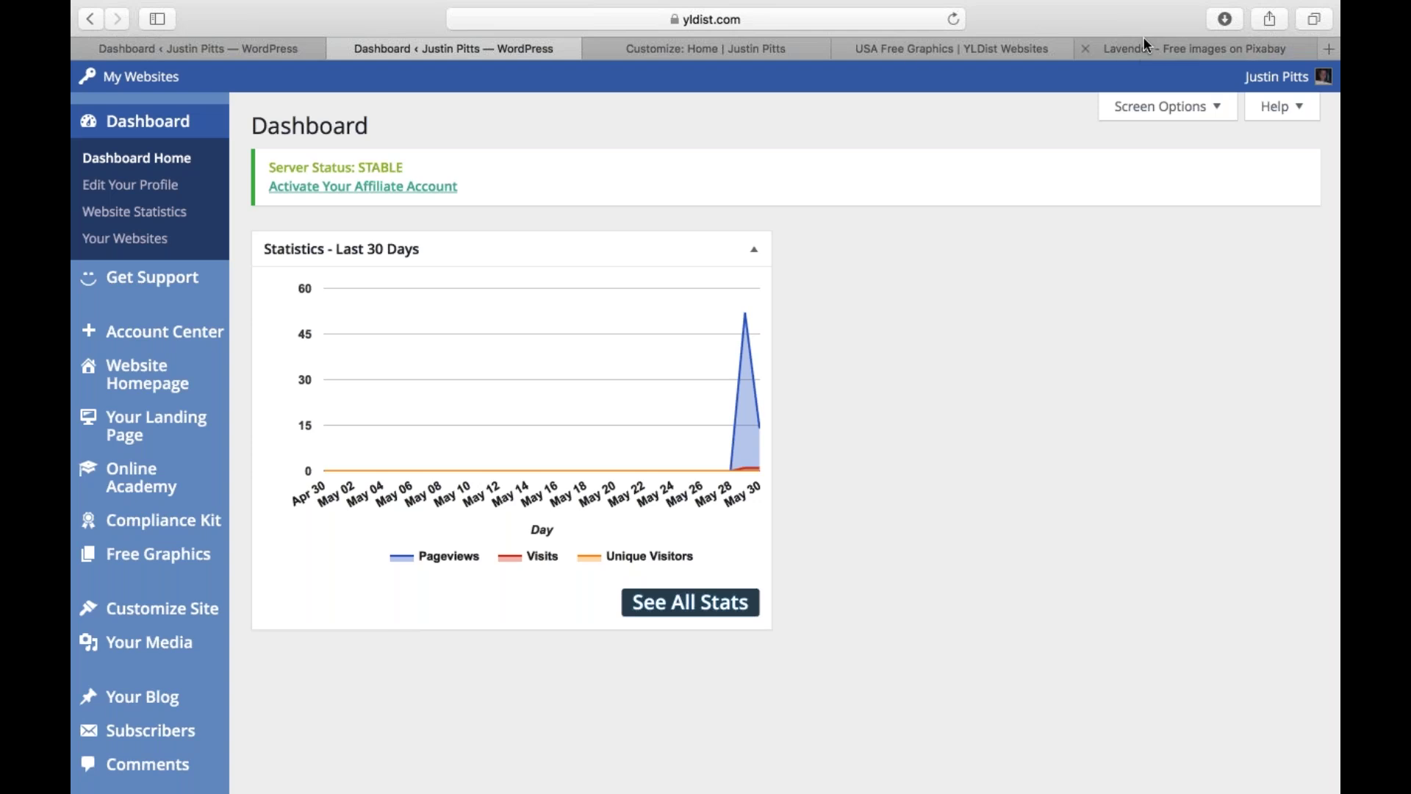
- Close the Pixabay, USA Free Graphics and Customize browser tabs, and leave the browser for the desktop
left_click(1086, 49)
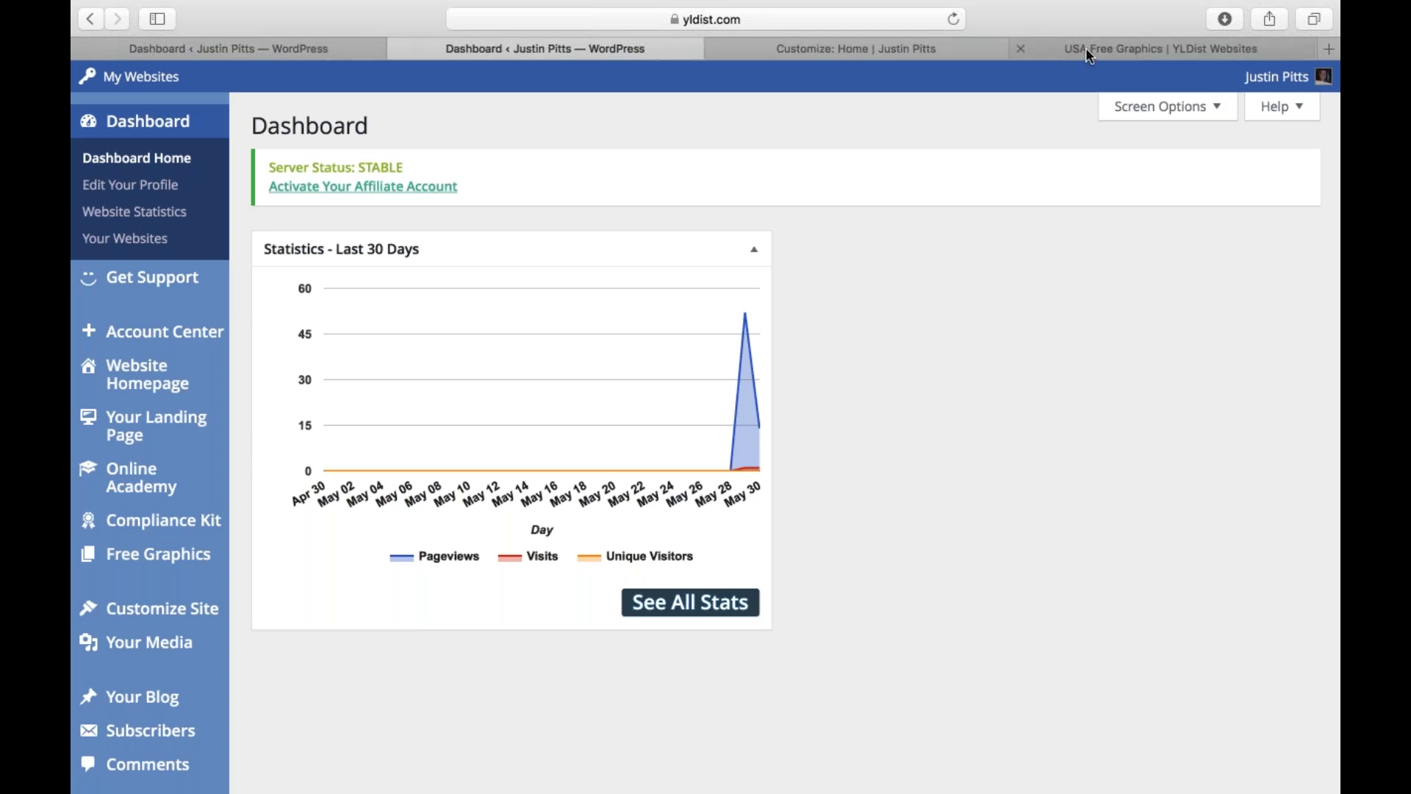
left_click(1026, 49)
left_click(929, 47)
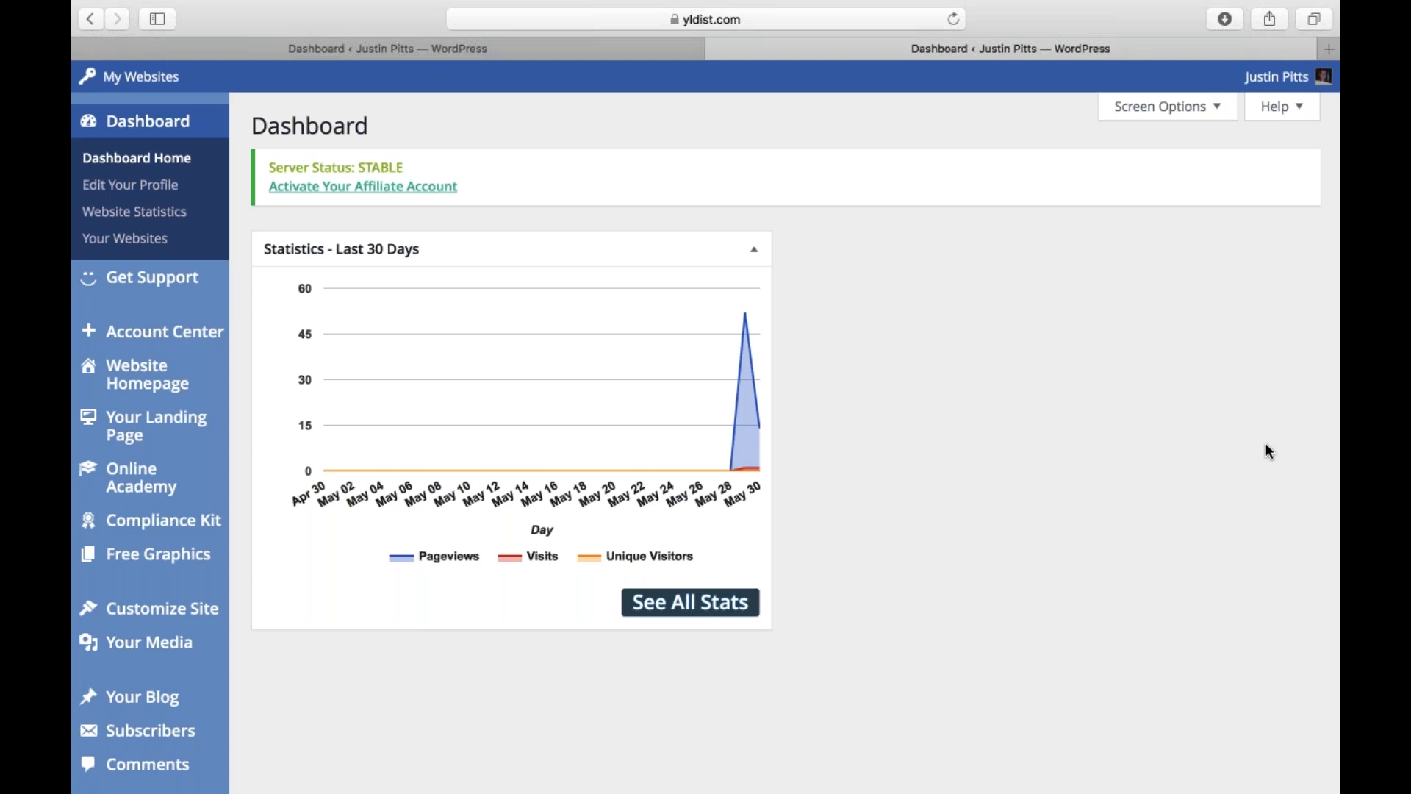
mouse_move(957, 792)
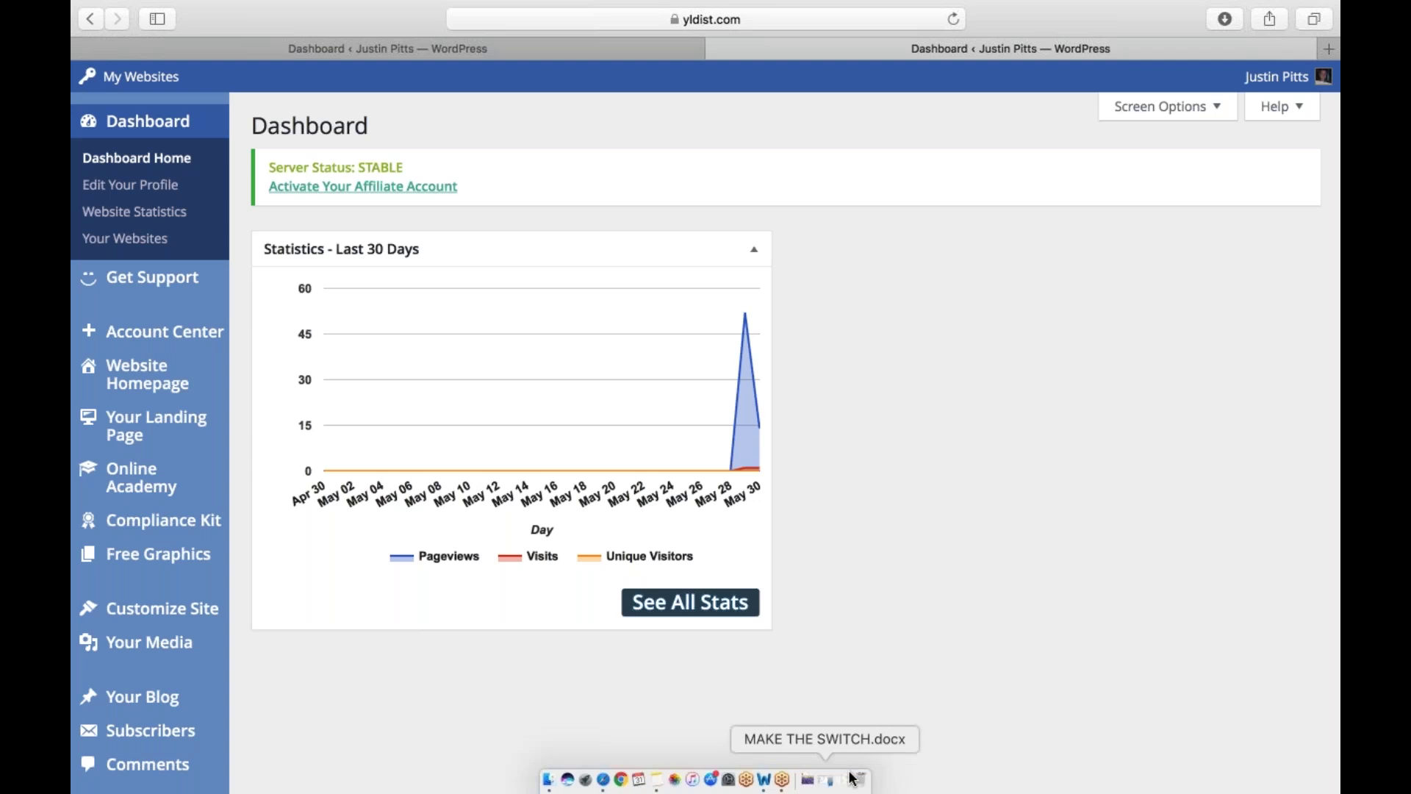
left_click(785, 786)
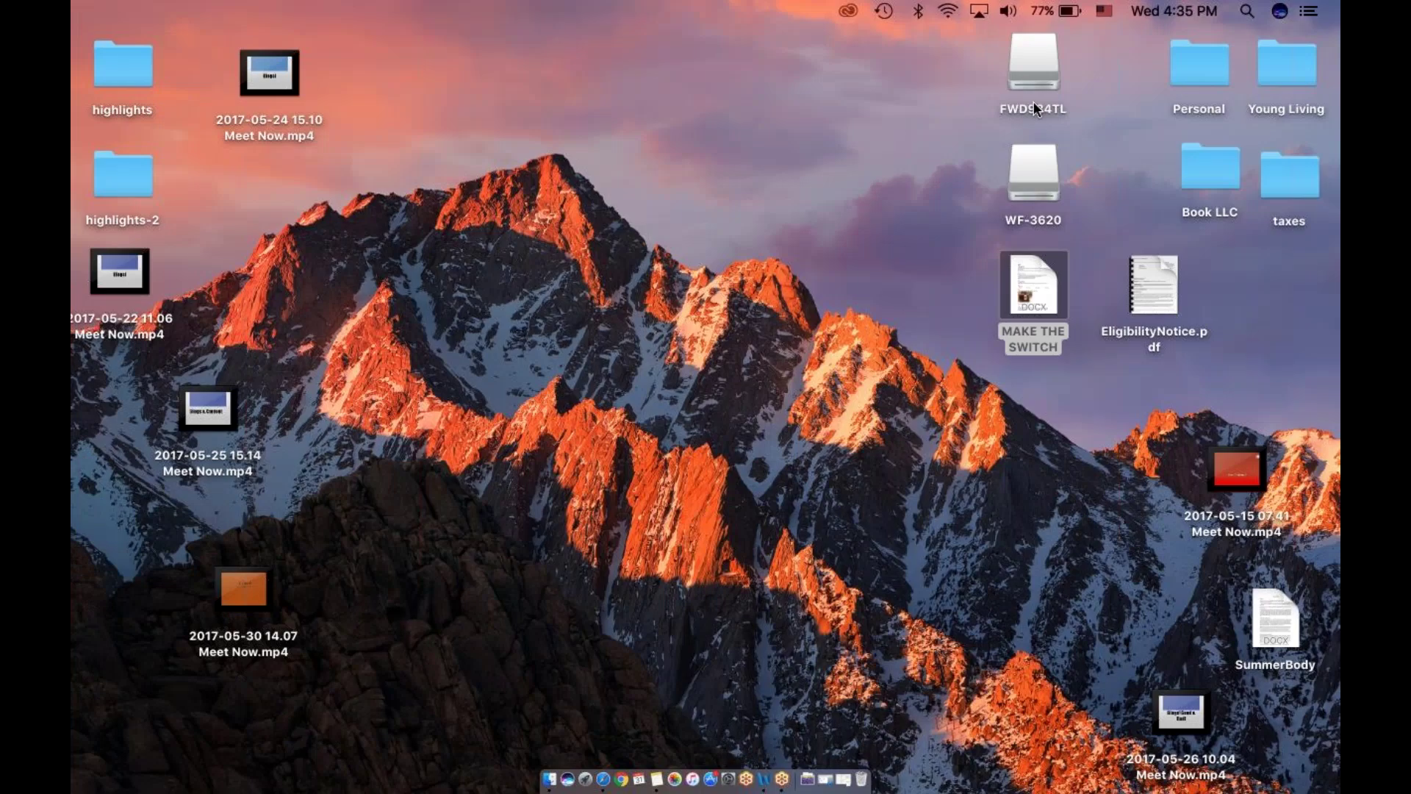